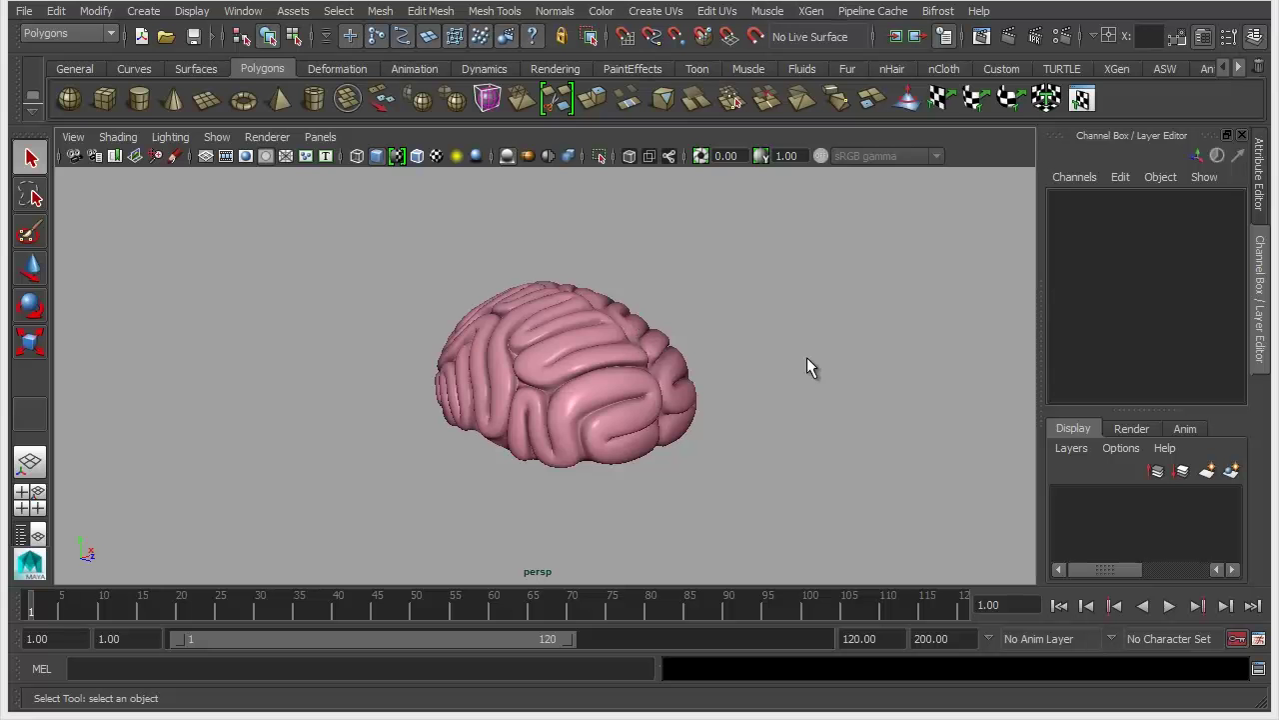
Step: Examine the brain model's overall shape and fold pattern from several angles
alt+drag(457, 371, 638, 392)
alt+drag(649, 346, 701, 465)
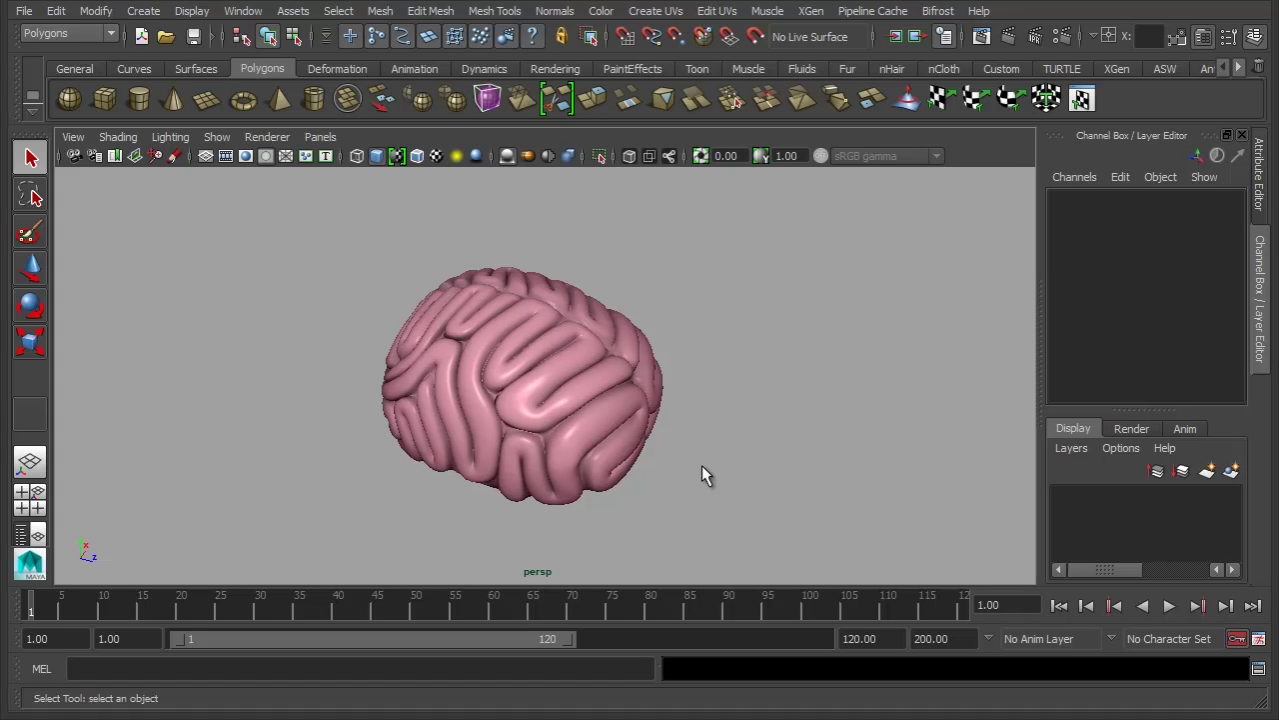
alt+drag(701, 465, 640, 418)
alt+drag(747, 396, 790, 388)
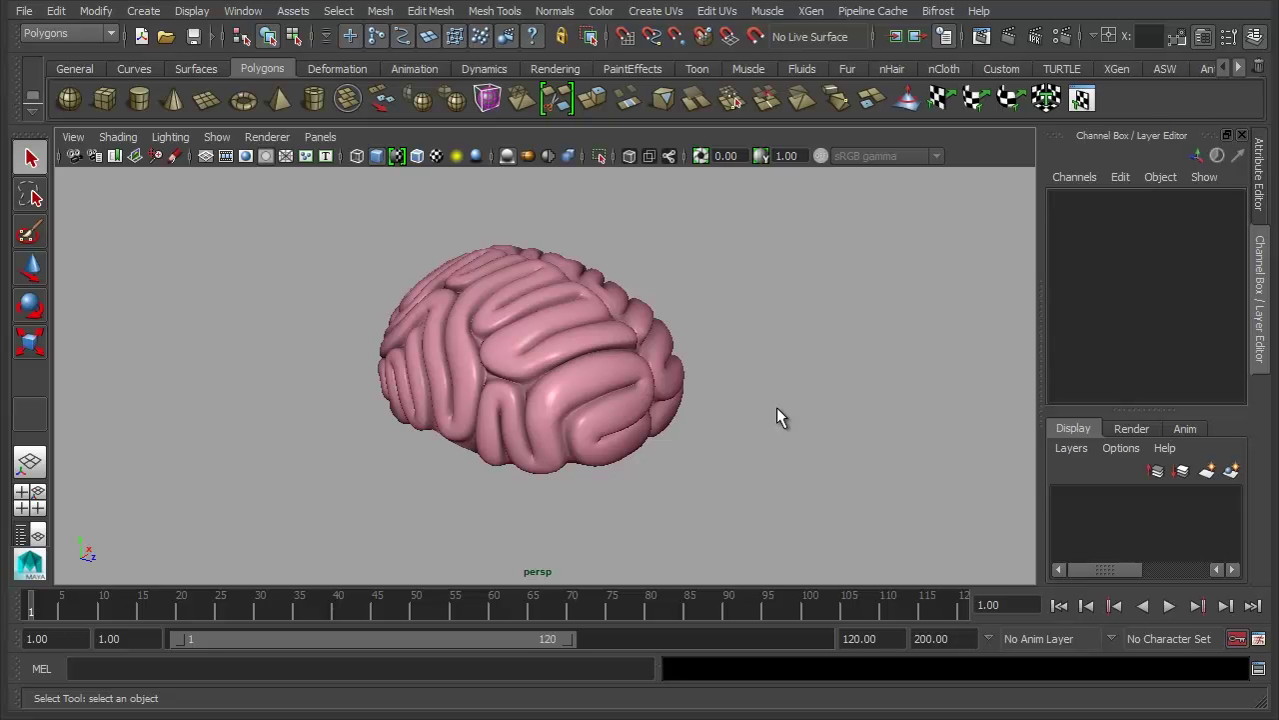
mouse_move(666, 351)
alt+mouse_down()
mouse_move(323, 360)
mouse_move(676, 356)
alt+mouse_up()
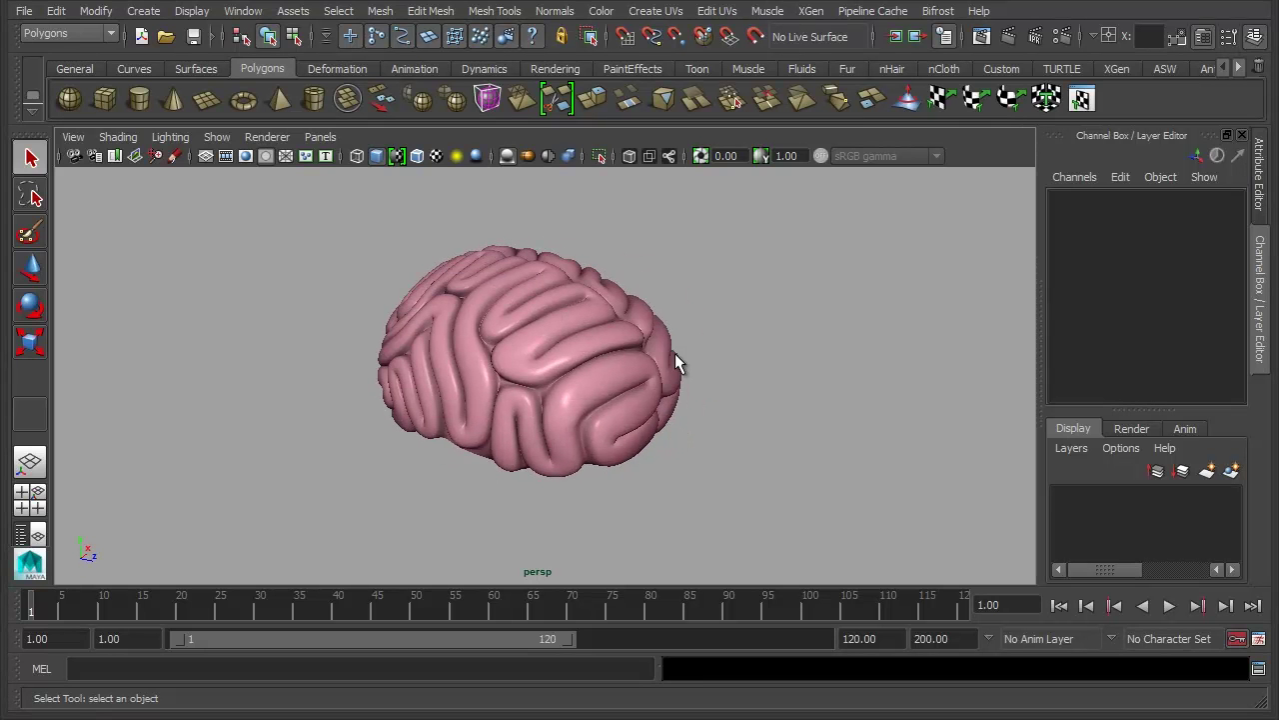
Step: Compare the brain mesh's unsmoothed low-poly display with its smooth mesh preview
click(522, 344)
key(1)
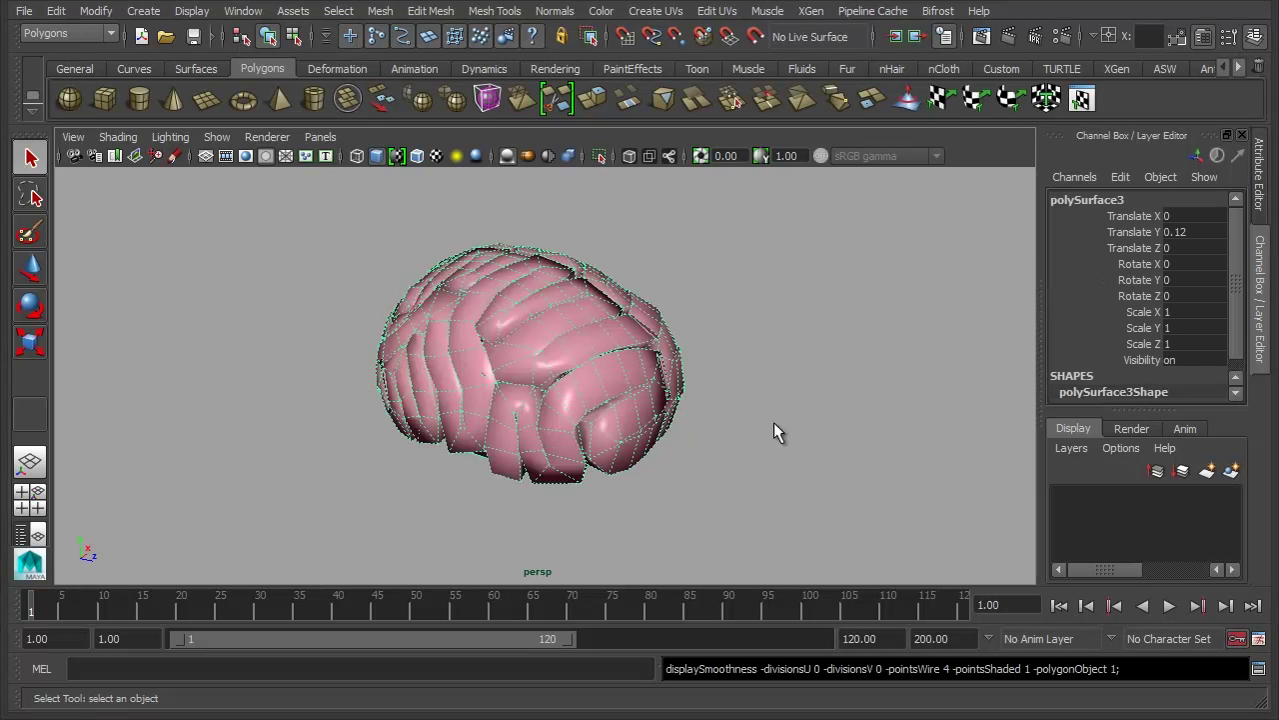
click(755, 473)
alt+drag(362, 328, 306, 329)
alt+right_drag(306, 329, 447, 326)
click(446, 326)
alt+drag(447, 326, 706, 406)
key(3)
click(806, 489)
alt+drag(805, 489, 571, 345)
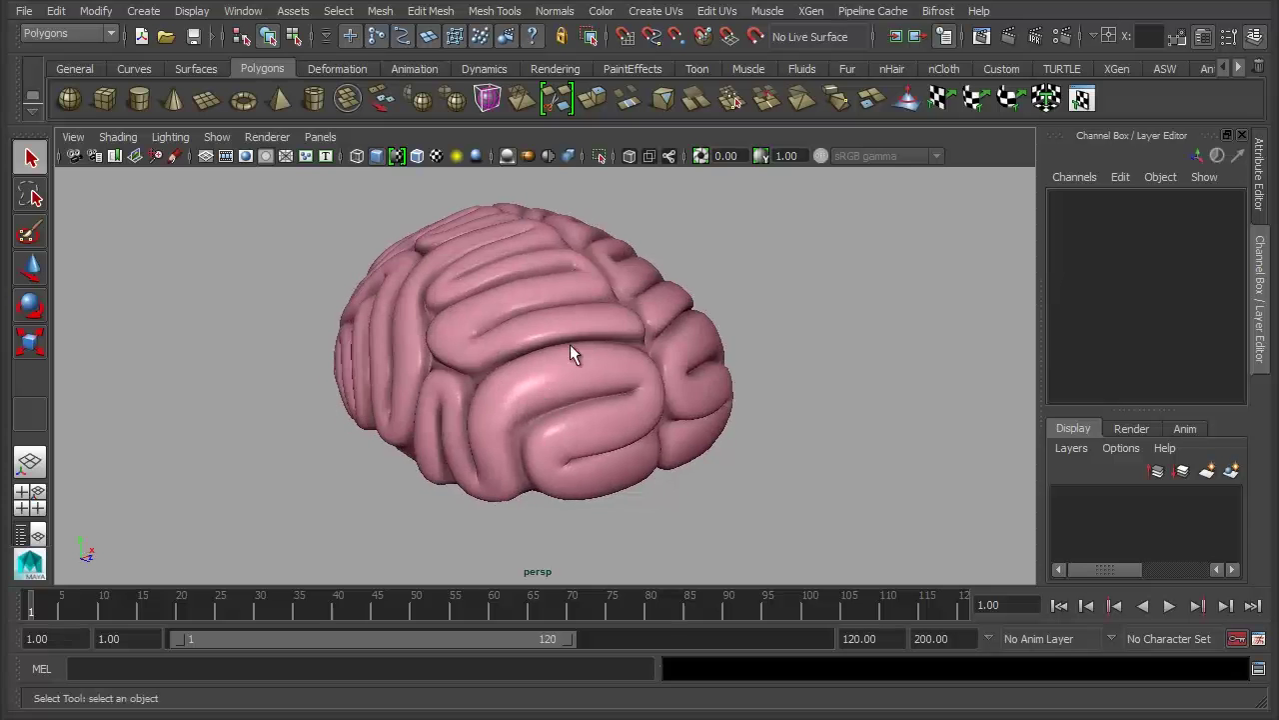
Step: Inspect the smoothed brain's folds close up from the side, front and above
alt+drag(788, 459, 726, 466)
alt+right_drag(725, 465, 418, 246)
alt+drag(440, 392, 583, 322)
alt+right_drag(584, 322, 638, 360)
alt+drag(639, 360, 564, 400)
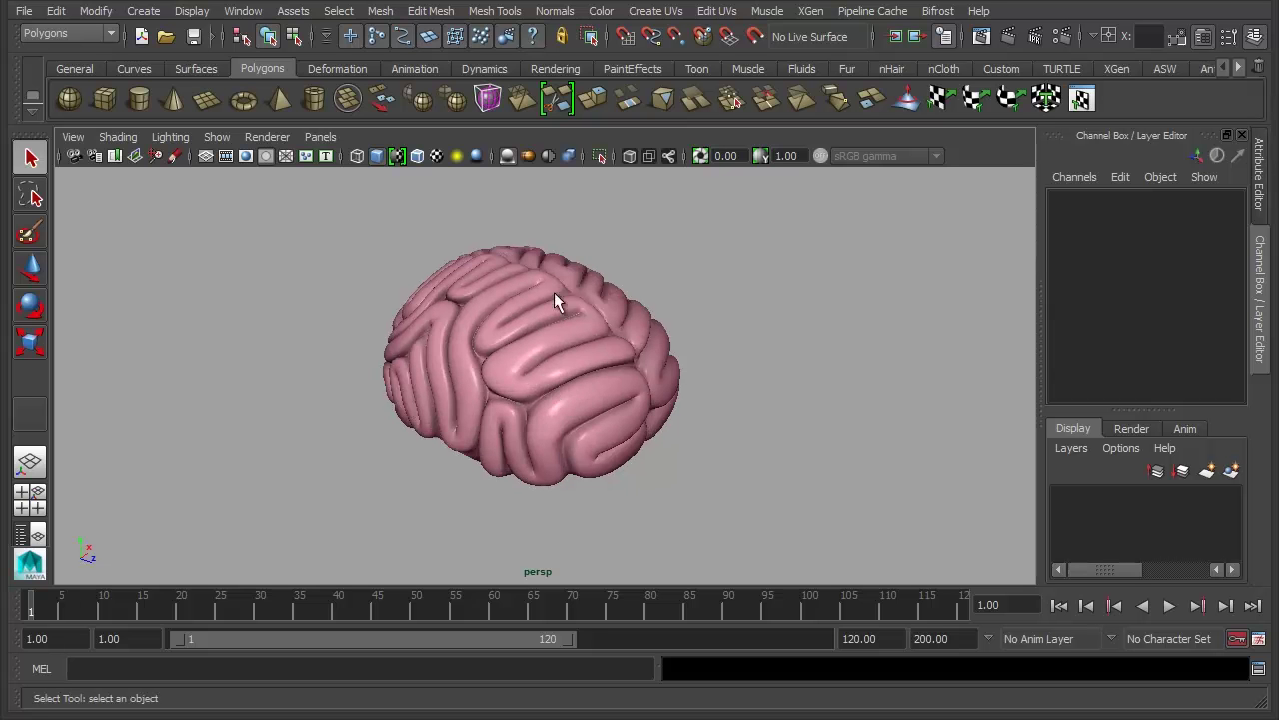
alt+drag(662, 377, 738, 421)
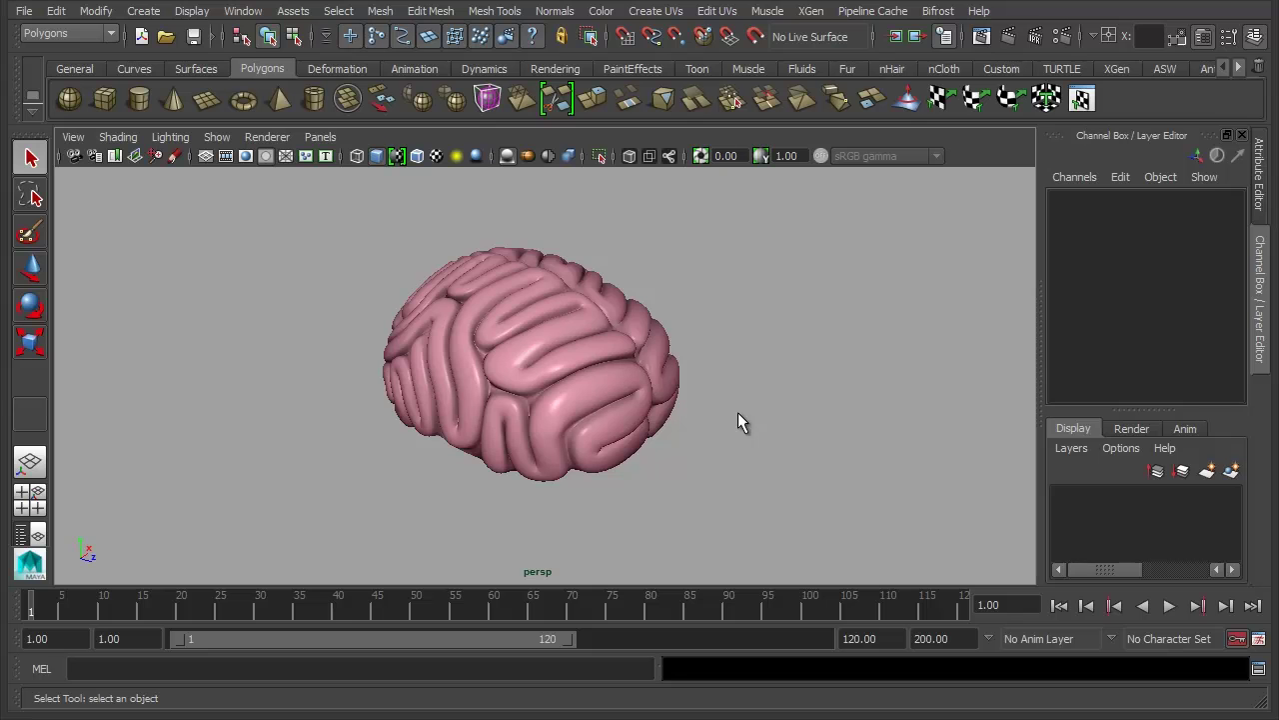
alt+drag(614, 363, 642, 436)
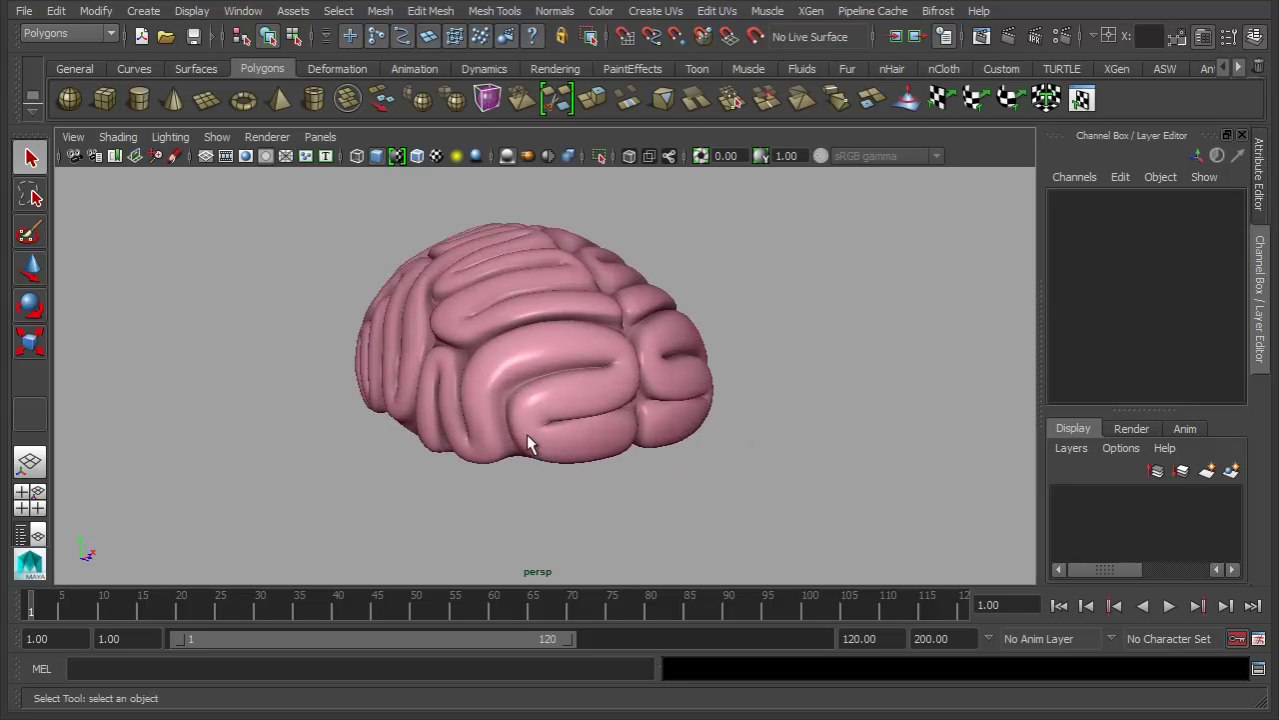
alt+drag(550, 375, 624, 437)
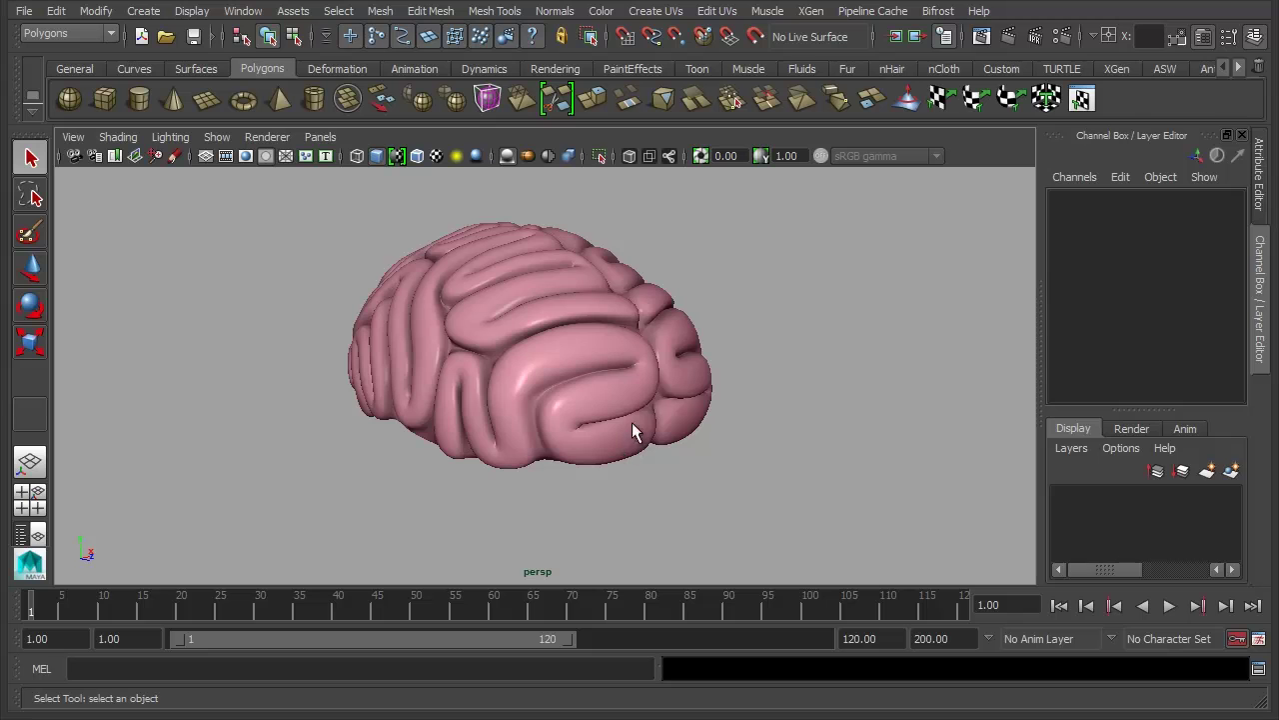
alt+drag(535, 364, 741, 412)
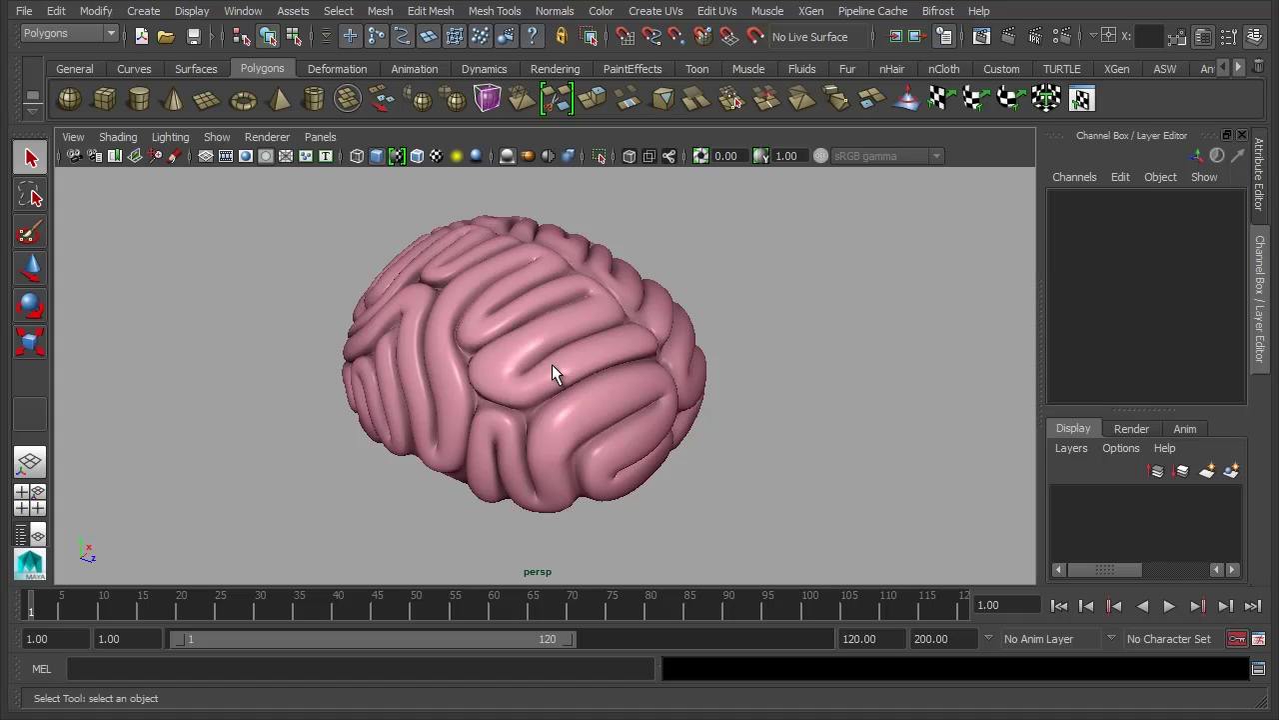
ctrl+shift+right_click(690, 236)
shift+right_click(690, 236)
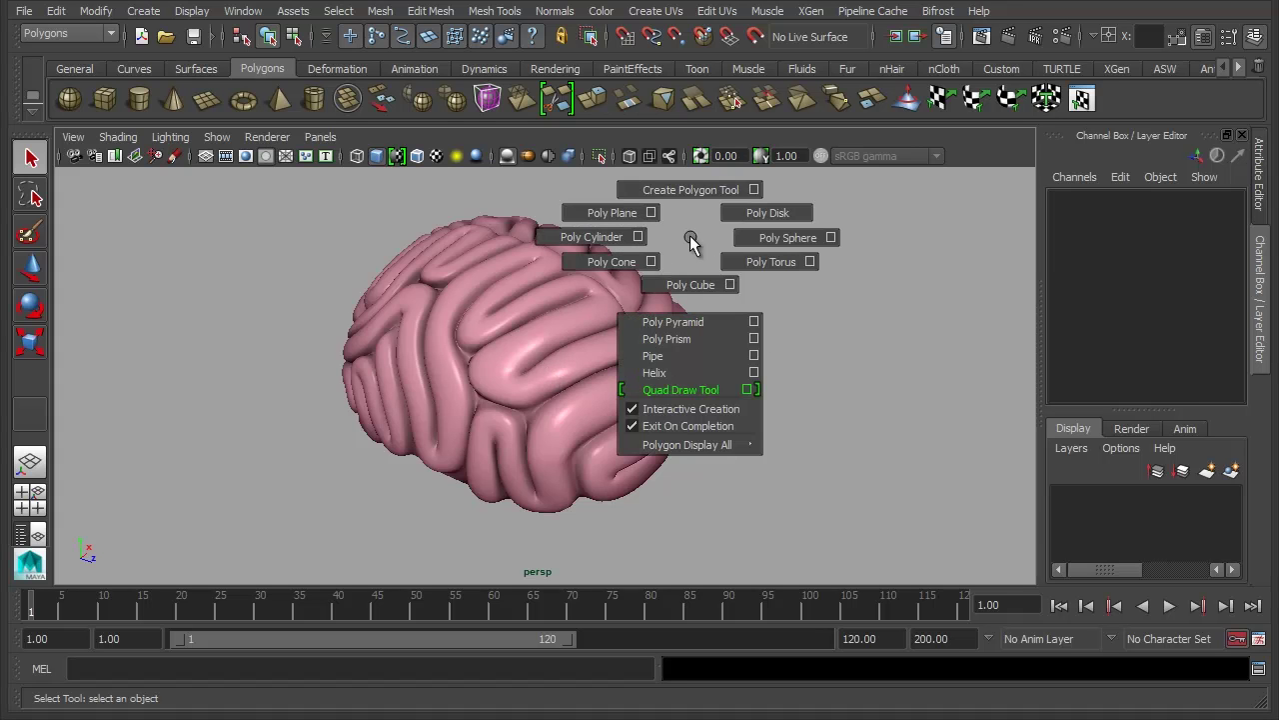
click(696, 390)
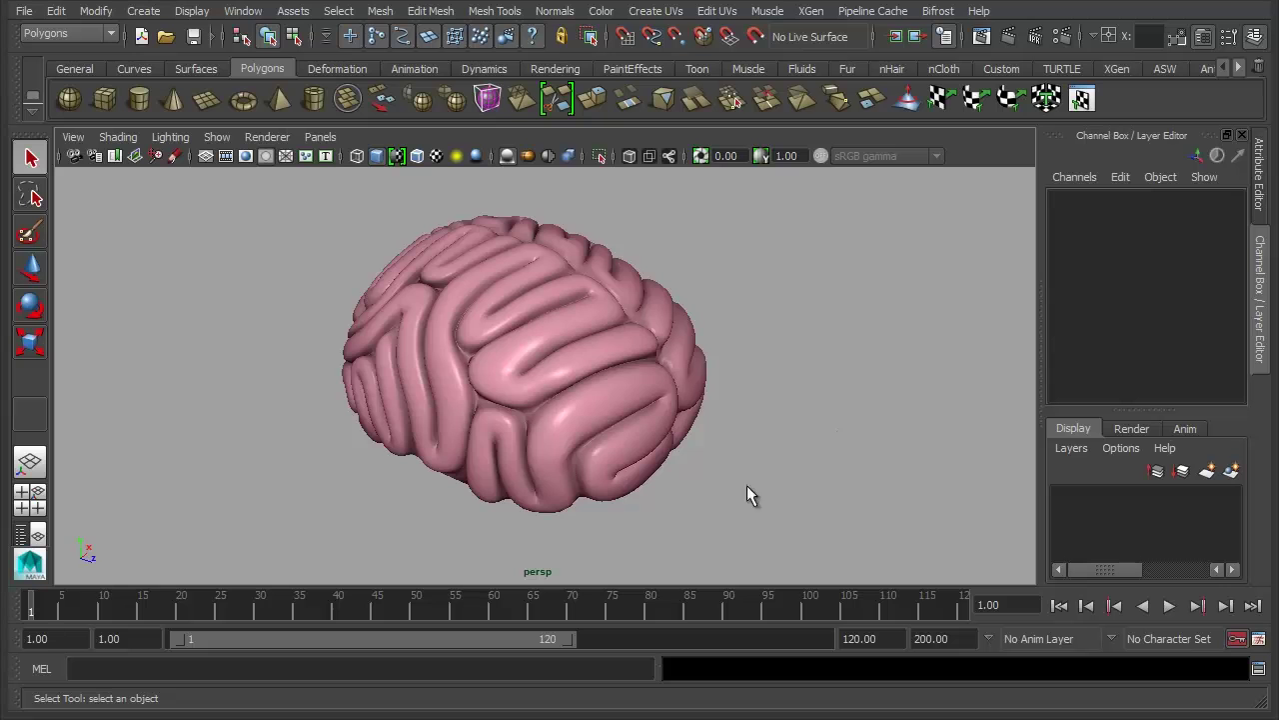
Step: Start a new empty scene and display the grid in the perspective view
mouse_move(643, 423)
alt+mouse_down()
mouse_move(619, 429)
mouse_move(730, 397)
mouse_move(642, 403)
alt+mouse_up()
scroll(659, 401, down, 2)
key(ctrl+n)
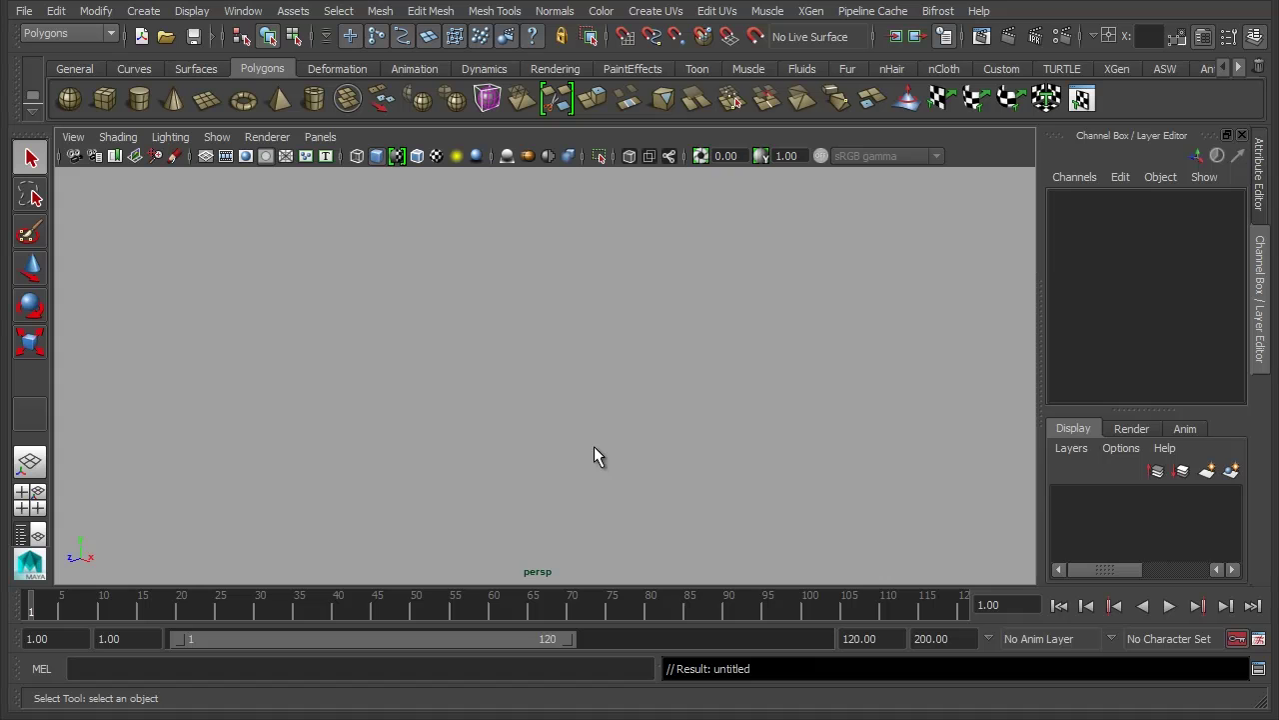
alt+drag(506, 359, 570, 366)
click(223, 136)
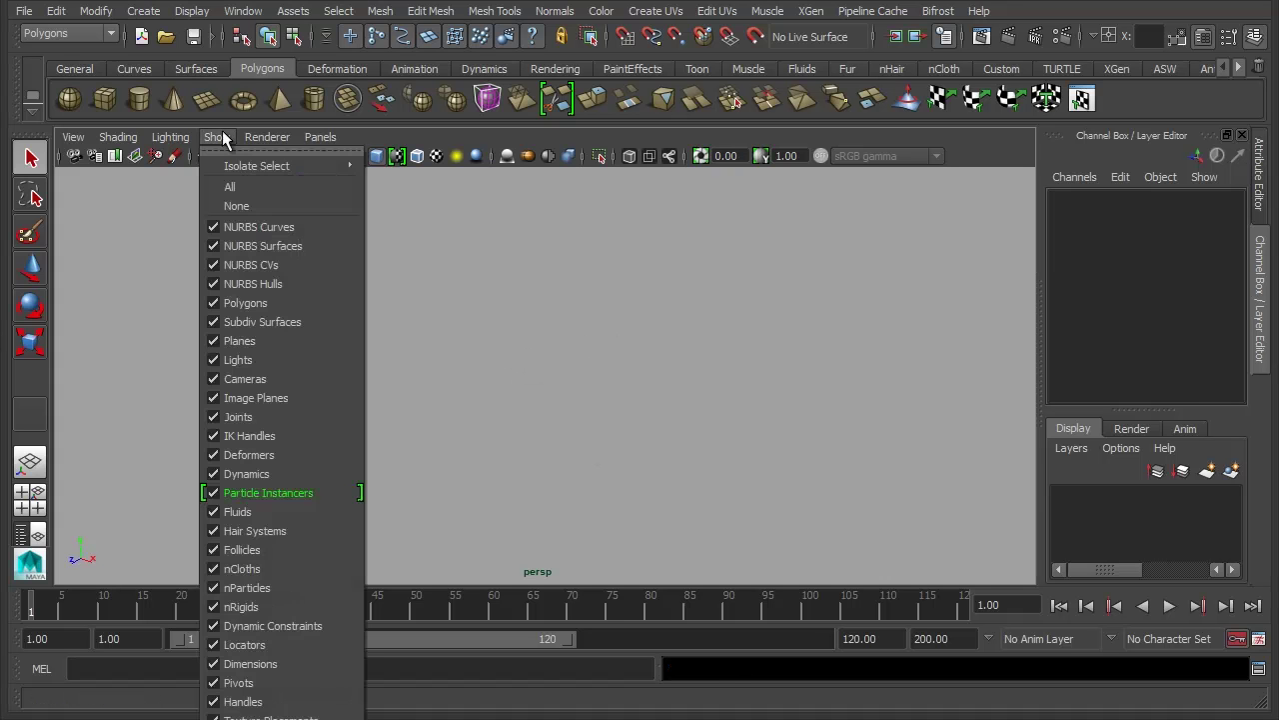
click(230, 717)
scroll(795, 384, down, 3)
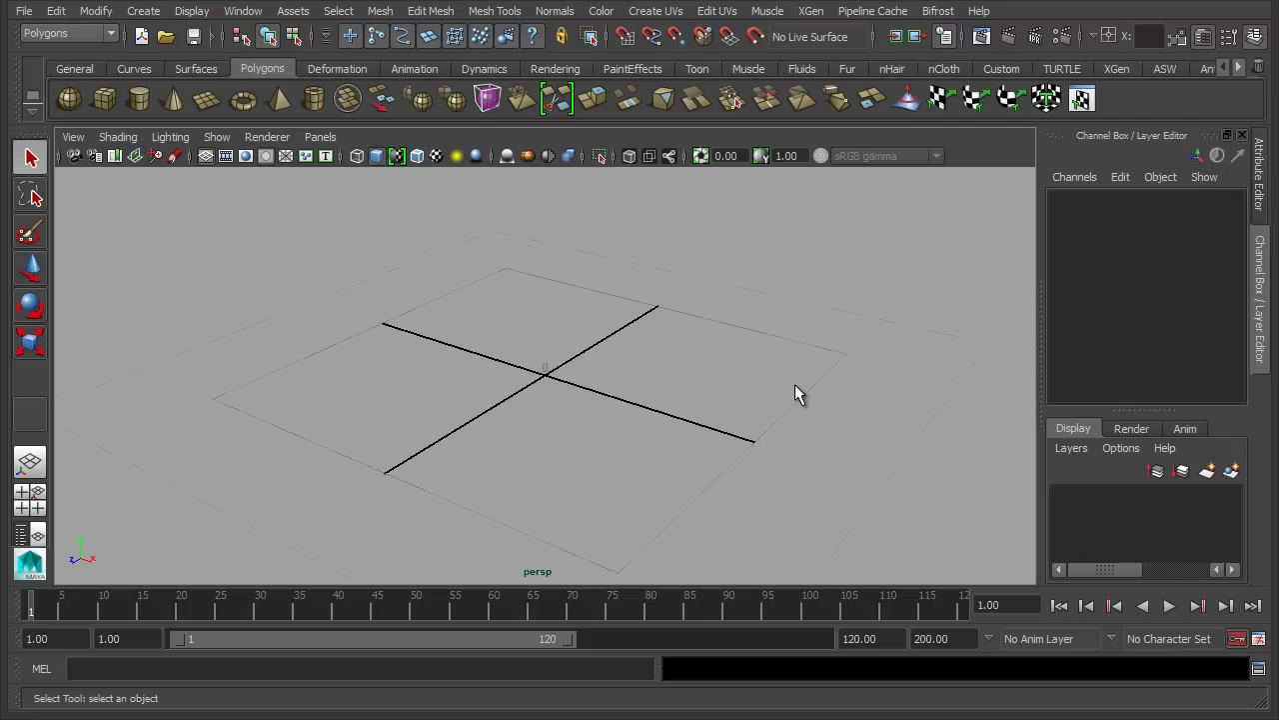
Step: Create a polygon cube interactively near the centre of the grid
scroll(615, 330, down, 2)
shift+right_click(602, 266)
shift+right_drag(601, 266, 606, 309)
drag(551, 380, 578, 398)
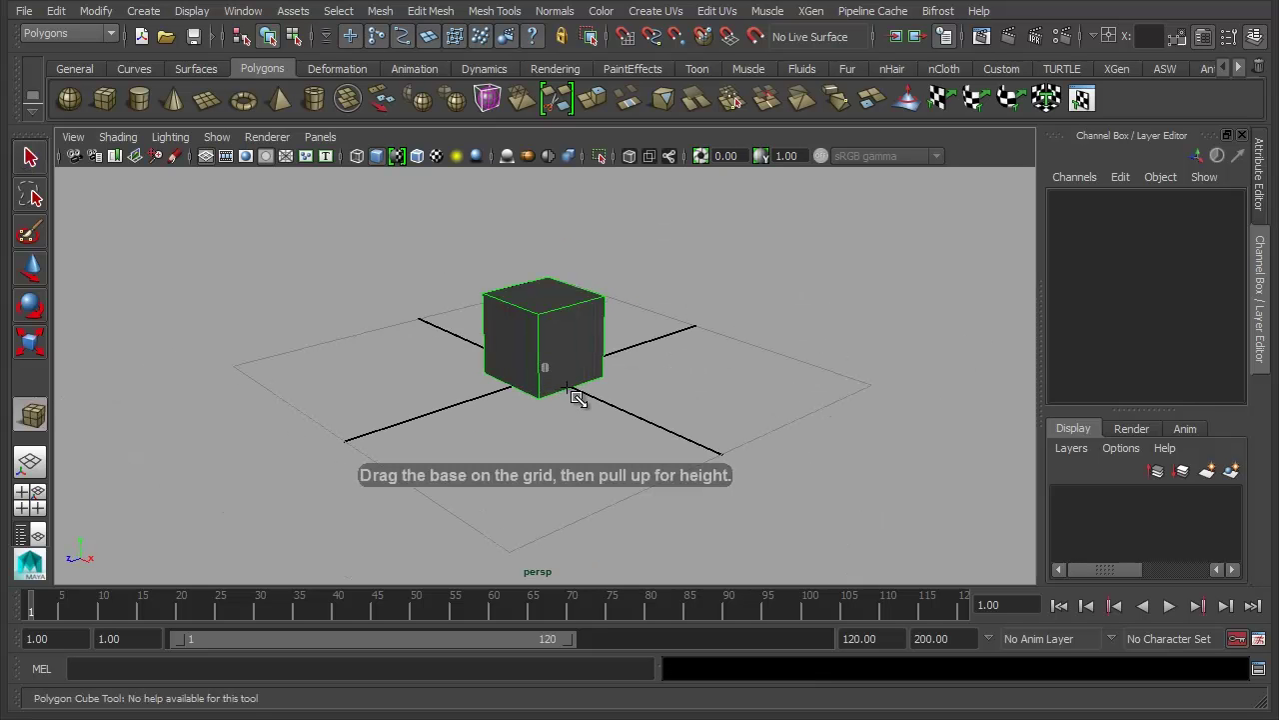
alt+drag(533, 451, 794, 431)
Step: Select the cube's ring of parallel horizontal edges and open the Connect Components options
key(w)
right_drag(538, 302, 541, 268)
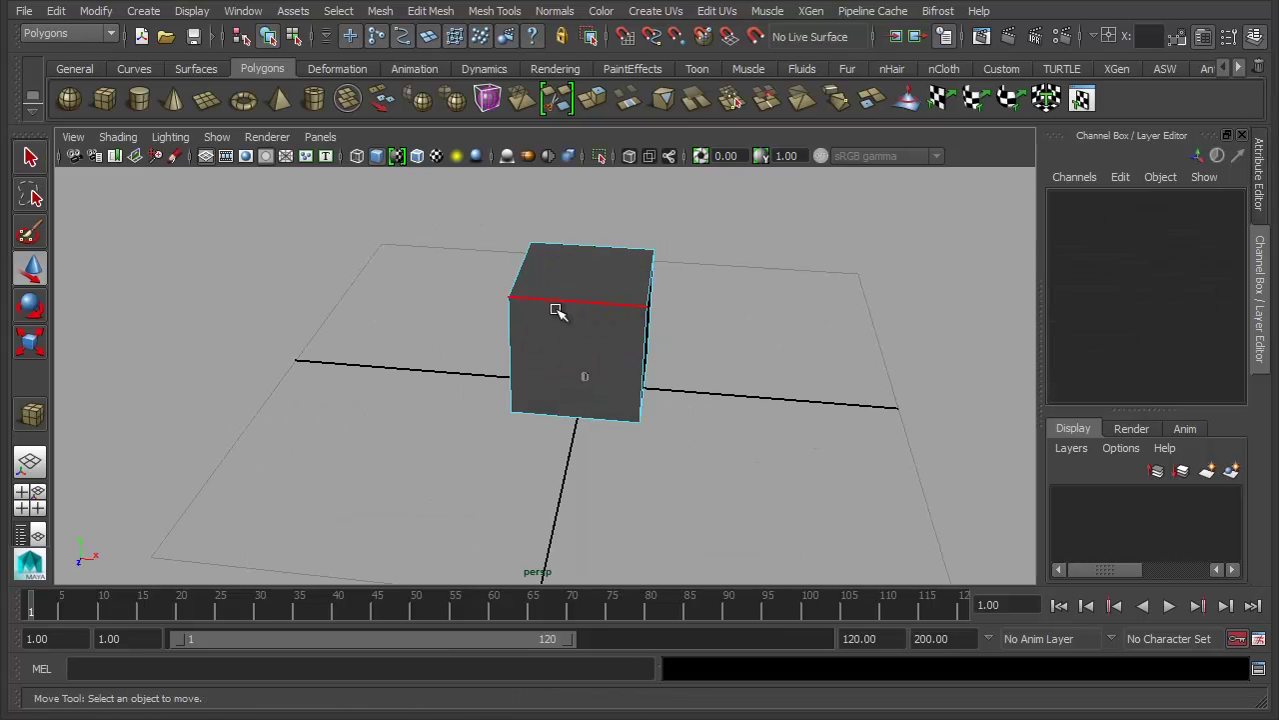
click(558, 309)
key(F8)
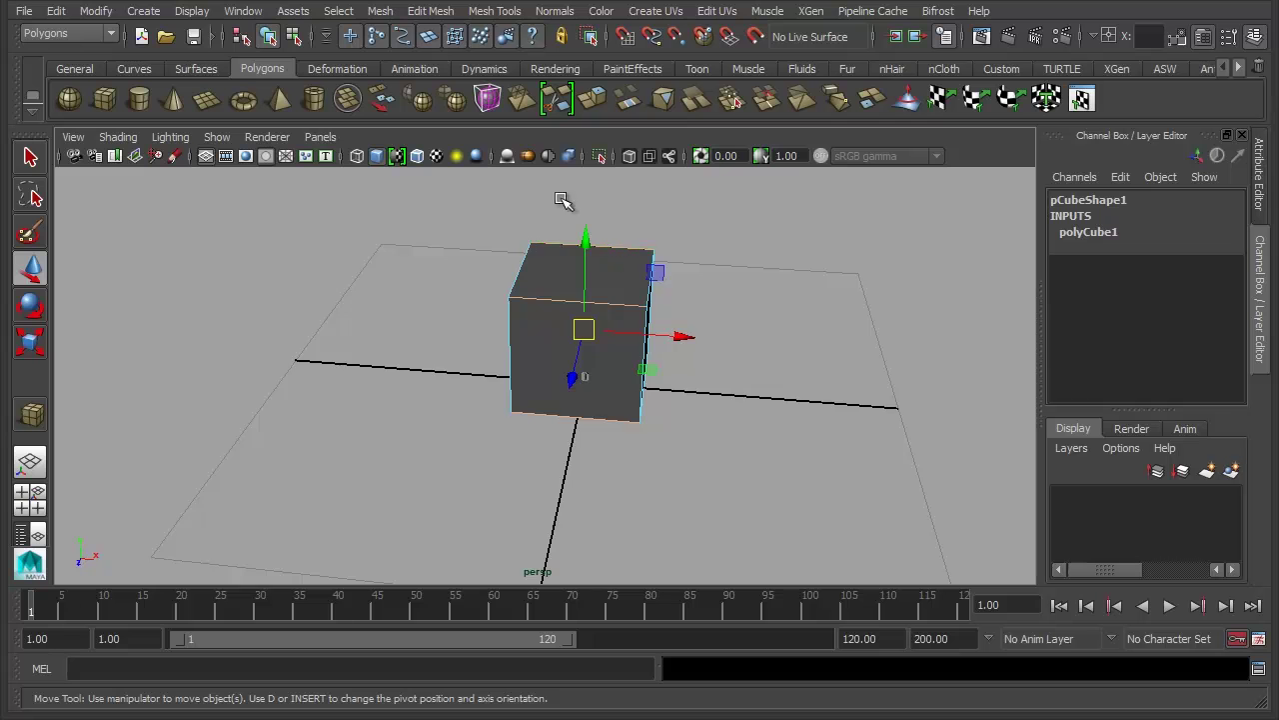
alt+drag(666, 485, 683, 432)
key(F8)
shift+right_drag(543, 331, 610, 573)
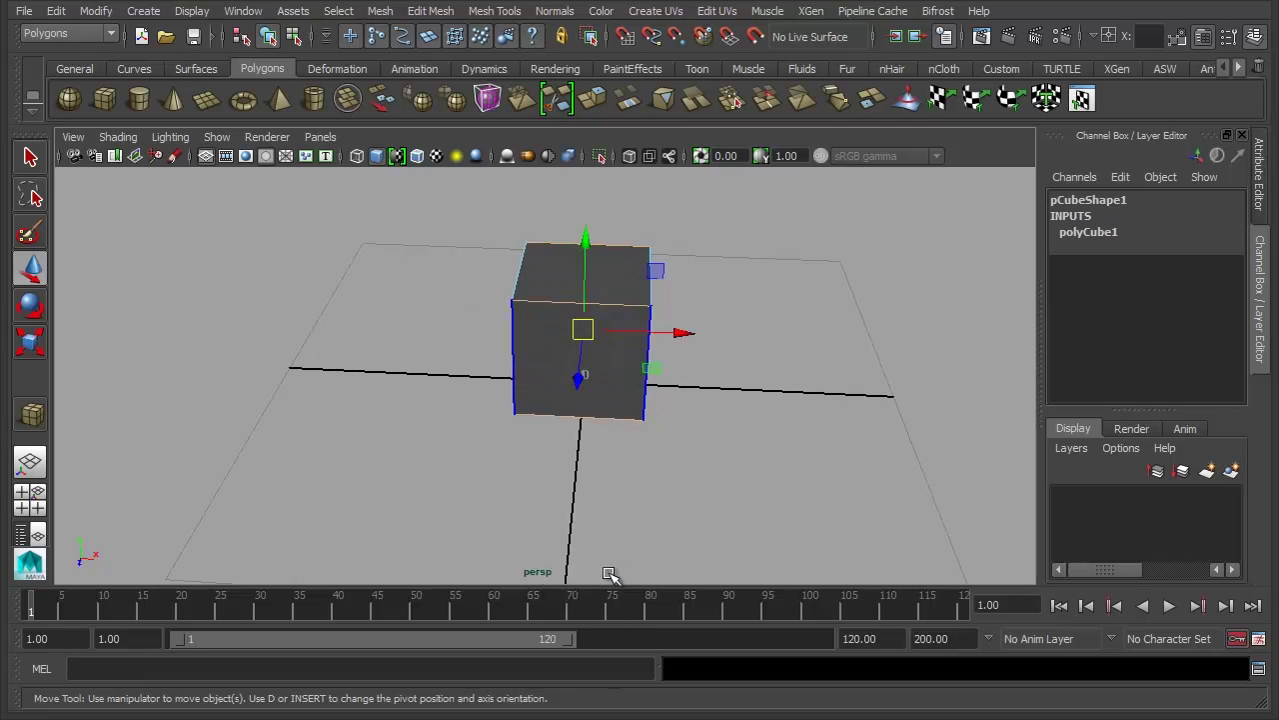
drag(1044, 127, 945, 159)
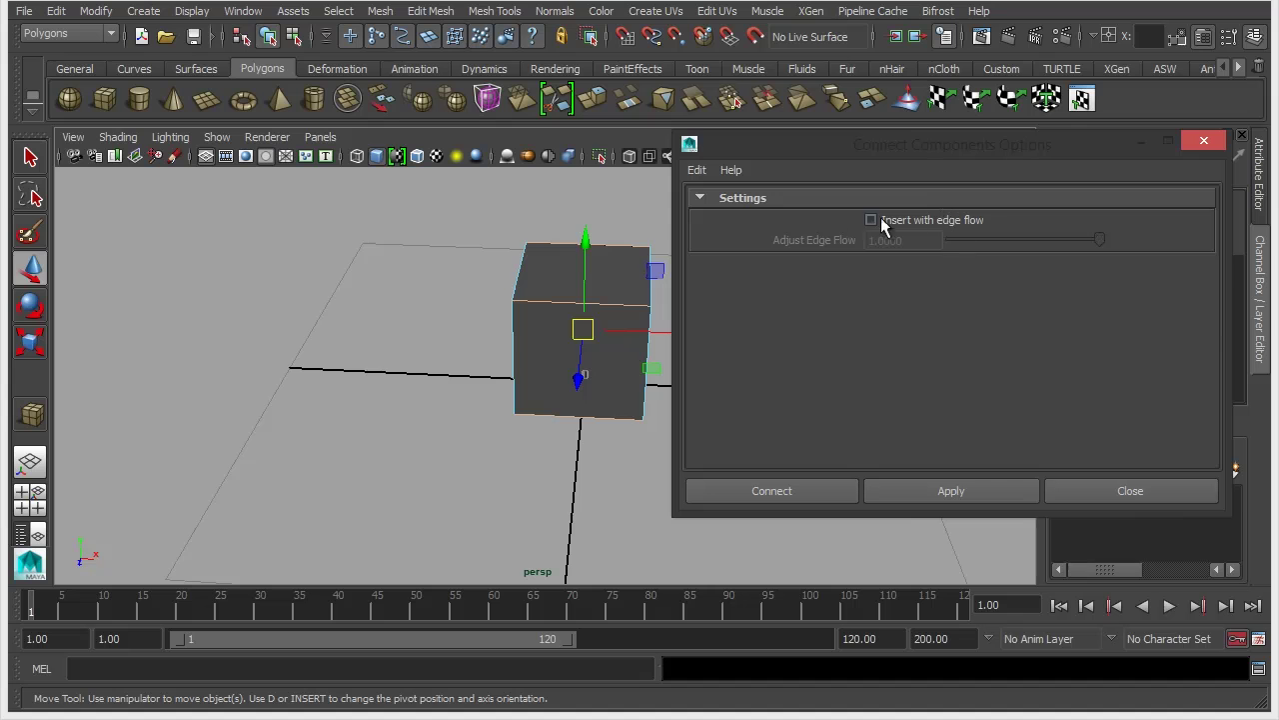
Step: Enable Insert with edge flow at 1.0000, try connecting the selected edge ring, and undo the connection
alt+drag(483, 358, 385, 343)
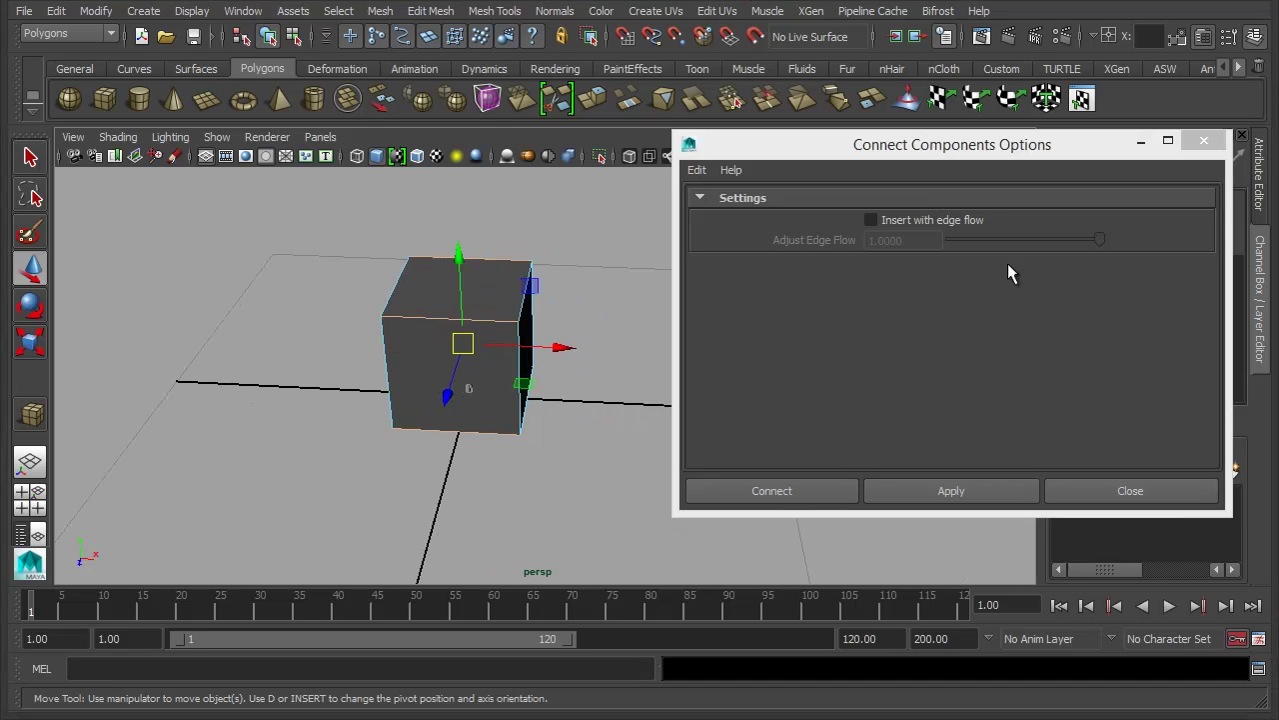
click(933, 219)
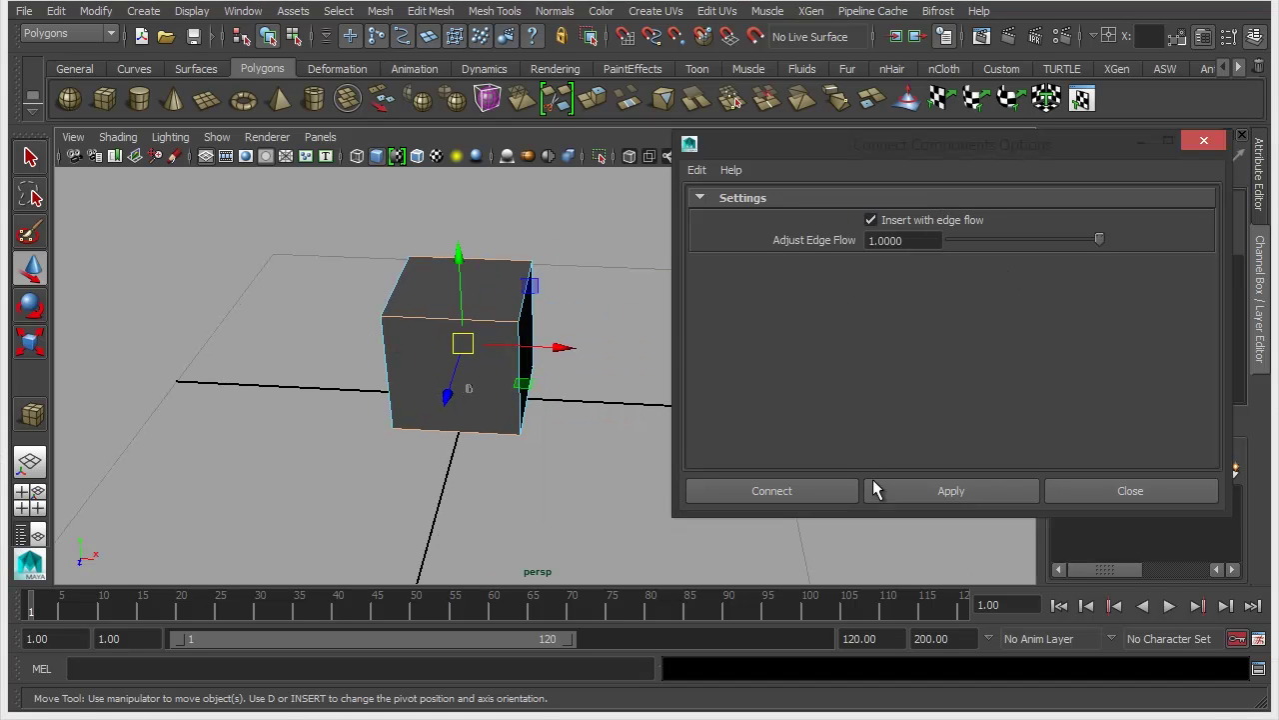
click(951, 484)
alt+drag(486, 294, 534, 349)
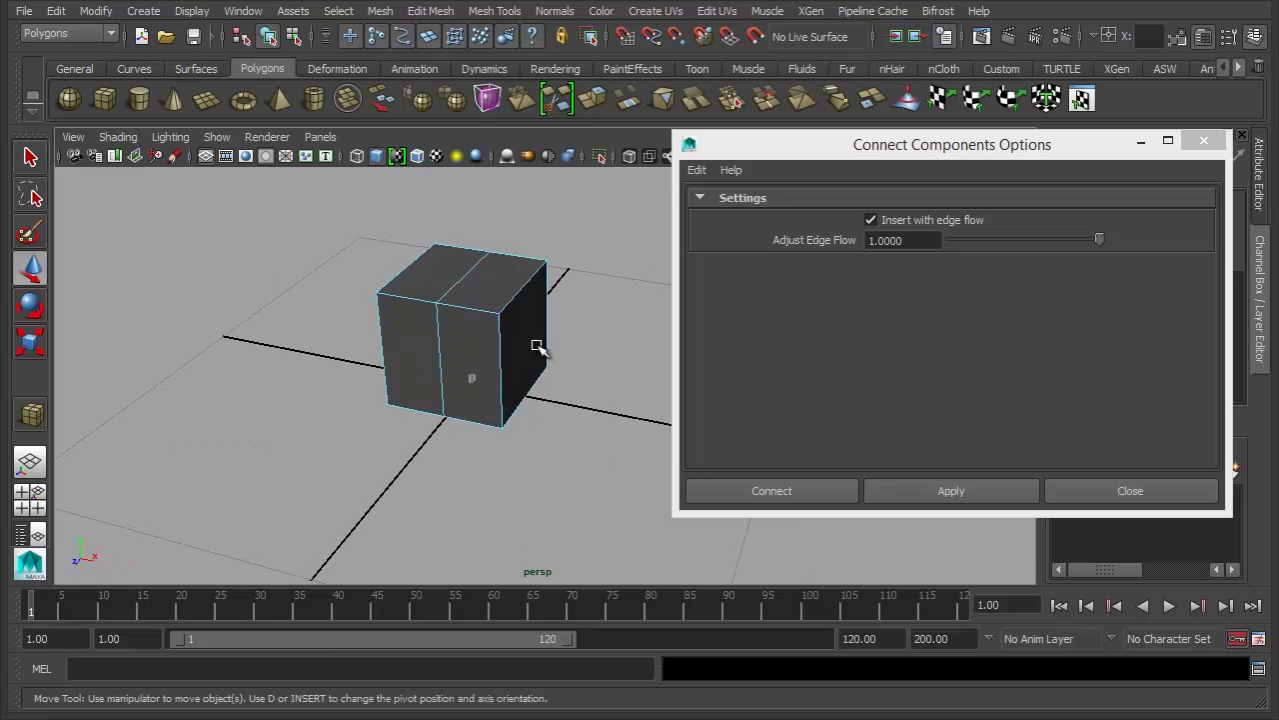
alt+drag(345, 310, 423, 363)
key(ctrl+z)
Step: Connect the cube's horizontal edge ring with edge flow enabled to insert a loop around its middle
right_drag(523, 318, 523, 332)
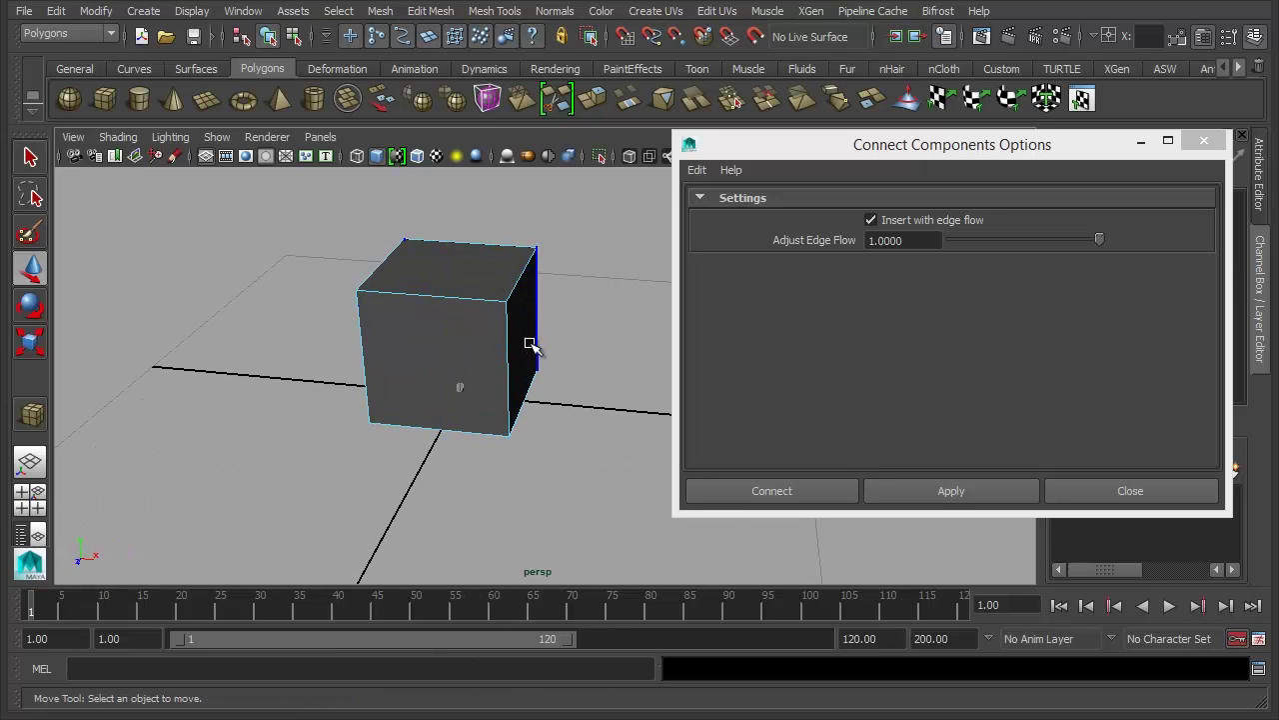
click(522, 338)
key(r)
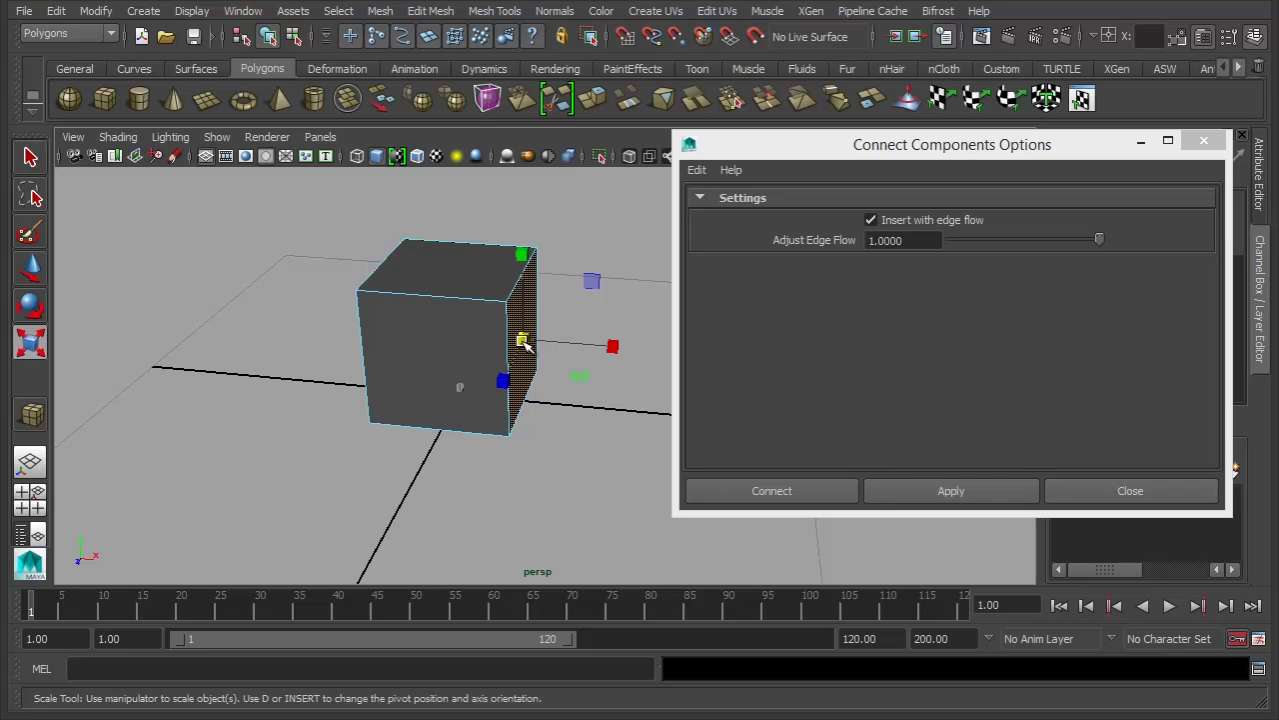
click(399, 293)
click(440, 301)
shift+double_click(469, 255)
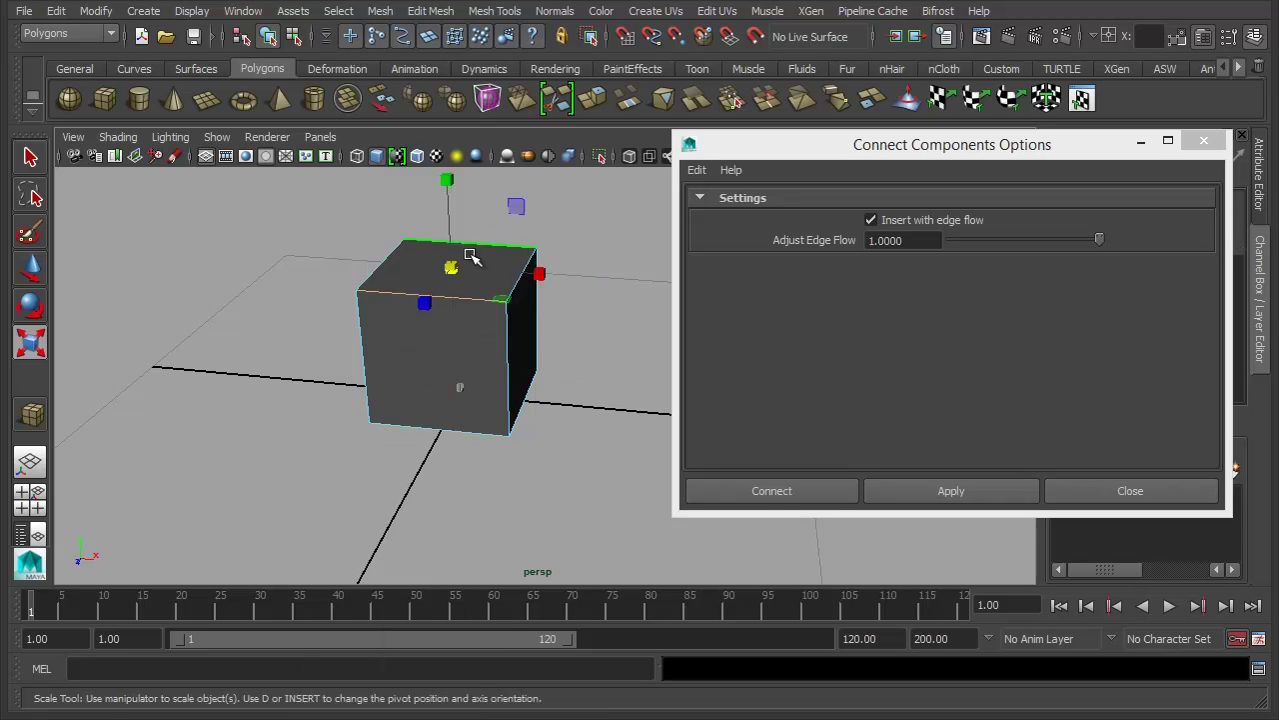
click(941, 484)
Step: Scale down the cube's two opposite side faces so the body tapers away from the middle loop
right_drag(490, 354, 471, 344)
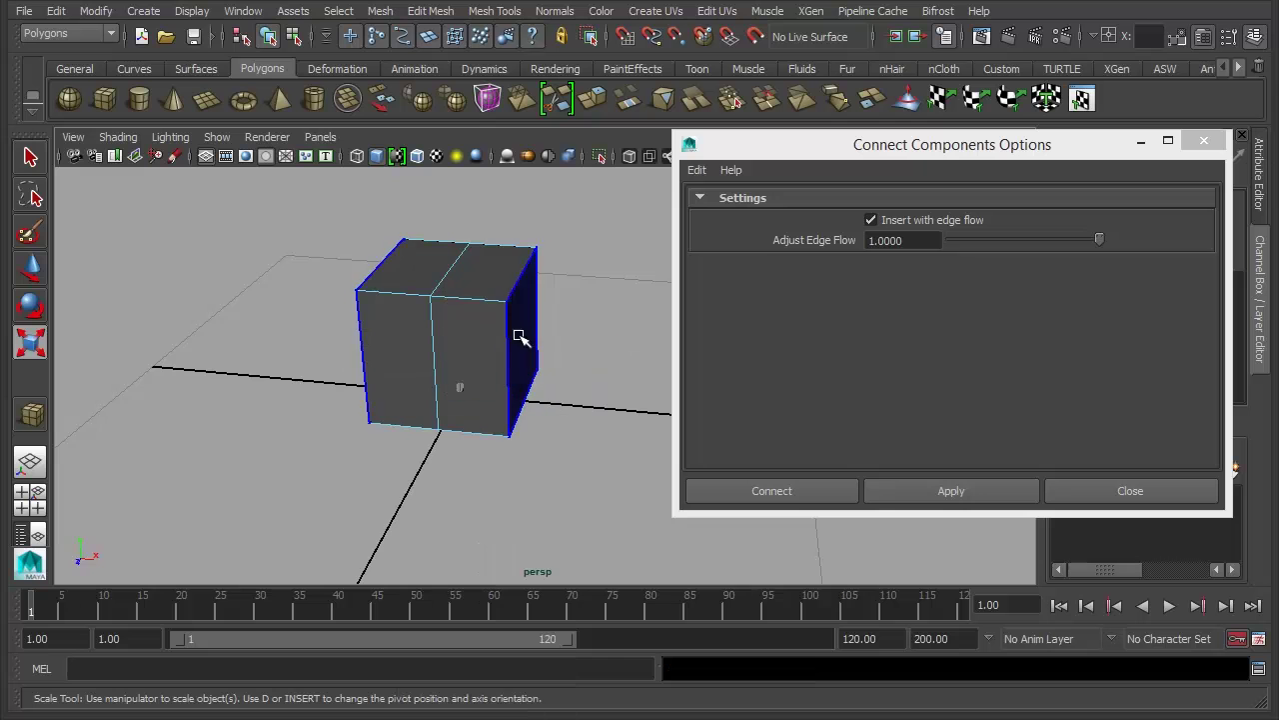
click(523, 338)
double_click(525, 340)
drag(526, 340, 483, 341)
key(ctrl+z)
click(641, 416)
click(520, 355)
Step: Select the edge rings that run across the tapered cube on both sides of its middle loop
right_drag(480, 328, 482, 292)
click(483, 296)
shift+double_click(504, 275)
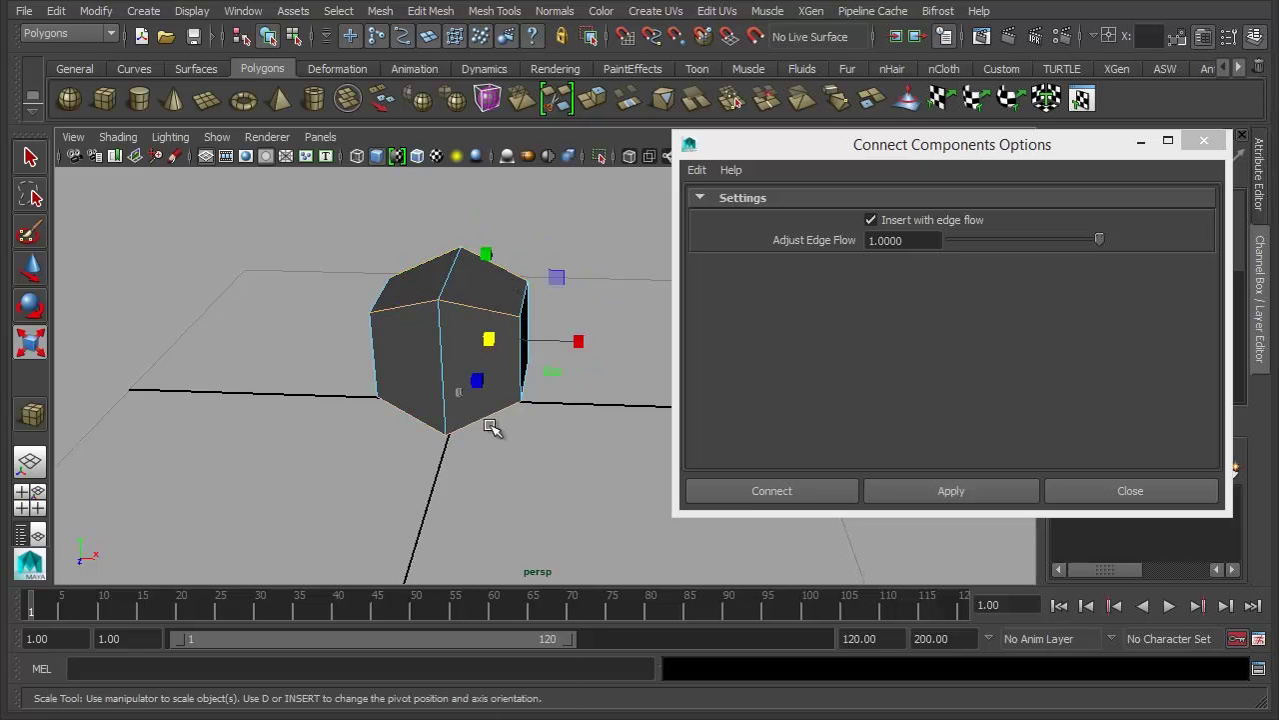
alt+right_drag(494, 429, 514, 424)
alt+drag(513, 424, 543, 437)
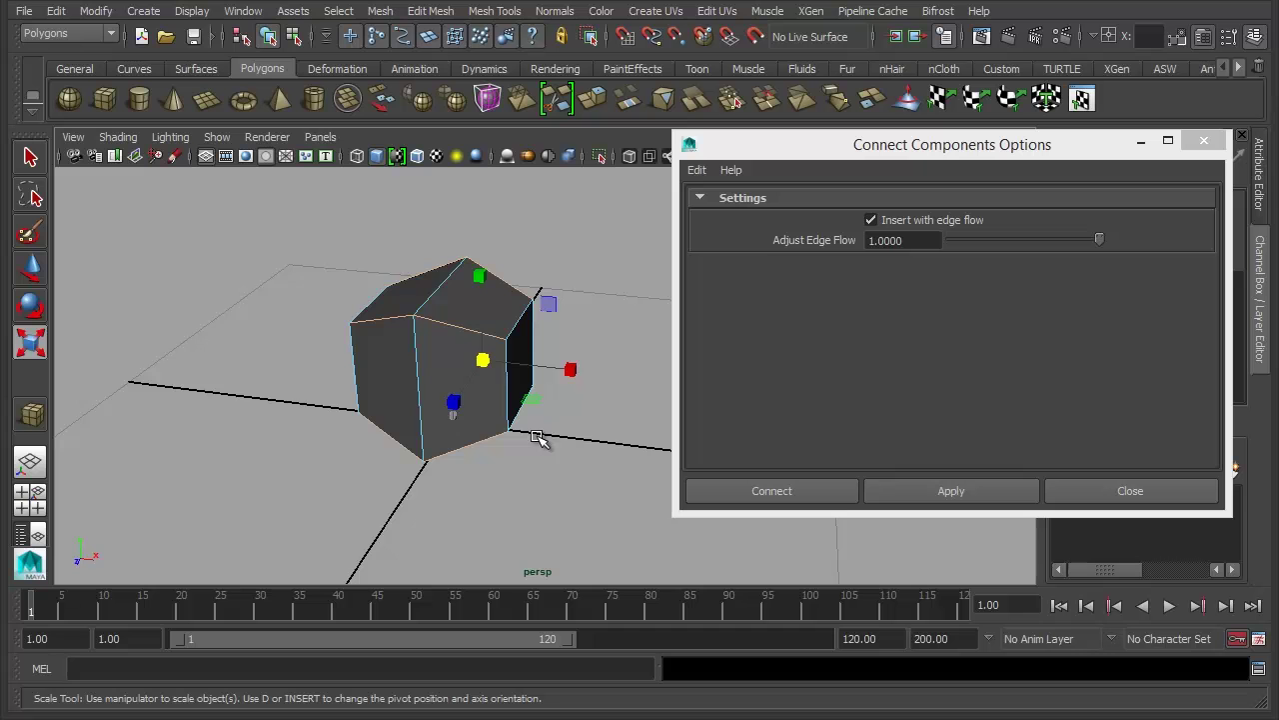
Step: Try connecting the selected edge rings with Insert with edge flow turned off, and undo it
alt+drag(494, 428, 543, 429)
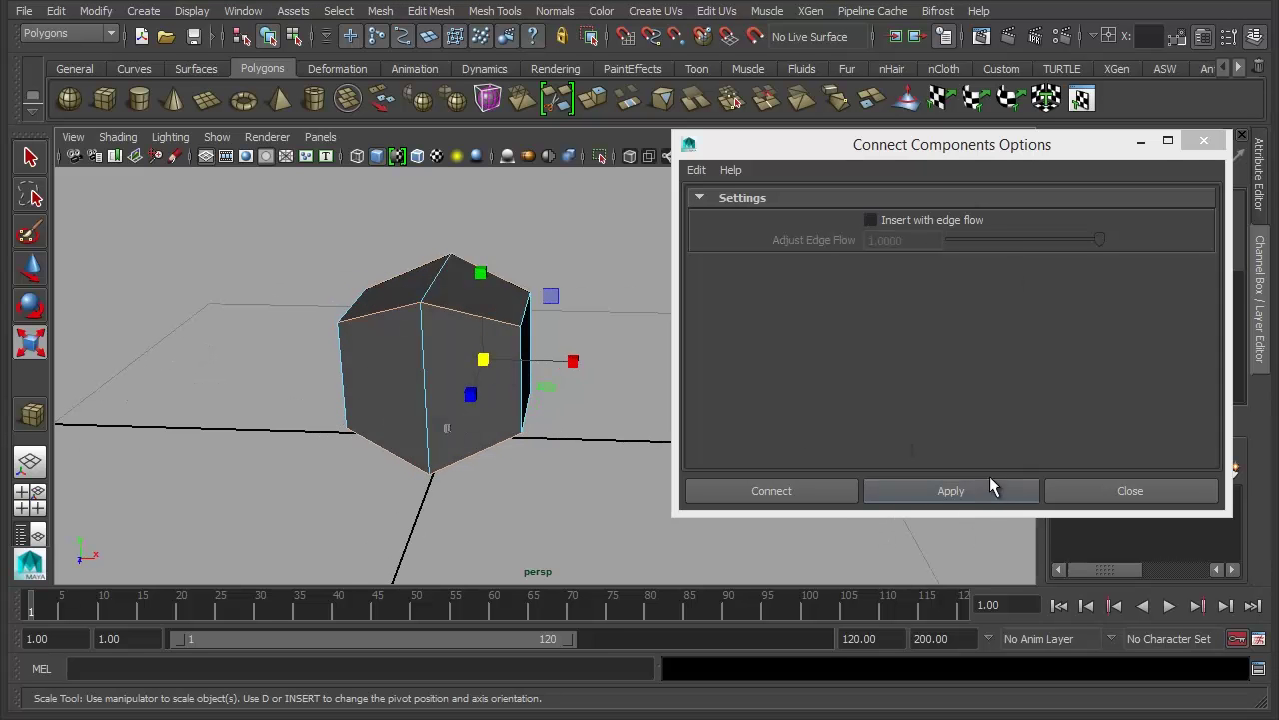
click(988, 486)
alt+drag(486, 391, 444, 285)
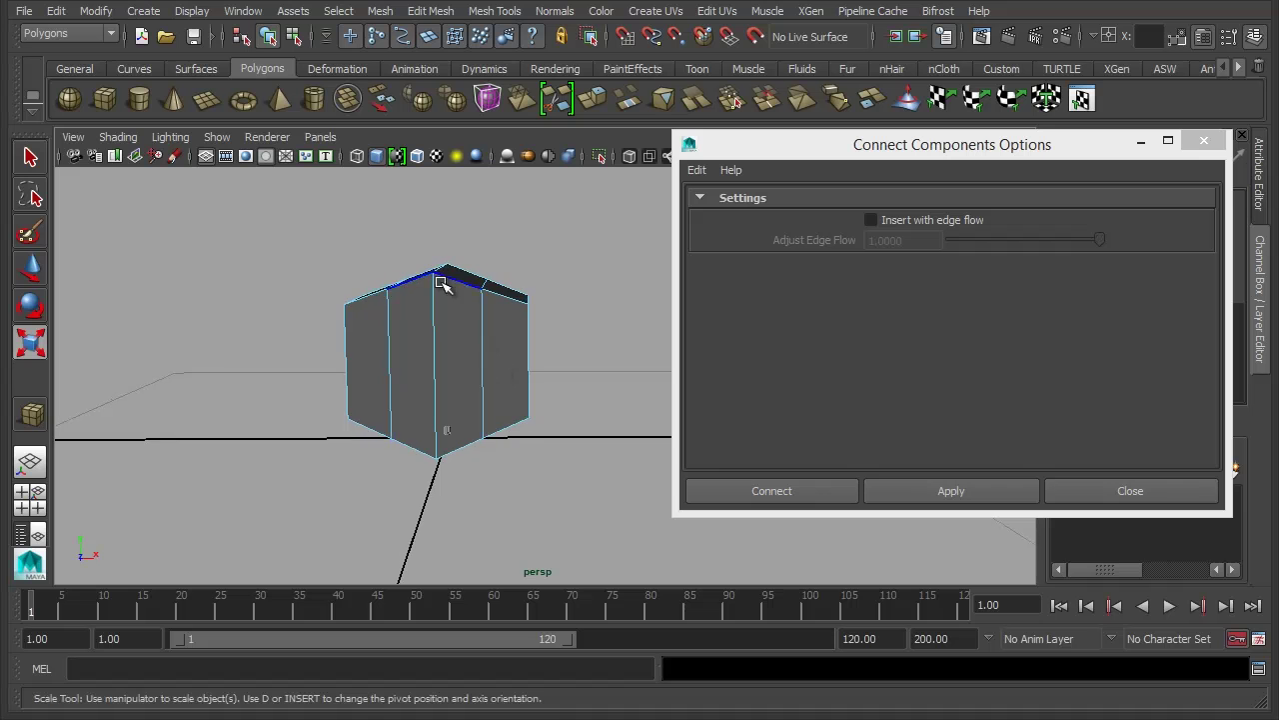
alt+drag(522, 294, 443, 266)
alt+drag(594, 323, 591, 349)
click(518, 313)
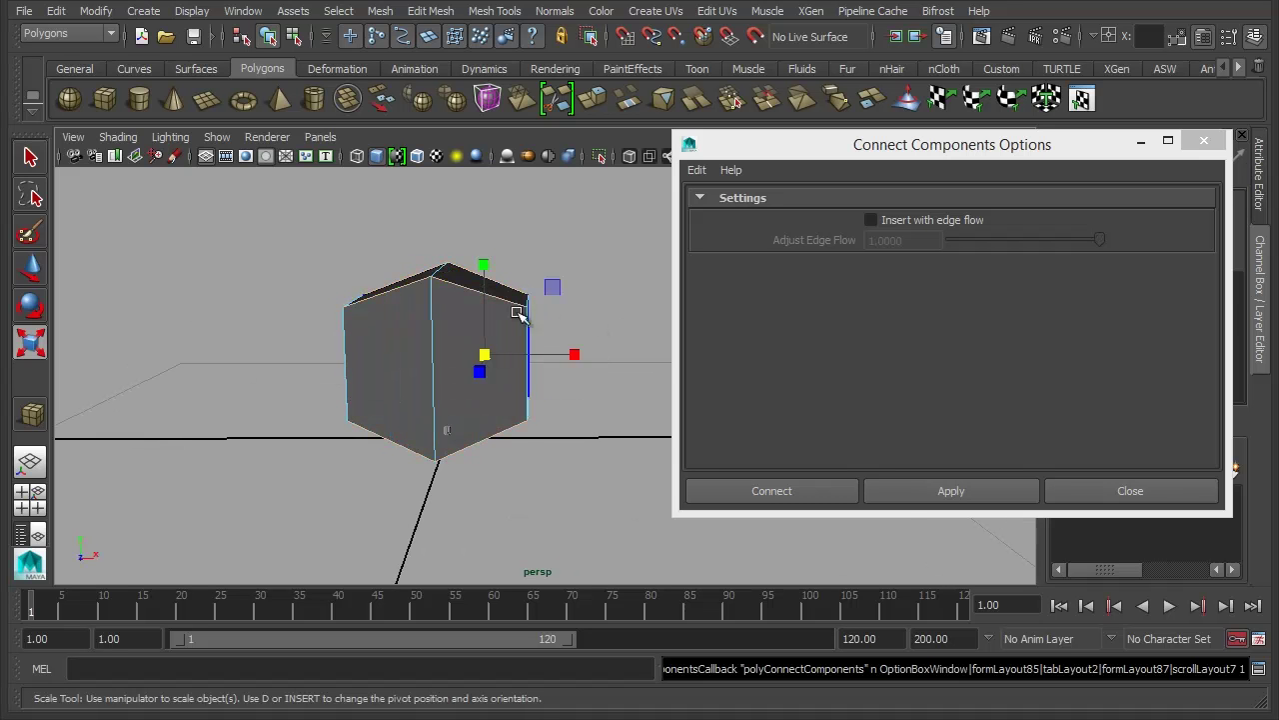
Step: Connect the selected edge rings with Insert with edge flow on, check the rounded profile, and undo it
click(900, 220)
click(980, 495)
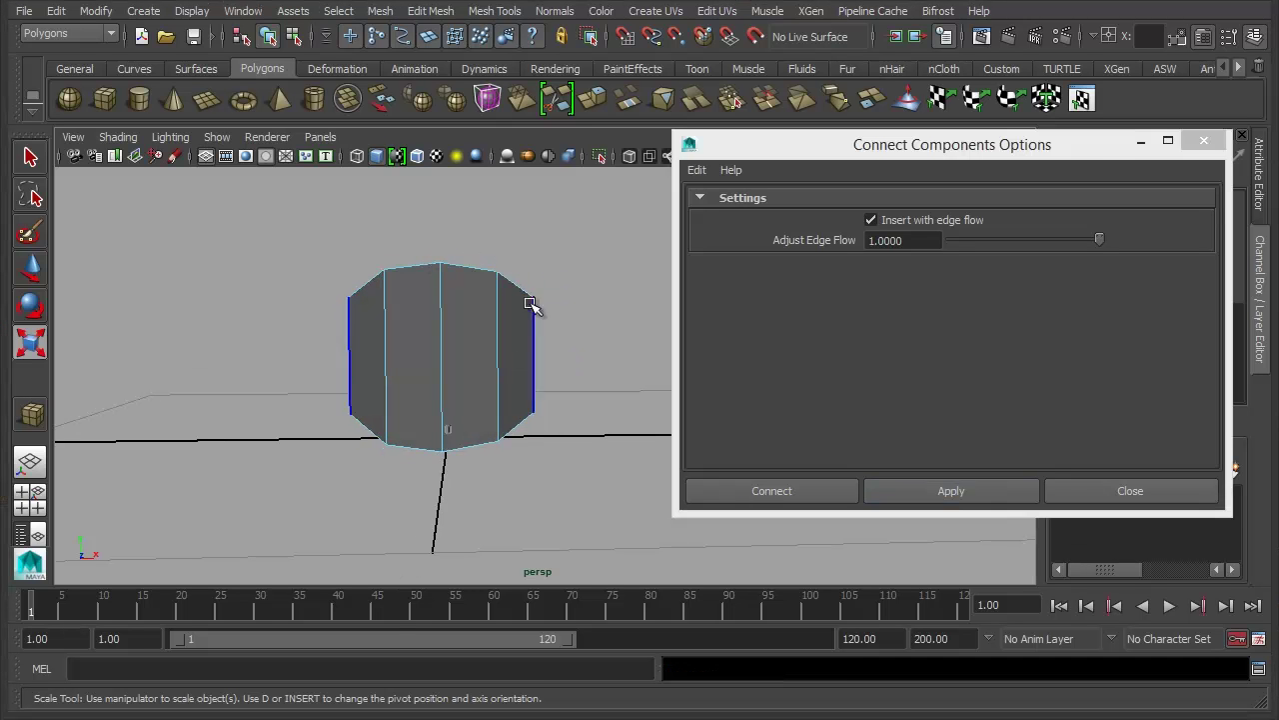
mouse_move(531, 366)
alt+mouse_down()
mouse_move(537, 410)
mouse_move(538, 390)
alt+mouse_up()
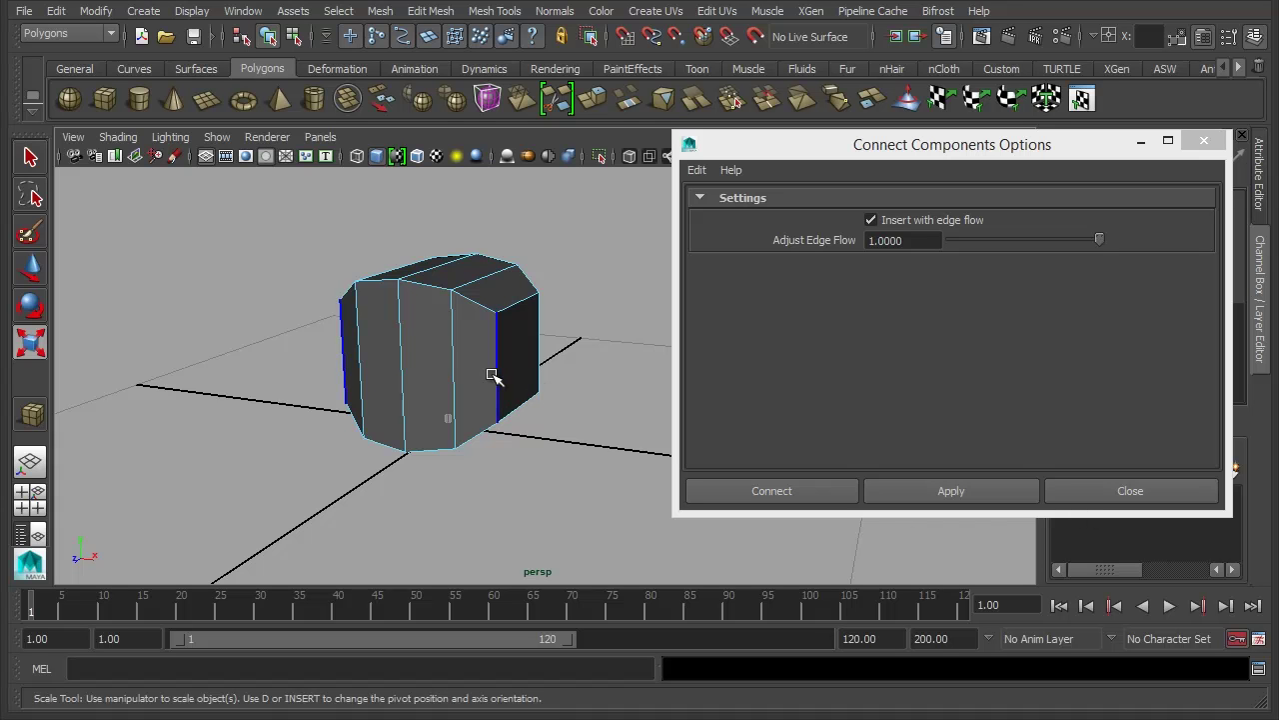
alt+drag(500, 380, 512, 402)
key(ctrl+z)
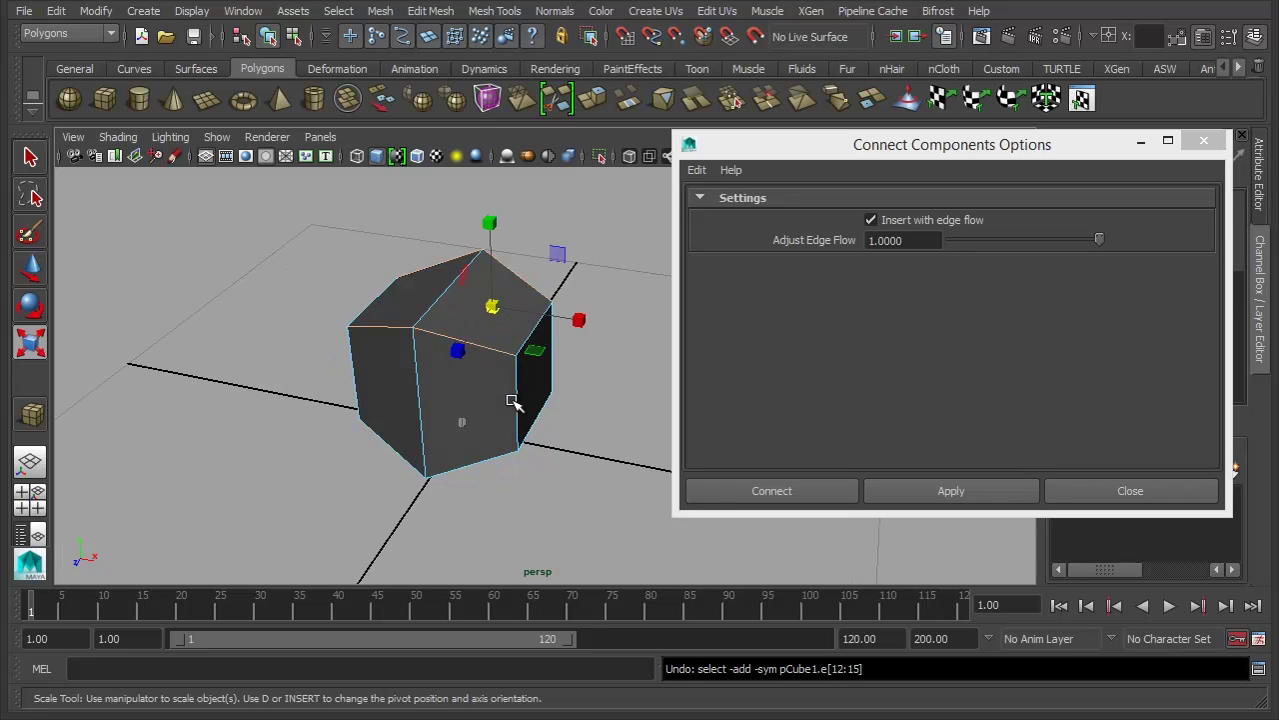
Step: Undo the taper scaling of the cube's side faces and close the Connect Components options
key(ctrl+z)
key(ctrl+z)
key(ctrl+z)
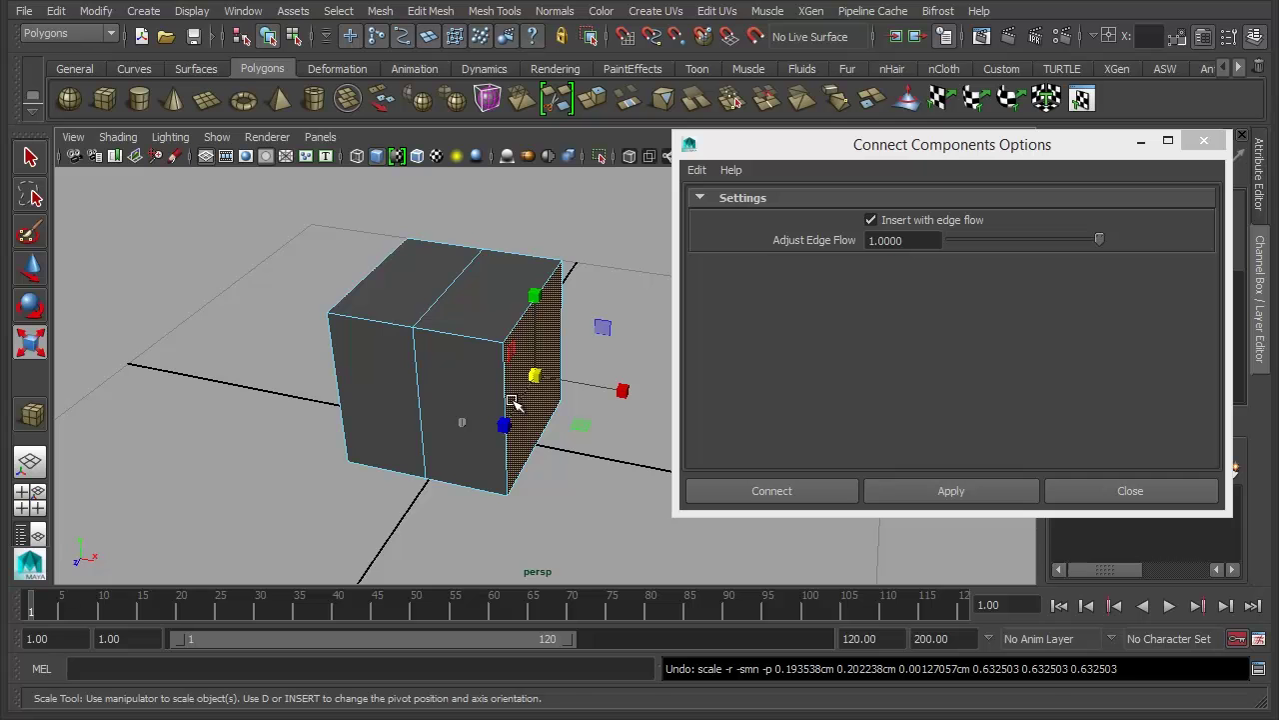
alt+drag(466, 341, 471, 344)
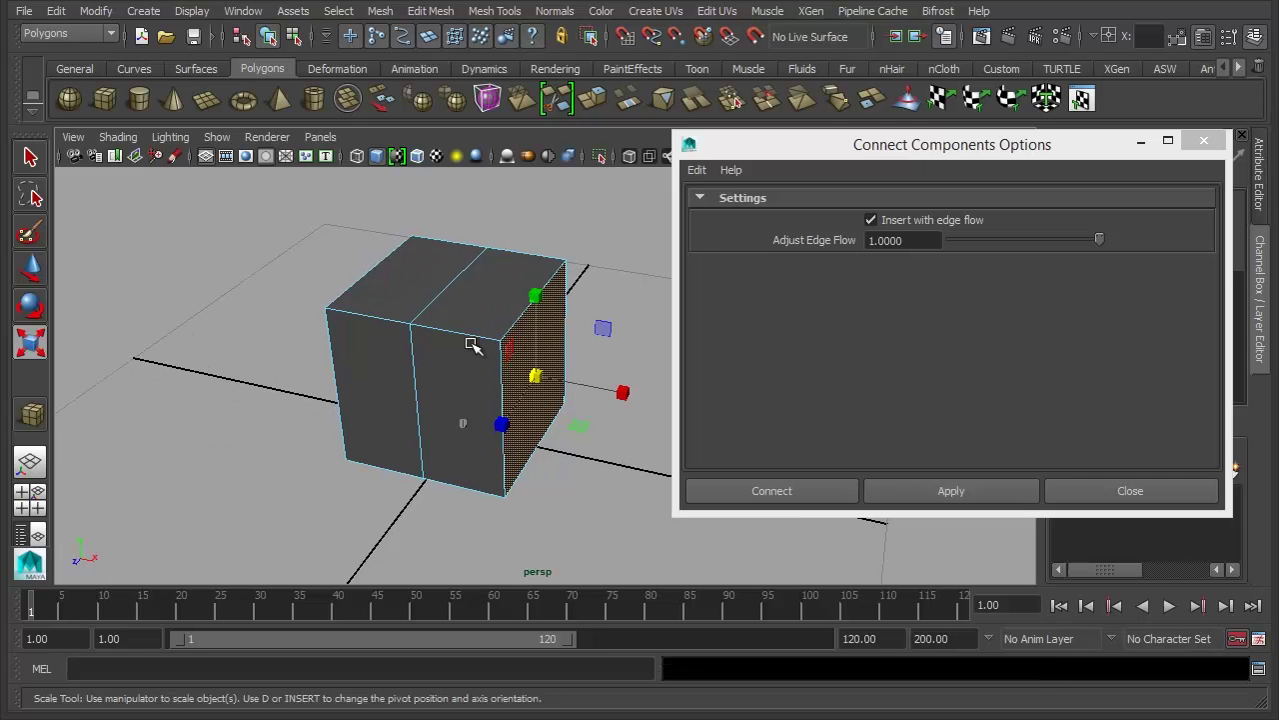
alt+drag(378, 358, 394, 351)
right_drag(443, 289, 608, 186)
click(464, 316)
click(1106, 494)
Step: Select all faces on one side of the cube's middle loop and delete that half
alt+drag(559, 446, 785, 441)
right_drag(599, 285, 620, 331)
alt+drag(759, 460, 790, 466)
drag(716, 192, 619, 500)
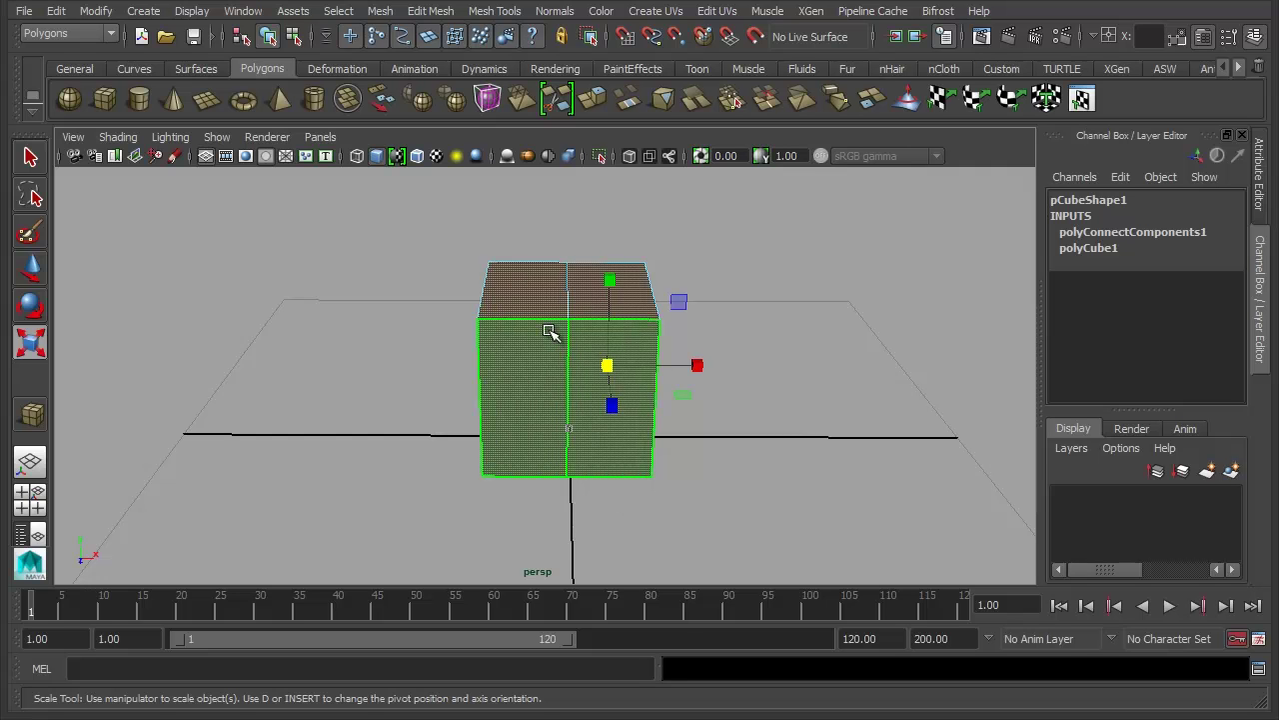
drag(549, 333, 547, 237)
alt+drag(782, 267, 757, 264)
drag(706, 230, 622, 521)
Step: Select the parallel edges that run along the long side of the remaining half cube
alt+drag(408, 408, 557, 369)
alt+drag(572, 240, 580, 232)
drag(562, 215, 563, 496)
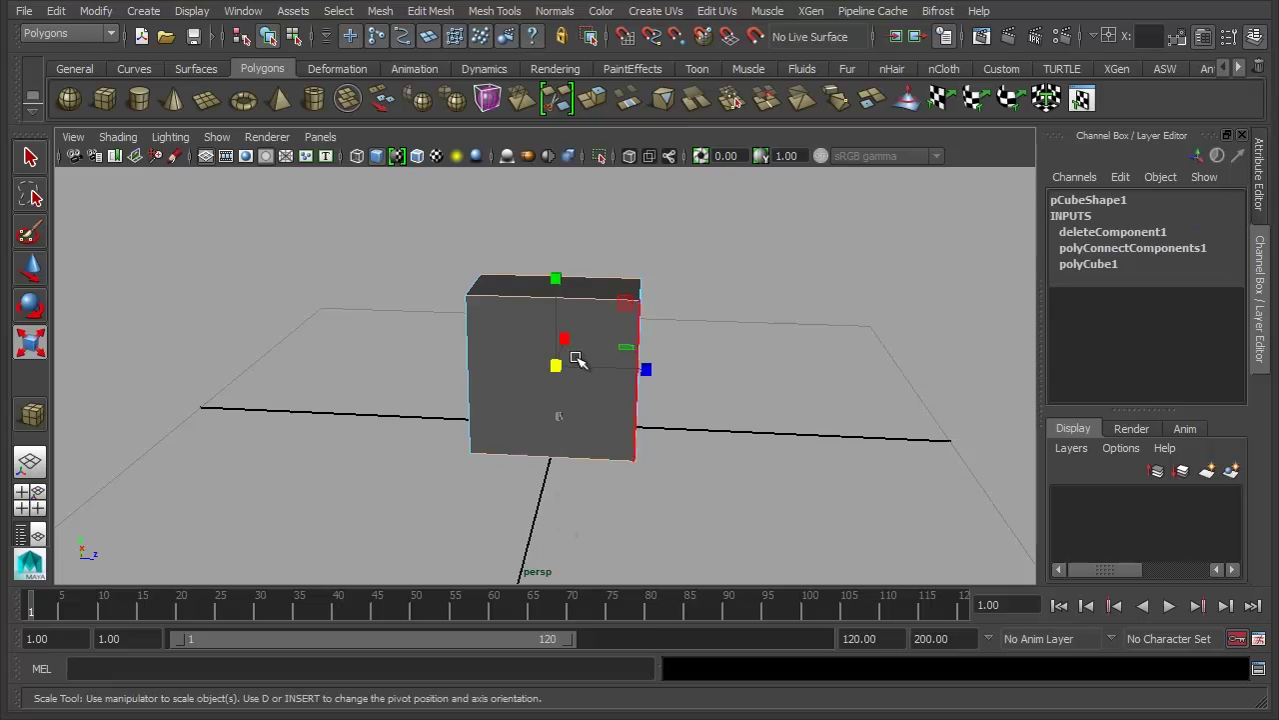
Step: Try connecting the selected edges of the half cube, and undo the connection
shift+right_click(577, 359)
shift+right_drag(577, 358, 572, 605)
alt+drag(560, 440, 629, 397)
key(ctrl+z)
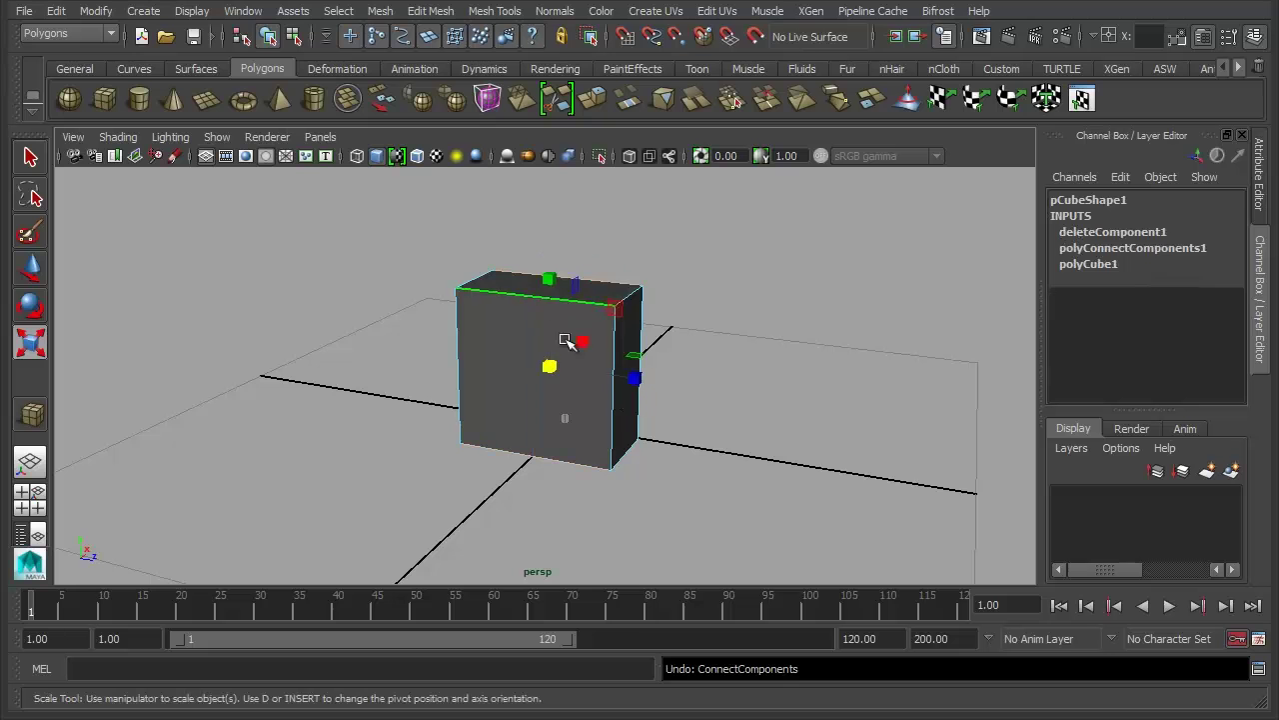
Step: Connect the selected edges of the half cube with Insert with edge flow turned off
shift+right_drag(566, 341, 633, 538)
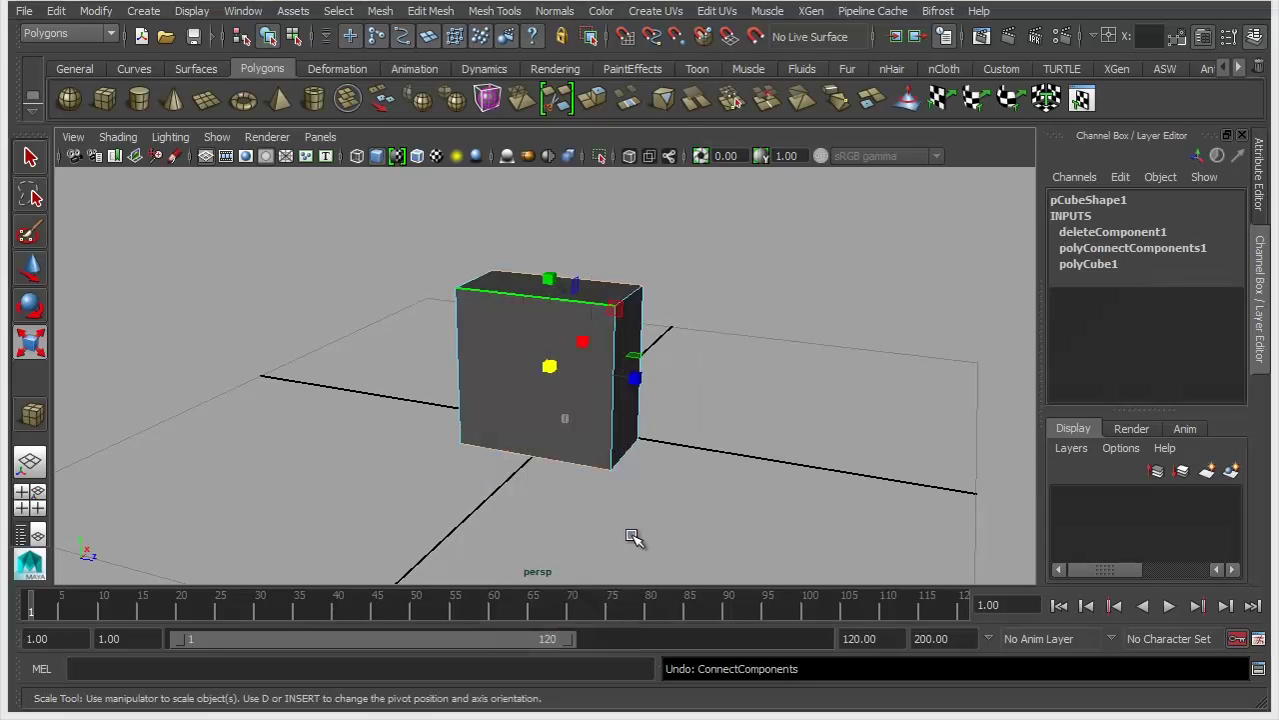
click(954, 219)
click(791, 491)
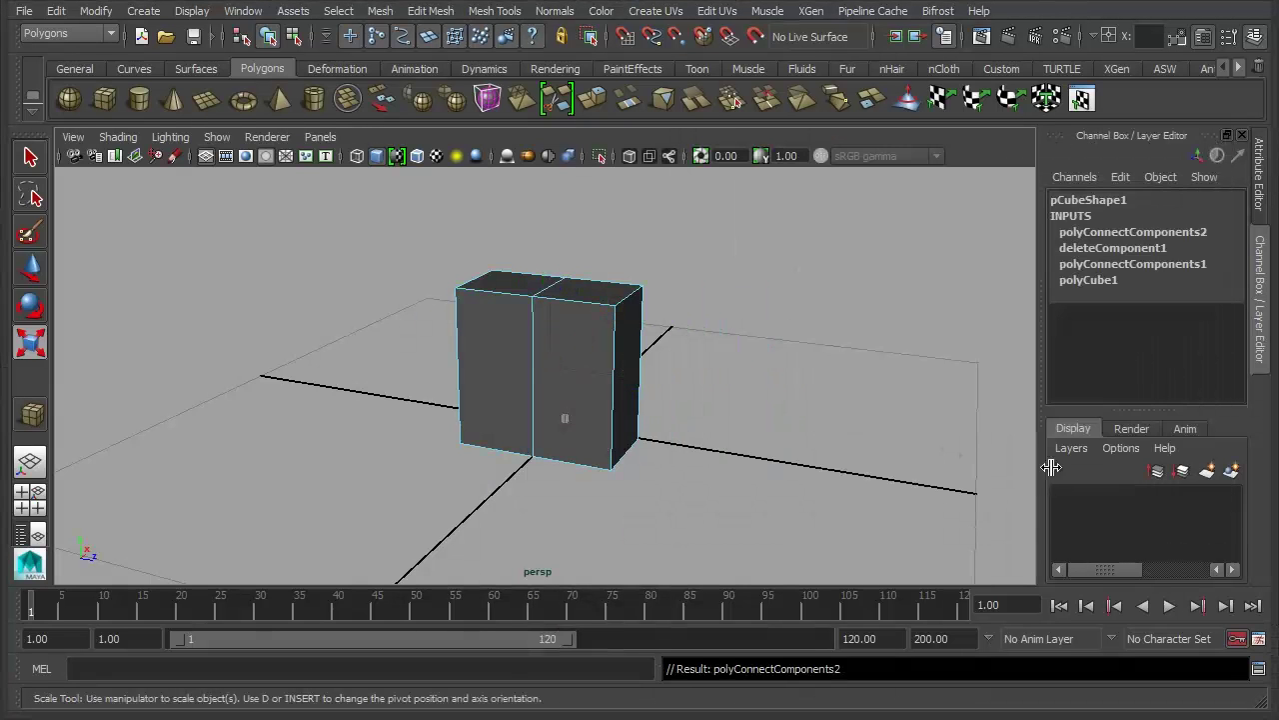
Step: Select the whole half cube, switch to the full-screen view and turn on its smooth mesh preview
right_drag(570, 340, 574, 341)
click(574, 341)
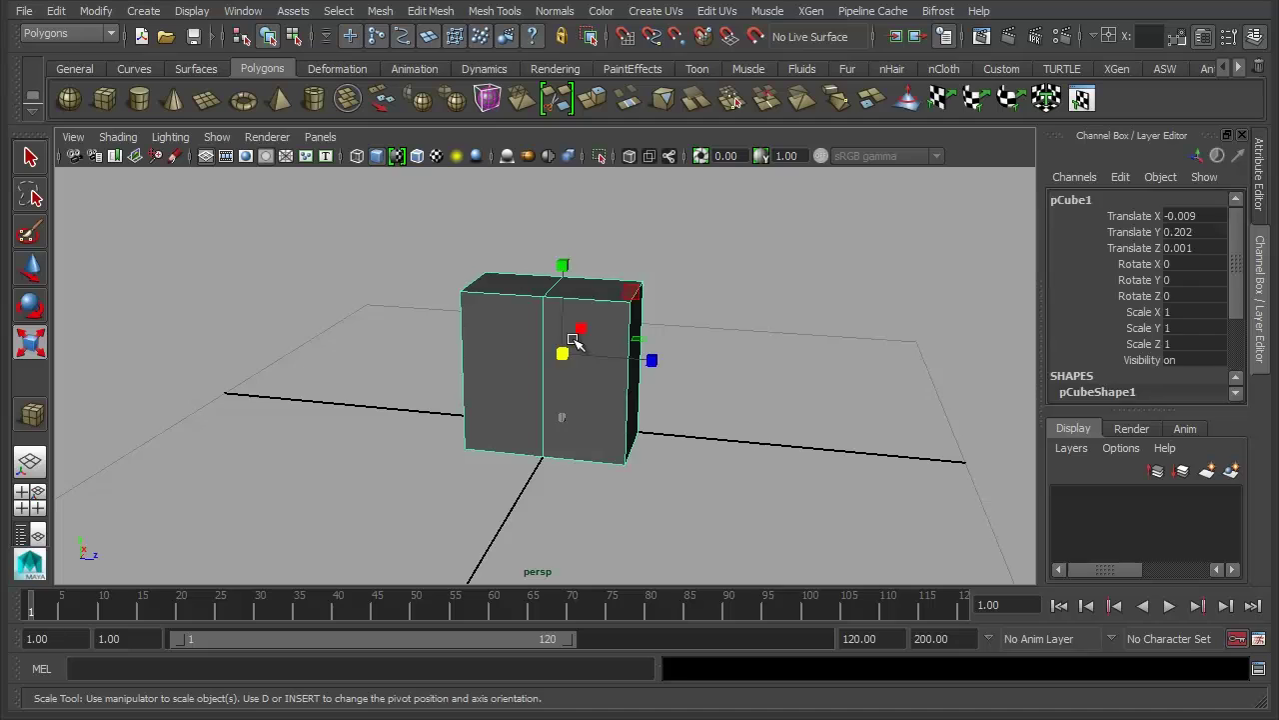
key(ctrl+space)
alt+drag(624, 477, 567, 466)
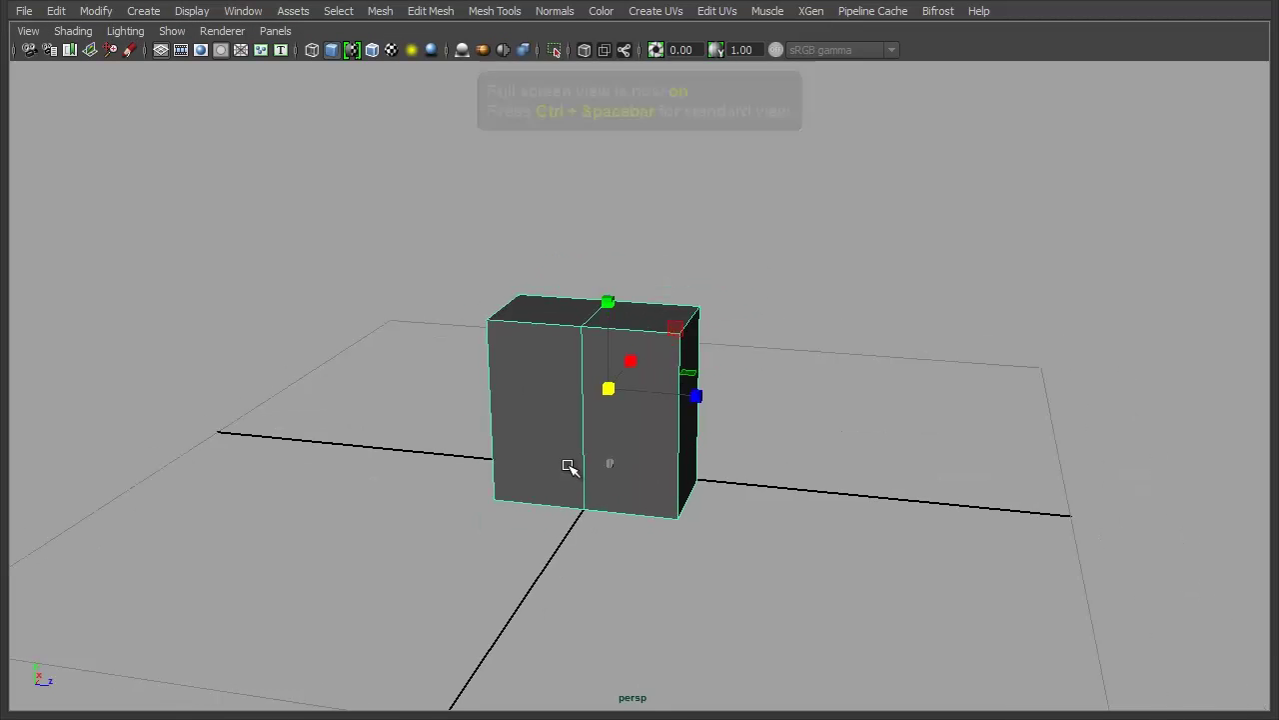
alt+drag(569, 465, 537, 349)
key(3)
Step: Select one end face of the smoothed mesh and move it outward along Z and slightly down
right_click(540, 349)
right_drag(539, 349, 536, 307)
alt+drag(582, 388, 671, 394)
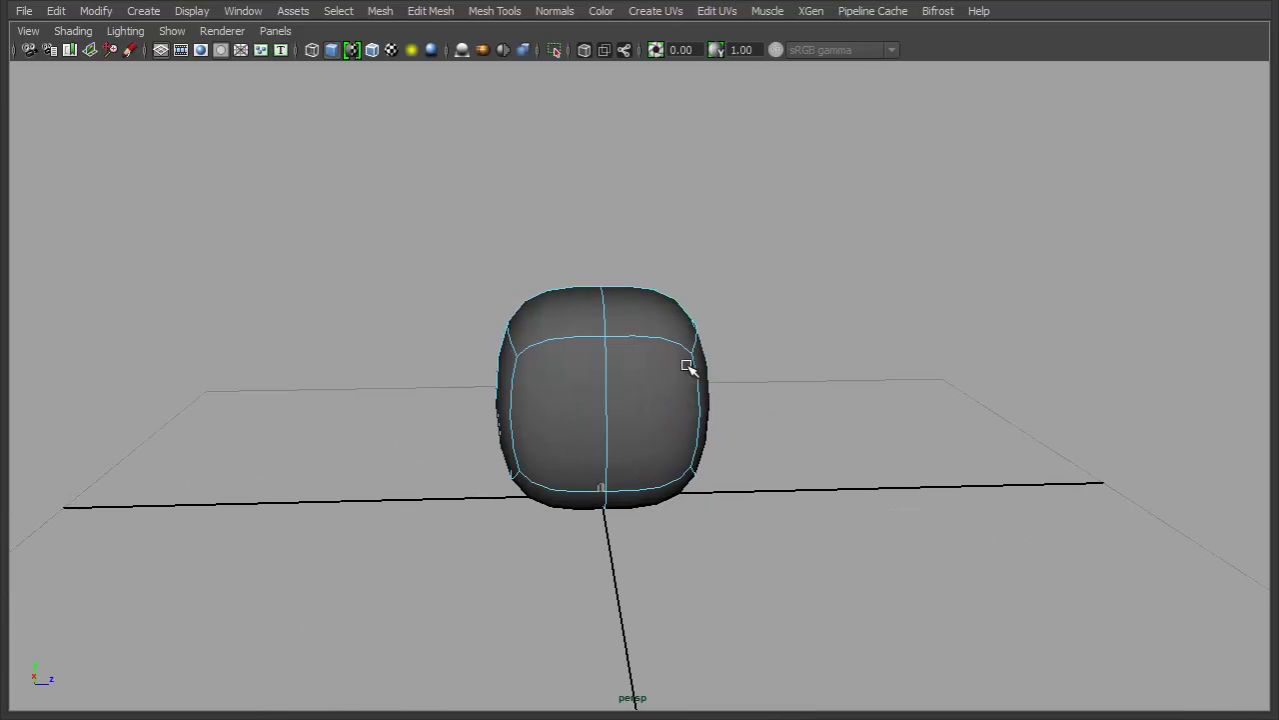
right_drag(677, 343, 679, 380)
click(703, 383)
alt+drag(741, 536, 742, 526)
key(w)
drag(821, 400, 909, 403)
alt+drag(822, 396, 813, 383)
drag(809, 293, 805, 328)
mouse_move(563, 381)
alt+mouse_down()
mouse_move(611, 389)
mouse_move(574, 390)
alt+mouse_up()
Step: Select the opposite end face, lower it slightly and adjust its position
click(508, 383)
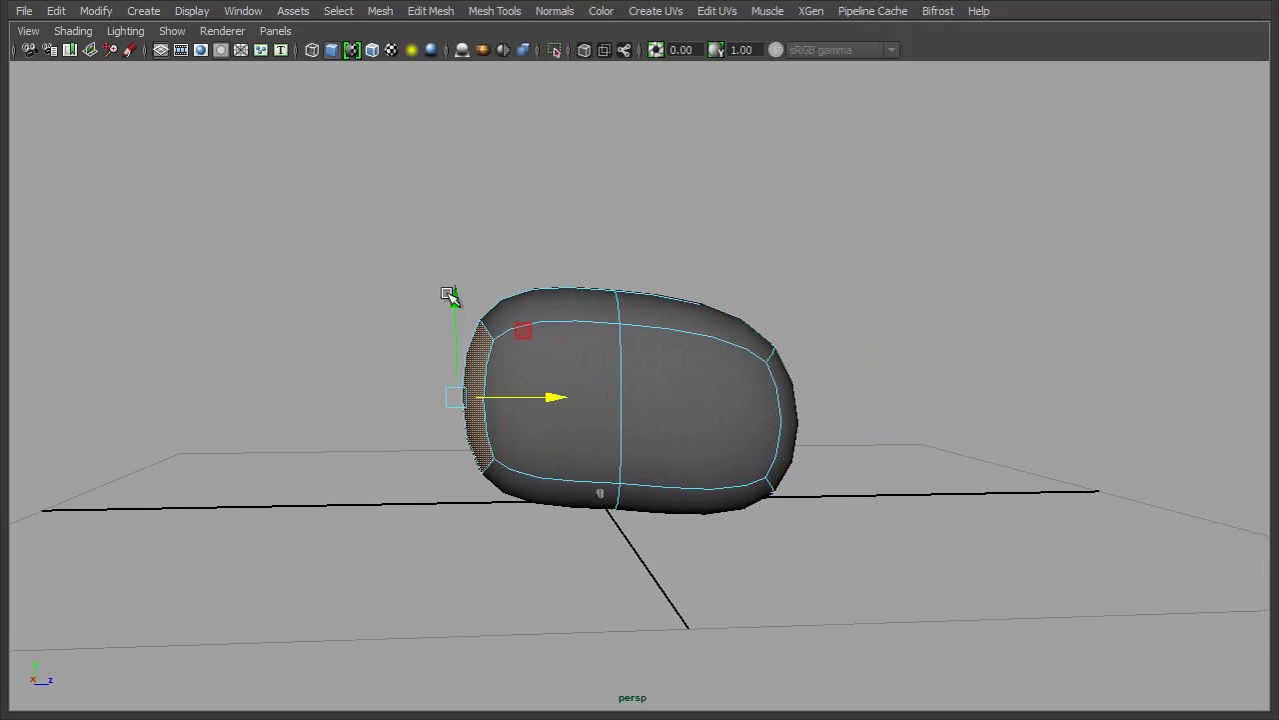
click(449, 322)
key(ctrl+z)
drag(456, 297, 456, 309)
alt+drag(585, 382, 711, 486)
drag(609, 489, 662, 506)
alt+drag(955, 559, 732, 519)
Step: Select and move edges on the side and middle of the smoothed mesh to refine its profile
right_drag(649, 451, 649, 395)
click(650, 452)
alt+drag(530, 468, 745, 452)
drag(867, 434, 858, 434)
click(569, 434)
click(570, 329)
double_click(570, 329)
alt+drag(556, 405, 567, 308)
drag(669, 367, 714, 403)
Step: Lower the upper edge at the elongated end of the mesh so the body slopes down there
right_click(697, 415)
right_drag(697, 415, 698, 369)
click(726, 323)
alt+drag(801, 388, 777, 328)
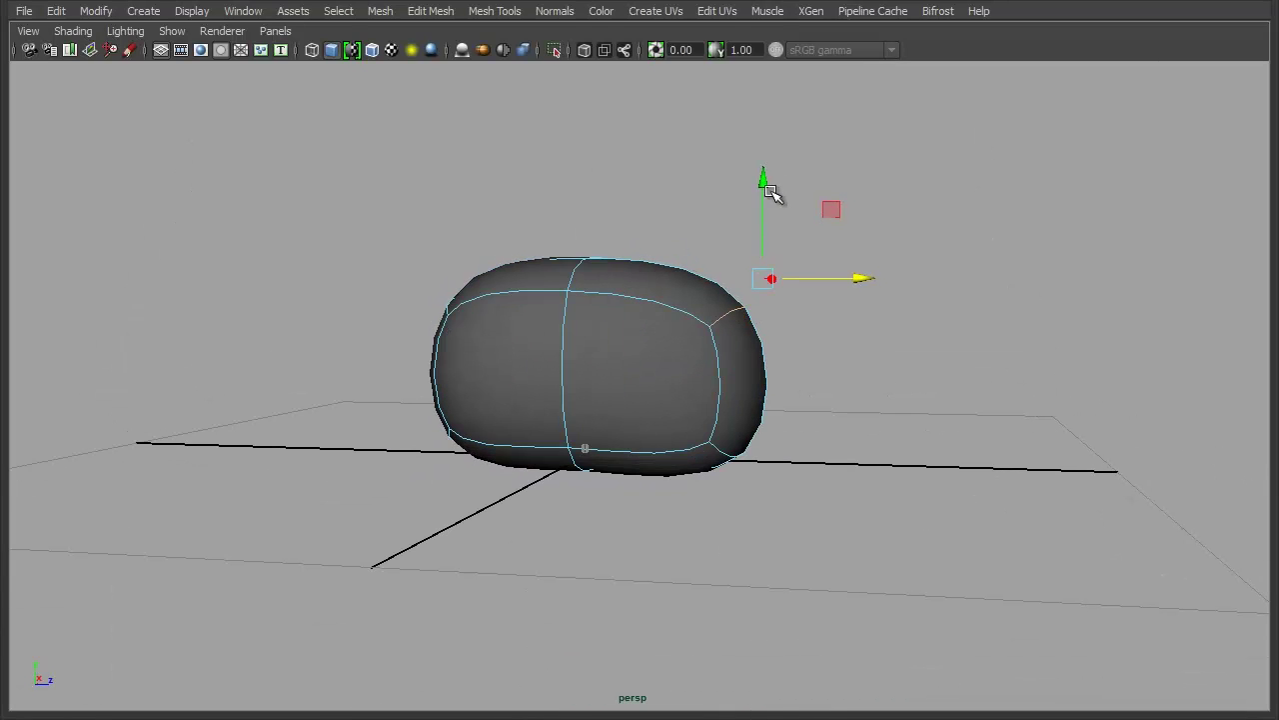
drag(760, 178, 762, 222)
alt+drag(845, 429, 586, 451)
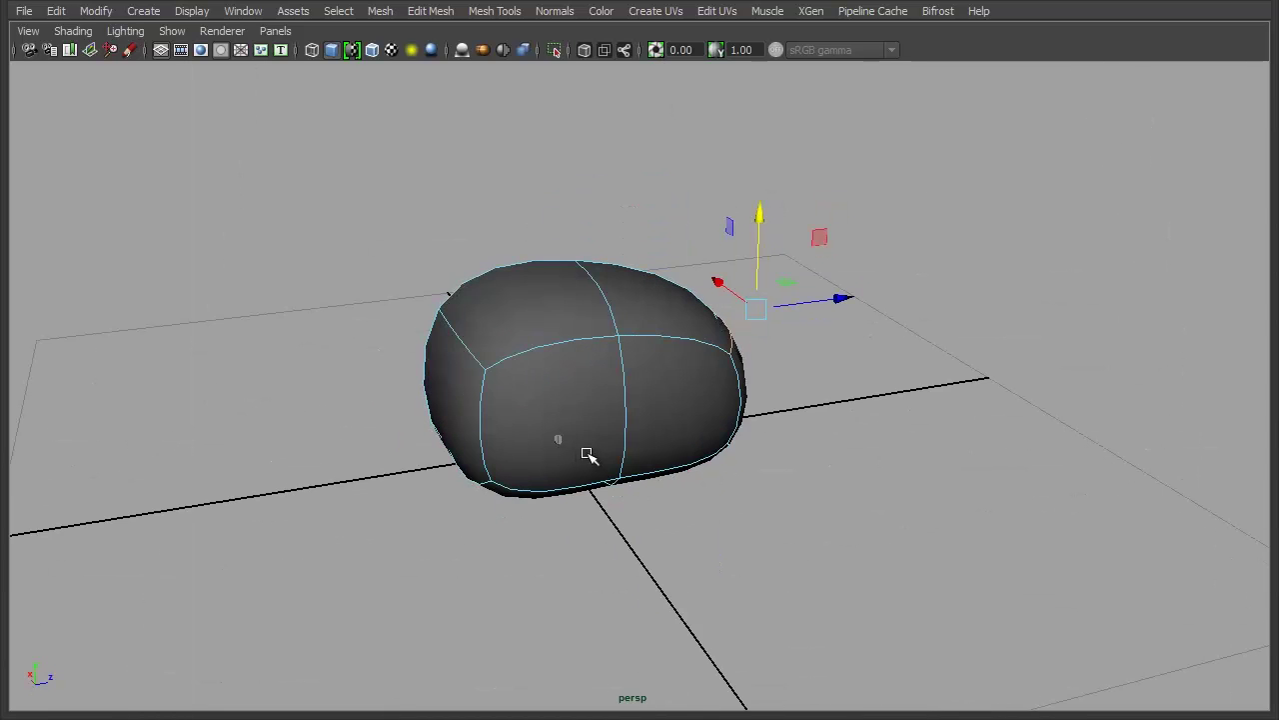
Step: Shift the vertical edge at the blunt end of the mesh slightly, and return to object selection
click(494, 430)
alt+drag(494, 430, 400, 471)
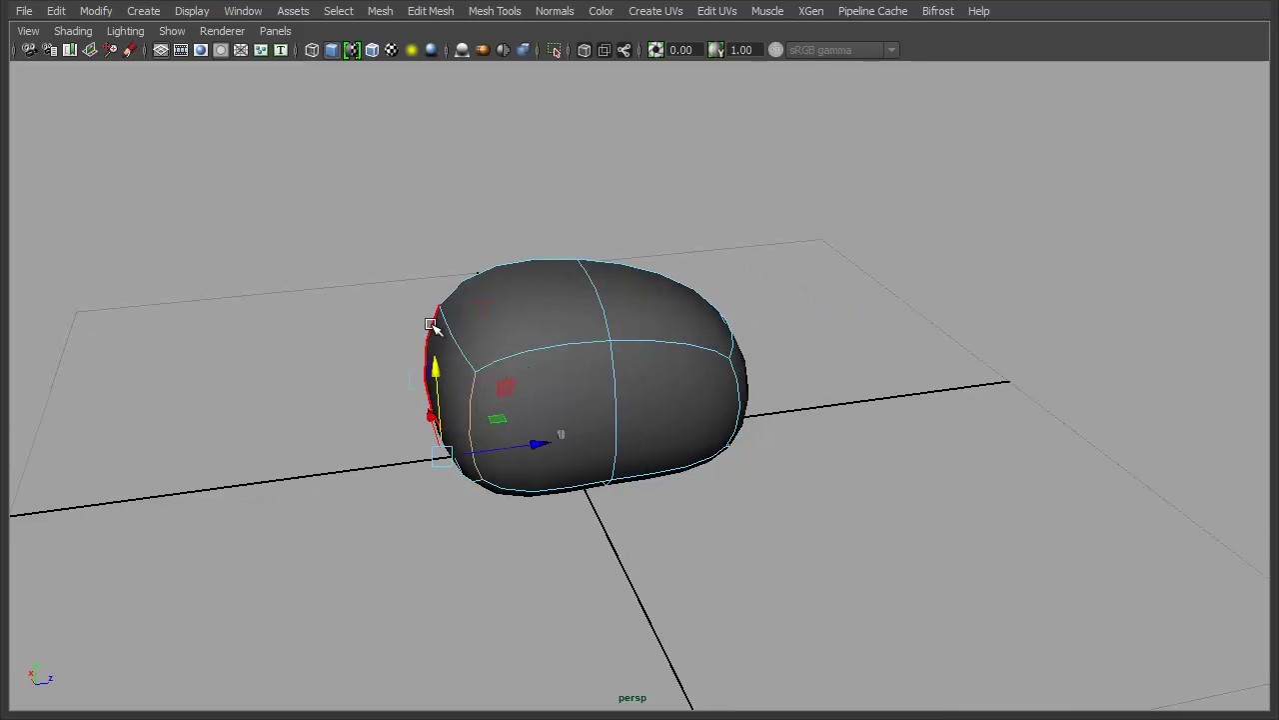
drag(508, 367, 483, 371)
right_drag(584, 318, 700, 270)
click(769, 244)
Step: Select the whole mesh and convert its smooth mesh preview to polygons
alt+drag(966, 445, 852, 502)
click(669, 449)
alt+middle_drag(718, 442, 789, 497)
alt+drag(788, 496, 824, 483)
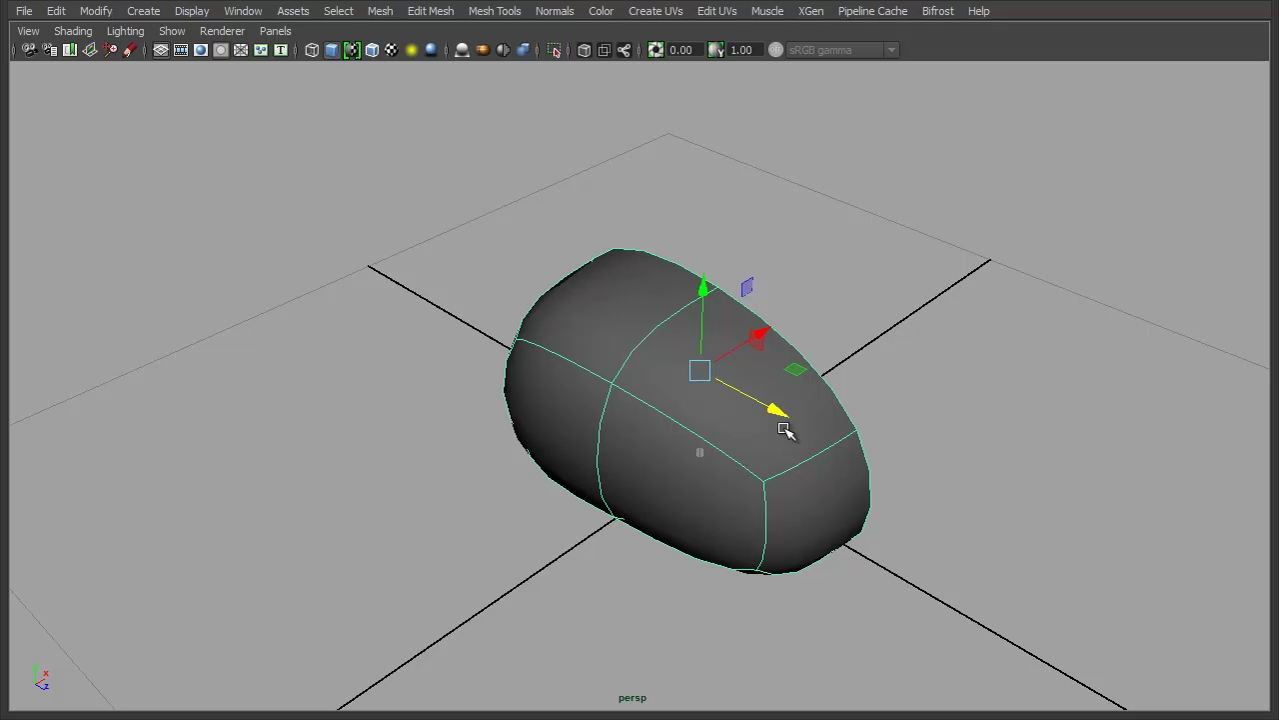
click(96, 12)
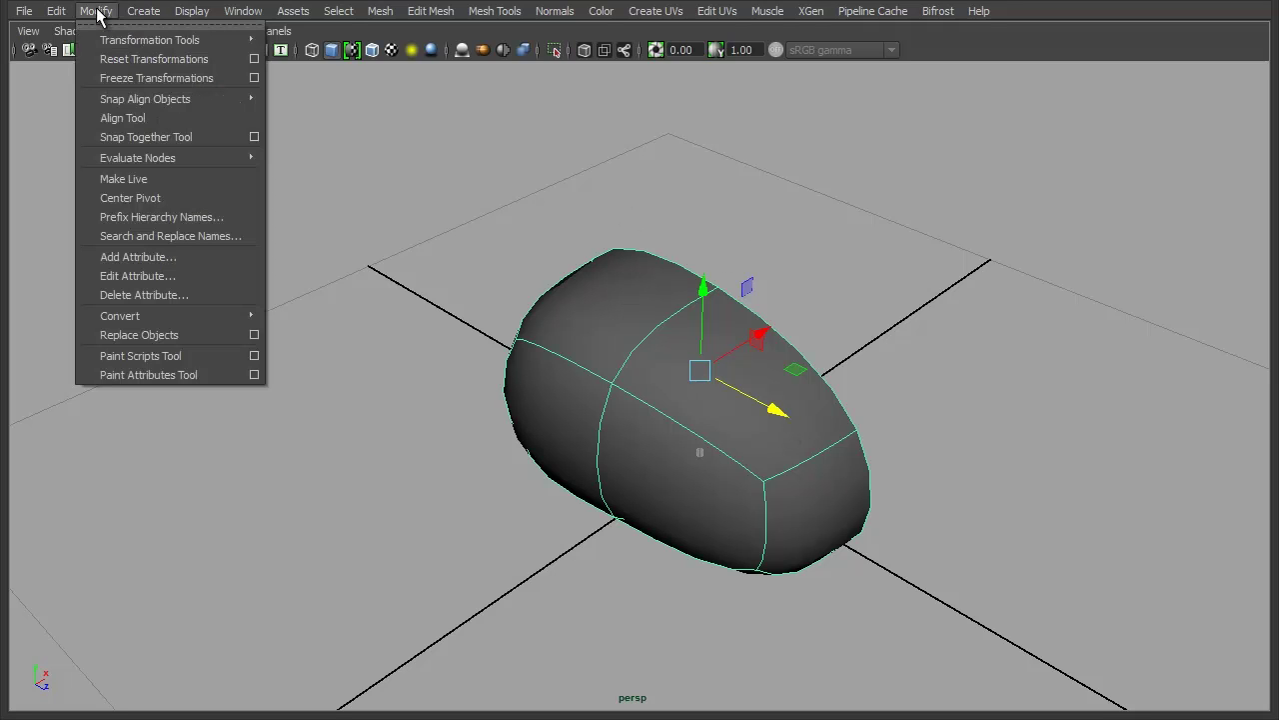
mouse_move(174, 317)
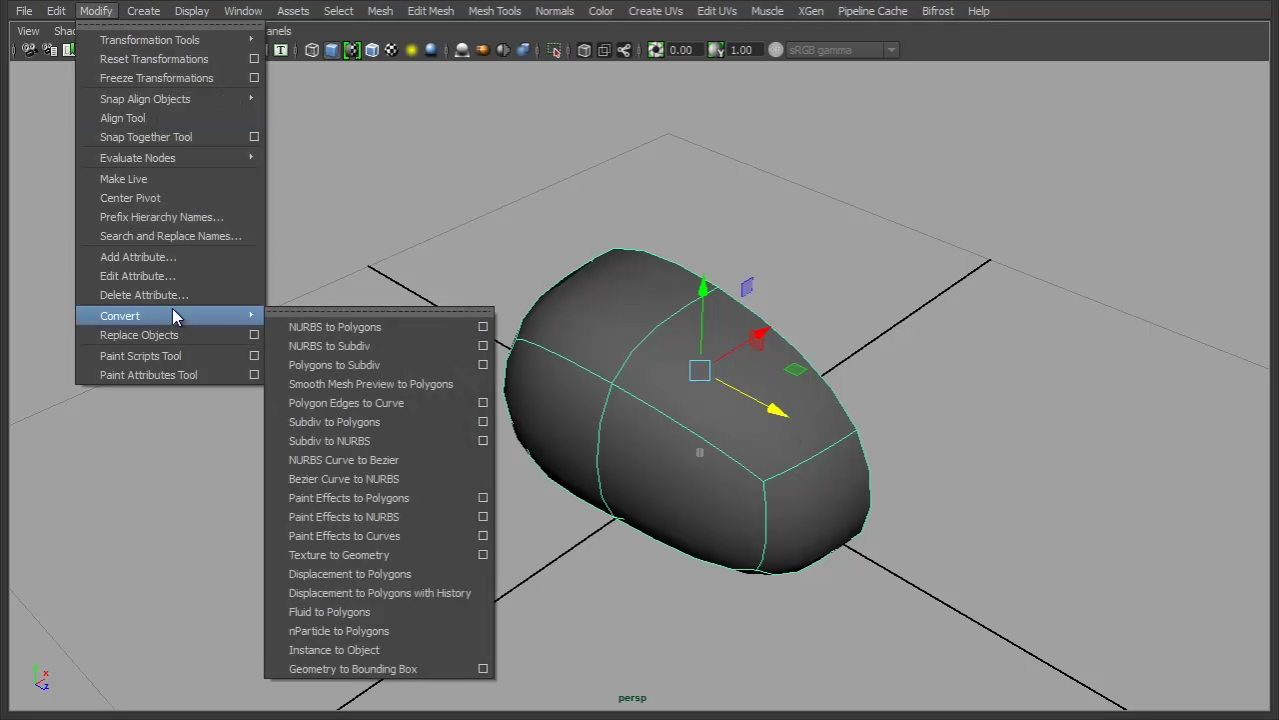
click(421, 381)
click(1062, 337)
alt+drag(840, 463, 617, 463)
click(853, 402)
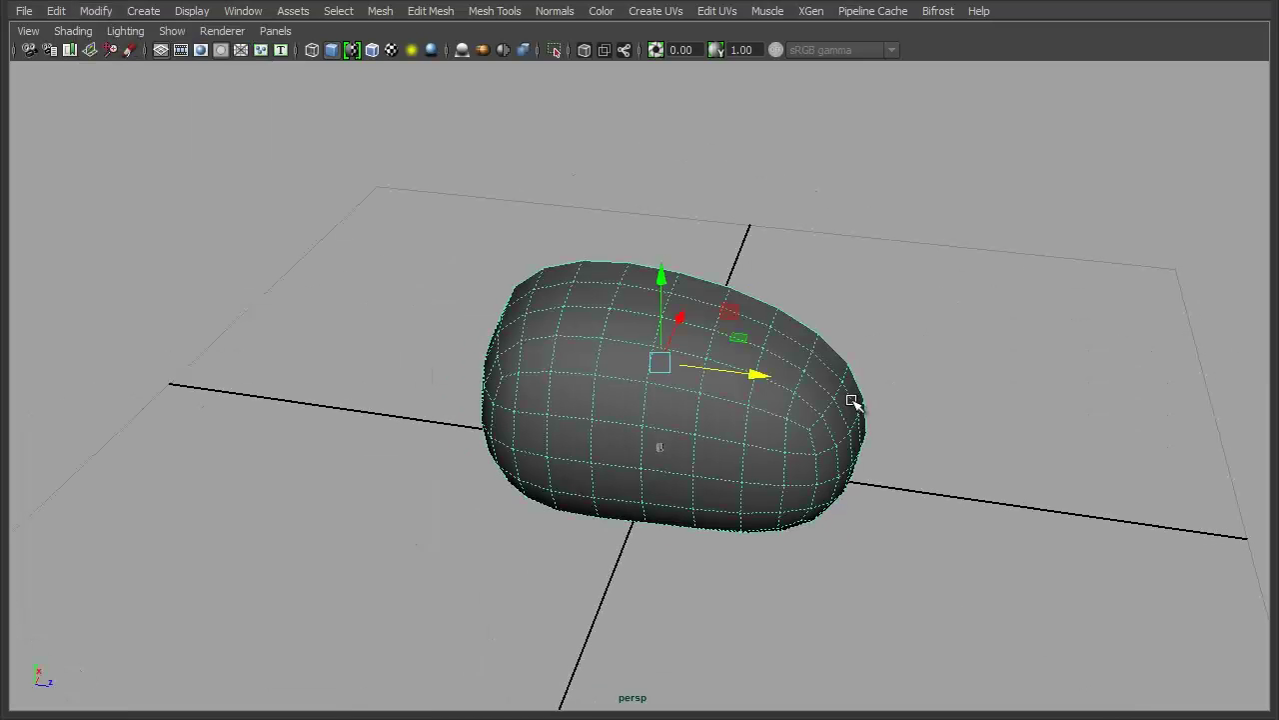
Step: Turn on smooth mesh preview for the converted mesh and examine its rounded form from several angles
alt+drag(983, 397, 589, 480)
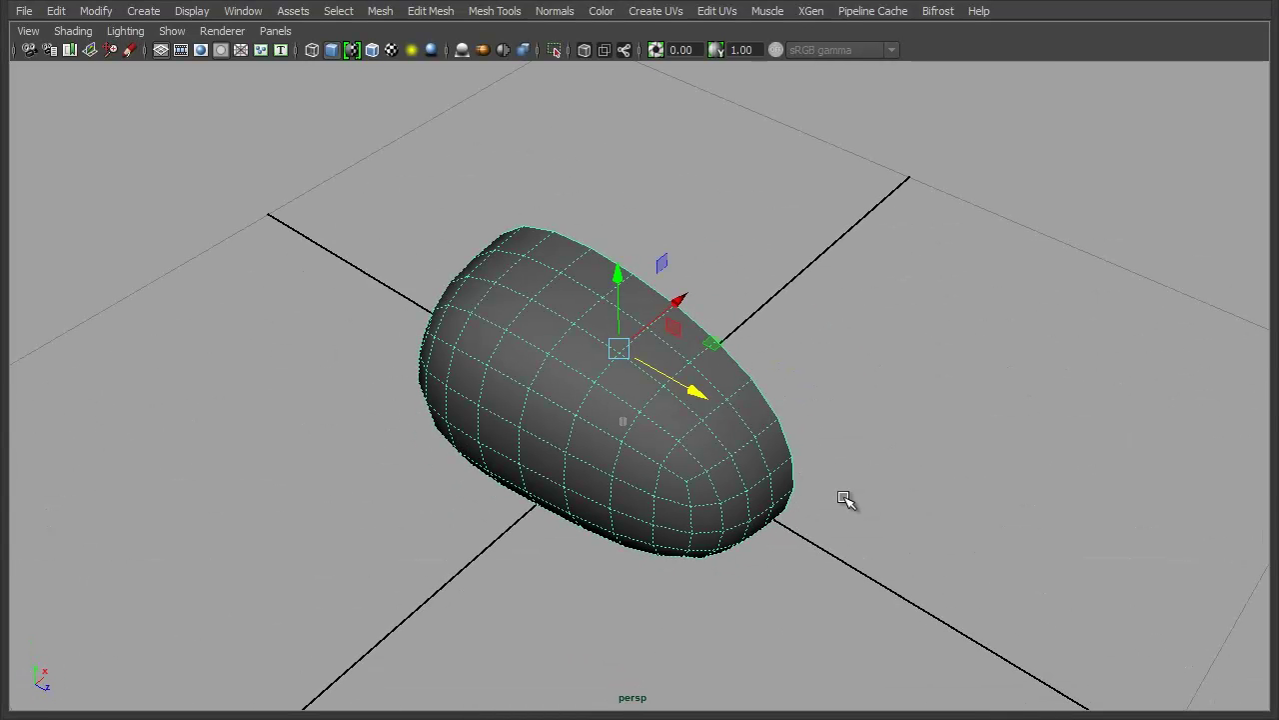
key(3)
alt+drag(566, 474, 811, 499)
click(883, 403)
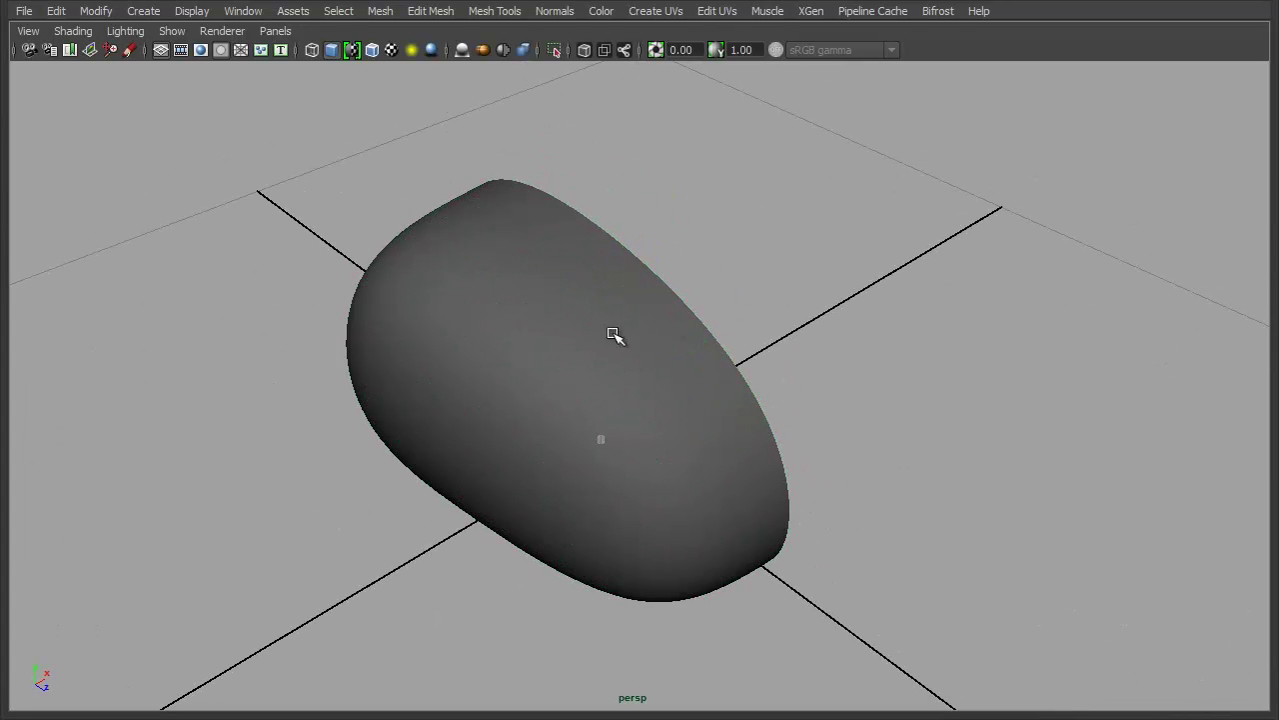
alt+drag(850, 405, 856, 395)
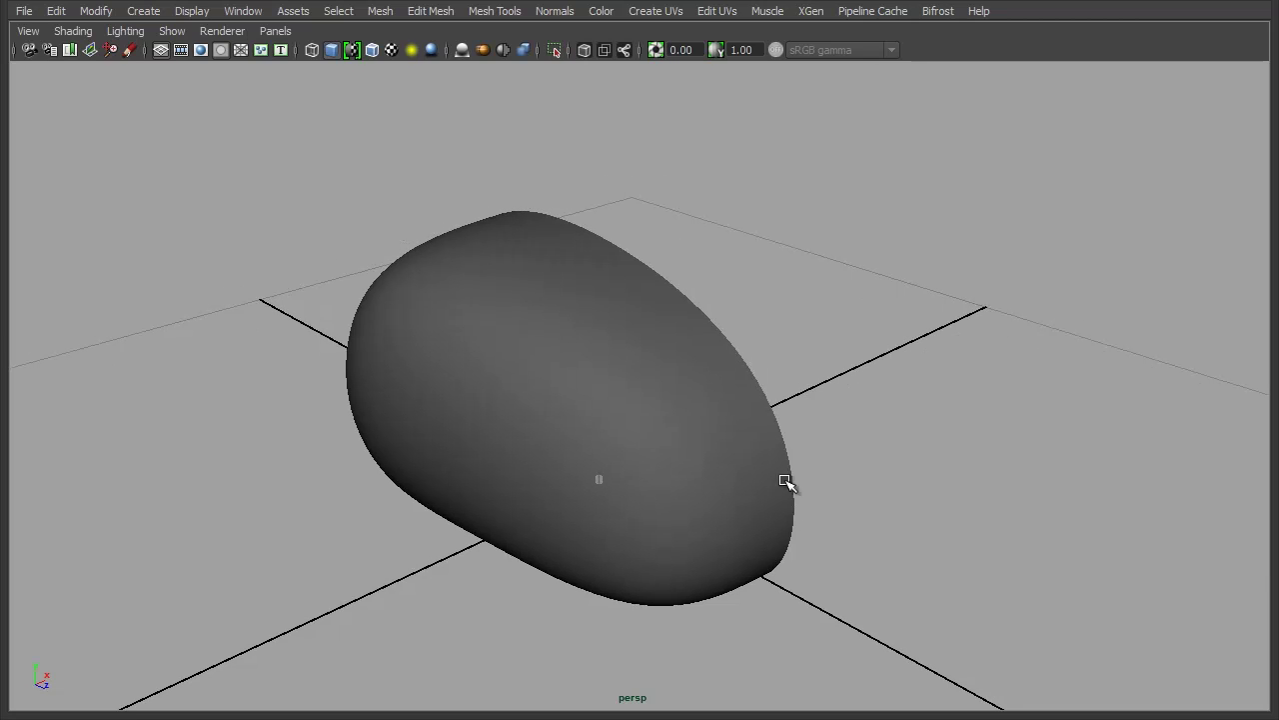
alt+drag(694, 470, 770, 530)
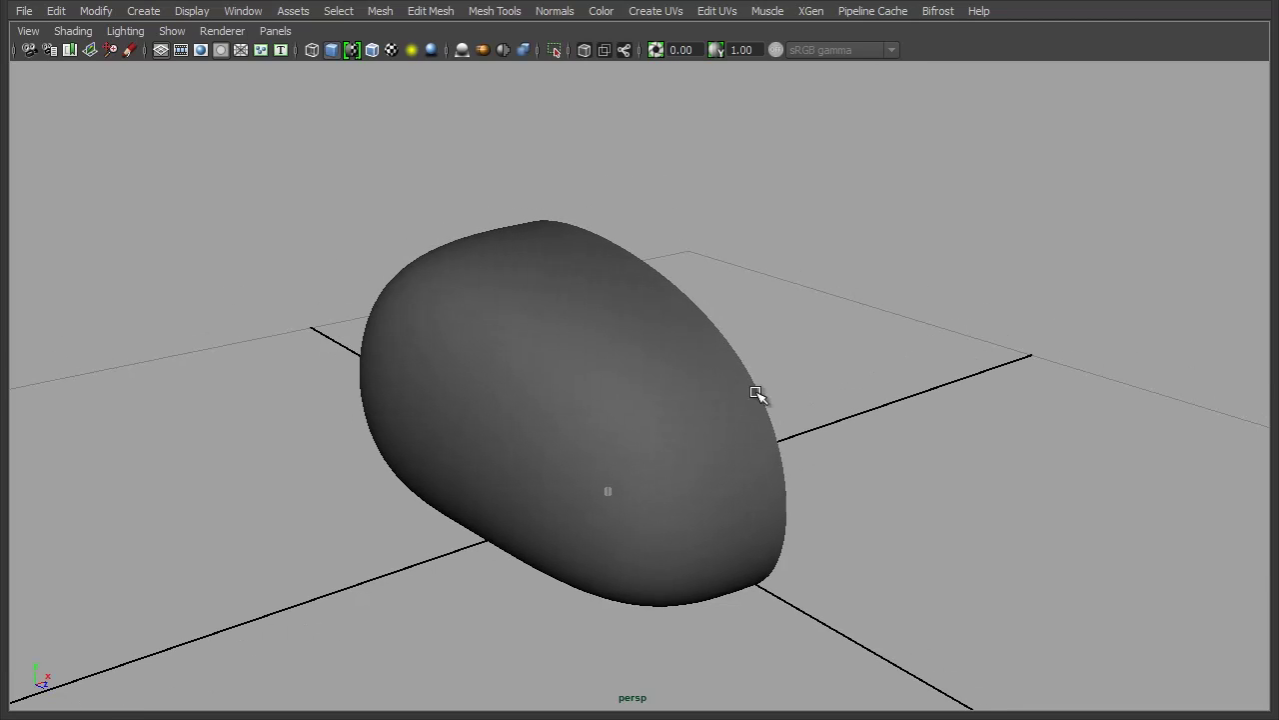
alt+drag(581, 437, 554, 391)
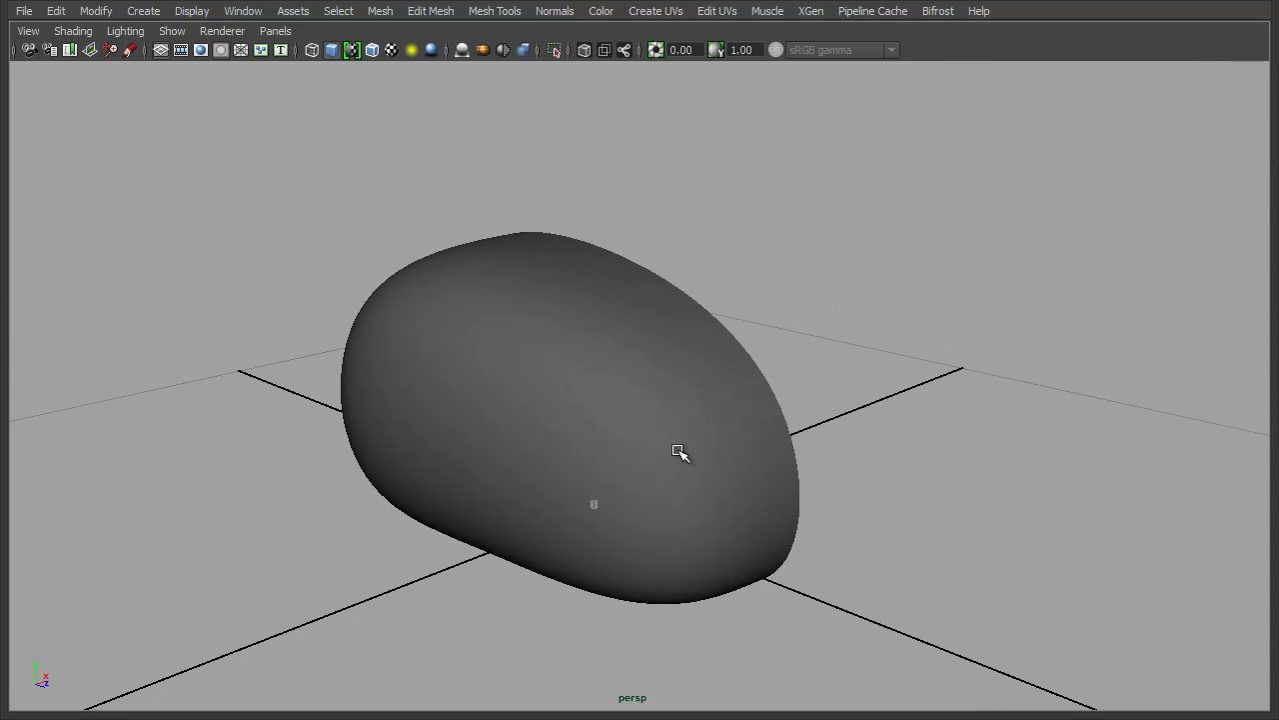
alt+drag(641, 358, 588, 387)
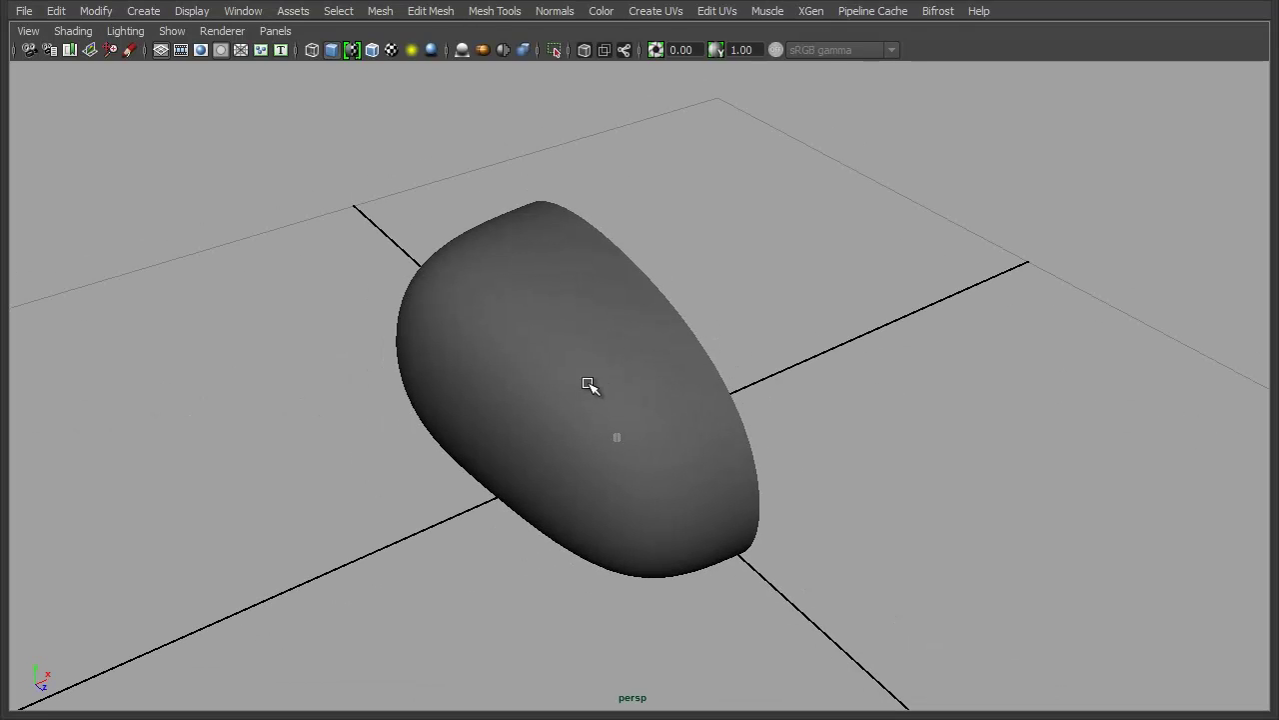
Step: Return to the standard view, select the body mesh and make it a live surface
key(ctrl+space)
alt+drag(757, 343, 666, 380)
click(512, 279)
alt+right_drag(821, 445, 772, 385)
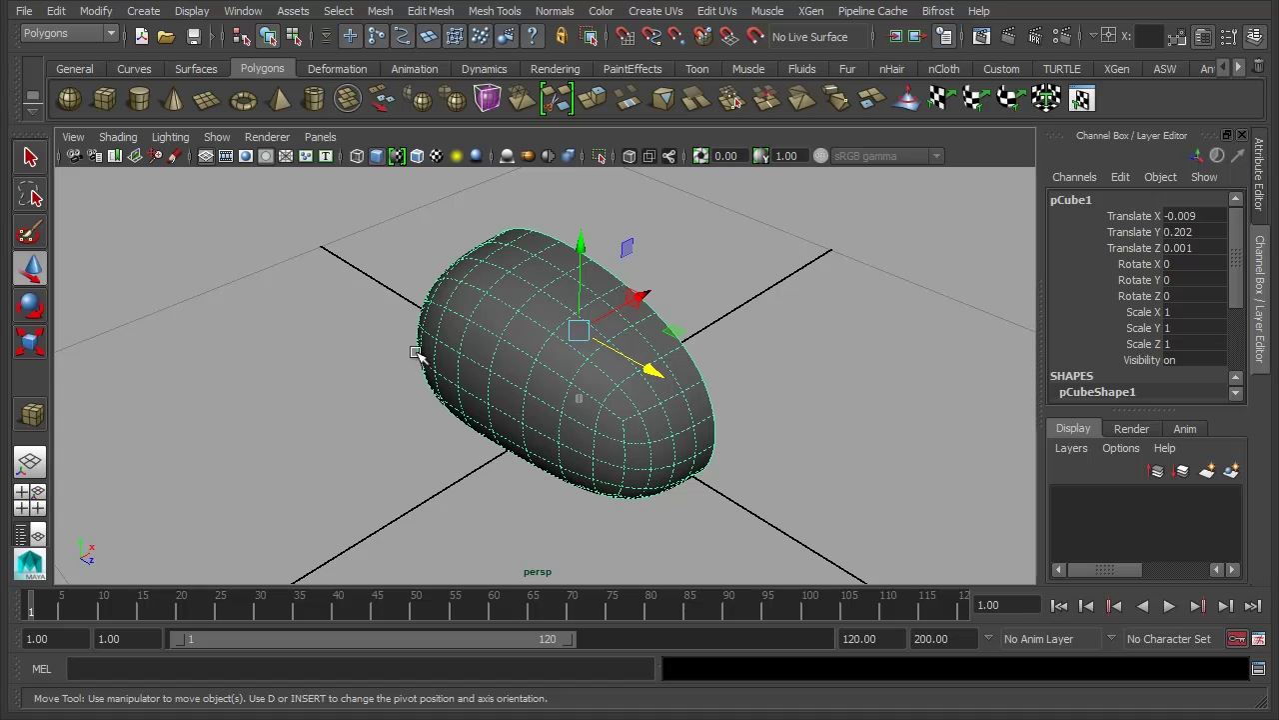
click(756, 37)
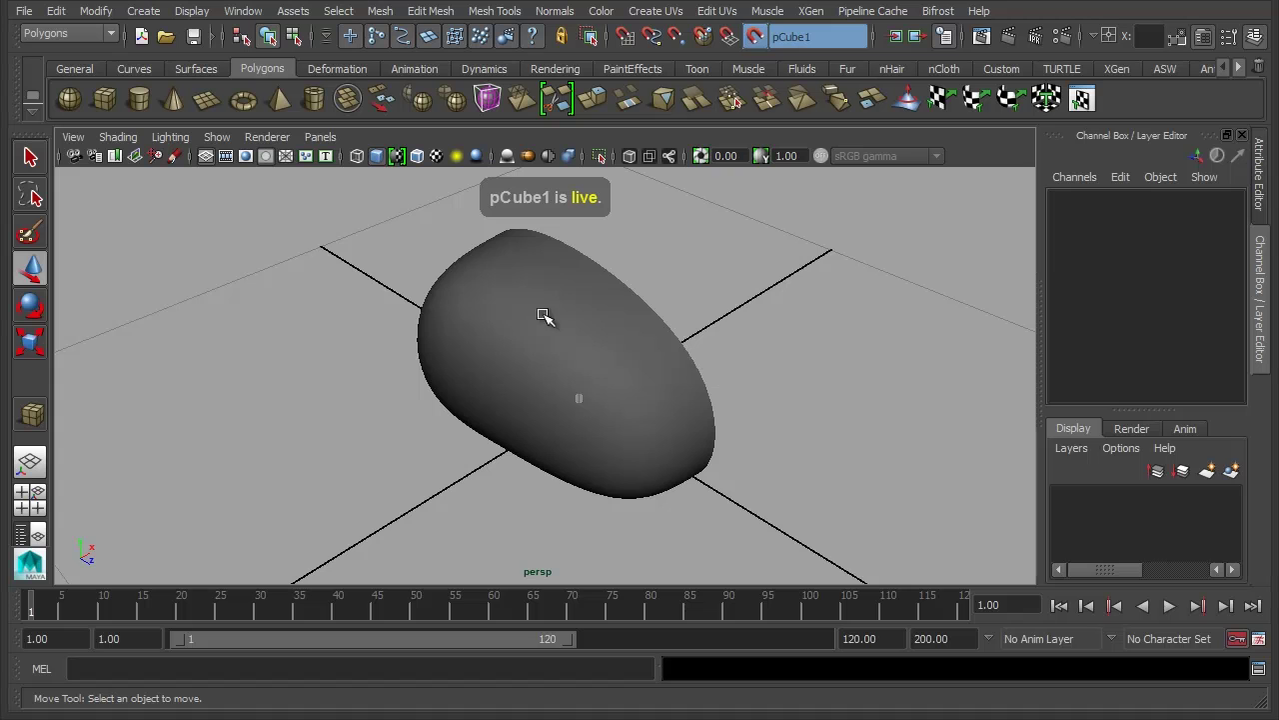
drag(308, 250, 669, 471)
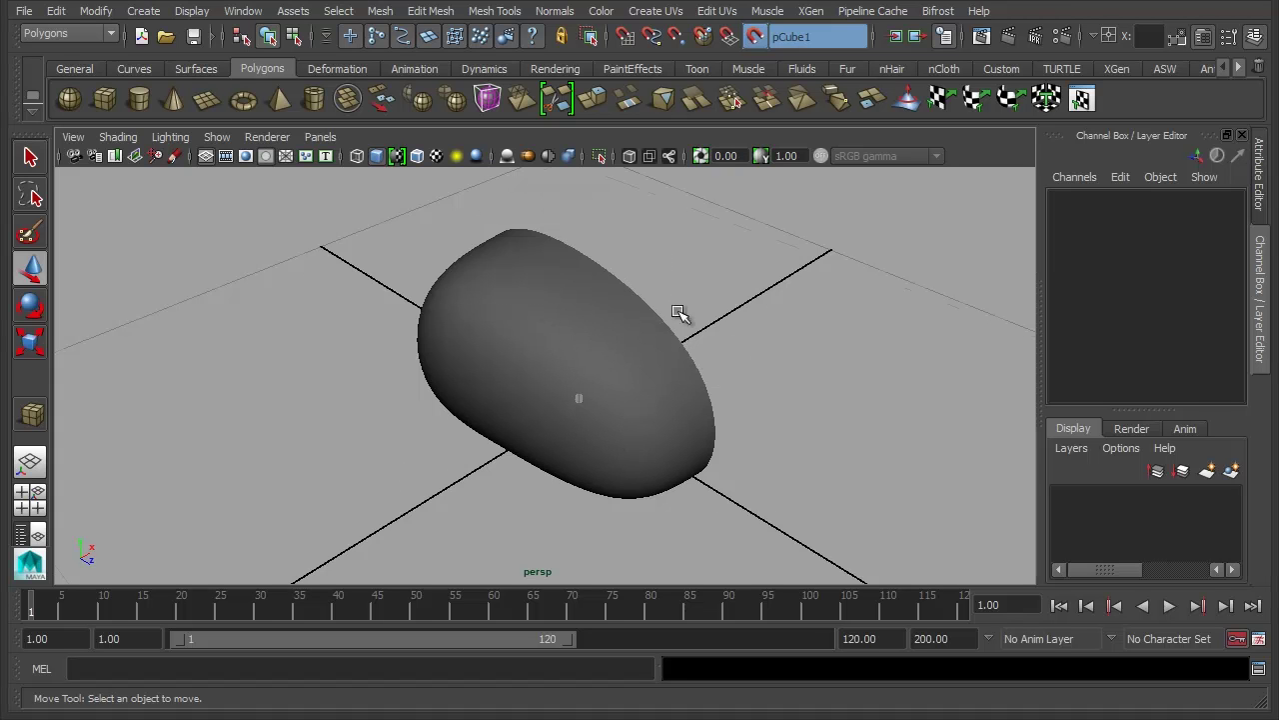
alt+drag(671, 325, 687, 286)
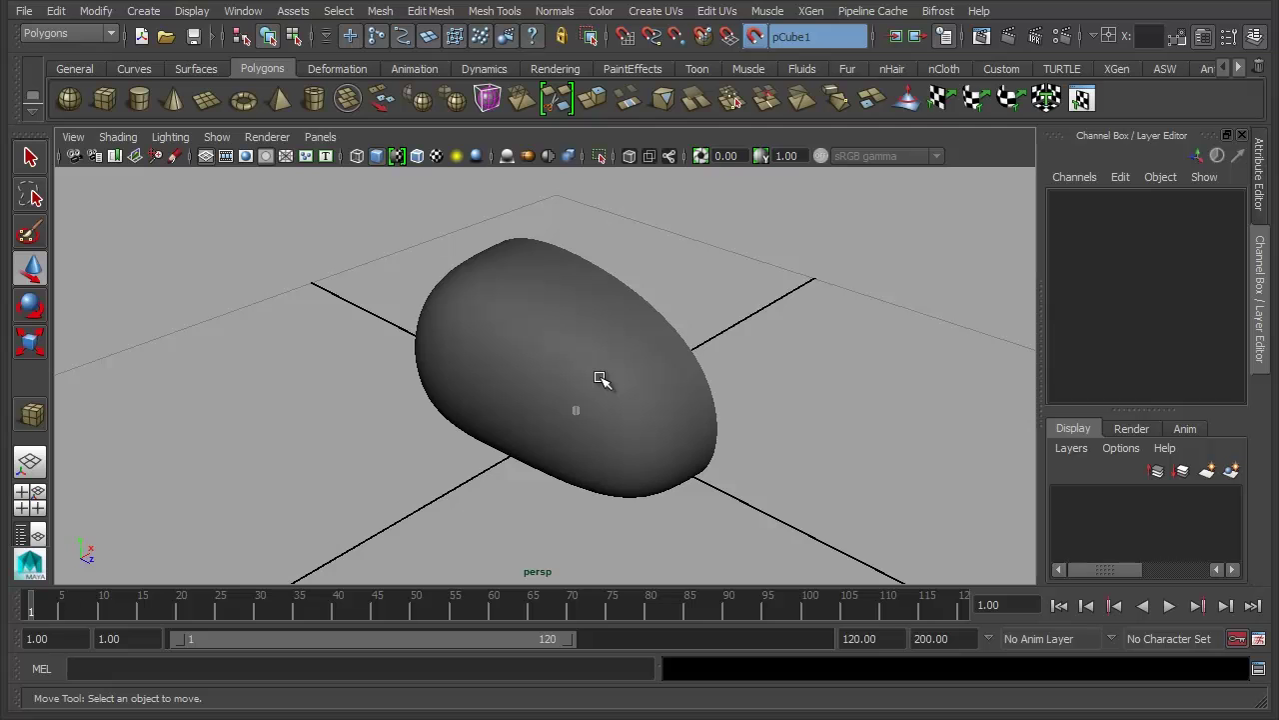
Step: Switch to the full-screen view and activate the Quad Draw tool on the live mesh
key(ctrl+space)
alt+drag(622, 391, 669, 378)
right_click(606, 300)
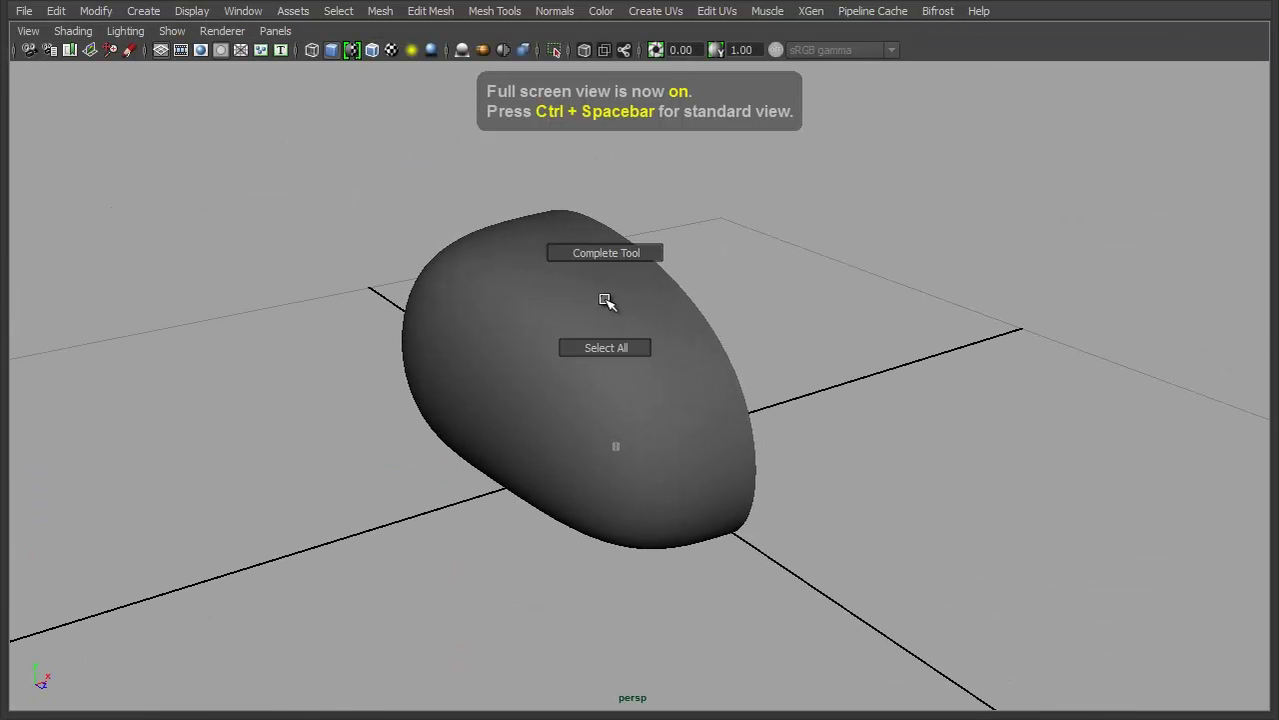
ctrl+shift+right_click(605, 300)
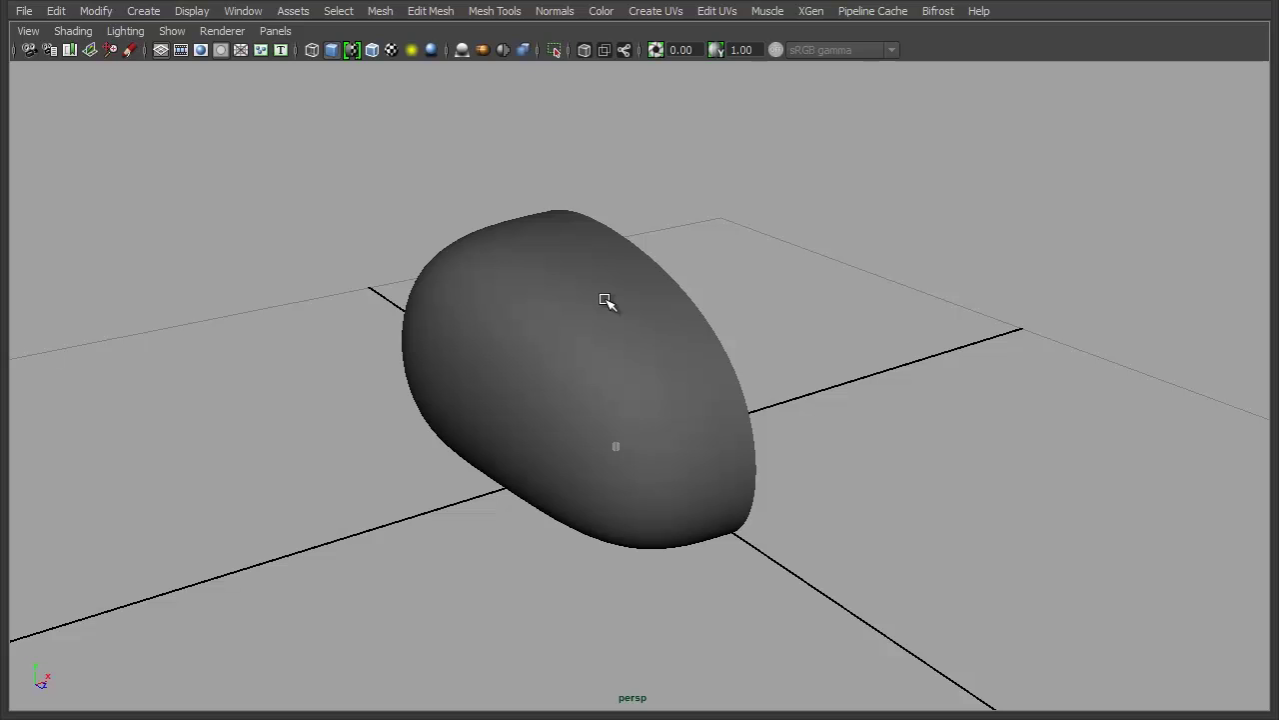
shift+right_click(605, 300)
shift+right_drag(606, 300, 602, 454)
Step: Place Quad Draw points near the body's front end and fill them into two adjoining quads
alt+drag(821, 509, 733, 520)
alt+middle_drag(734, 520, 668, 511)
alt+right_drag(667, 511, 919, 540)
alt+drag(608, 446, 611, 272)
mouse_move(795, 431)
alt+mouse_down()
mouse_move(773, 430)
mouse_move(787, 433)
alt+mouse_up()
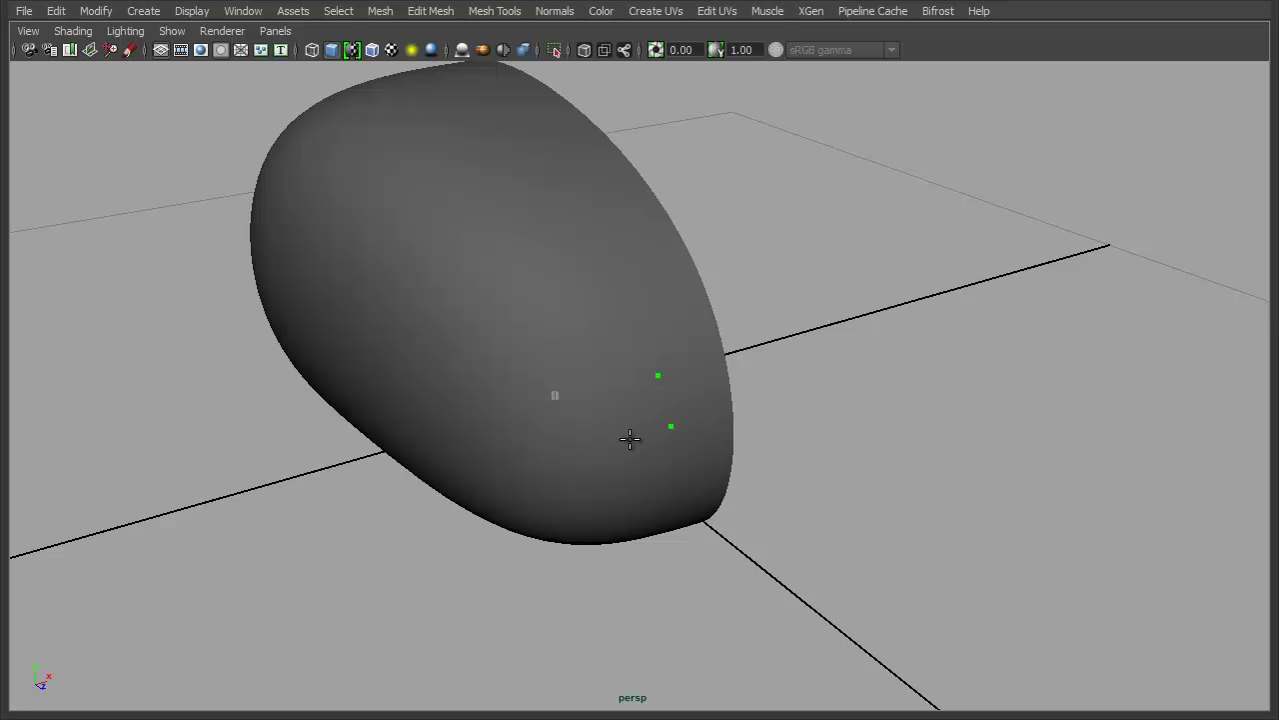
alt+drag(932, 554, 855, 494)
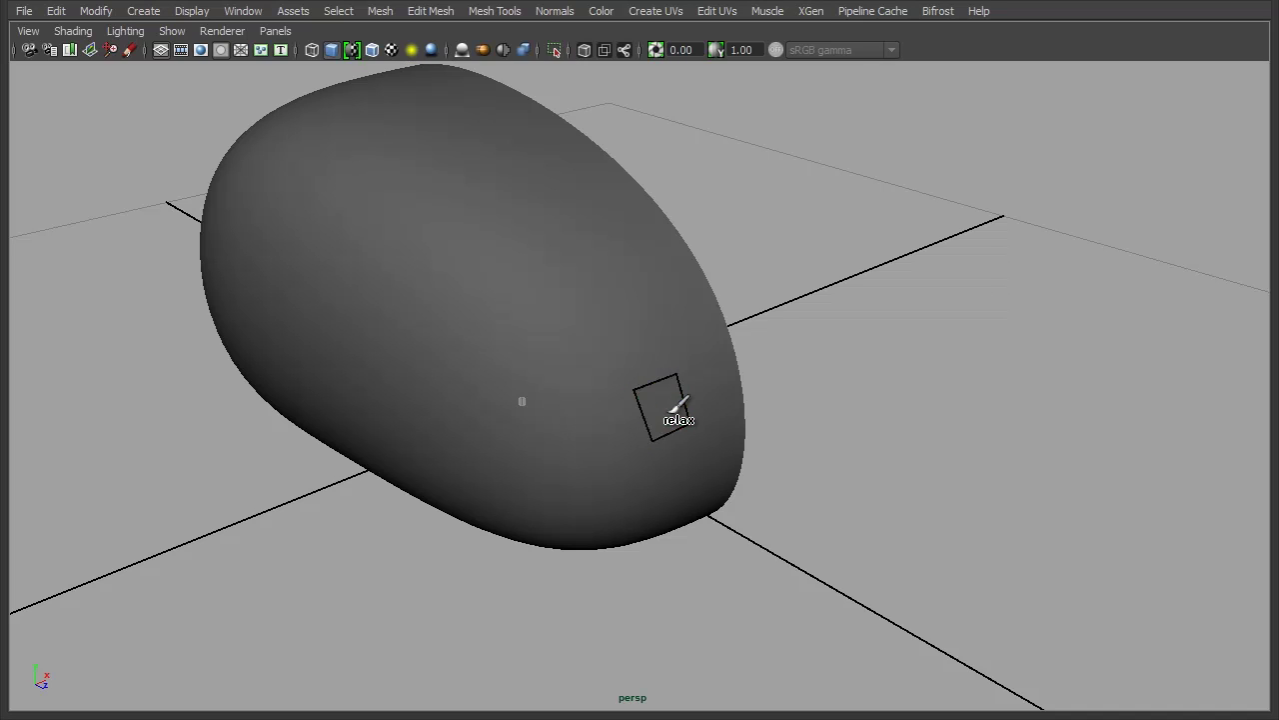
click(598, 448)
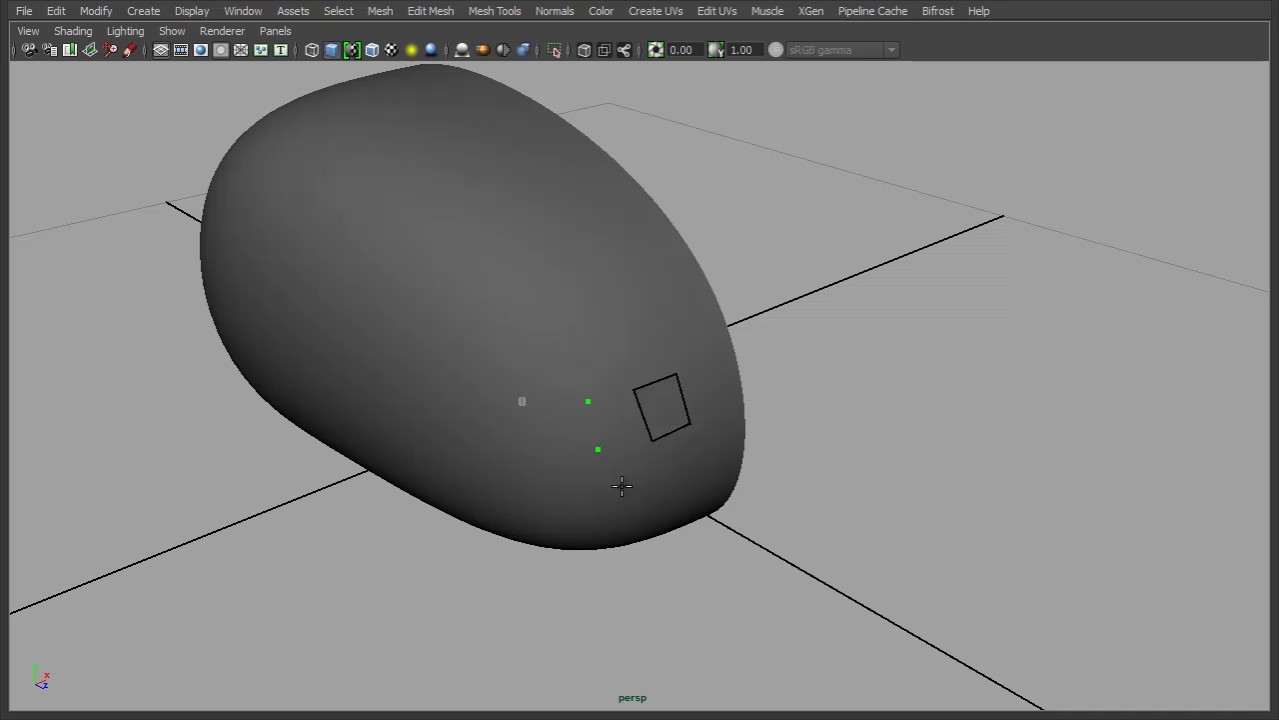
shift+click(605, 415)
Step: Place more Quad Draw points beside the two quads and fill them into a patch of adjoining faces
alt+drag(837, 491, 882, 475)
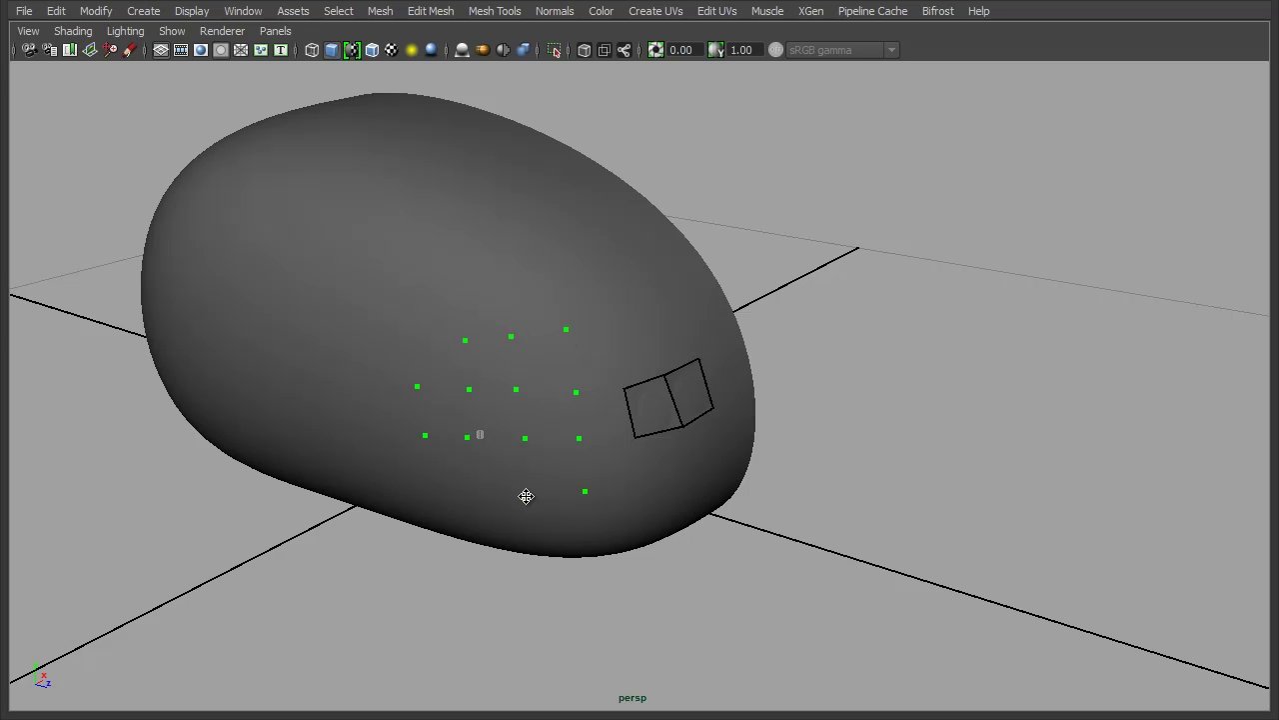
shift+click(555, 465)
shift+click(608, 413)
shift+click(535, 359)
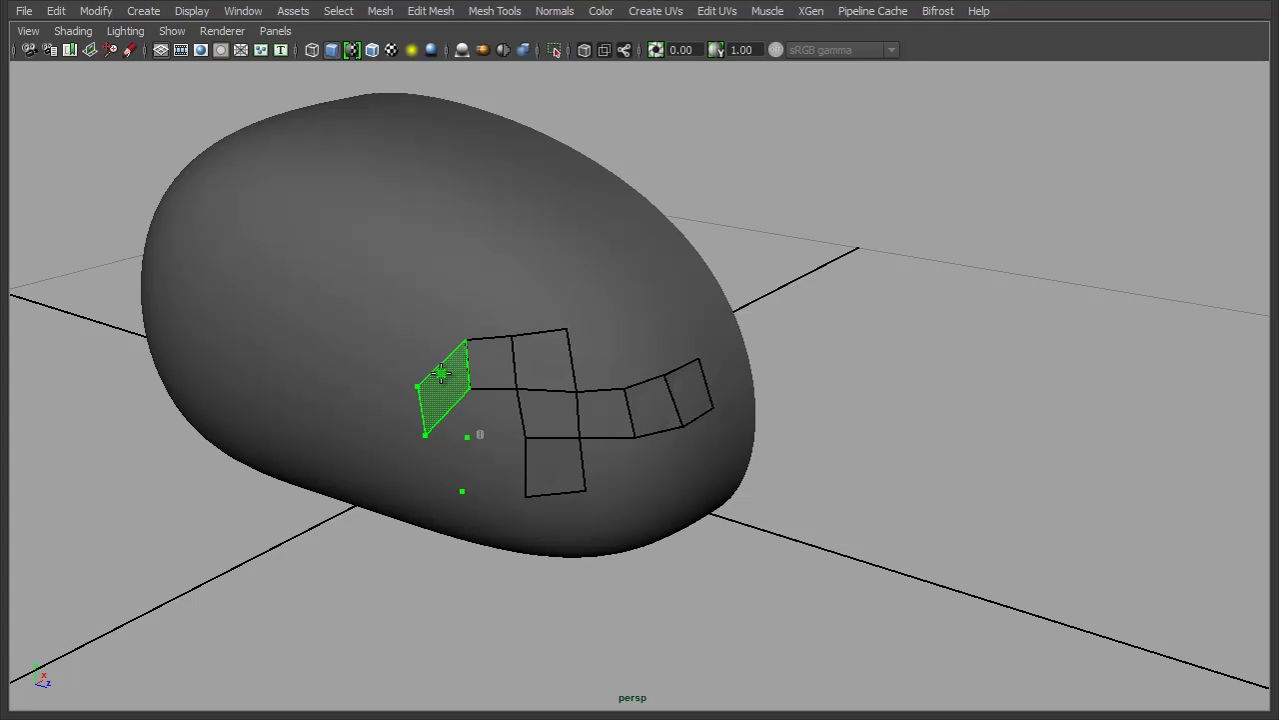
shift+click(447, 406)
Step: Relax the drawn quad patch with Quad Draw, smoothing its central block of faces over the live surface
mouse_move(872, 476)
alt+mouse_down()
mouse_move(666, 471)
mouse_move(813, 491)
mouse_move(664, 377)
alt+mouse_up()
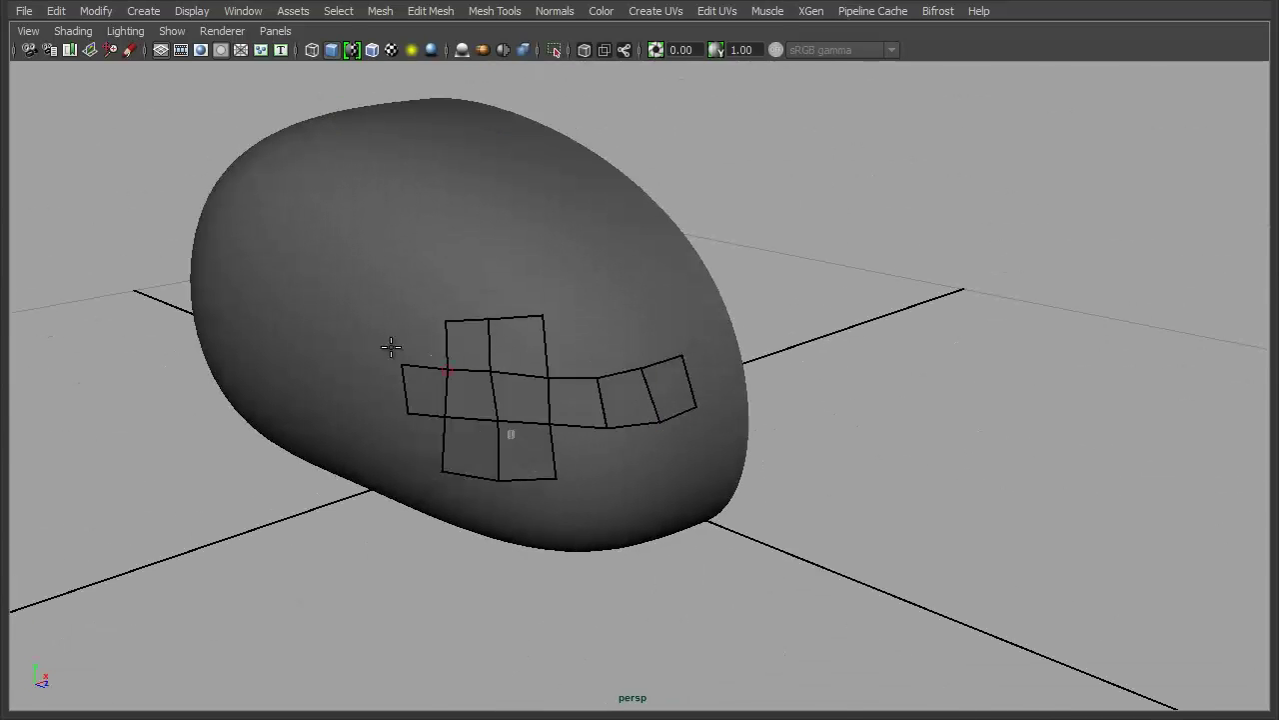
mouse_move(736, 471)
alt+mouse_down()
mouse_move(929, 429)
mouse_move(990, 446)
mouse_move(923, 508)
mouse_move(619, 461)
mouse_move(568, 394)
mouse_move(977, 473)
mouse_move(934, 501)
mouse_move(760, 463)
mouse_move(822, 443)
mouse_move(832, 479)
alt+mouse_up()
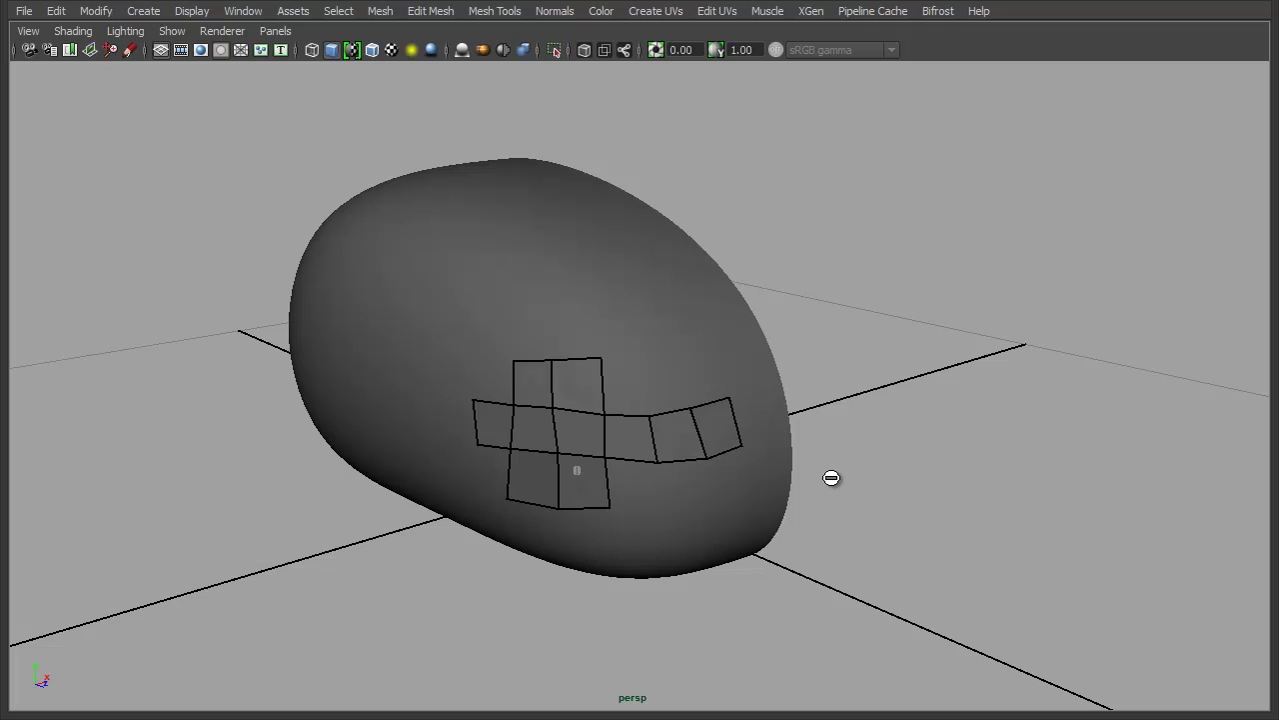
mouse_move(777, 415)
alt+mouse_down()
mouse_move(557, 423)
mouse_move(568, 256)
alt+mouse_up()
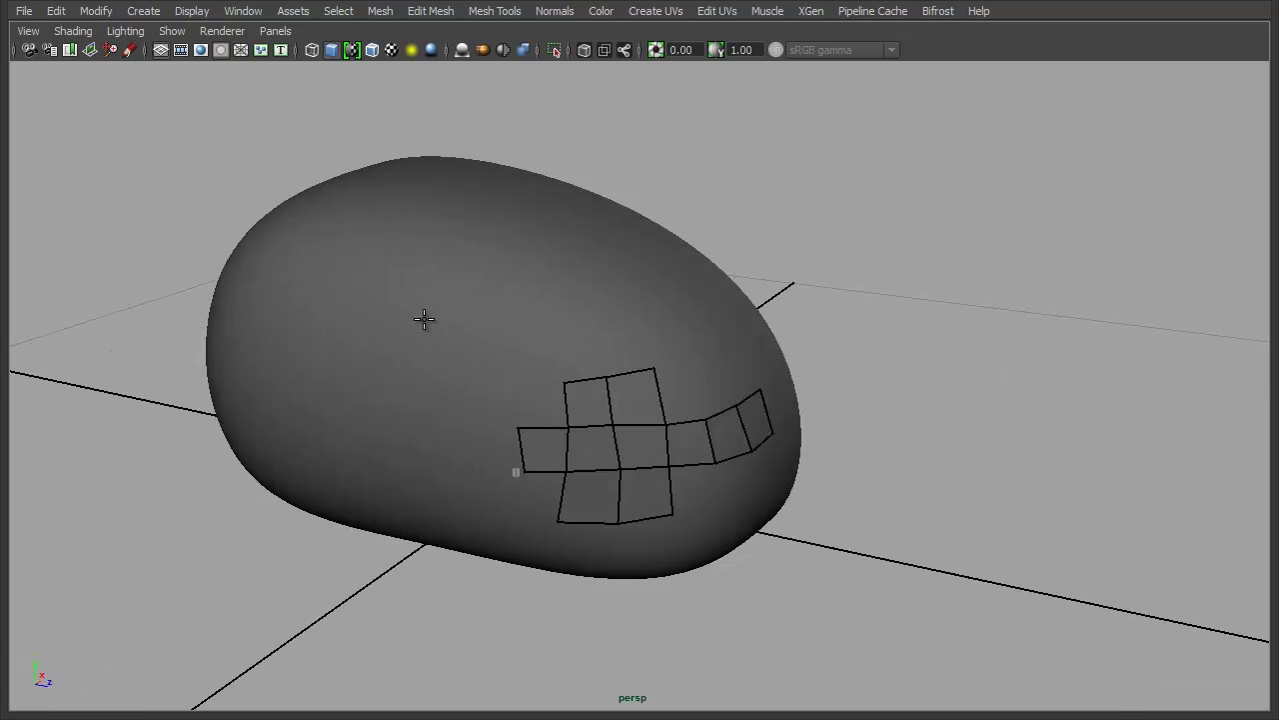
mouse_move(660, 473)
alt+mouse_down()
mouse_move(540, 486)
mouse_move(773, 484)
alt+mouse_up()
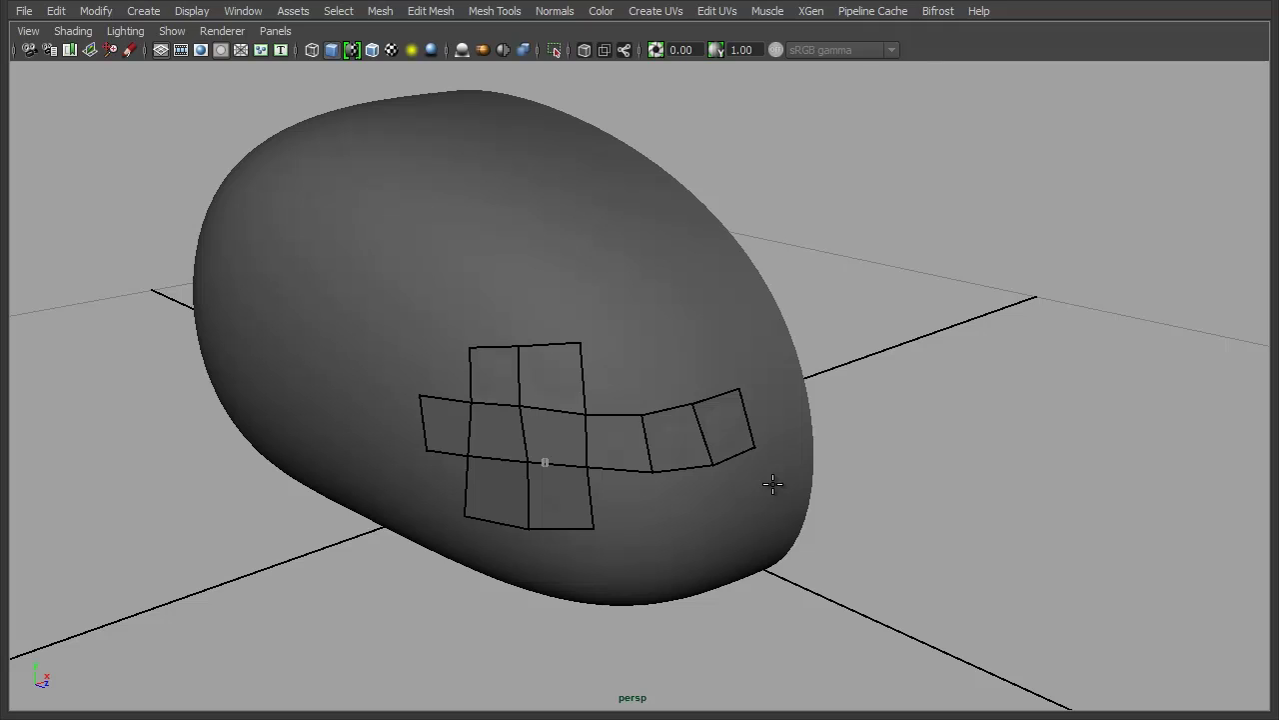
mouse_move(657, 458)
alt+mouse_down()
mouse_move(569, 426)
mouse_move(662, 434)
alt+mouse_up()
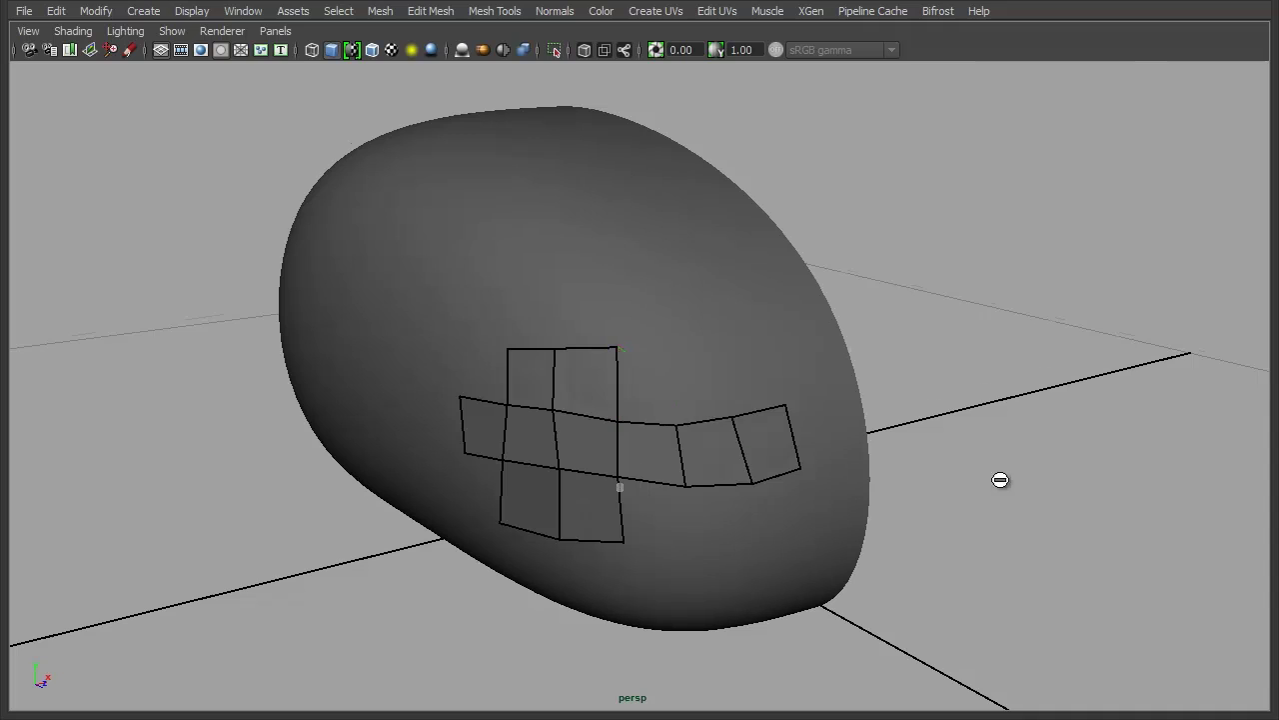
alt+drag(967, 499, 725, 406)
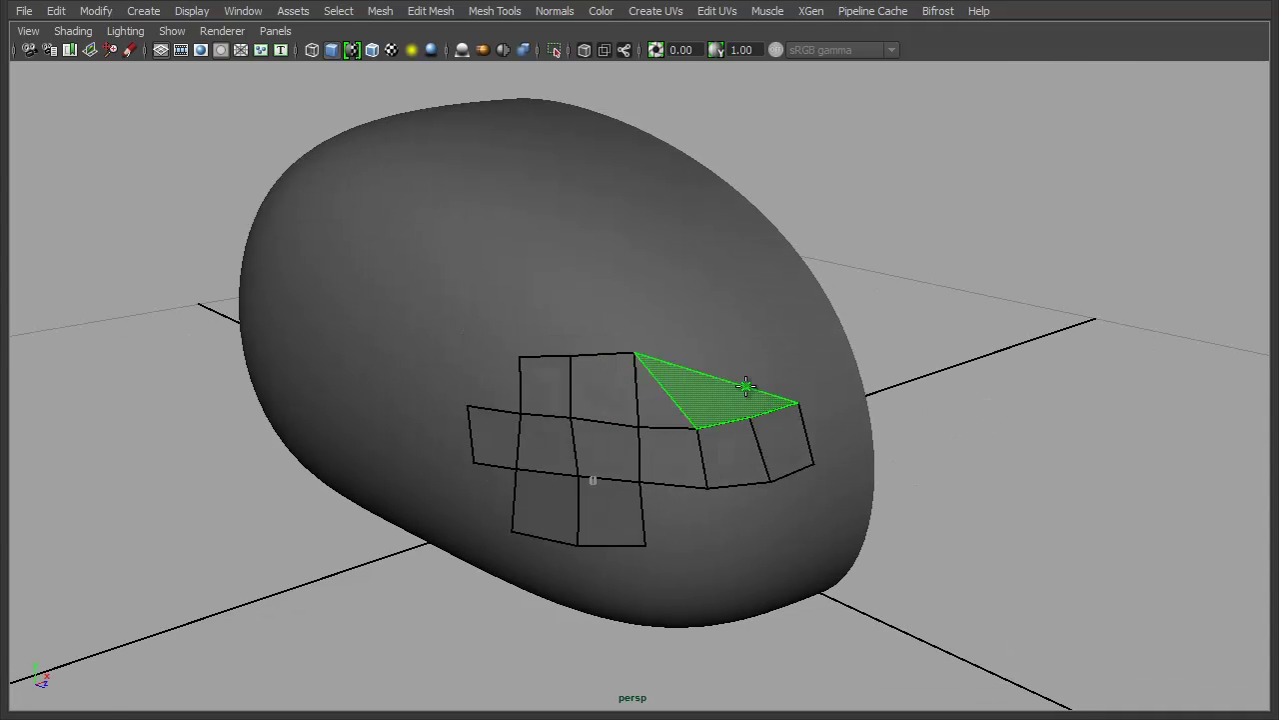
alt+drag(986, 488, 889, 488)
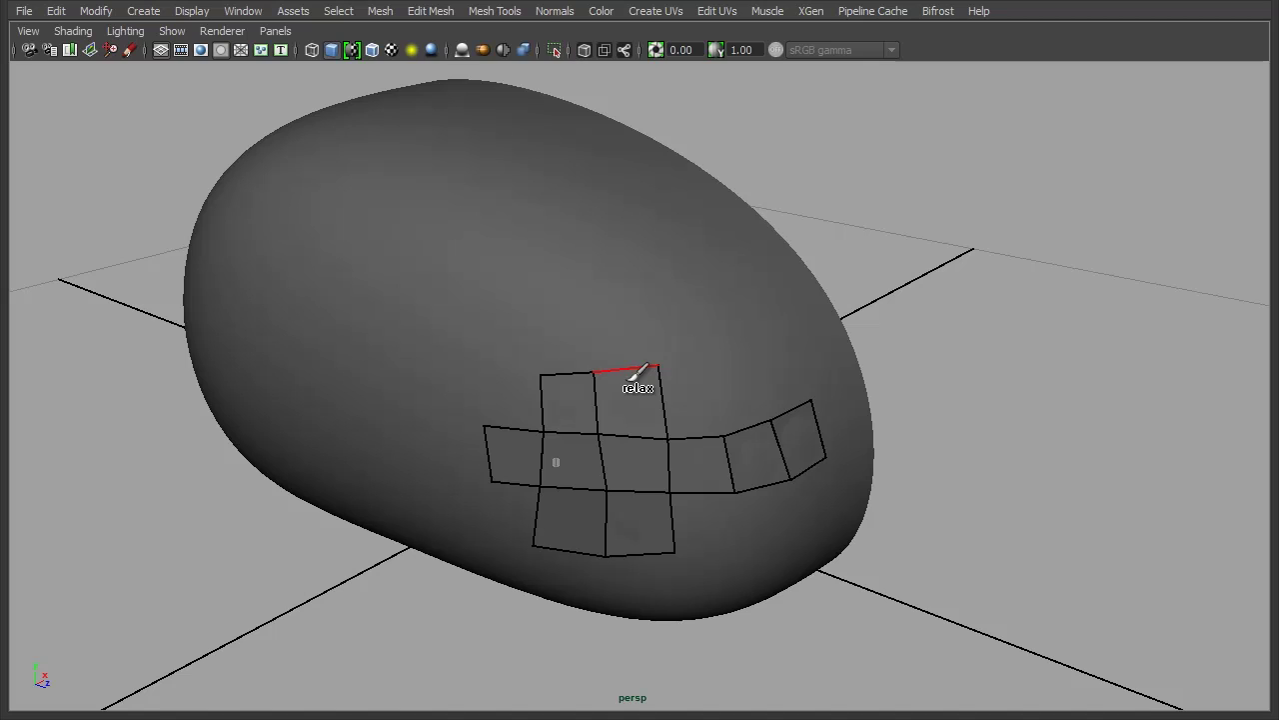
mouse_move(629, 375)
shift+mouse_down()
mouse_move(656, 387)
mouse_move(549, 387)
mouse_move(562, 402)
mouse_move(507, 435)
mouse_move(552, 502)
mouse_move(603, 495)
mouse_move(570, 534)
mouse_move(603, 518)
shift+mouse_up()
mouse_move(628, 476)
shift+mouse_down()
mouse_move(739, 467)
mouse_move(768, 438)
shift+mouse_up()
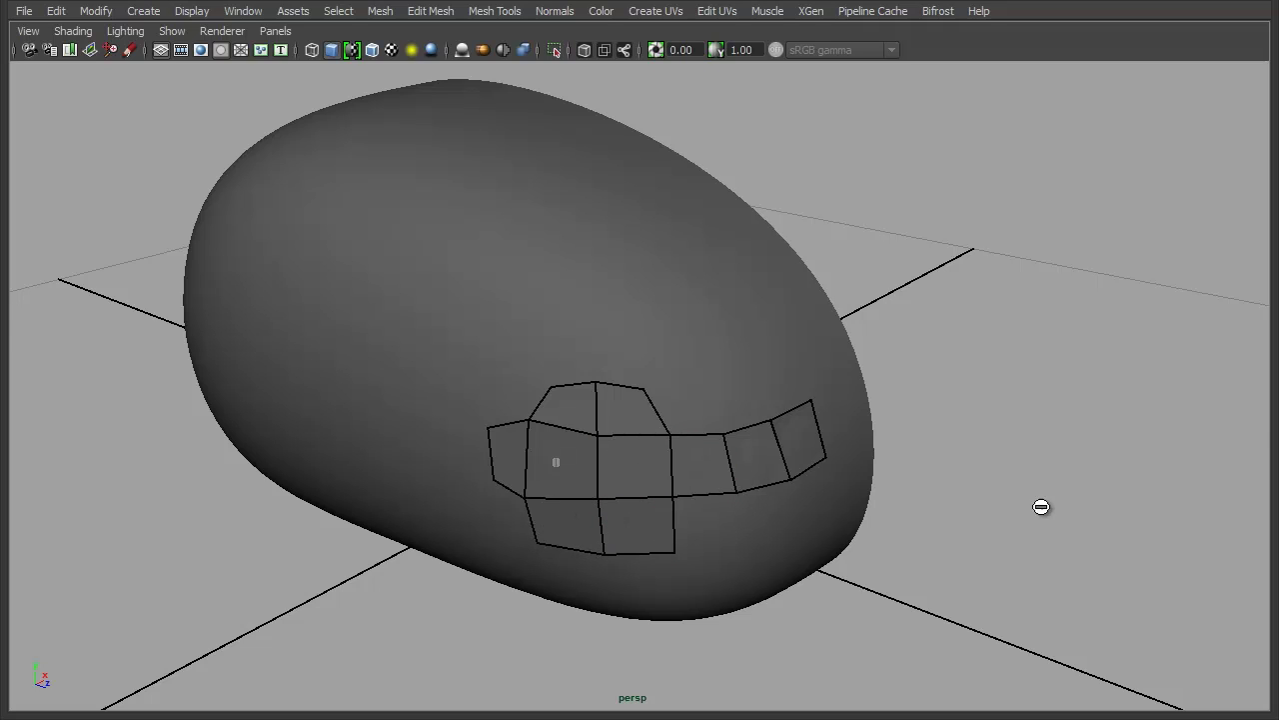
Step: Relax the row of quads running from the central block toward the body's cut edge
alt+drag(1055, 527, 669, 451)
alt+drag(469, 431, 991, 560)
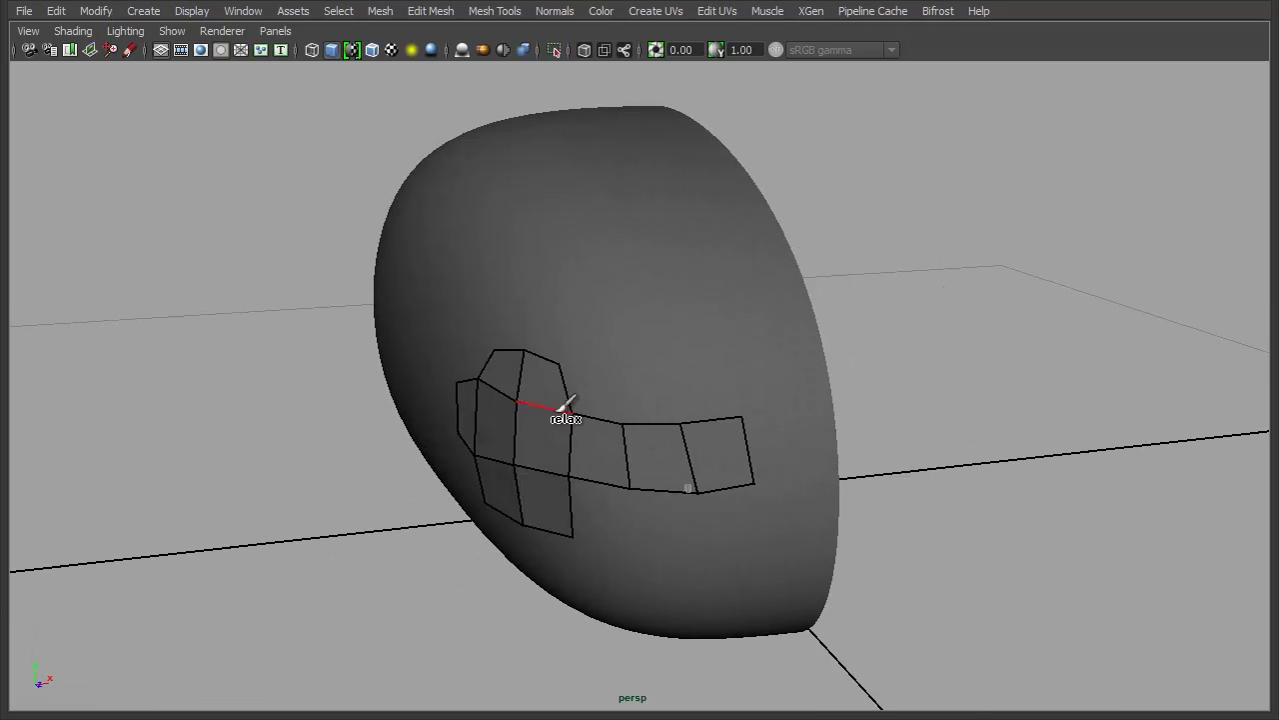
shift+drag(657, 479, 723, 447)
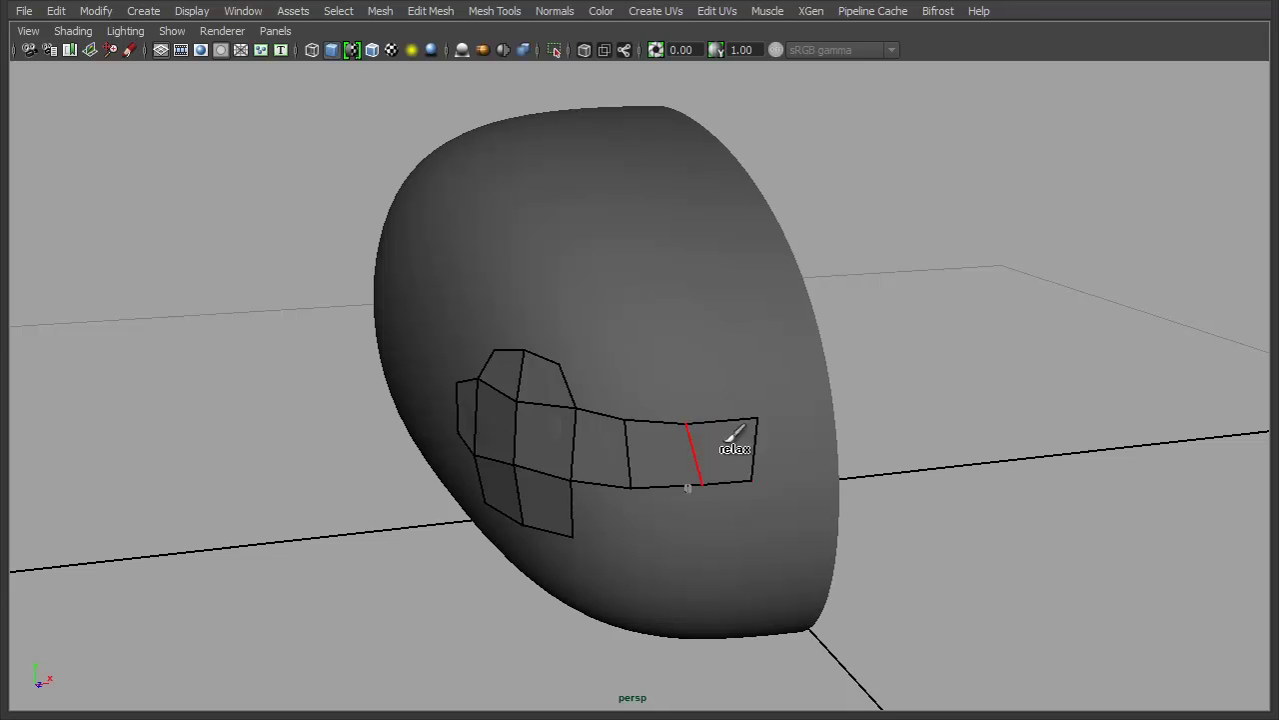
shift+right_click(728, 416)
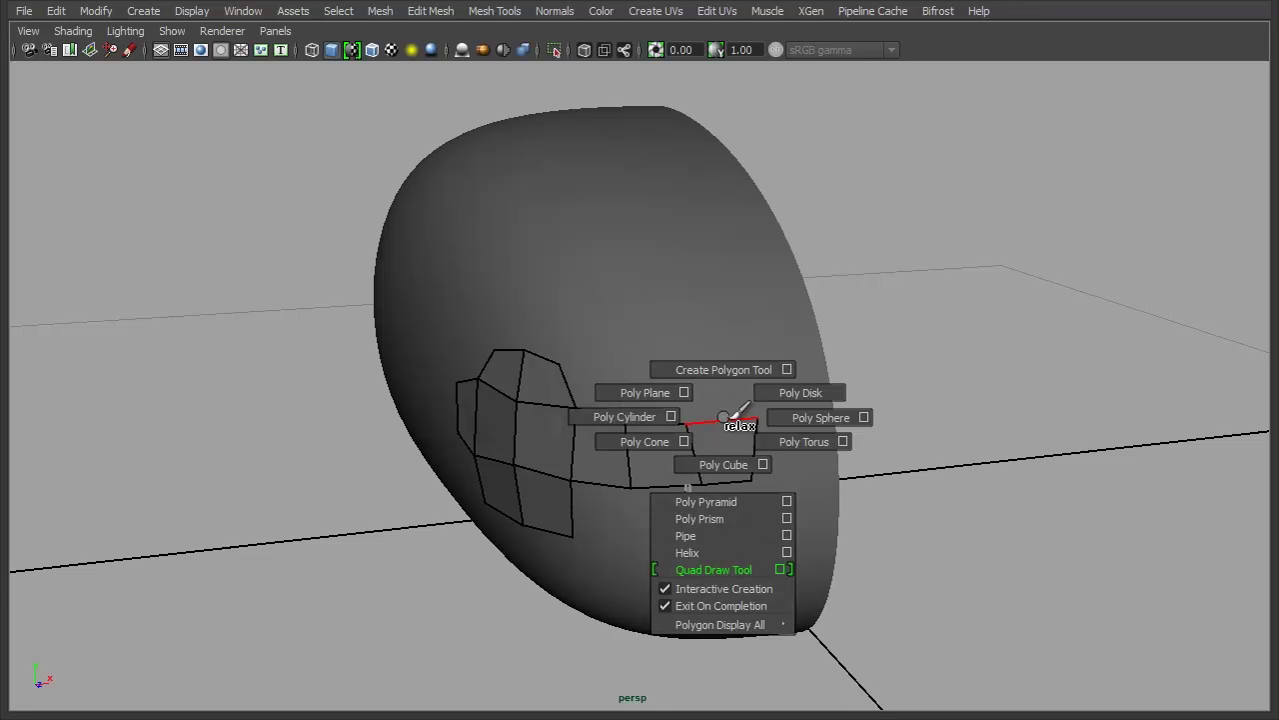
mouse_move(728, 435)
shift+mouse_down()
mouse_move(761, 434)
mouse_move(700, 434)
shift+mouse_up()
alt+drag(906, 491, 720, 449)
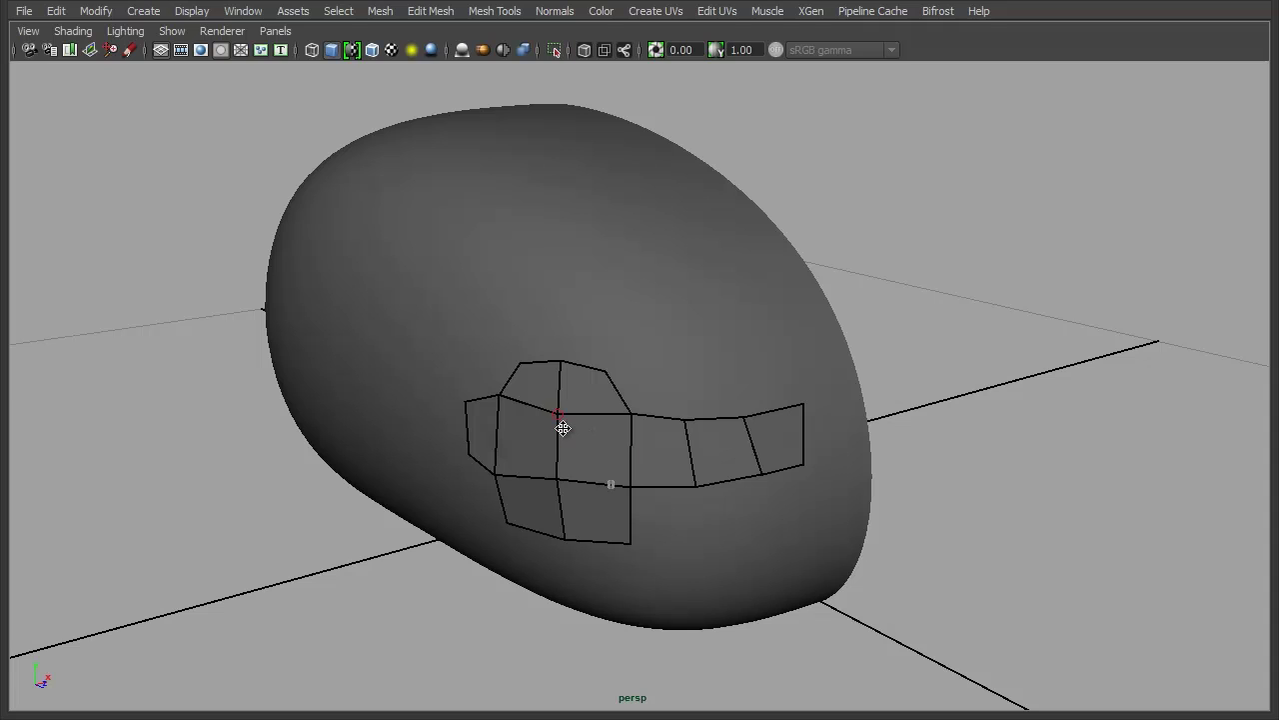
Step: Relax the border vertices of the quad nearest the body's cut edge, pulling them inward
mouse_move(563, 428)
alt+mouse_down()
mouse_move(499, 434)
mouse_move(585, 451)
alt+mouse_up()
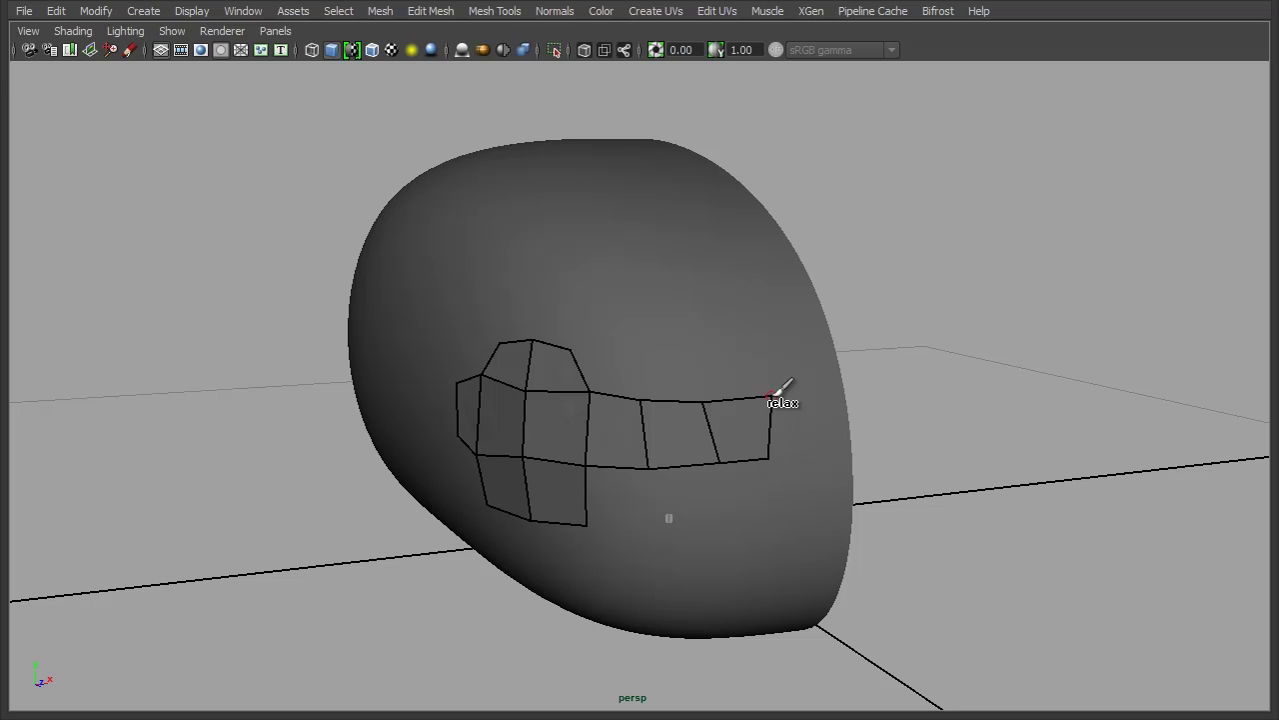
shift+drag(763, 401, 788, 414)
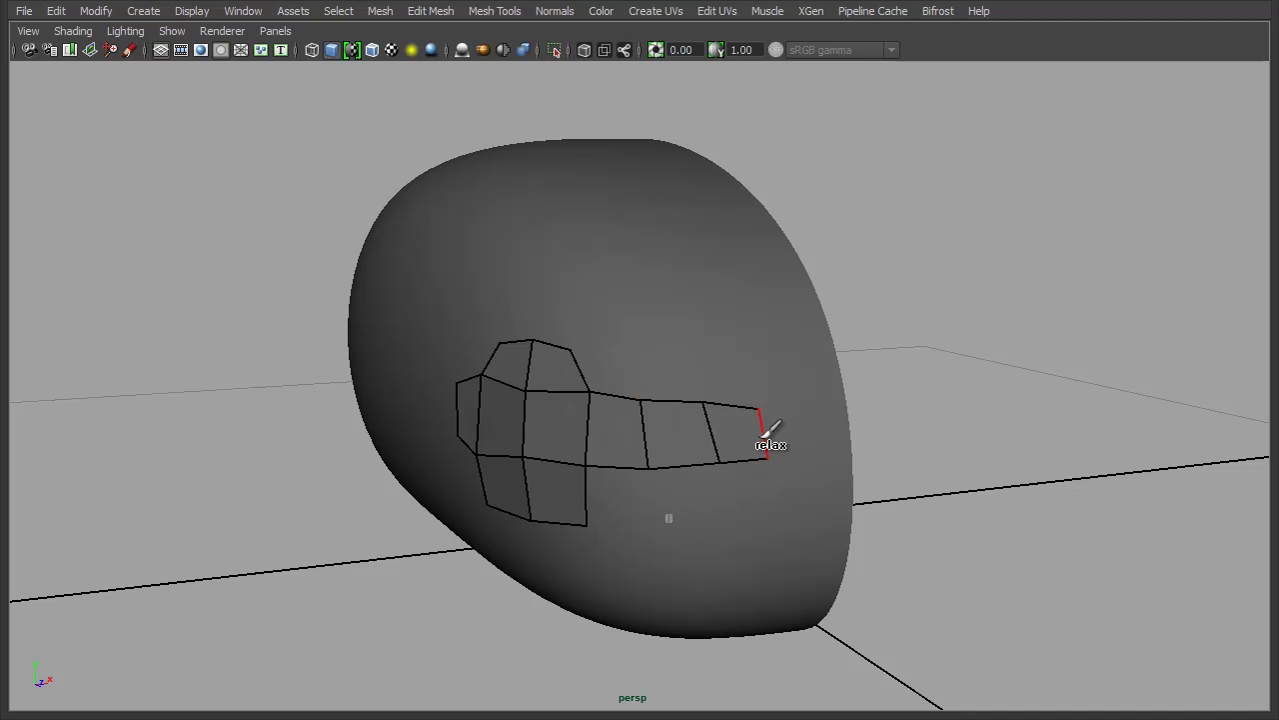
mouse_move(768, 439)
shift+mouse_down()
mouse_move(814, 434)
mouse_move(736, 434)
mouse_move(770, 436)
mouse_move(752, 436)
shift+mouse_up()
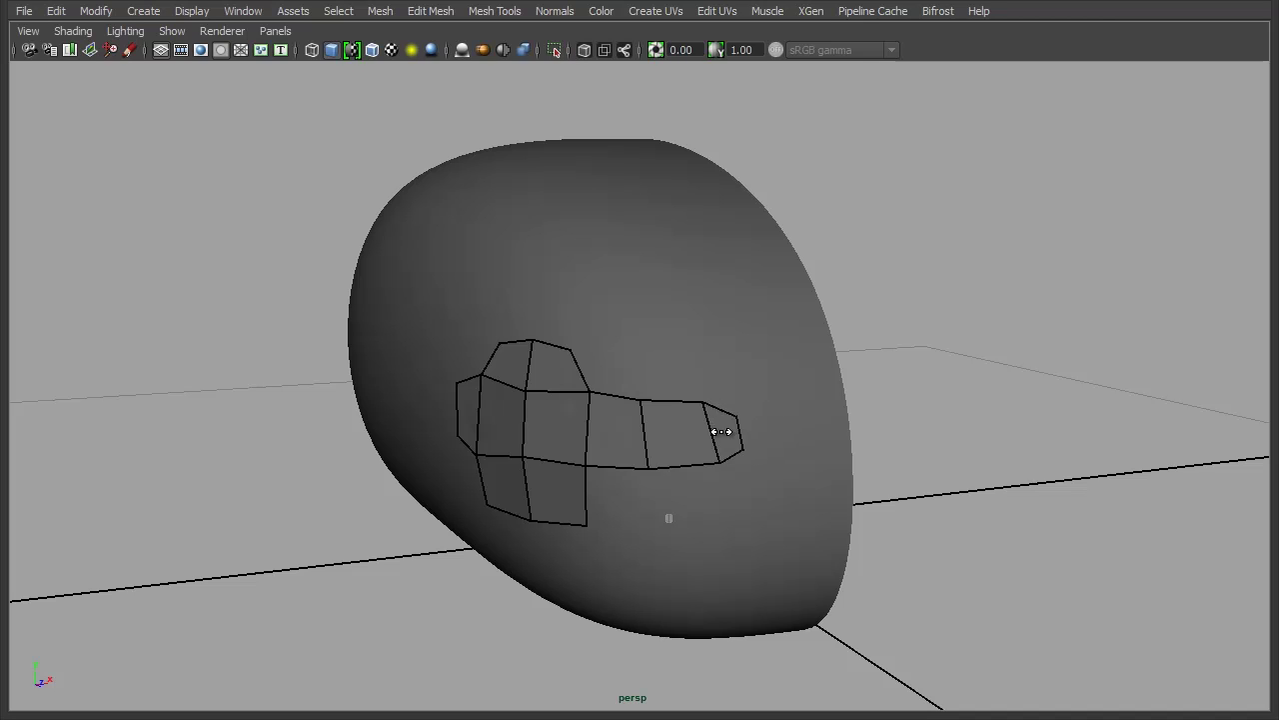
alt+drag(934, 491, 873, 482)
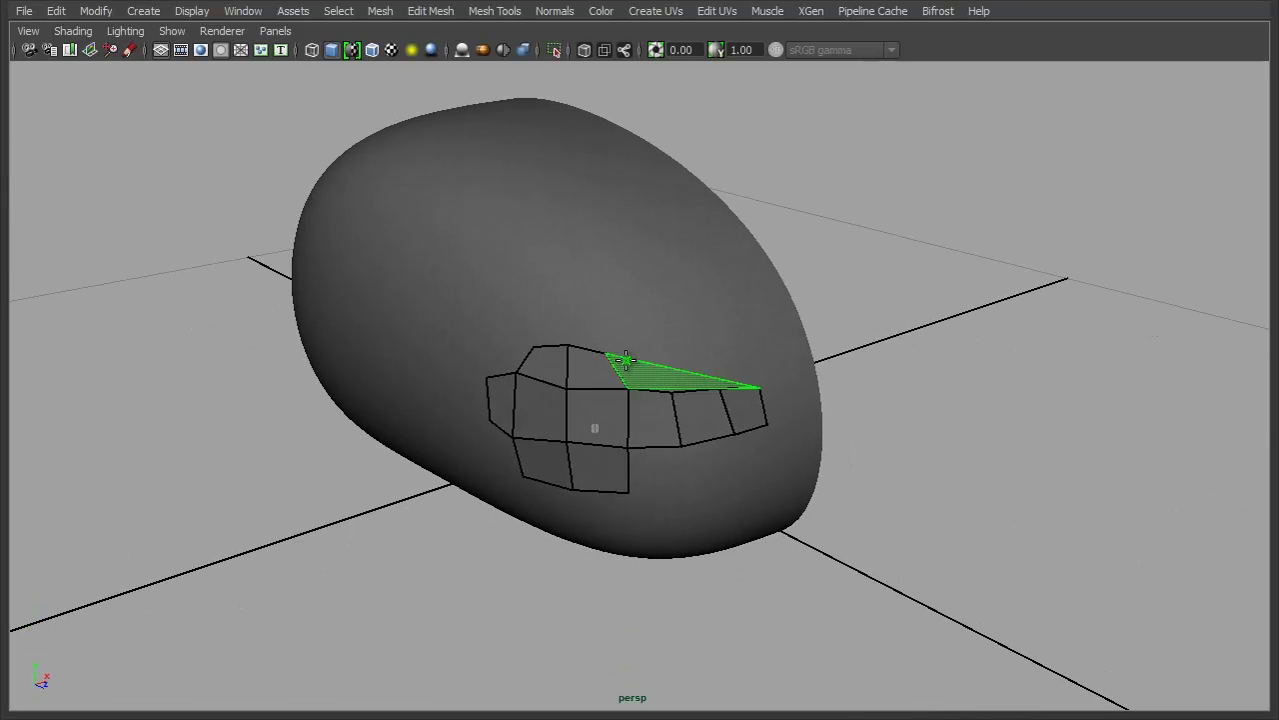
alt+drag(678, 360, 645, 365)
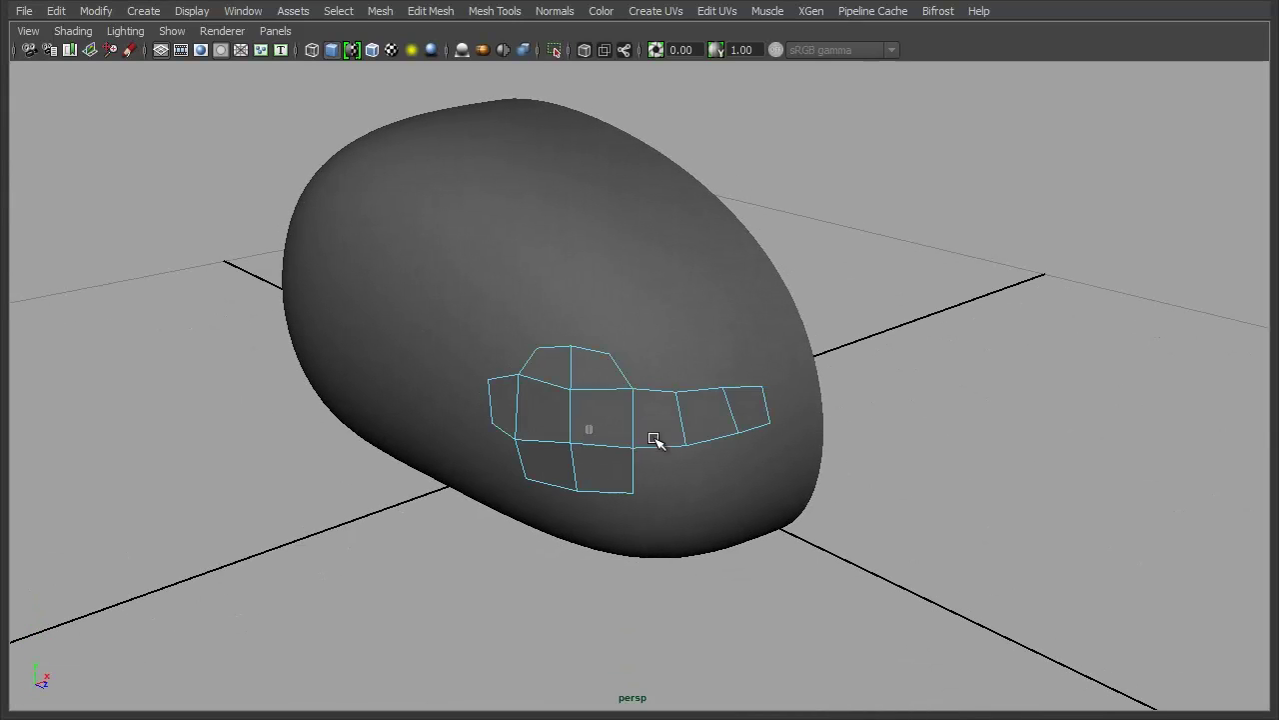
Step: Exit Quad Draw, select the drawn quad patch as an object and delete it
click(609, 414)
right_click(608, 413)
alt+drag(653, 434, 700, 401)
key(Delete)
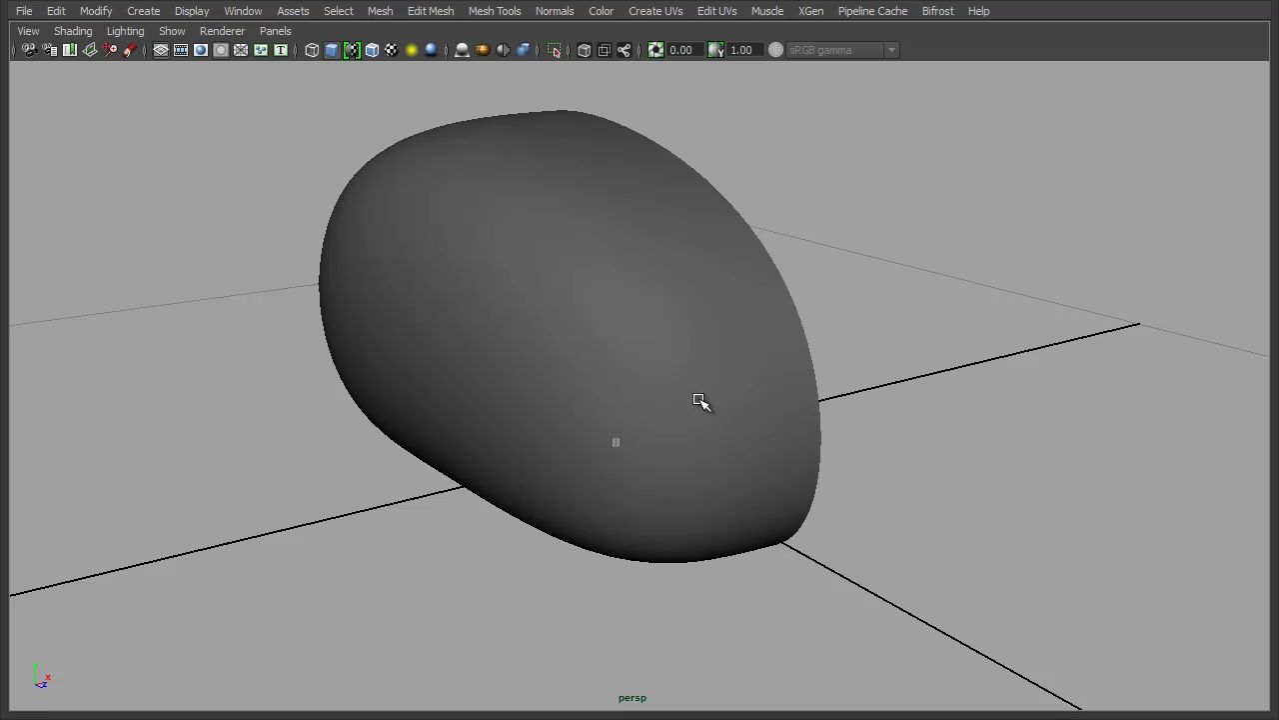
Step: Reactivate the Quad Draw tool on the live body and enlarge the quad size for drawing strips
alt+drag(700, 400, 712, 315)
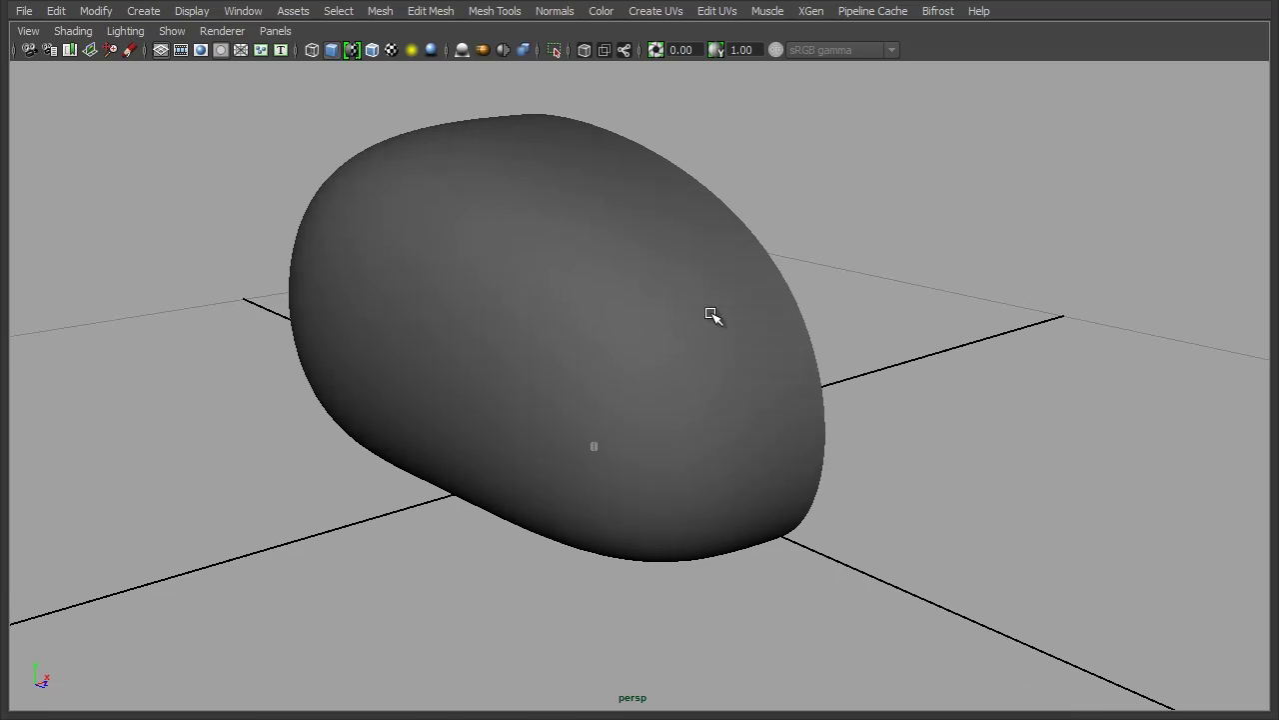
key(w)
click(712, 307)
shift+right_drag(712, 308, 688, 463)
mouse_move(868, 574)
alt+mouse_down()
mouse_move(840, 568)
mouse_move(833, 486)
mouse_move(891, 507)
alt+mouse_up()
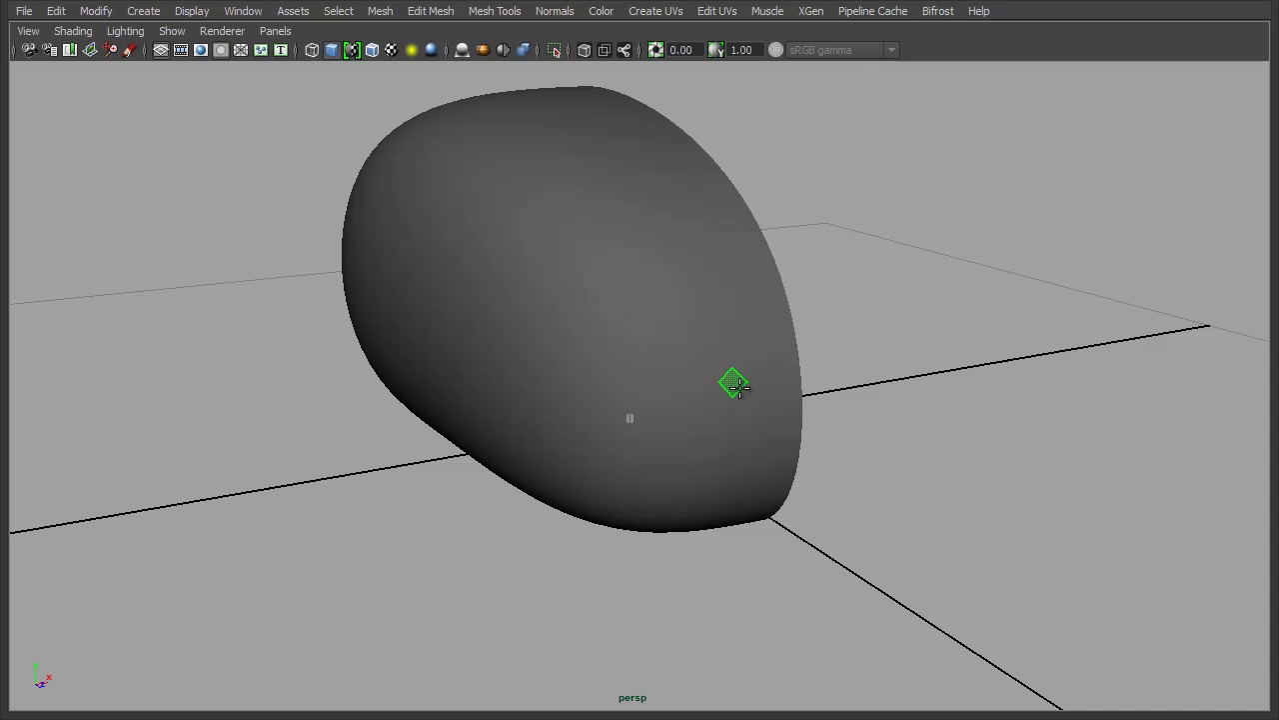
drag(731, 398, 758, 393)
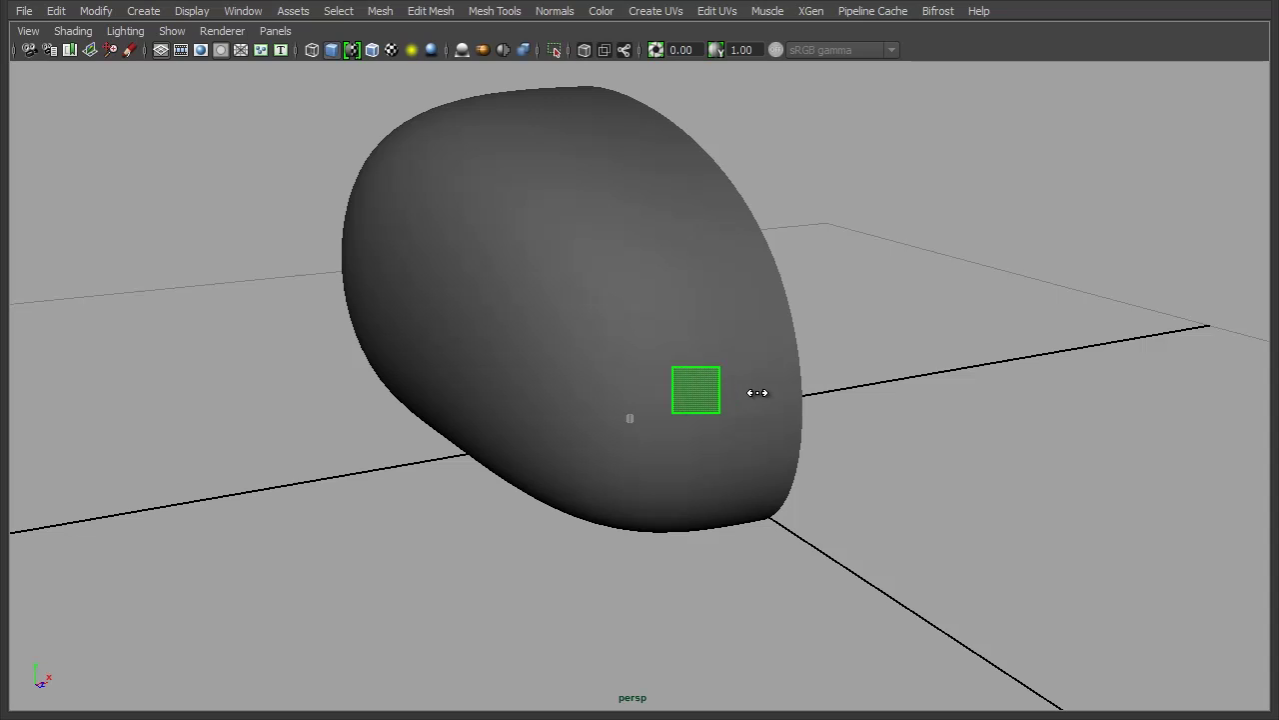
Step: Draw a winding strip of quads that folds back and forth across the body's front end
alt+drag(886, 509, 866, 482)
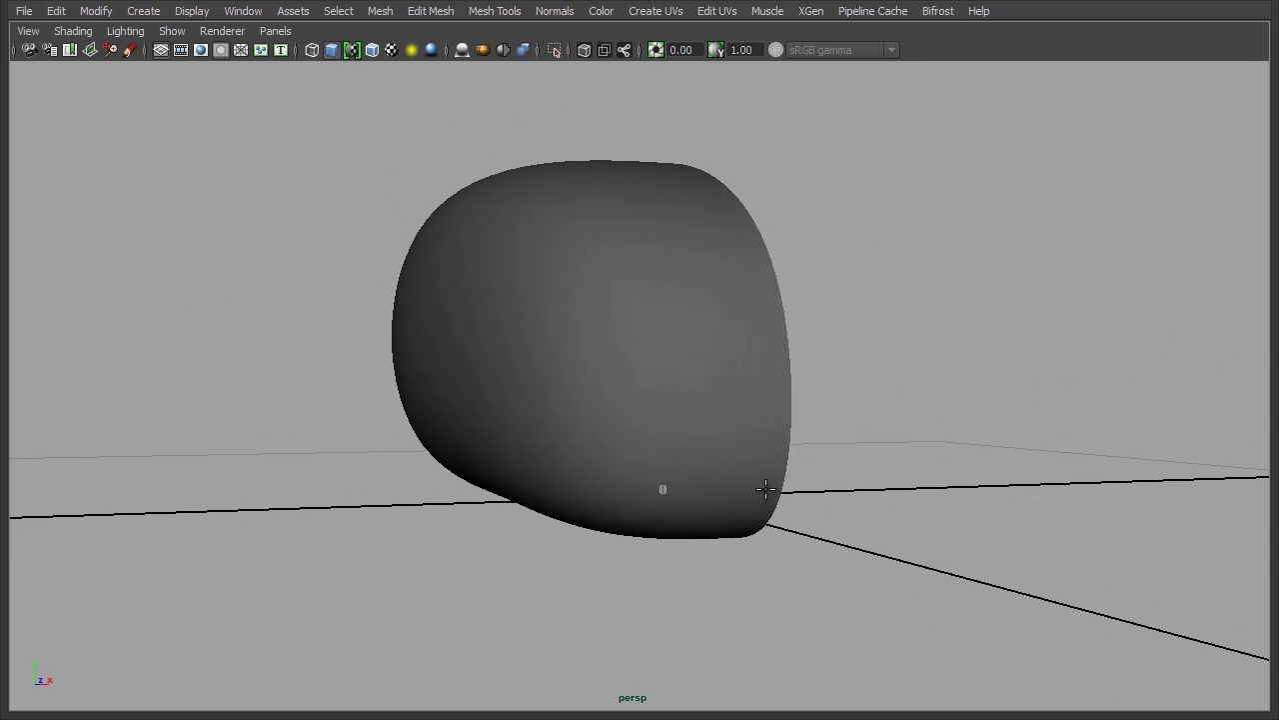
mouse_move(719, 485)
mouse_down()
mouse_move(653, 489)
mouse_move(571, 466)
mouse_move(562, 403)
mouse_move(757, 388)
mouse_move(751, 306)
mouse_move(625, 289)
mouse_move(536, 305)
mouse_move(494, 363)
mouse_move(485, 437)
mouse_up()
mouse_move(473, 590)
alt+mouse_down()
mouse_move(550, 582)
mouse_move(356, 571)
mouse_move(487, 578)
alt+mouse_up()
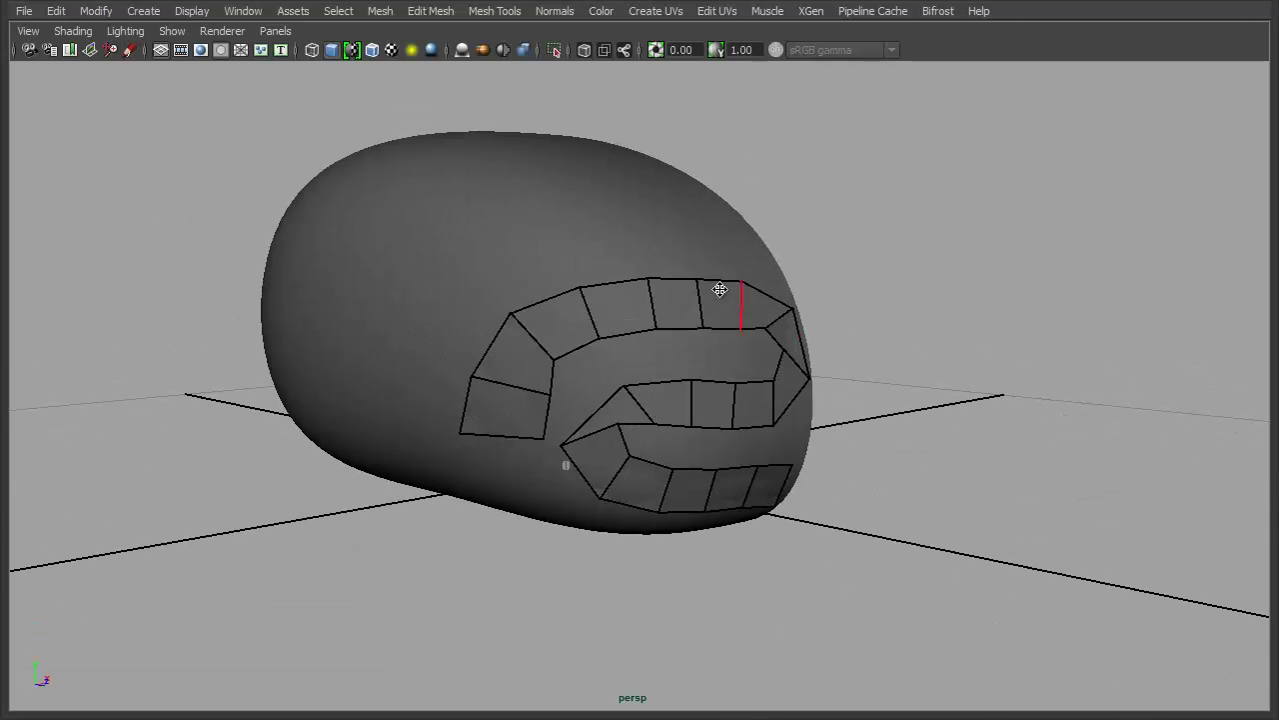
Step: Draw a second winding strip of quads across the body's upper surface and down its side, above the first strip
mouse_move(591, 653)
alt+mouse_down()
mouse_move(680, 629)
mouse_move(629, 654)
mouse_move(870, 537)
mouse_move(874, 547)
mouse_move(908, 489)
mouse_move(902, 529)
mouse_move(832, 540)
alt+mouse_up()
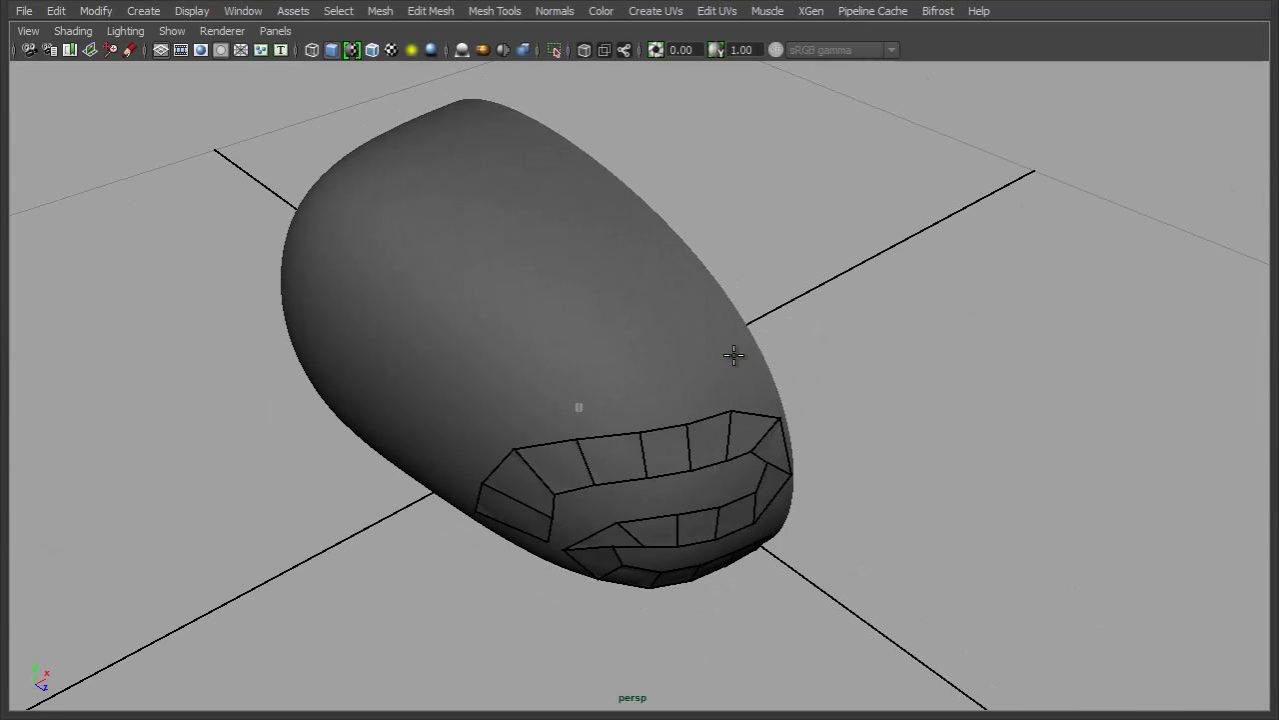
mouse_move(739, 350)
mouse_down()
mouse_move(532, 404)
mouse_move(468, 369)
mouse_move(655, 294)
mouse_move(625, 239)
mouse_move(503, 251)
mouse_move(413, 328)
mouse_move(385, 385)
mouse_move(432, 490)
mouse_up()
alt+drag(452, 668, 538, 560)
alt+drag(526, 468, 568, 408)
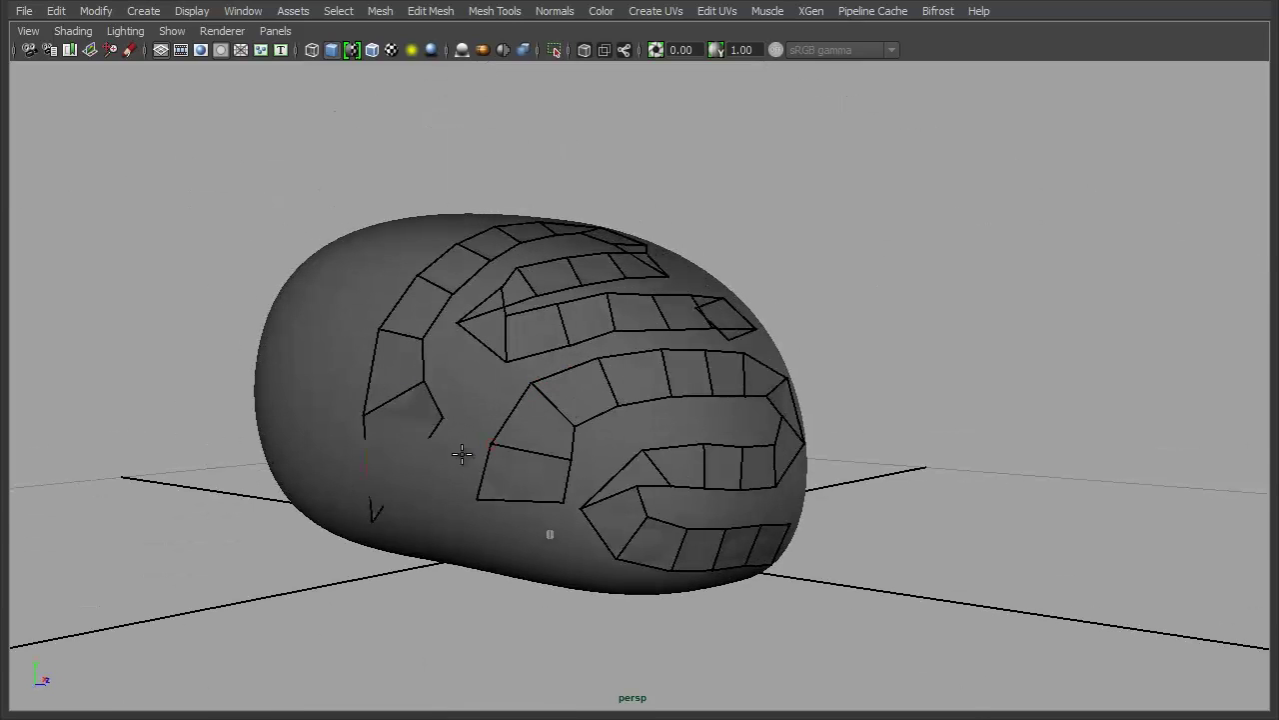
Step: Merge the two loose vertices of the overlapping end quad into the neighbouring quad's outer corners on the upper strip
mouse_move(402, 511)
alt+mouse_down()
mouse_move(354, 545)
mouse_move(412, 501)
alt+mouse_up()
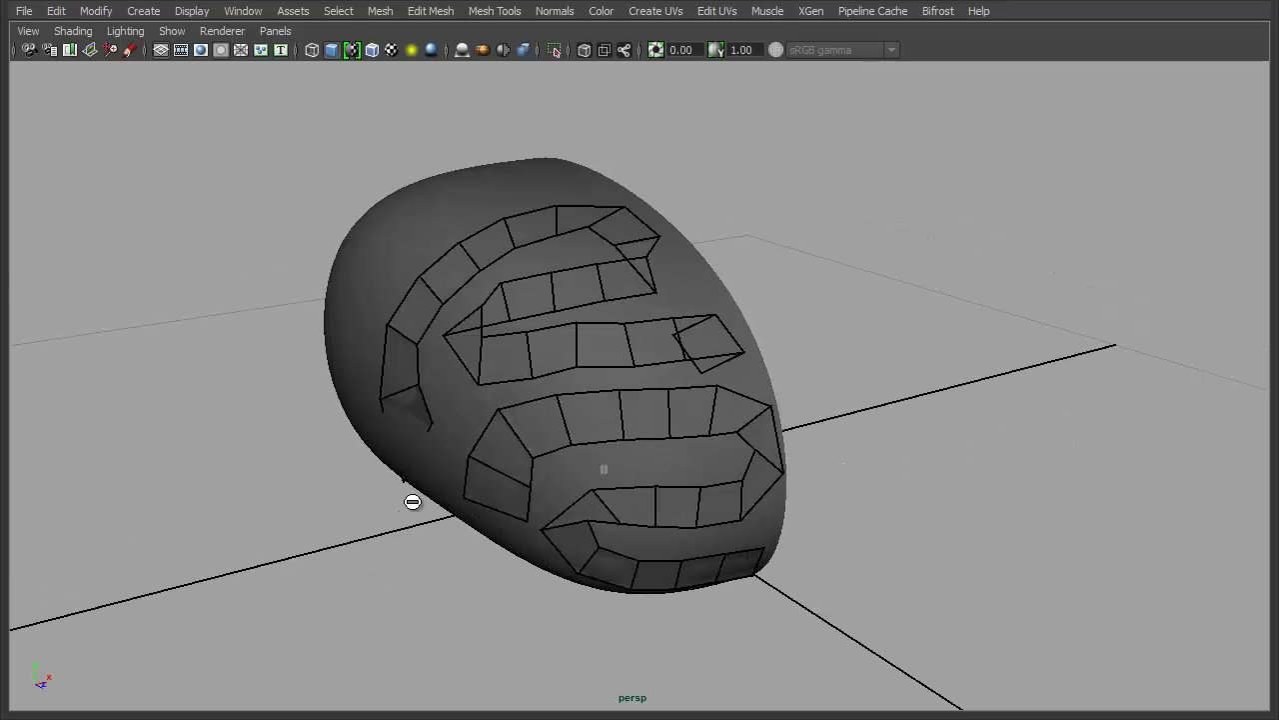
mouse_move(557, 394)
alt+mouse_down()
mouse_move(566, 409)
mouse_move(550, 406)
alt+mouse_up()
mouse_move(695, 337)
alt+right_down()
mouse_move(760, 470)
mouse_move(822, 503)
mouse_move(943, 517)
alt+right_up()
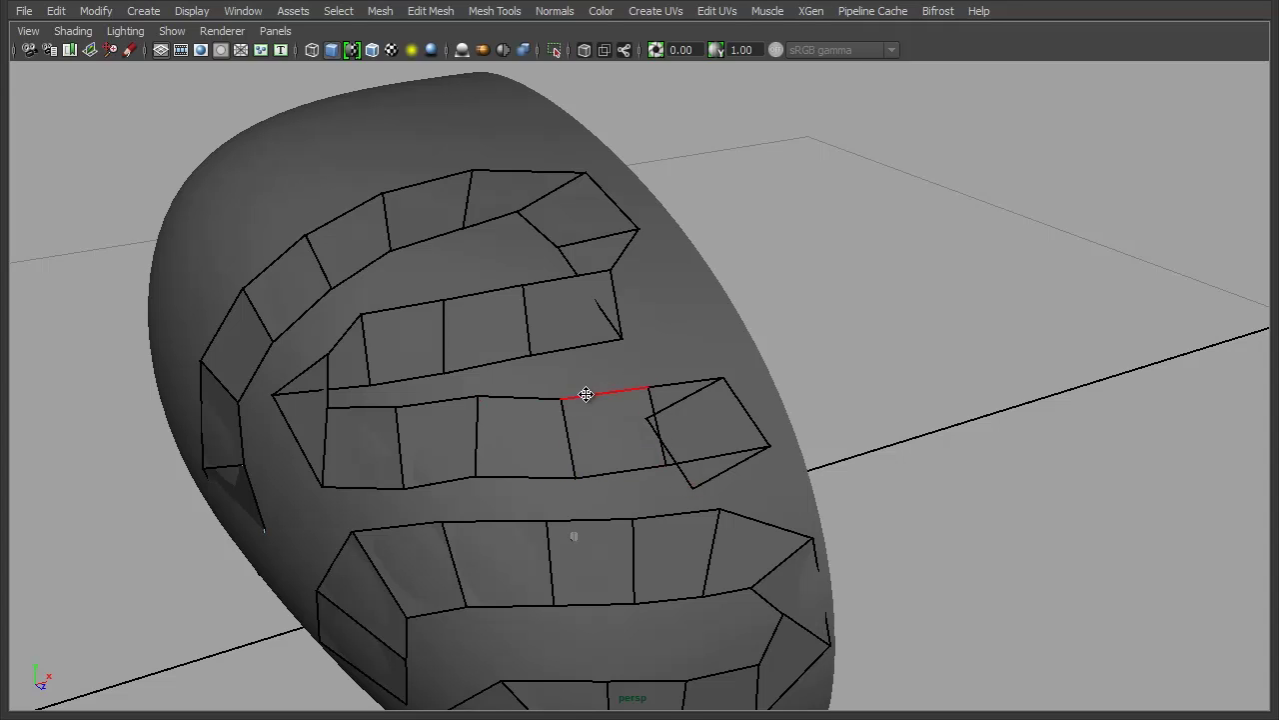
drag(692, 486, 774, 445)
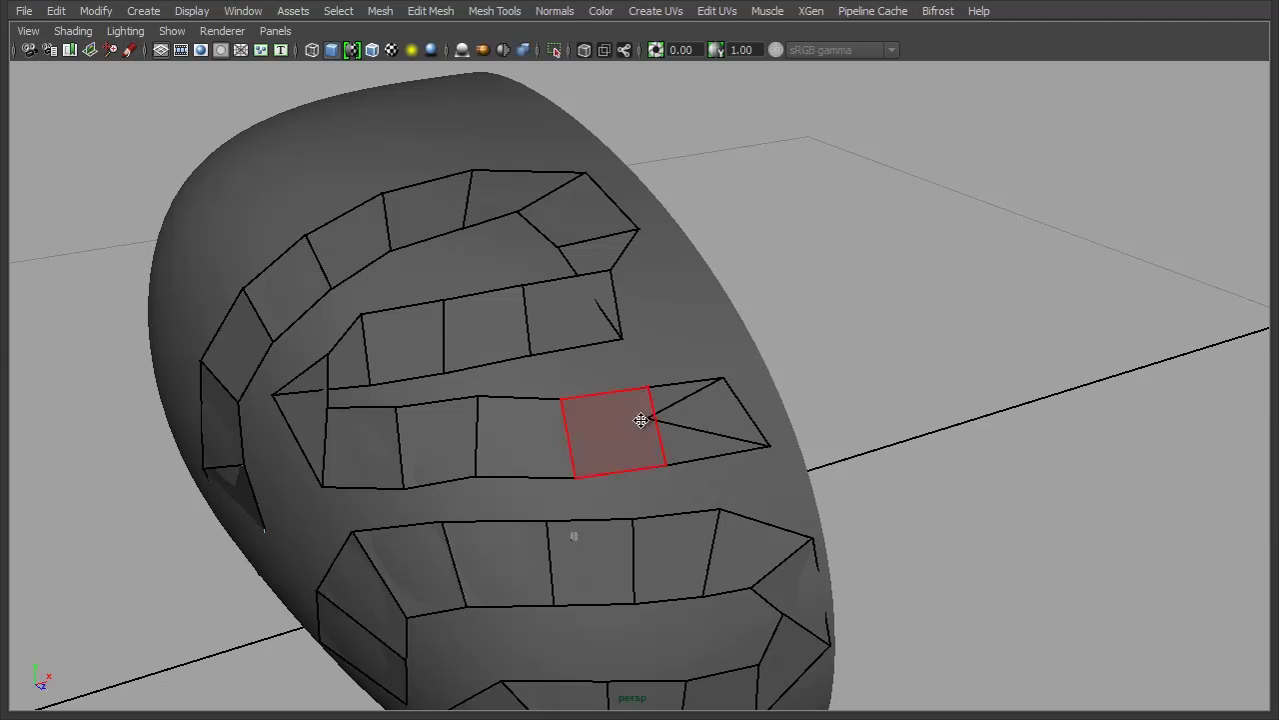
drag(661, 417, 728, 377)
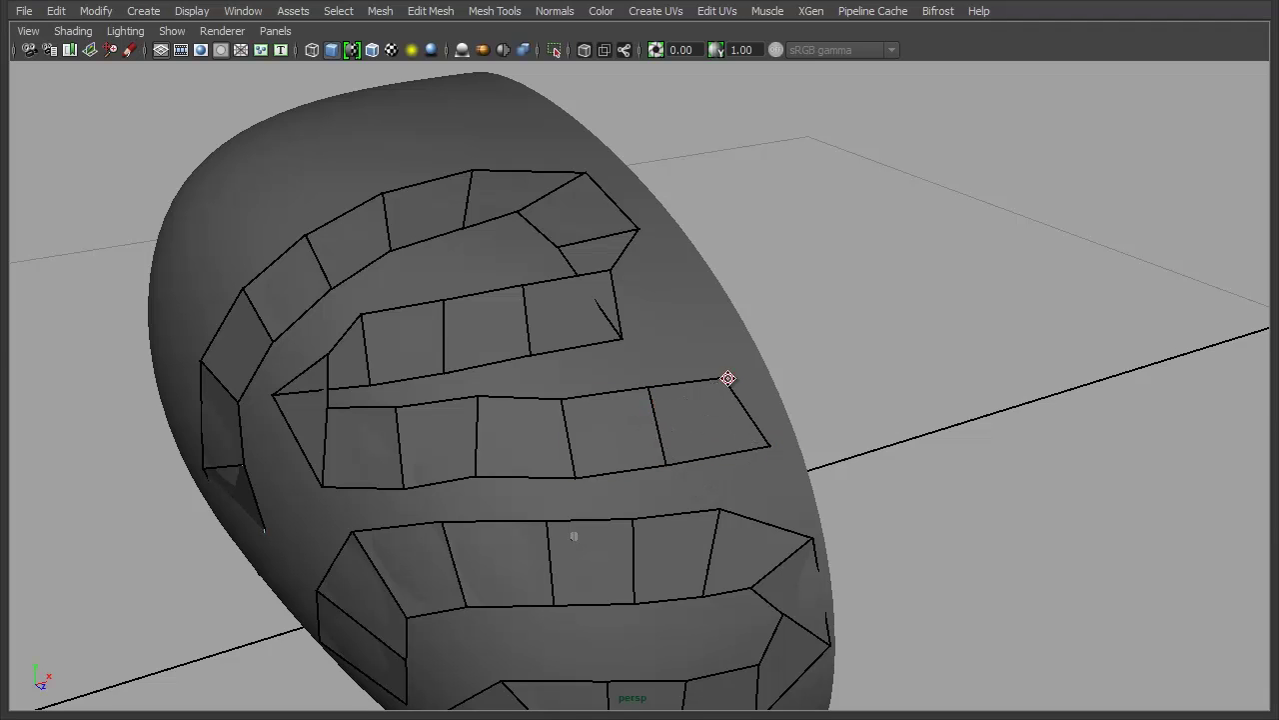
Step: Repair the upper strip's bend by moving its outer corner outward, deleting the overlapping quad and merging the loose corner into the row below
mouse_move(892, 529)
alt+mouse_down()
mouse_move(923, 473)
mouse_move(908, 426)
alt+mouse_up()
alt+middle_drag(909, 426, 915, 420)
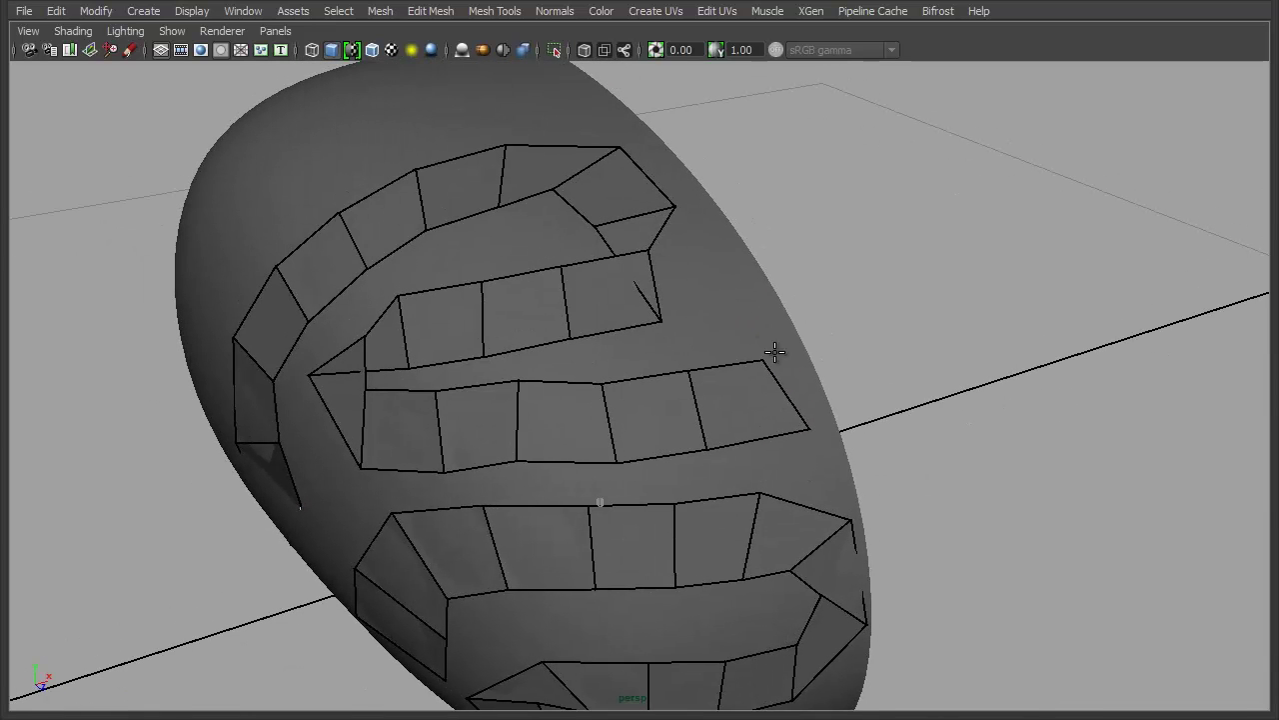
drag(647, 258, 711, 270)
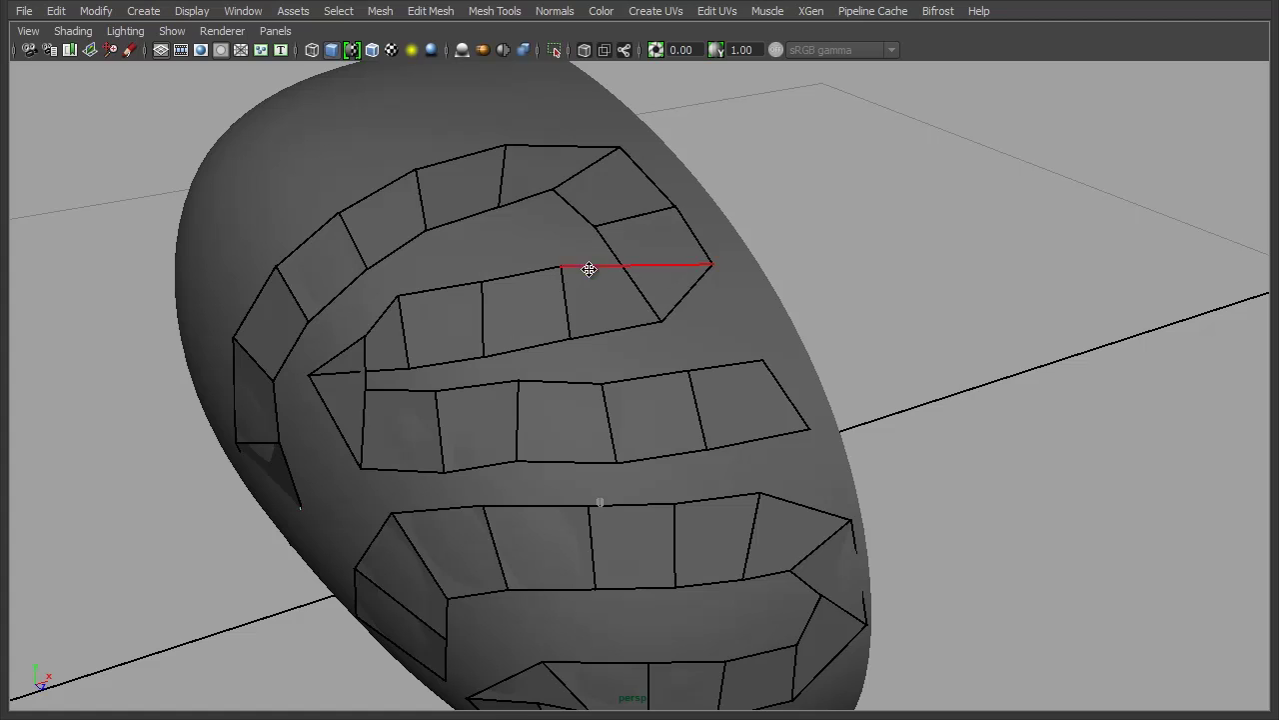
key(ctrl)
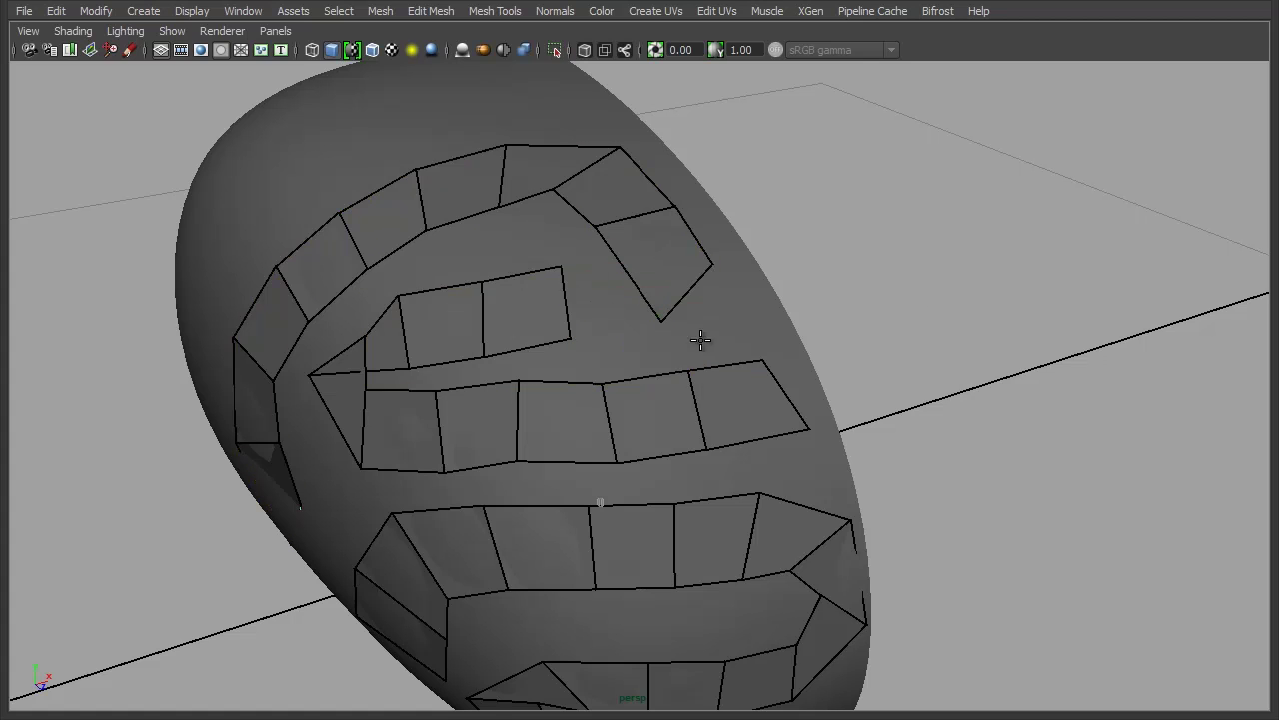
drag(661, 322, 564, 268)
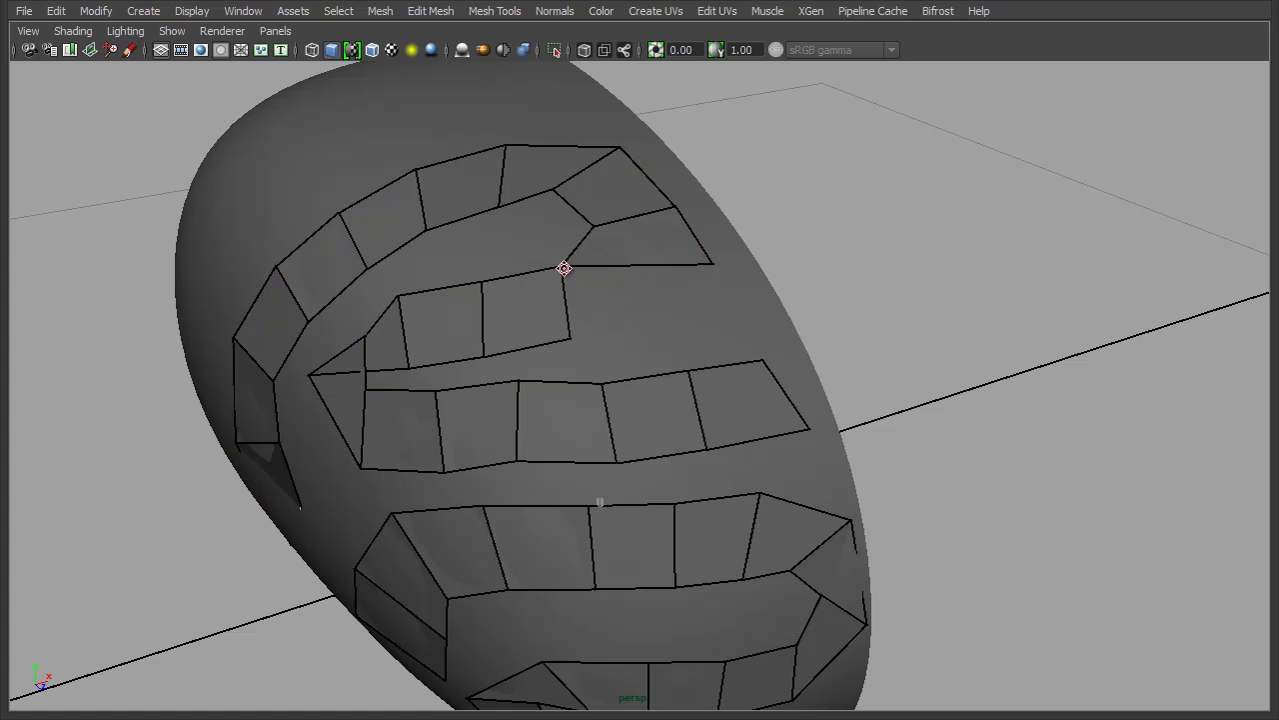
Step: Reshape the upper strip's bend near the body's flat side by moving its outer corners, and relax the row below it
drag(573, 339, 657, 306)
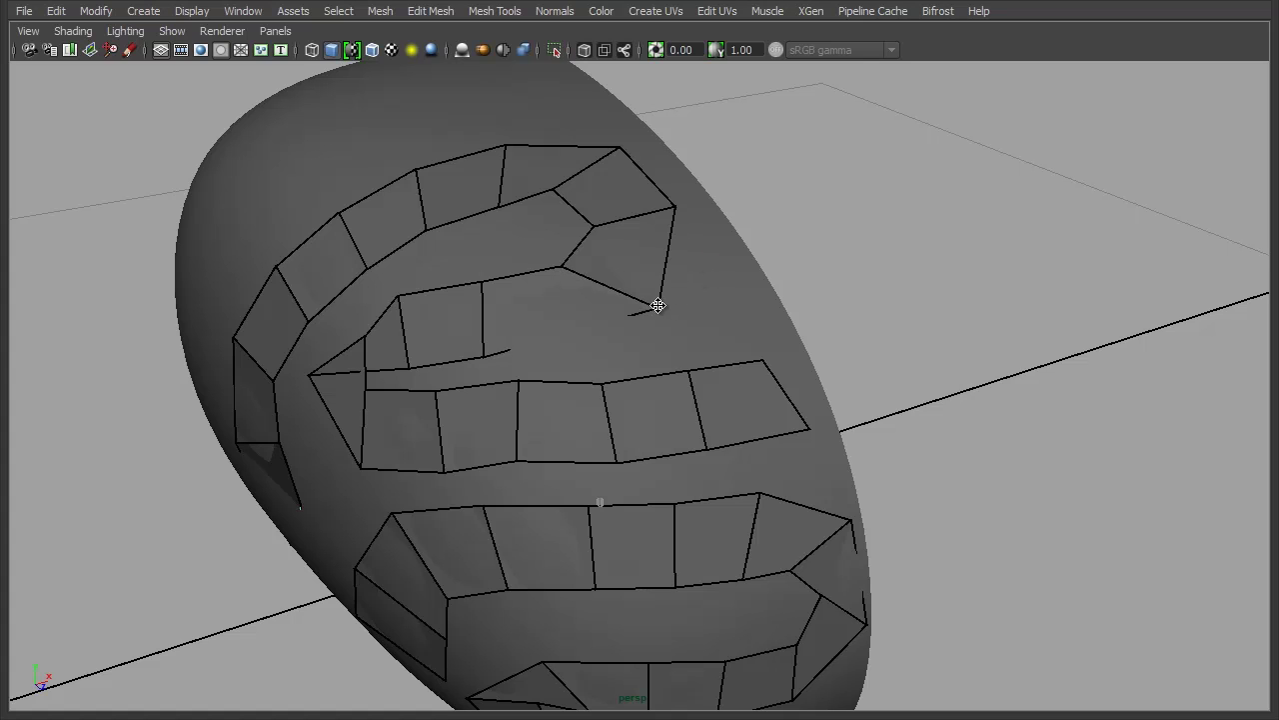
drag(673, 217, 699, 220)
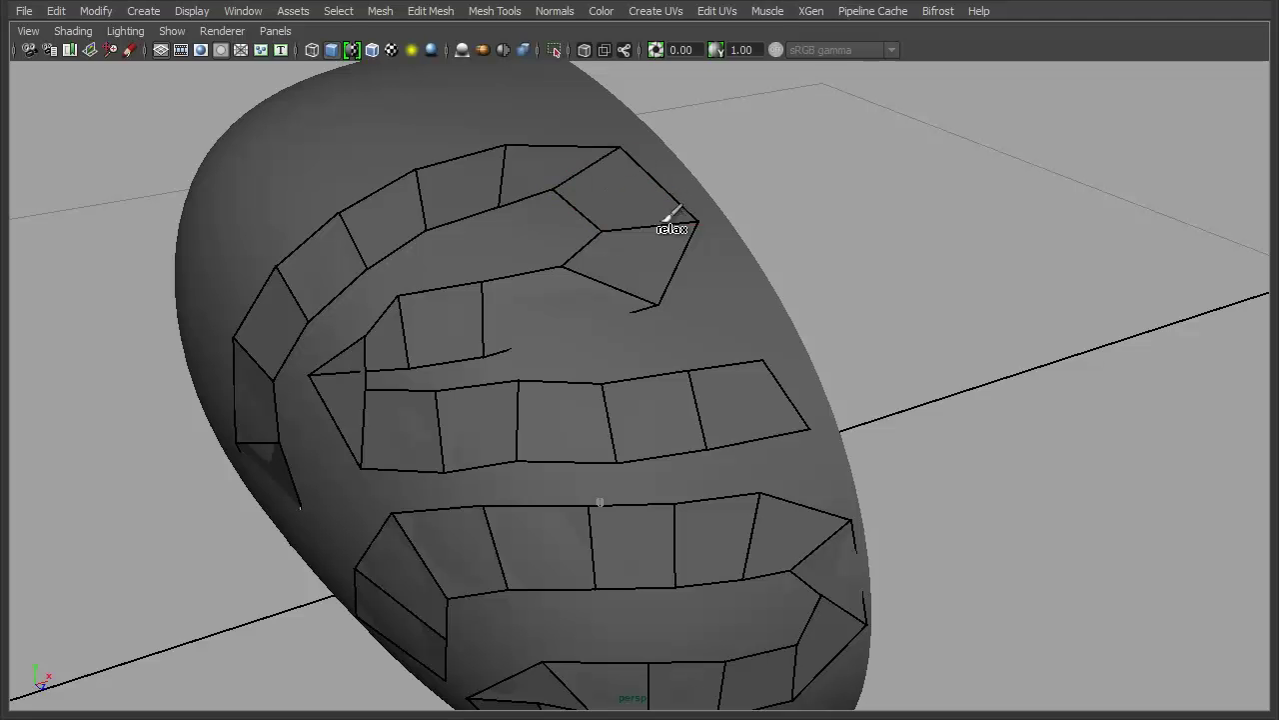
mouse_move(604, 292)
shift+mouse_down()
mouse_move(620, 308)
mouse_move(411, 323)
shift+mouse_up()
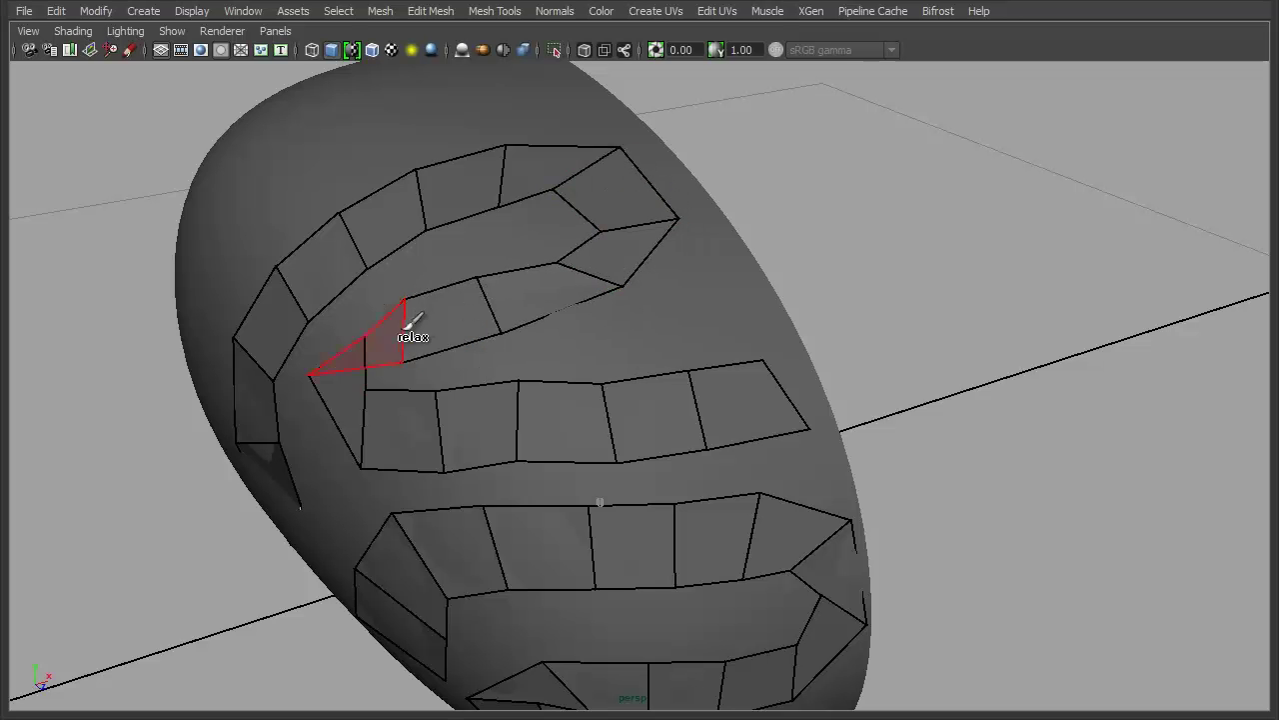
Step: Rebuild the upper strip's inner bend by deleting its twisted quad, repositioning the facing corners and filling the gap between the two rows
ctrl+shift+click(386, 364)
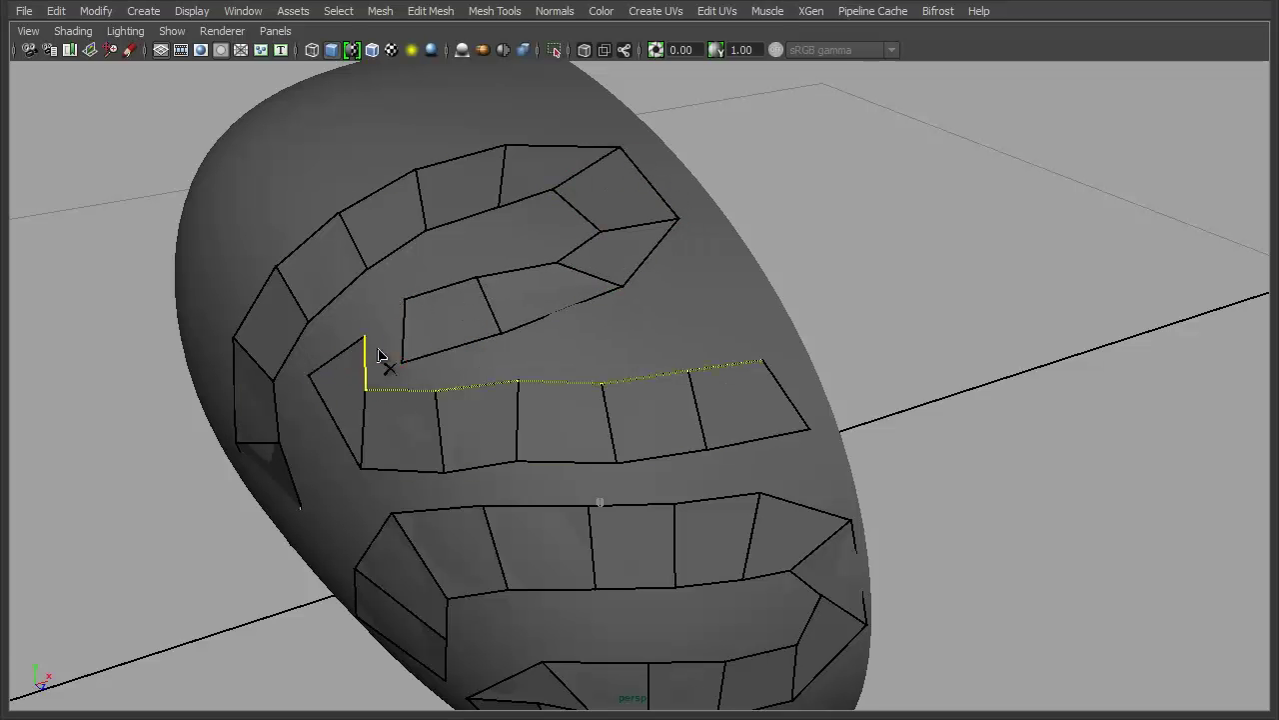
alt+middle_drag(770, 343, 841, 286)
alt+drag(840, 286, 655, 278)
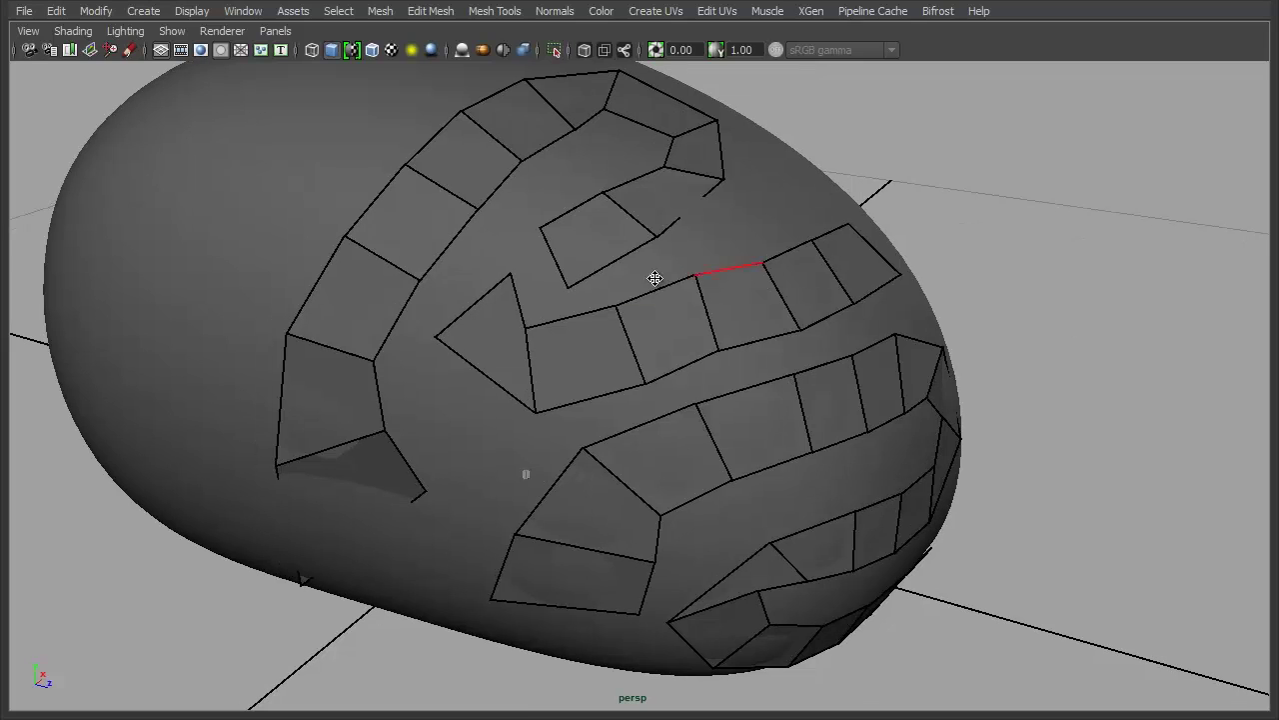
mouse_move(540, 330)
shift+mouse_down()
mouse_move(561, 283)
mouse_move(514, 278)
shift+mouse_up()
drag(432, 337, 549, 295)
drag(539, 224, 466, 290)
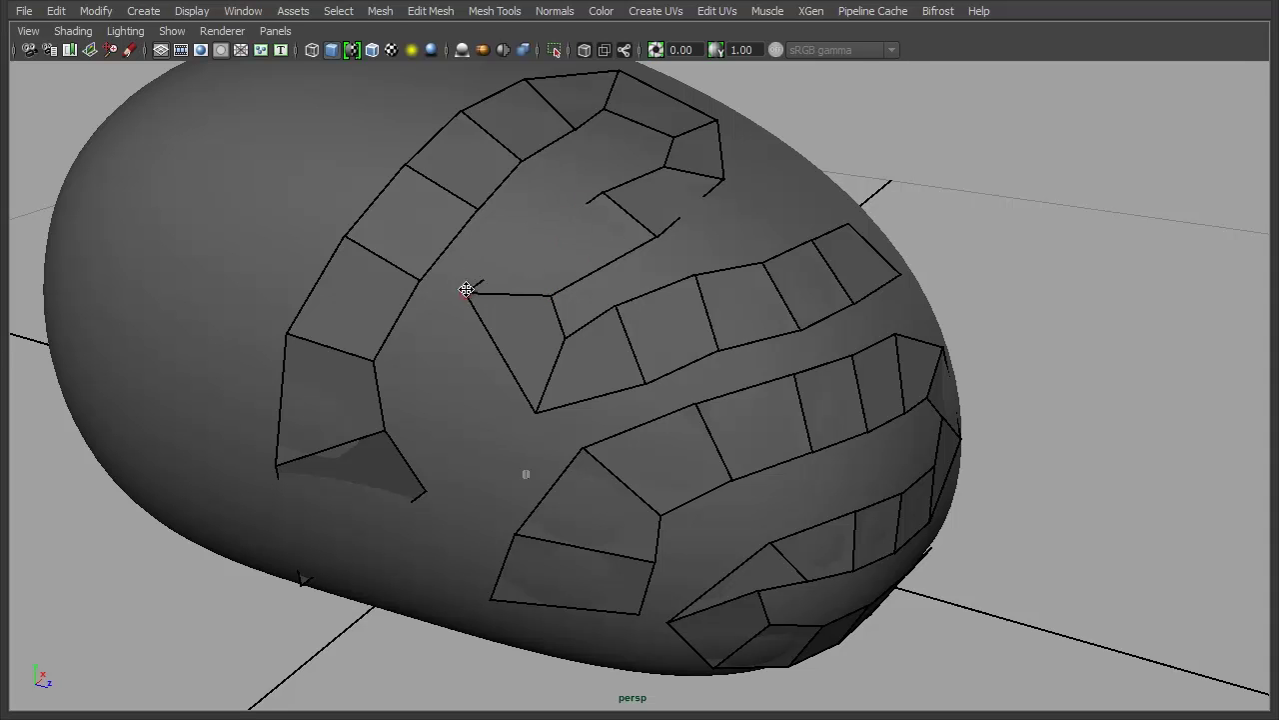
shift+click(562, 259)
Step: Divide the long quad beside the upper strip's rebuilt bend with an additional crosswise edge
alt+drag(1029, 410, 929, 448)
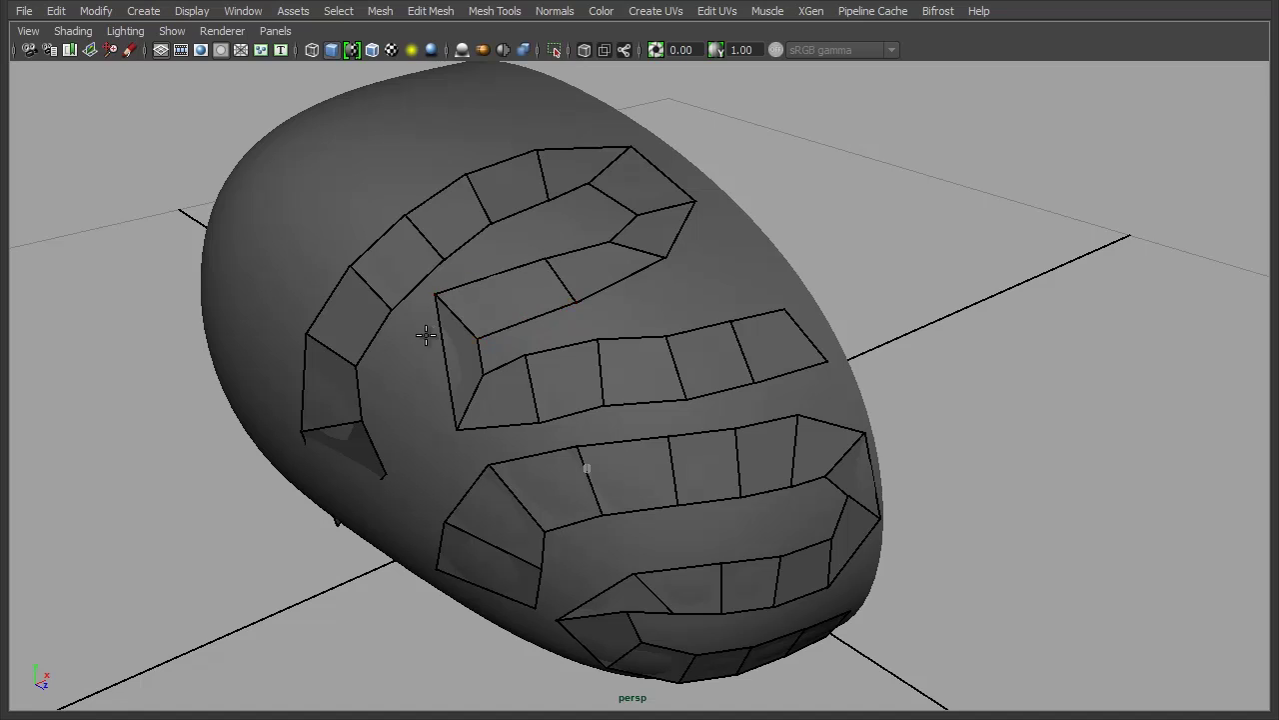
mouse_move(431, 292)
mouse_down()
mouse_move(422, 326)
mouse_move(443, 309)
mouse_move(489, 346)
mouse_move(683, 379)
mouse_move(673, 394)
mouse_up()
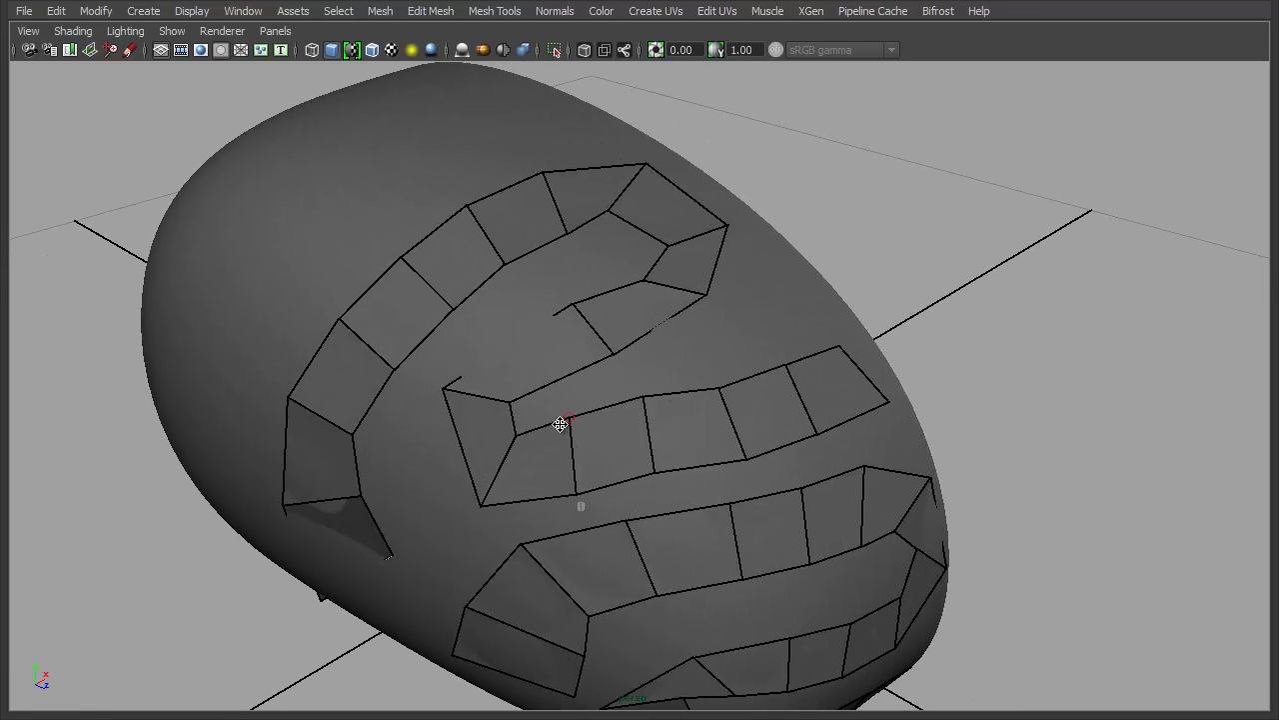
ctrl+shift+click(535, 331)
shift+click(514, 343)
Step: Try inserting edge loops lengthwise along the whole upper strip, and undo them
alt+drag(971, 397, 916, 371)
alt+middle_drag(917, 371, 932, 311)
alt+right_drag(931, 312, 920, 308)
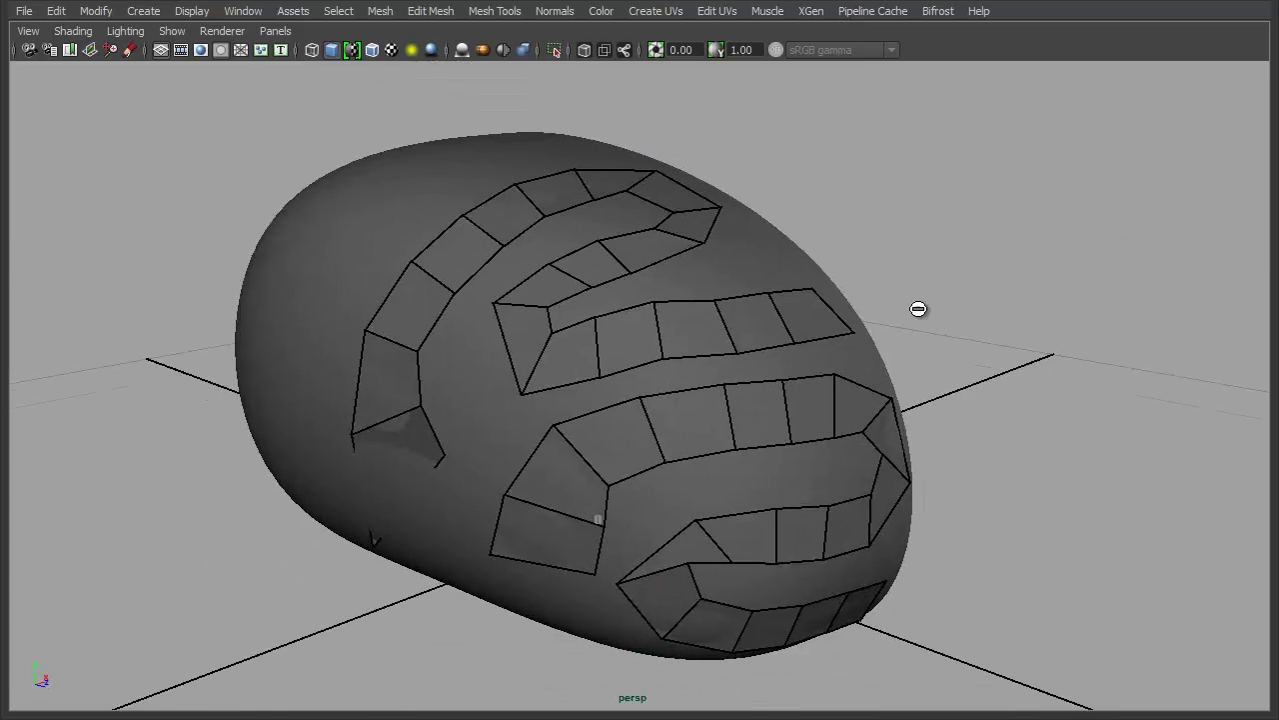
alt+drag(920, 308, 905, 330)
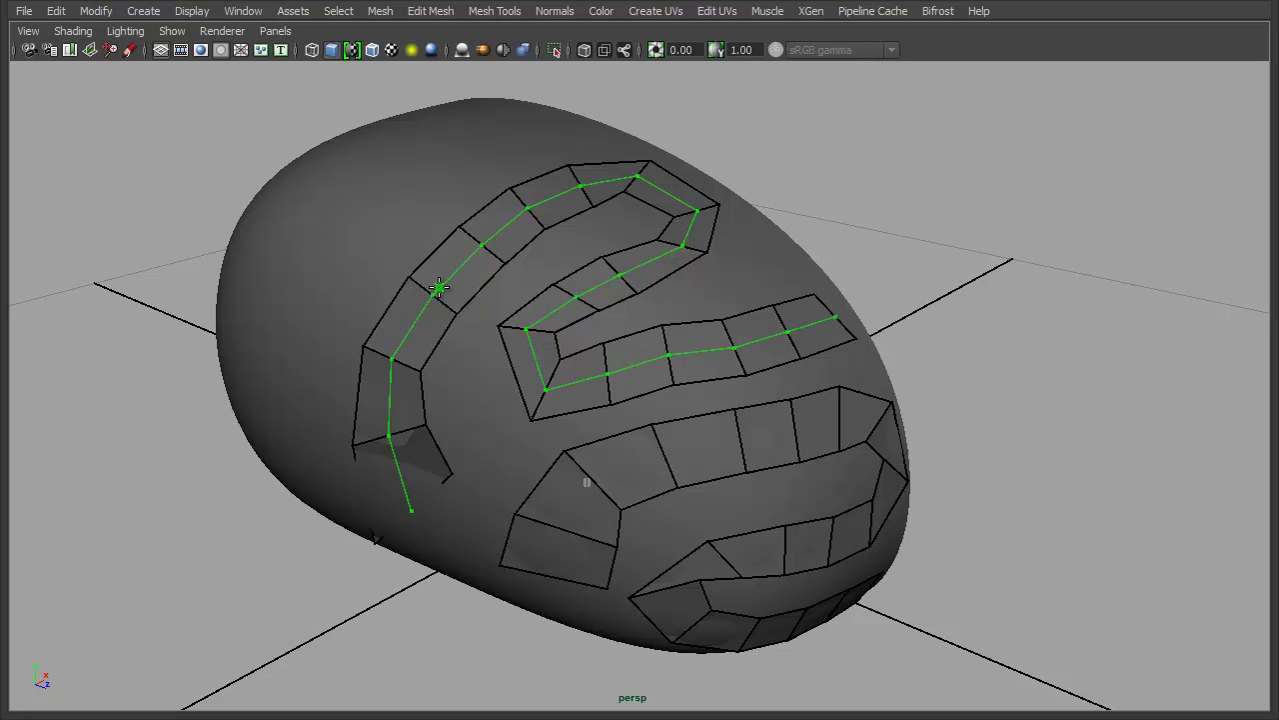
click(420, 277)
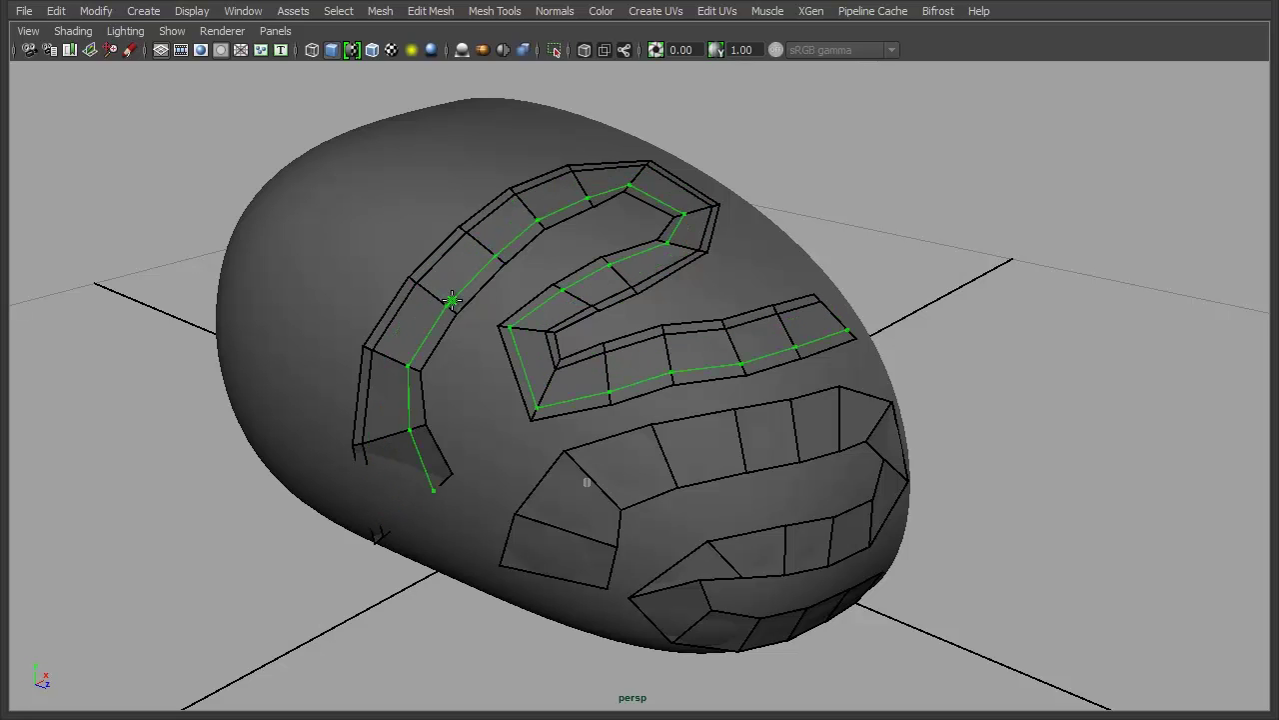
key(ctrl+z)
key(ctrl+z)
Step: Reshape the front strip's inner bend by moving the corner vertices of the quad where the middle row turns into the lowest row
alt+drag(590, 414, 680, 394)
alt+drag(720, 334, 775, 257)
alt+drag(718, 442, 581, 374)
mouse_move(511, 333)
mouse_down()
mouse_move(529, 362)
mouse_move(528, 342)
mouse_up()
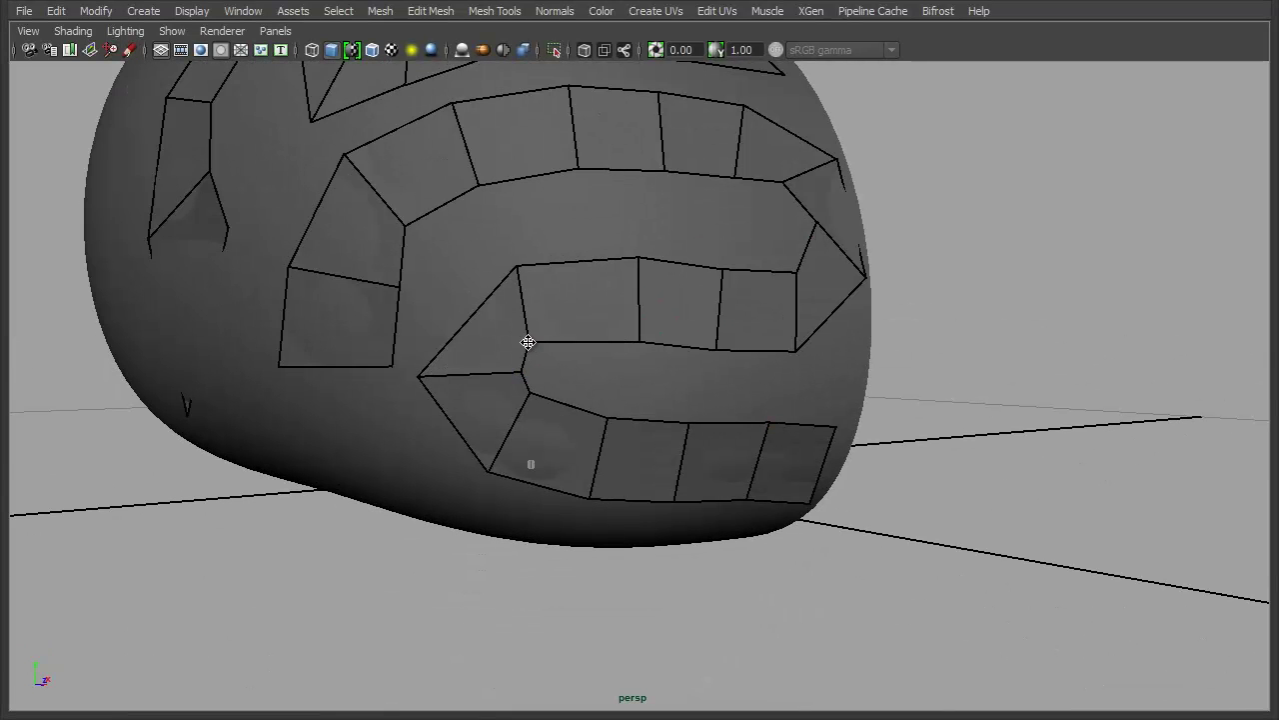
drag(520, 265, 491, 288)
drag(535, 343, 591, 364)
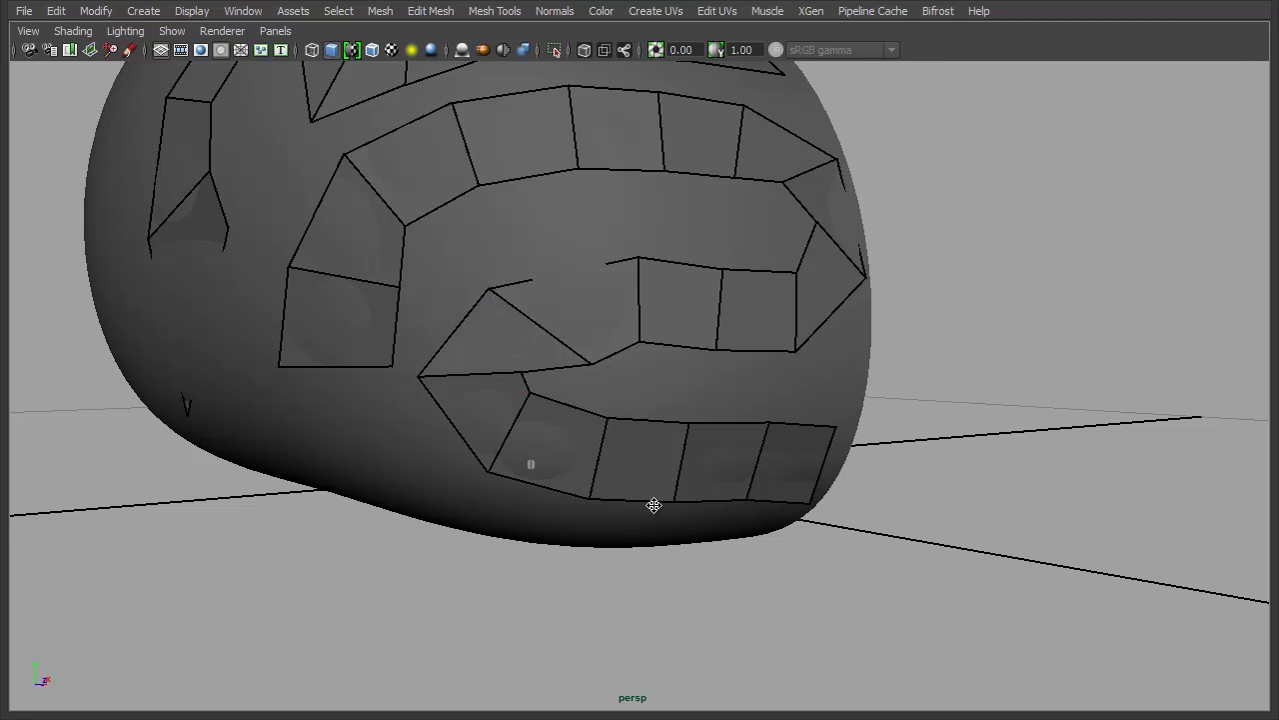
Step: Slide the vertices of the front strip's middle row down and toward the body's flat side, bringing it closer to the lowest row
alt+drag(653, 505, 759, 420)
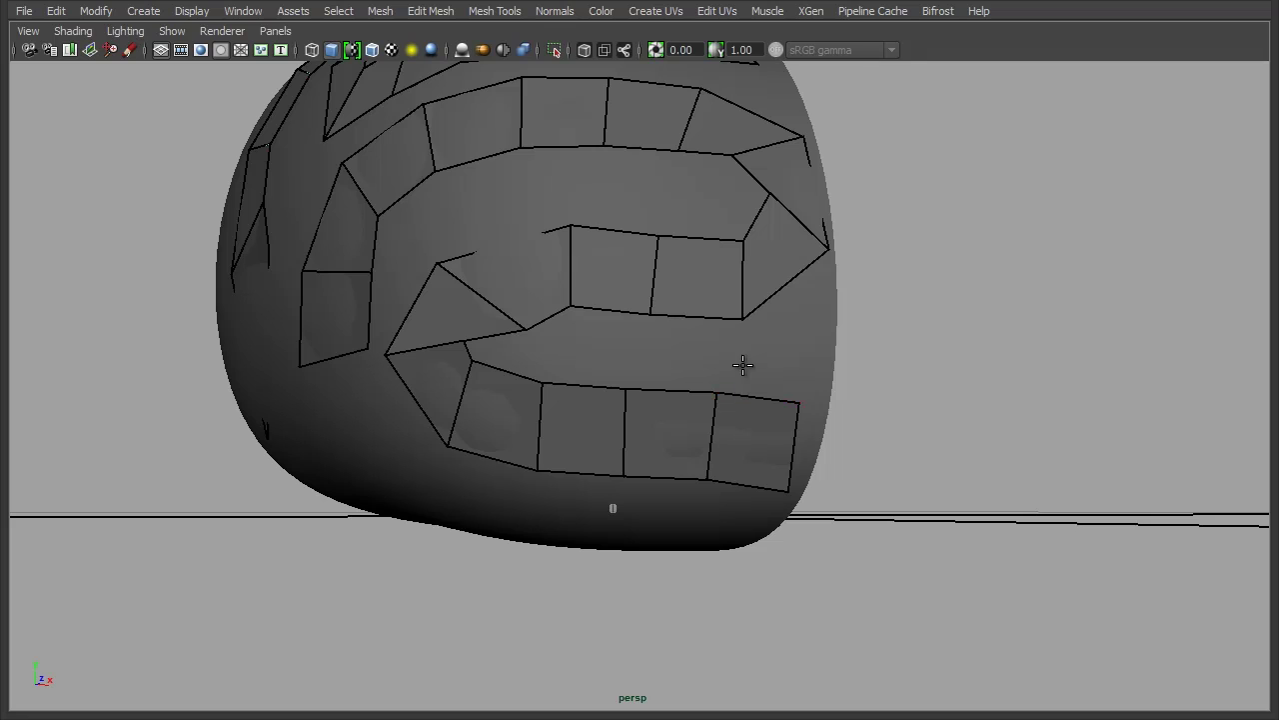
drag(742, 319, 789, 340)
drag(650, 314, 709, 349)
drag(654, 239, 778, 274)
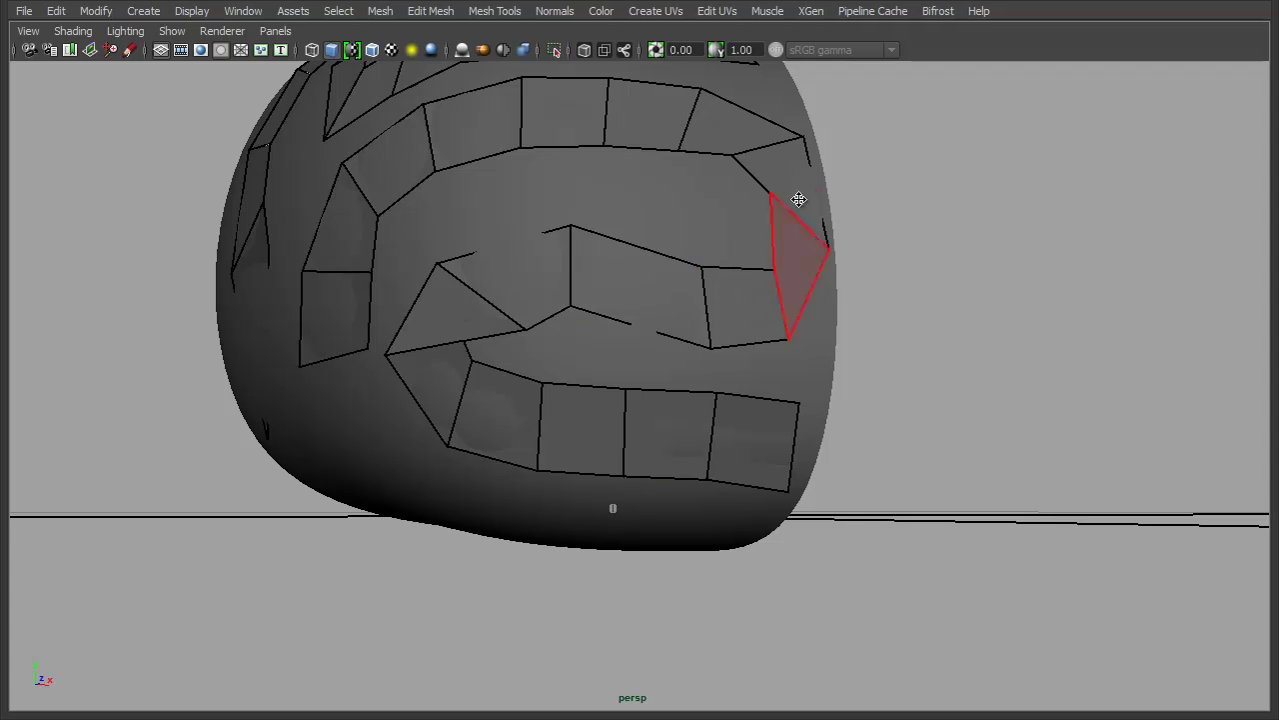
alt+middle_drag(713, 403, 731, 416)
drag(591, 323, 658, 366)
drag(602, 244, 730, 302)
drag(744, 361, 745, 374)
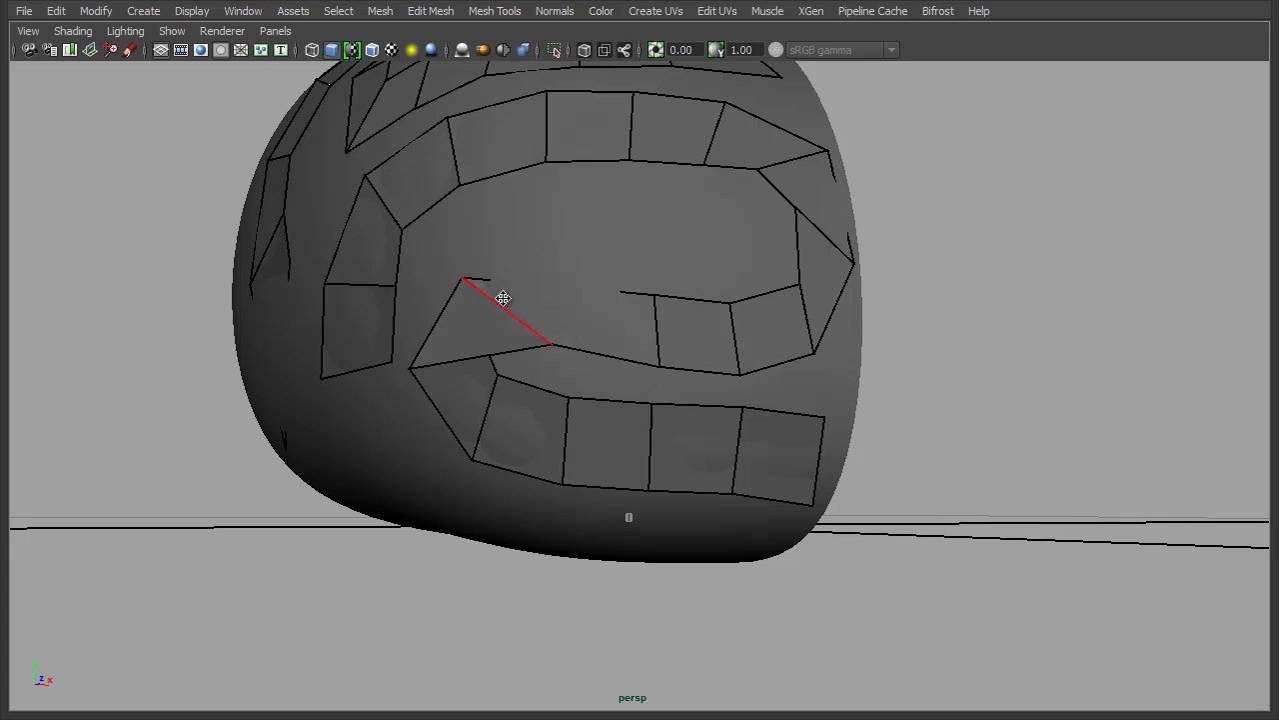
Step: Straighten the inner end of the front strip's middle row and insert an extra crosswise edge in its long end quad
drag(460, 277, 598, 281)
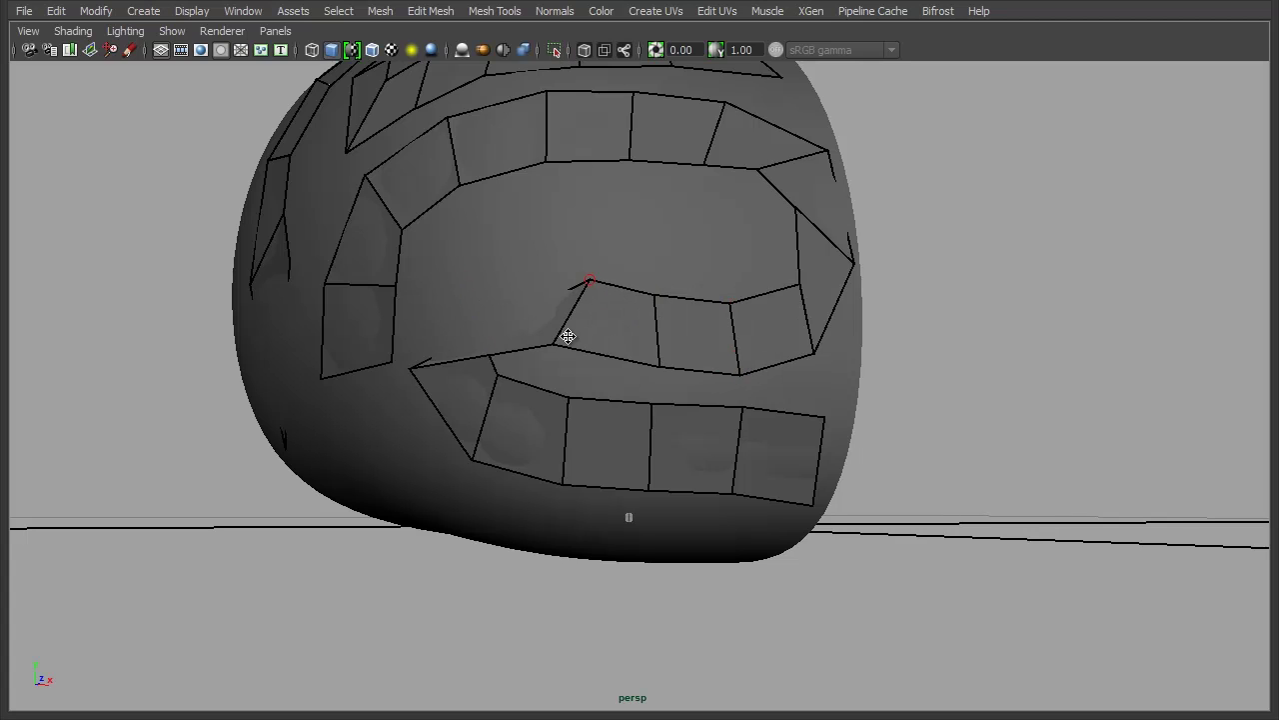
drag(565, 344, 588, 357)
drag(590, 281, 582, 278)
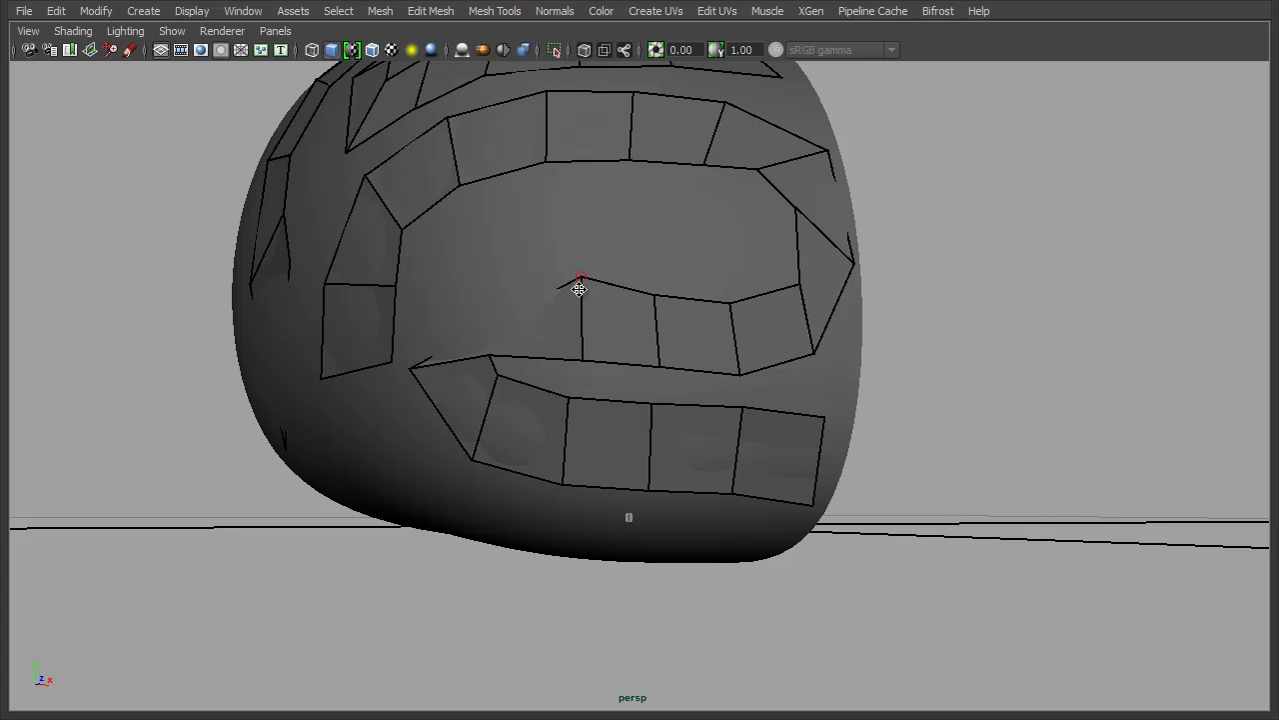
ctrl+click(521, 306)
drag(512, 308, 472, 285)
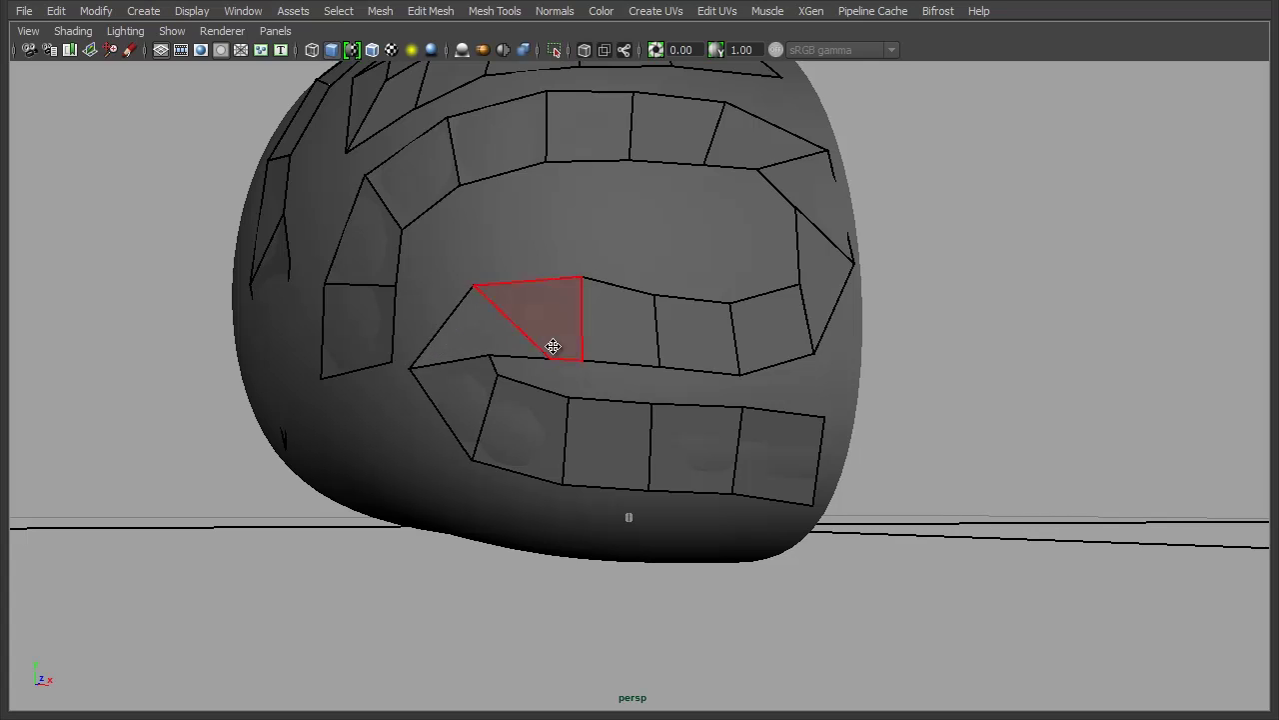
Step: Even out the quads around the front strip's inner bend by repositioning its outer corner and the vertices beside it
drag(499, 376, 514, 383)
mouse_move(478, 465)
mouse_down()
mouse_move(500, 471)
mouse_move(478, 465)
mouse_up()
drag(517, 380, 501, 382)
drag(481, 280, 540, 270)
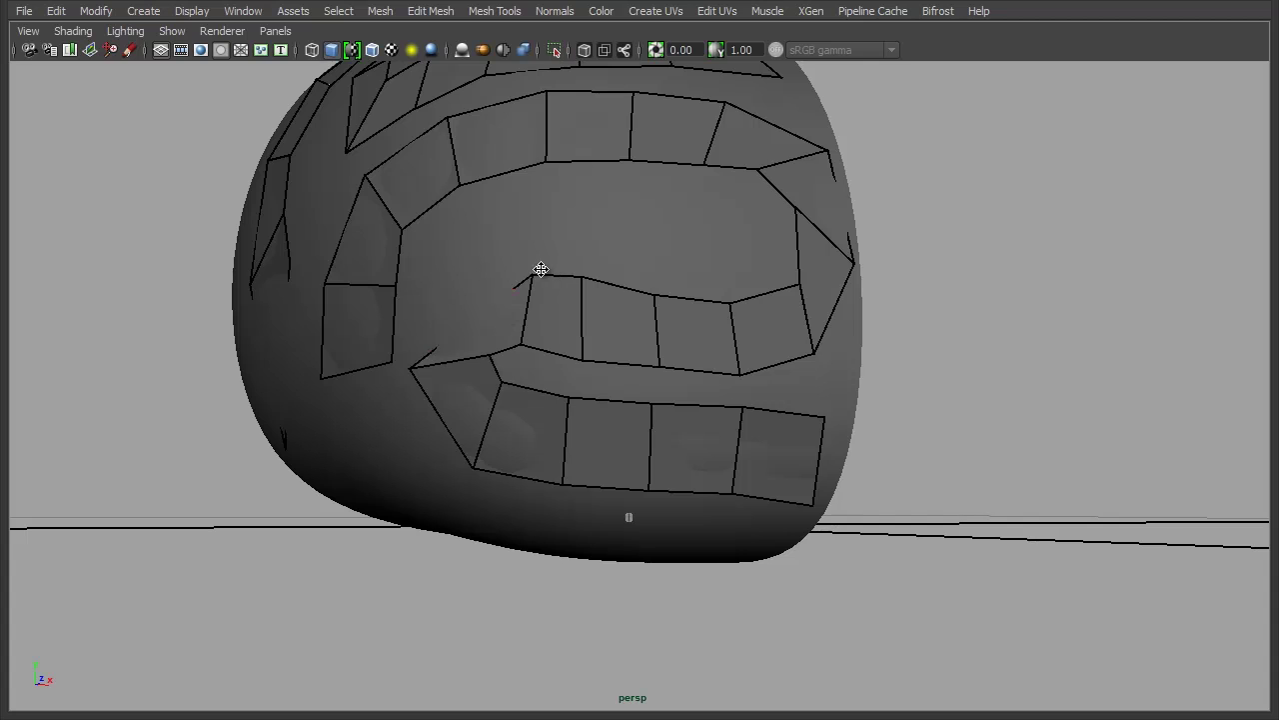
drag(418, 367, 432, 283)
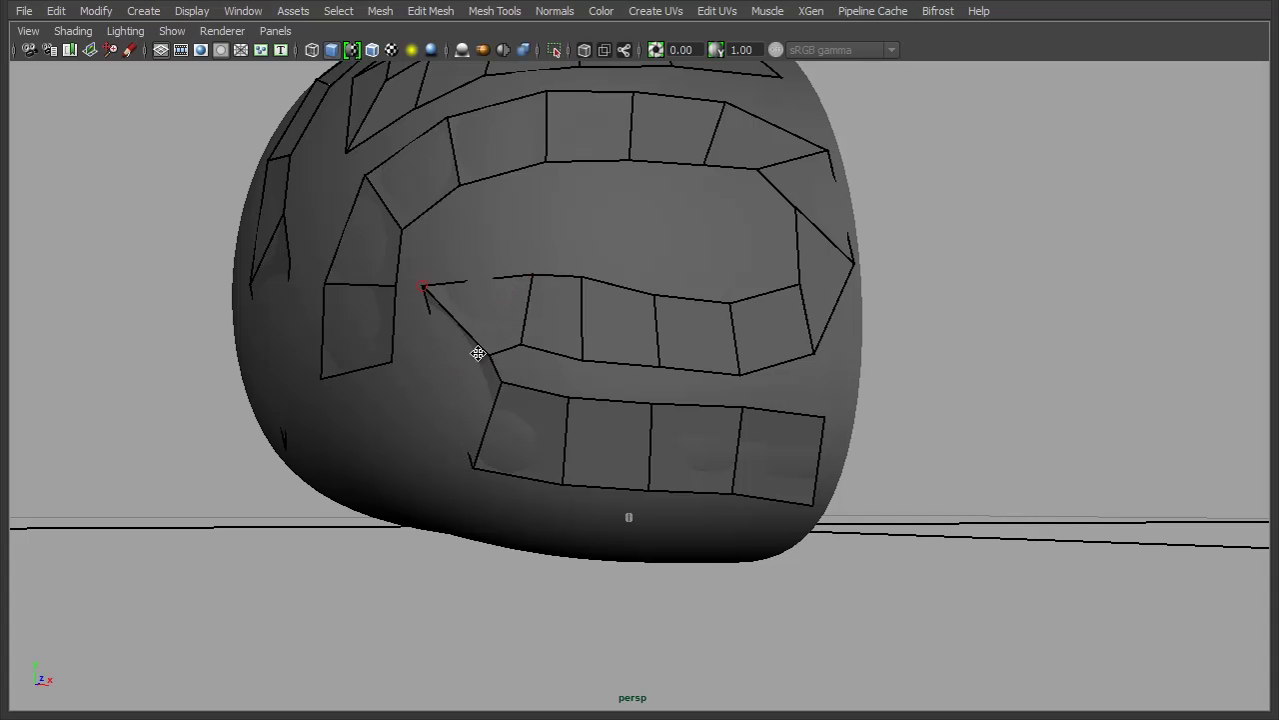
drag(493, 355, 579, 355)
drag(540, 283, 582, 280)
drag(423, 286, 444, 288)
drag(584, 359, 569, 359)
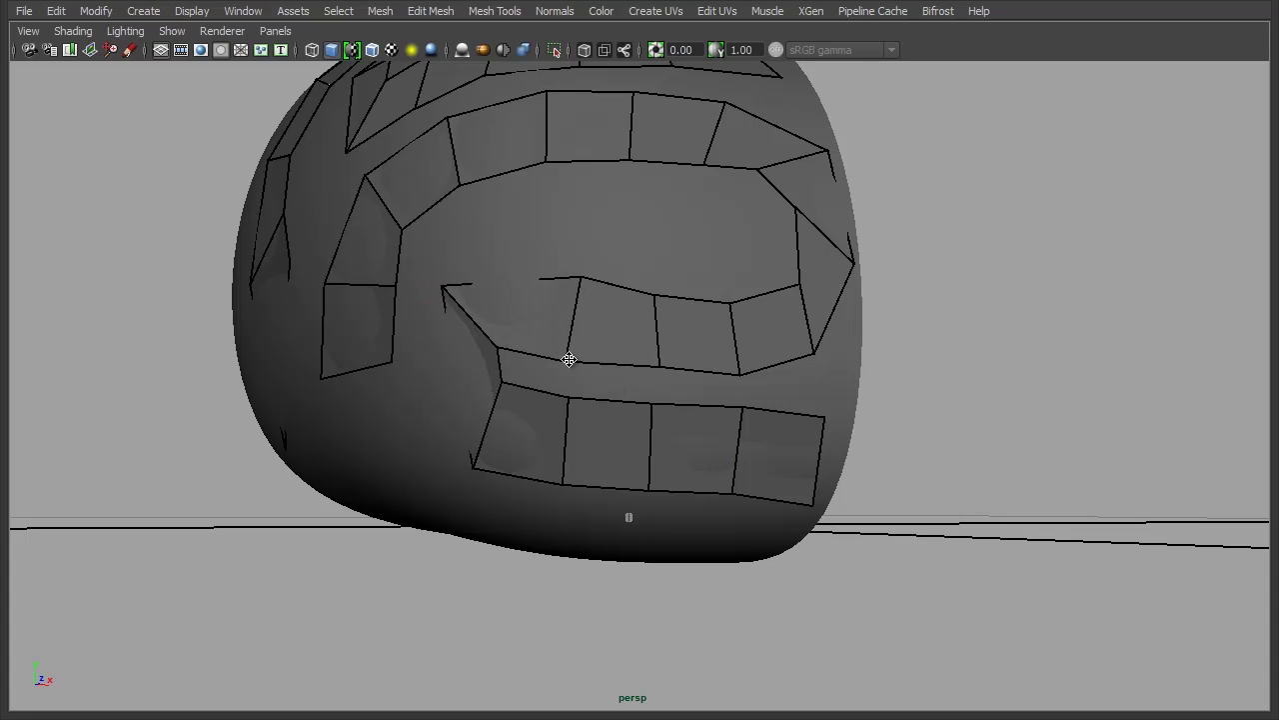
Step: Pull the front strip's upper row down close to its middle row and reshape the bend joining them at the flat side
mouse_move(842, 363)
alt+mouse_down()
mouse_move(781, 425)
mouse_move(703, 314)
alt+mouse_up()
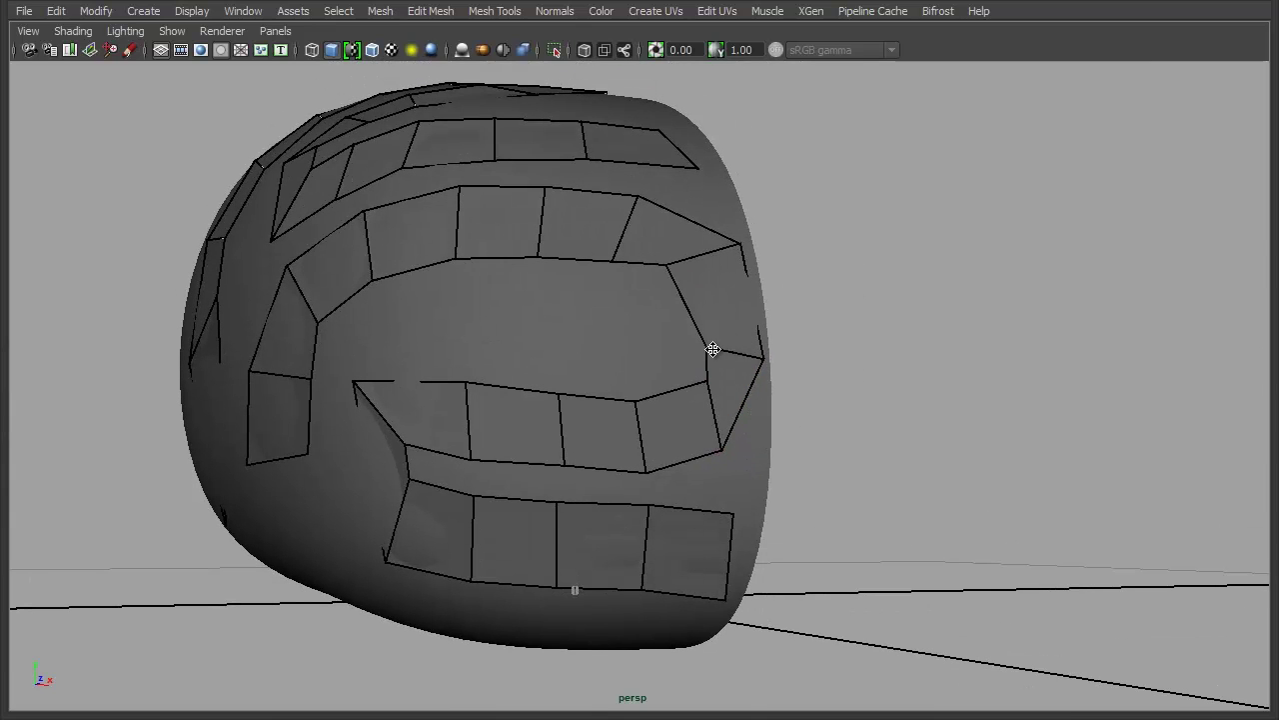
drag(670, 272, 638, 369)
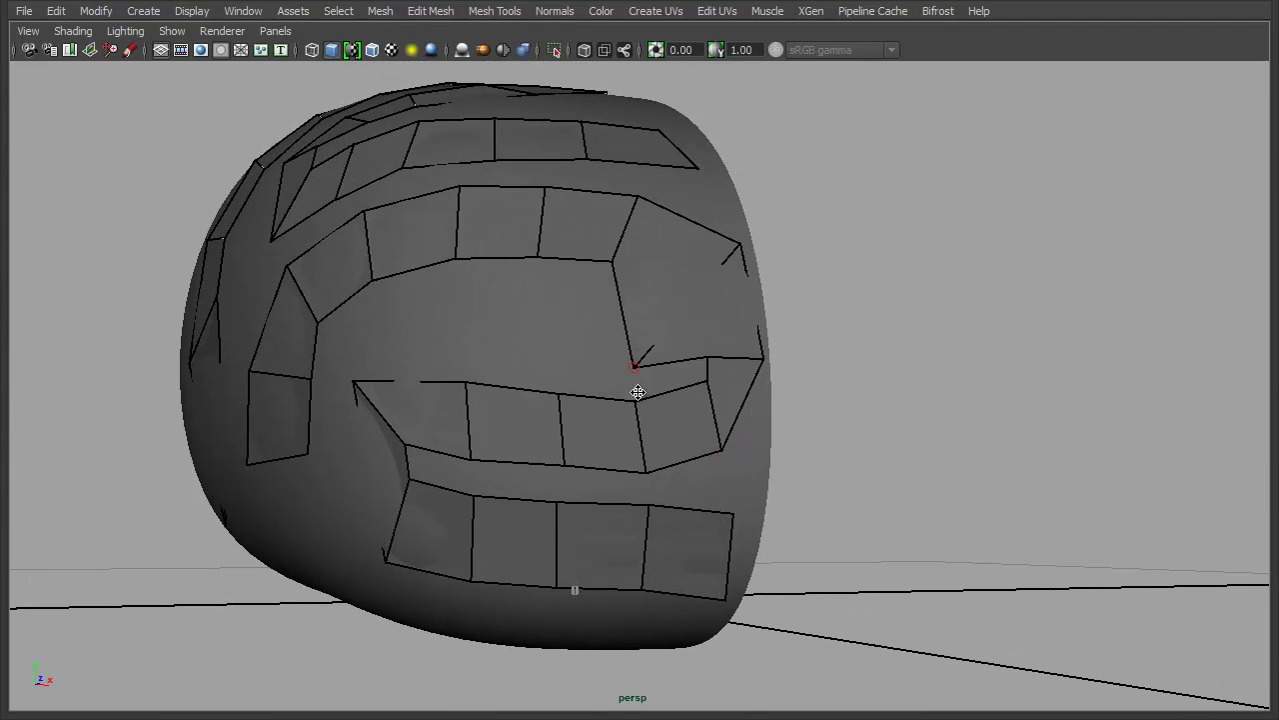
drag(611, 263, 563, 366)
drag(542, 255, 490, 358)
mouse_move(423, 223)
mouse_down()
mouse_move(416, 303)
mouse_move(405, 300)
mouse_up()
mouse_move(563, 191)
mouse_down()
mouse_move(541, 287)
mouse_move(526, 289)
mouse_up()
drag(742, 248, 696, 310)
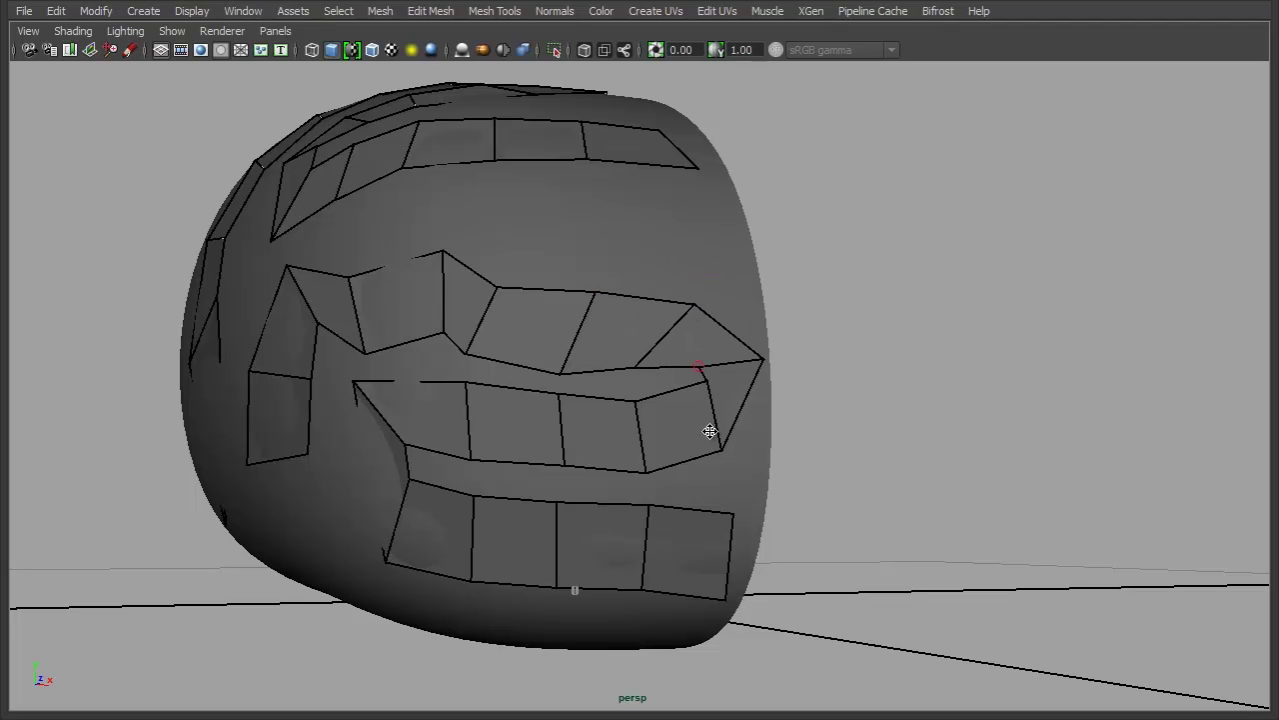
drag(725, 451, 752, 460)
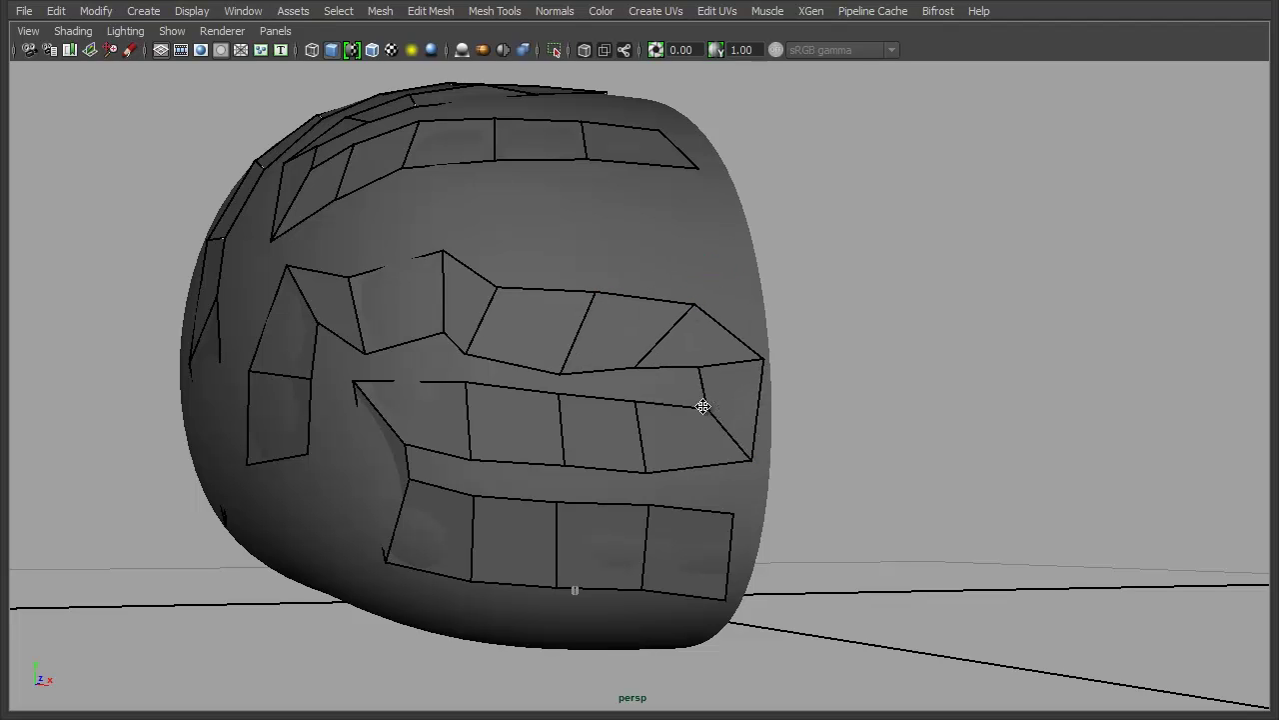
drag(698, 365, 707, 384)
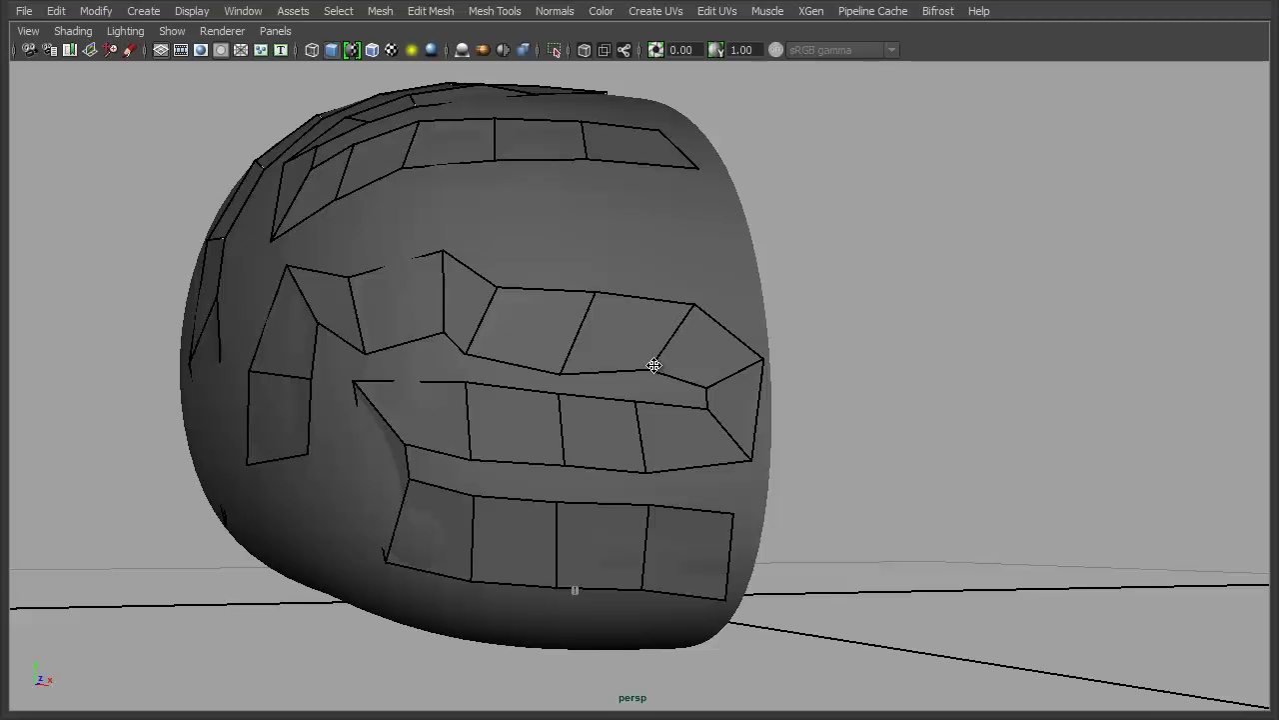
Step: Fill the narrow gap between the front strip's upper and middle rows with quads
alt+drag(598, 453, 694, 469)
alt+drag(1019, 500, 944, 493)
alt+right_drag(945, 493, 854, 483)
alt+drag(854, 482, 909, 433)
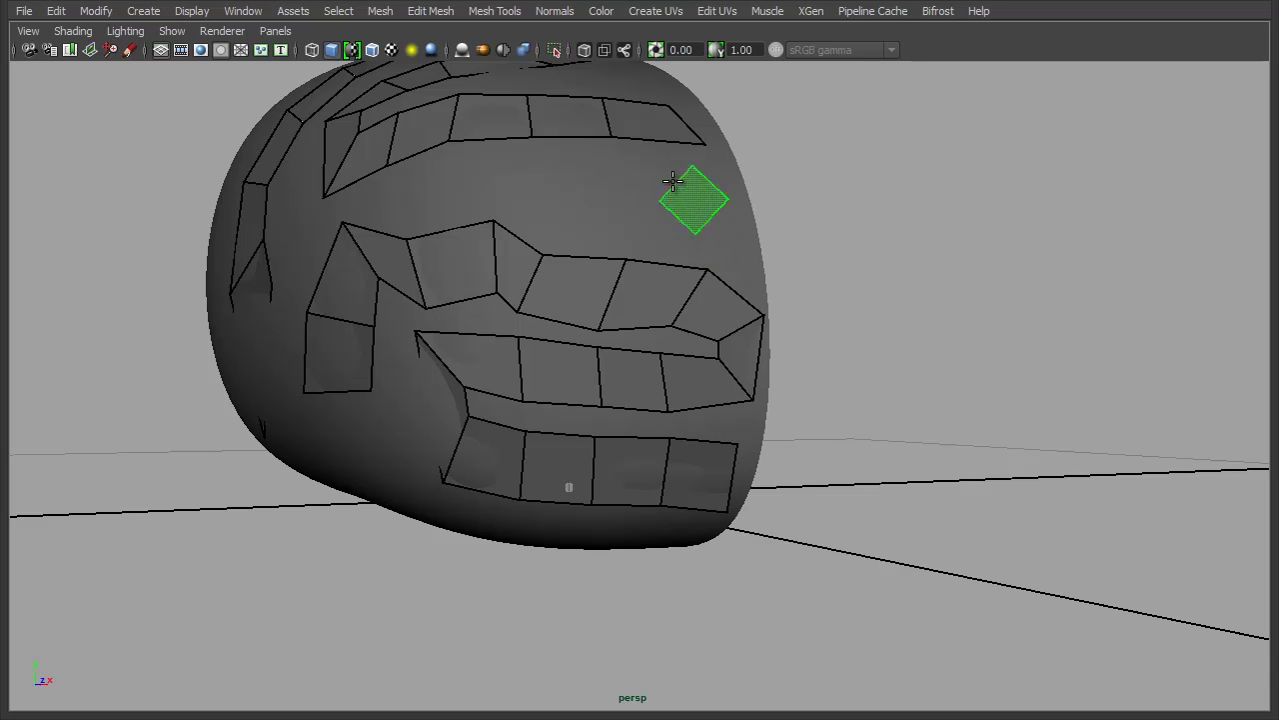
shift+click(560, 338)
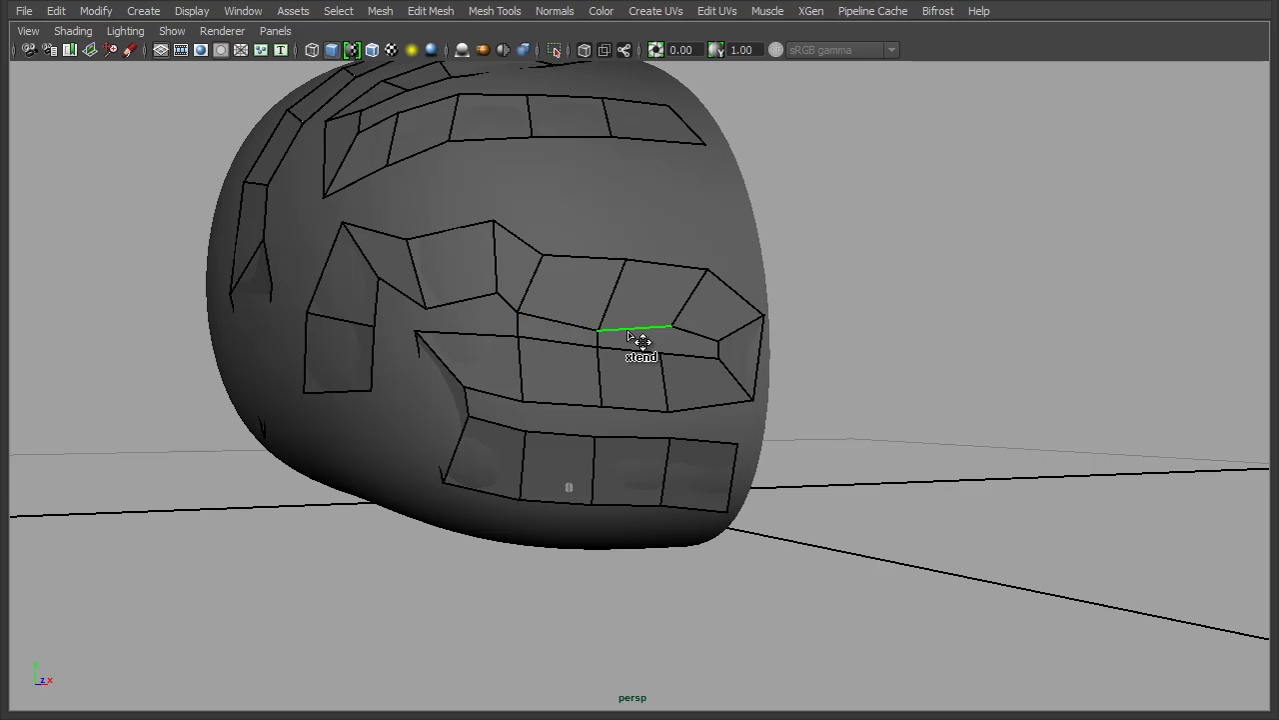
drag(631, 336, 631, 347)
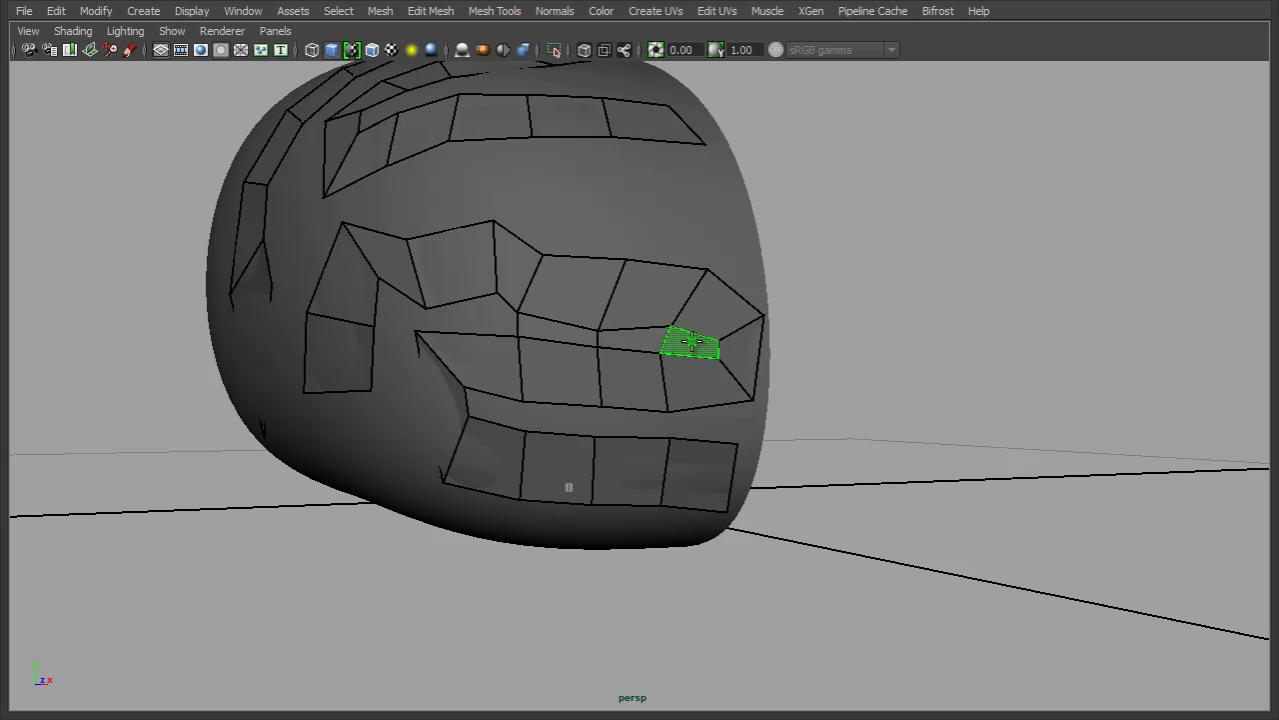
shift+click(687, 347)
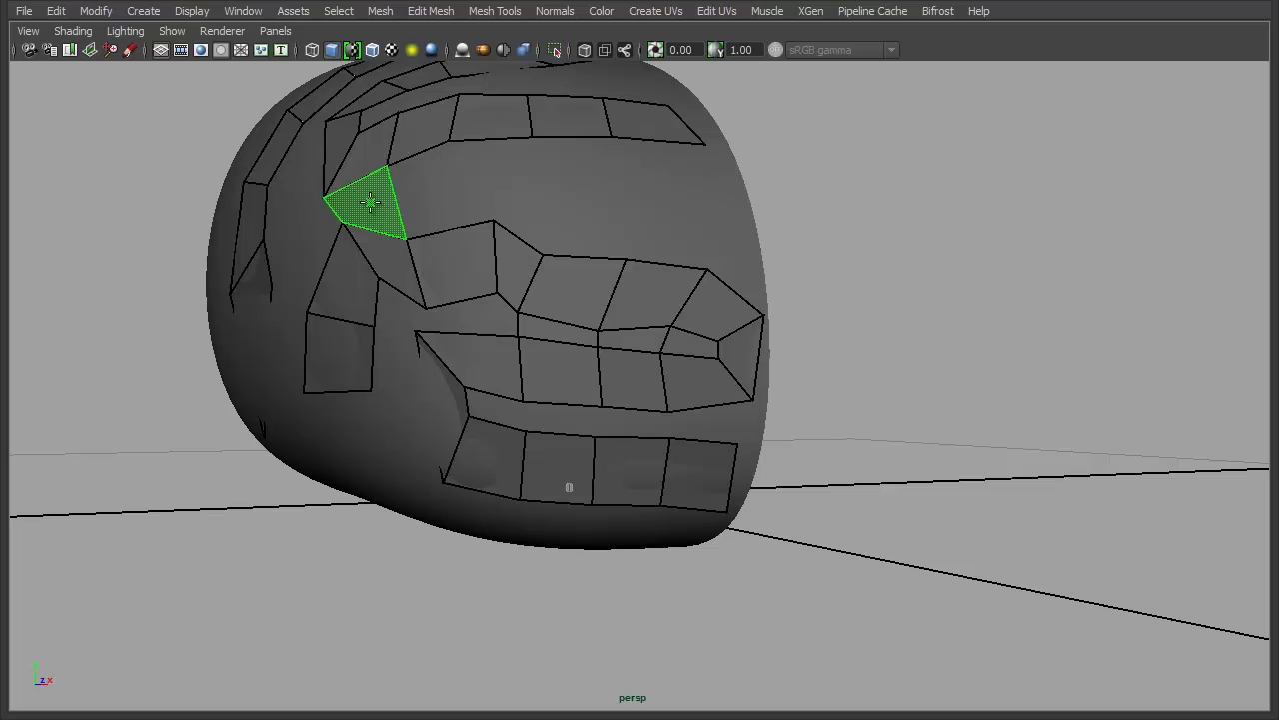
shift+click(690, 344)
Step: Align the front strip's upper row by moving the upper and lower vertices of its kinked crosswise edge
mouse_move(887, 441)
alt+mouse_down()
mouse_move(905, 431)
mouse_move(880, 428)
alt+mouse_up()
drag(513, 281, 534, 296)
mouse_move(515, 219)
mouse_down()
mouse_move(558, 237)
mouse_move(537, 238)
mouse_up()
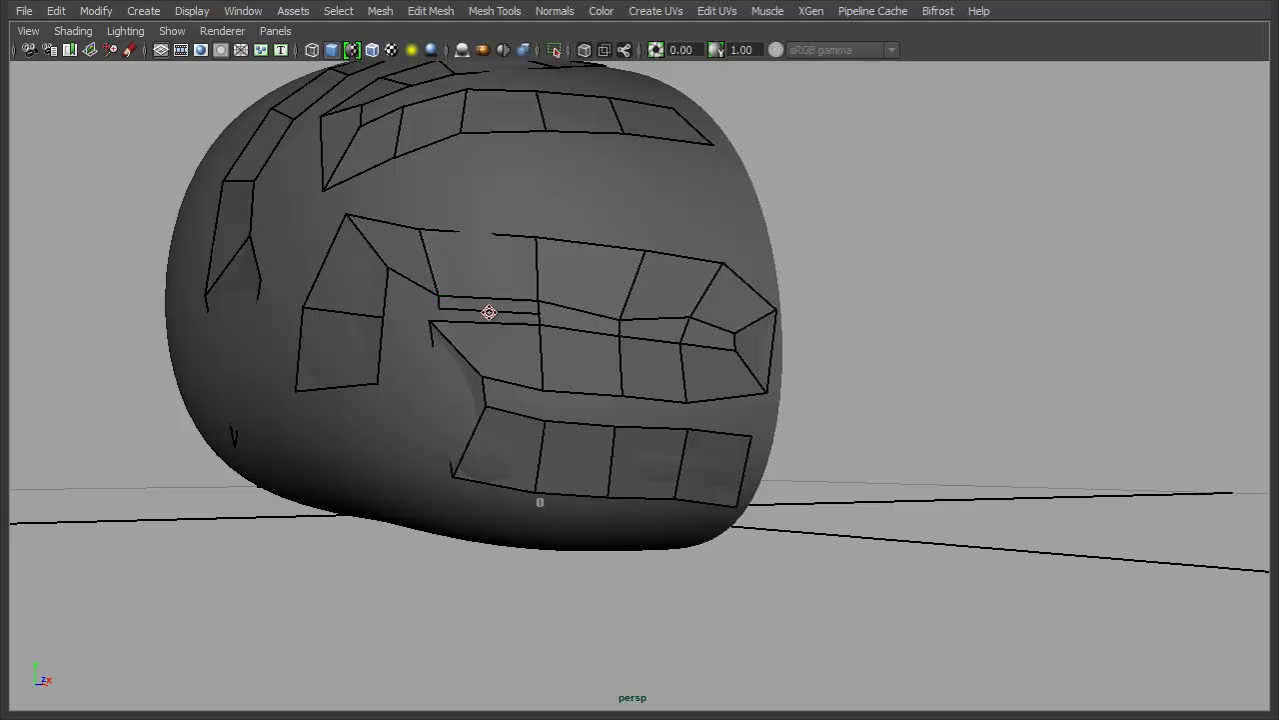
Step: Extend a quad upward from the upper edge of the front strip's top row and shorten it to leave space below the next strip
mouse_move(1031, 443)
alt+mouse_down()
mouse_move(937, 371)
mouse_move(970, 374)
mouse_move(894, 399)
mouse_move(903, 410)
alt+mouse_up()
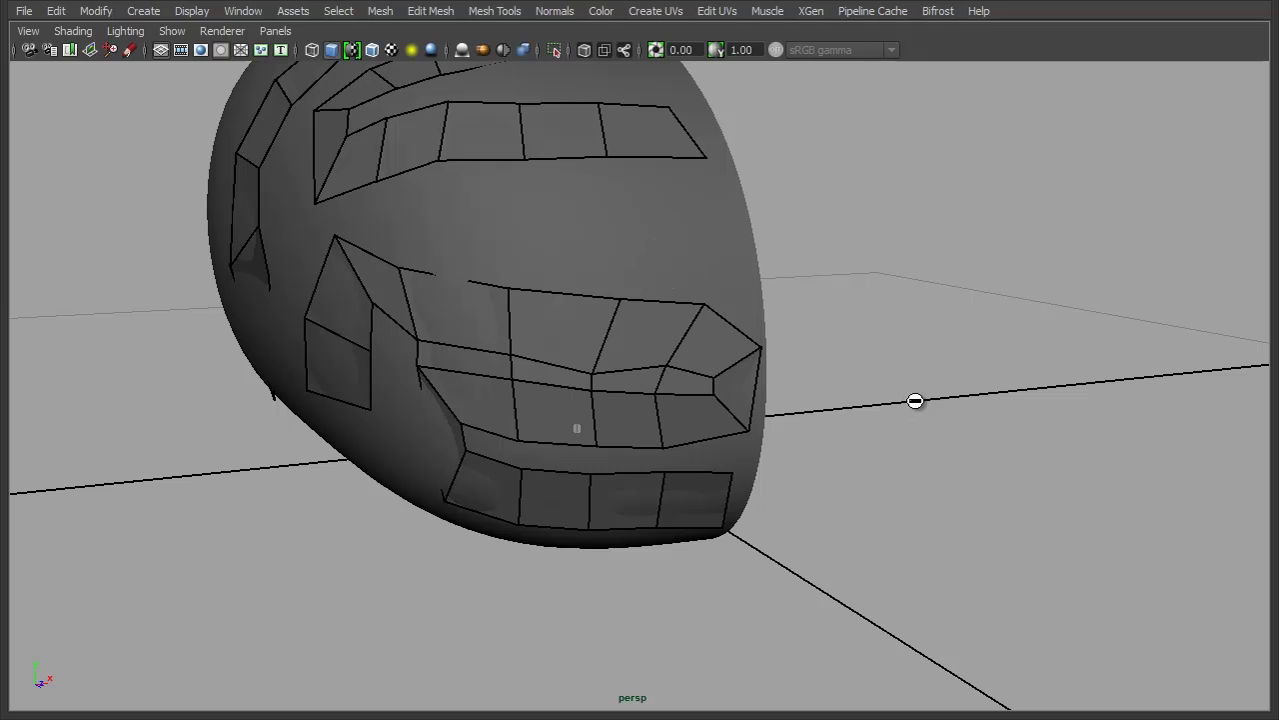
mouse_move(571, 295)
mouse_down()
mouse_move(560, 215)
mouse_move(555, 237)
mouse_up()
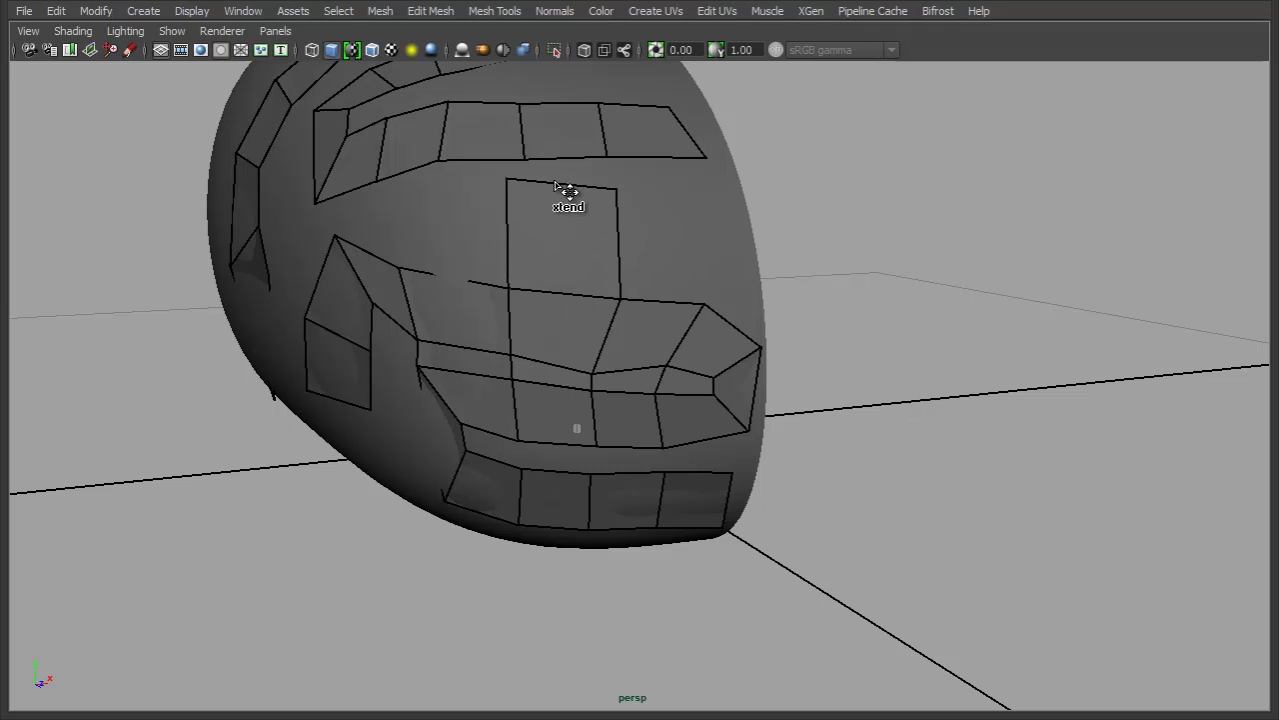
mouse_move(569, 171)
mouse_down()
mouse_move(553, 159)
mouse_move(559, 228)
mouse_up()
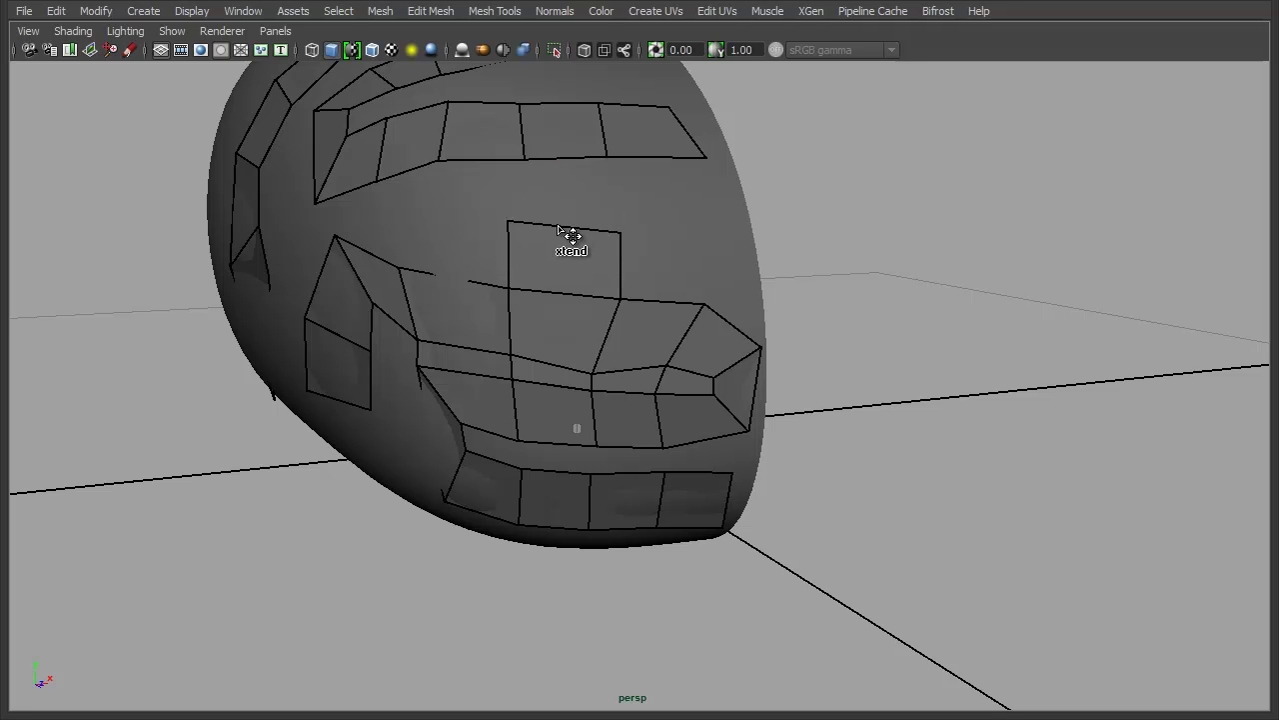
Step: Delete the extra quad above the front strip's top row and pull in the outer corner vertex of the row's rear bend
alt+drag(938, 361, 649, 240)
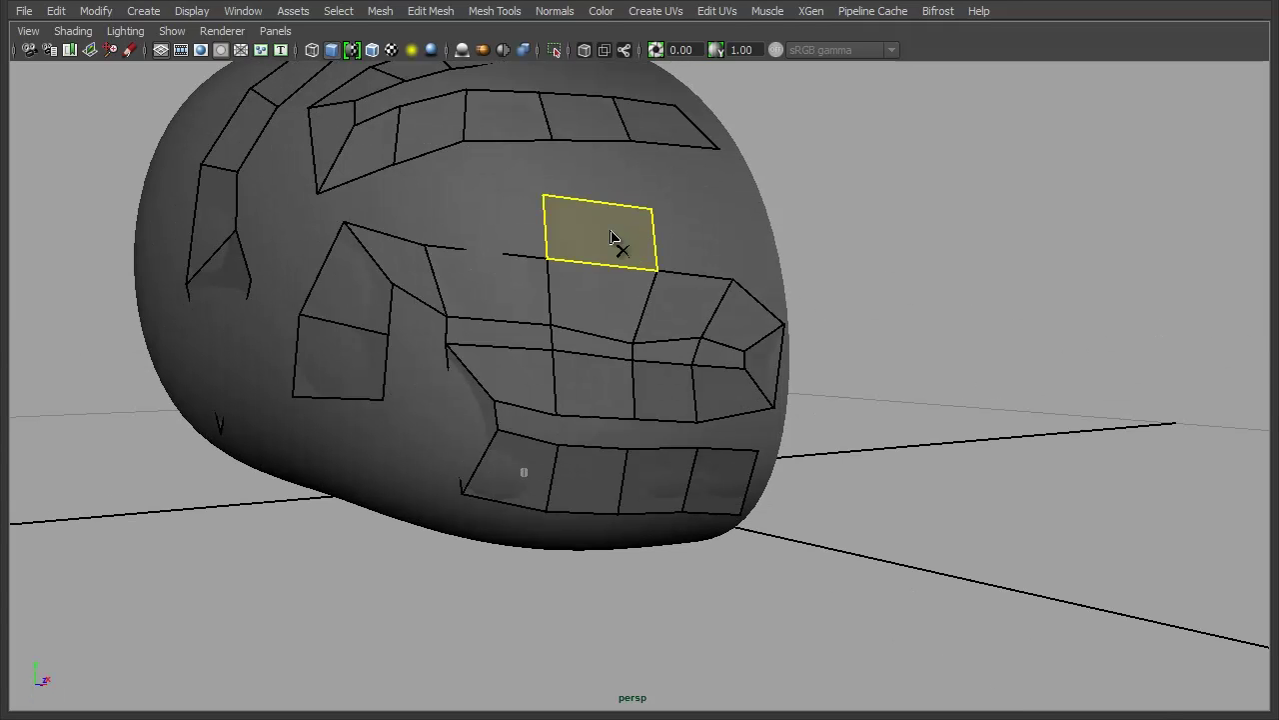
mouse_move(945, 366)
alt+mouse_down()
mouse_move(1005, 380)
mouse_move(422, 323)
mouse_move(474, 372)
mouse_move(463, 434)
alt+mouse_up()
drag(421, 255, 444, 296)
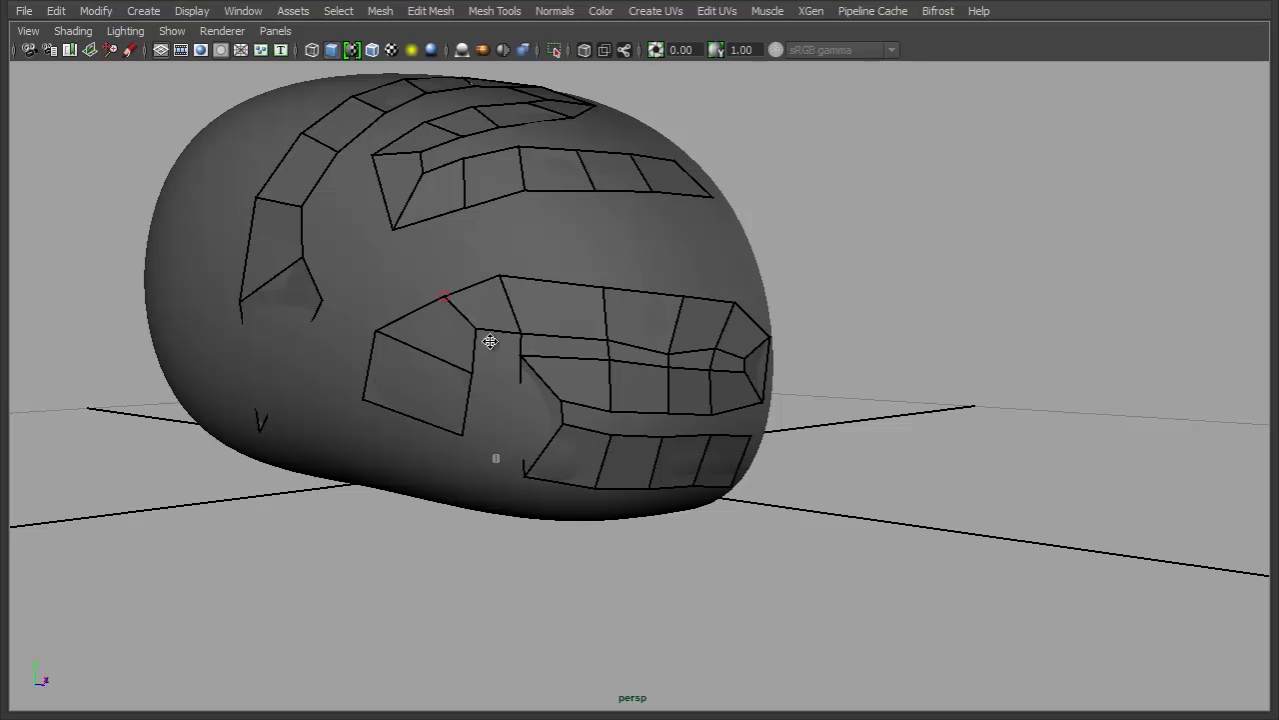
Step: Examine the layout of the fold strips and the gaps between them from several angles
alt+drag(871, 437, 764, 507)
mouse_move(554, 423)
alt+mouse_down()
mouse_move(422, 366)
mouse_move(717, 437)
alt+mouse_up()
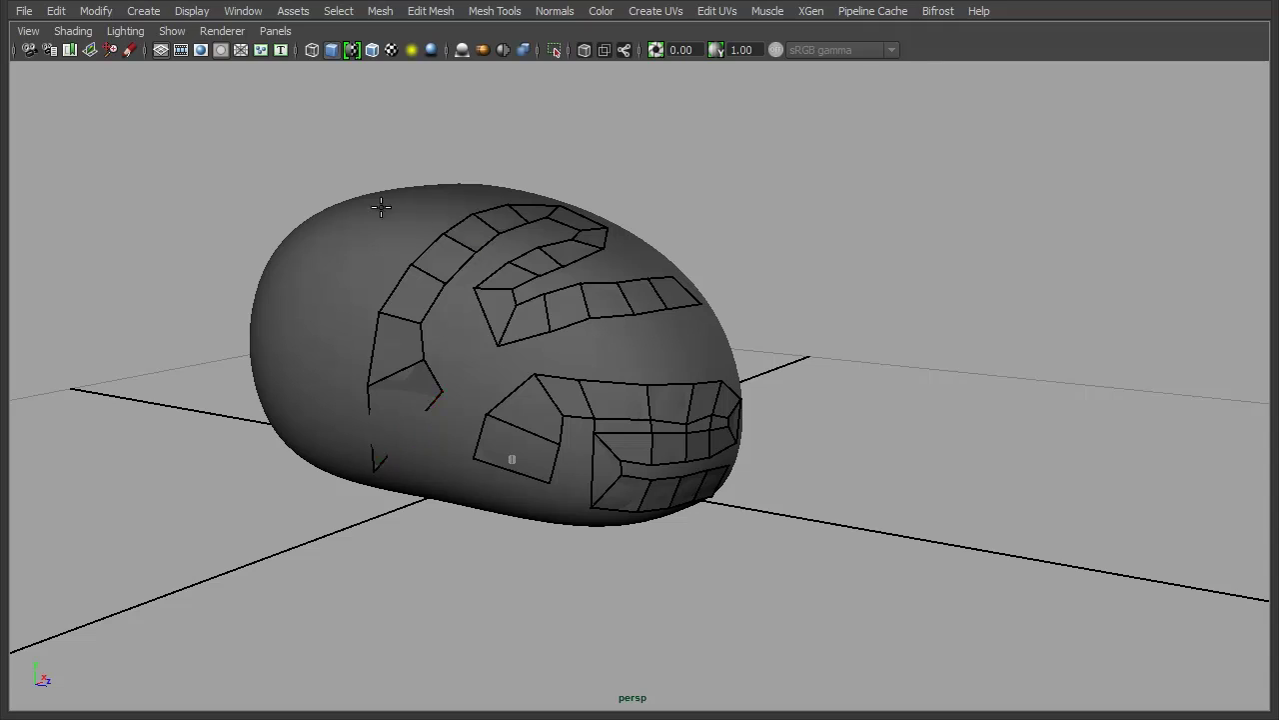
alt+drag(851, 342, 845, 376)
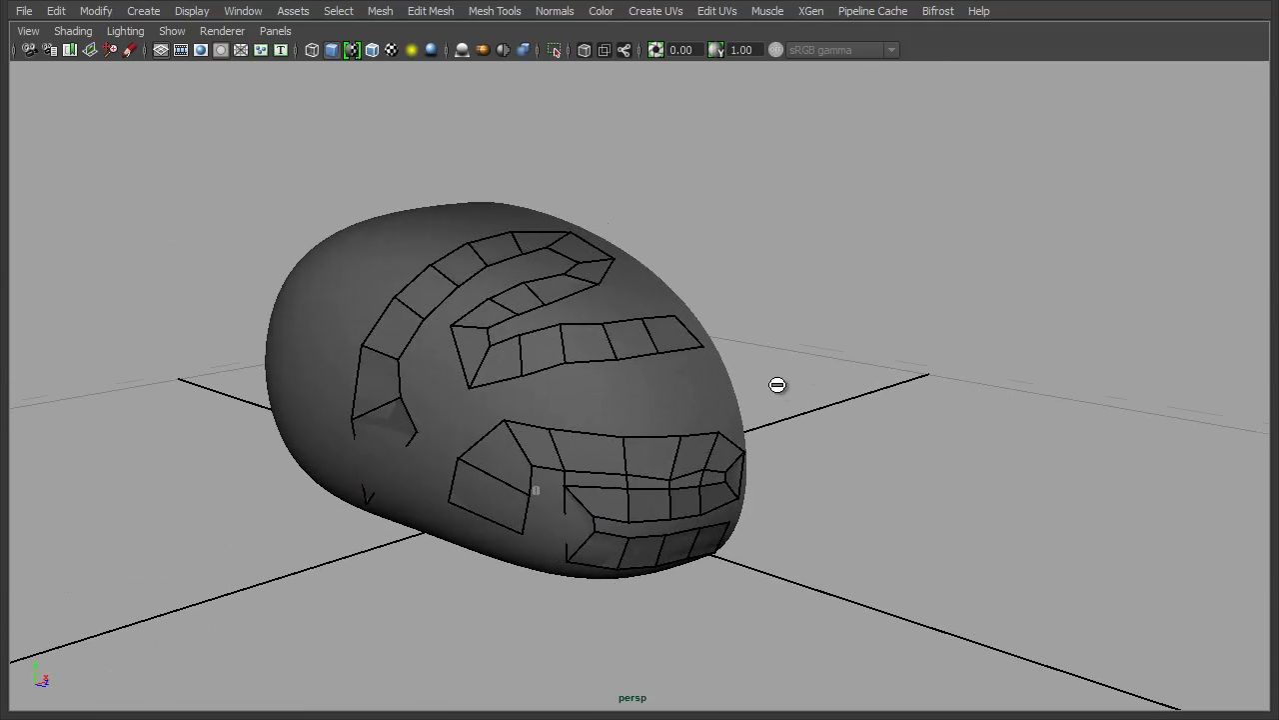
alt+right_drag(778, 385, 691, 537)
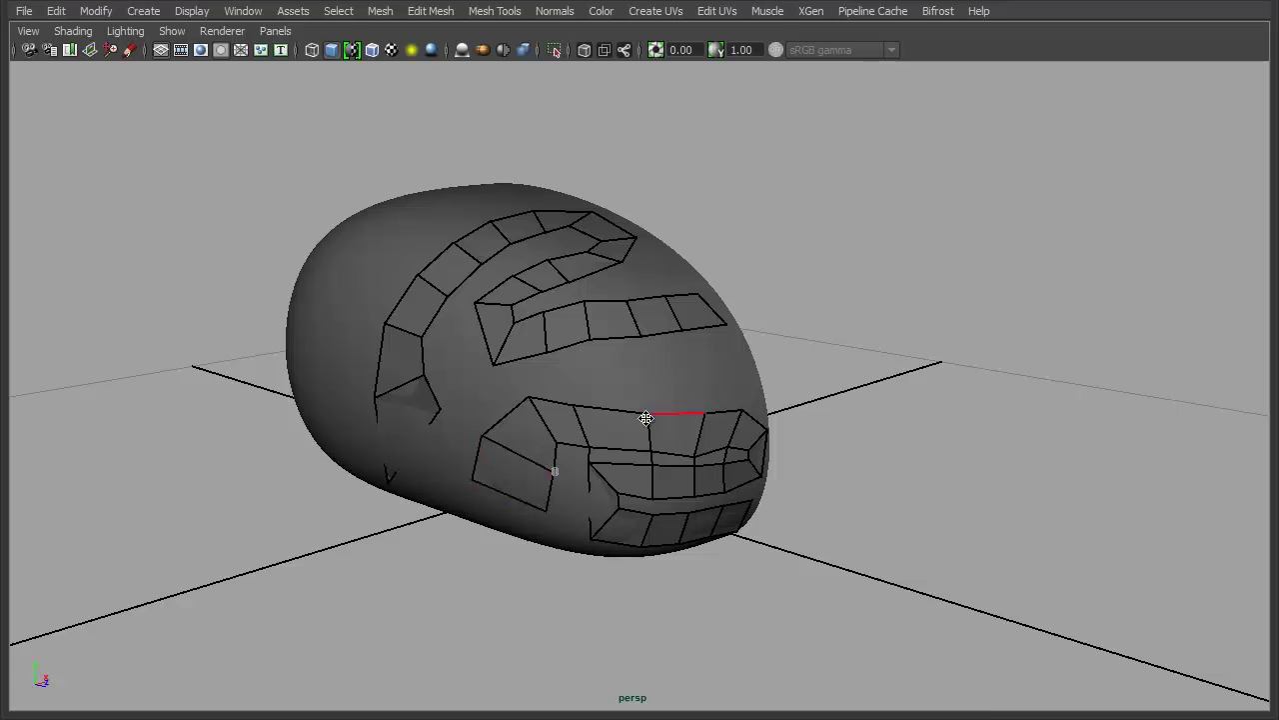
alt+drag(866, 447, 779, 438)
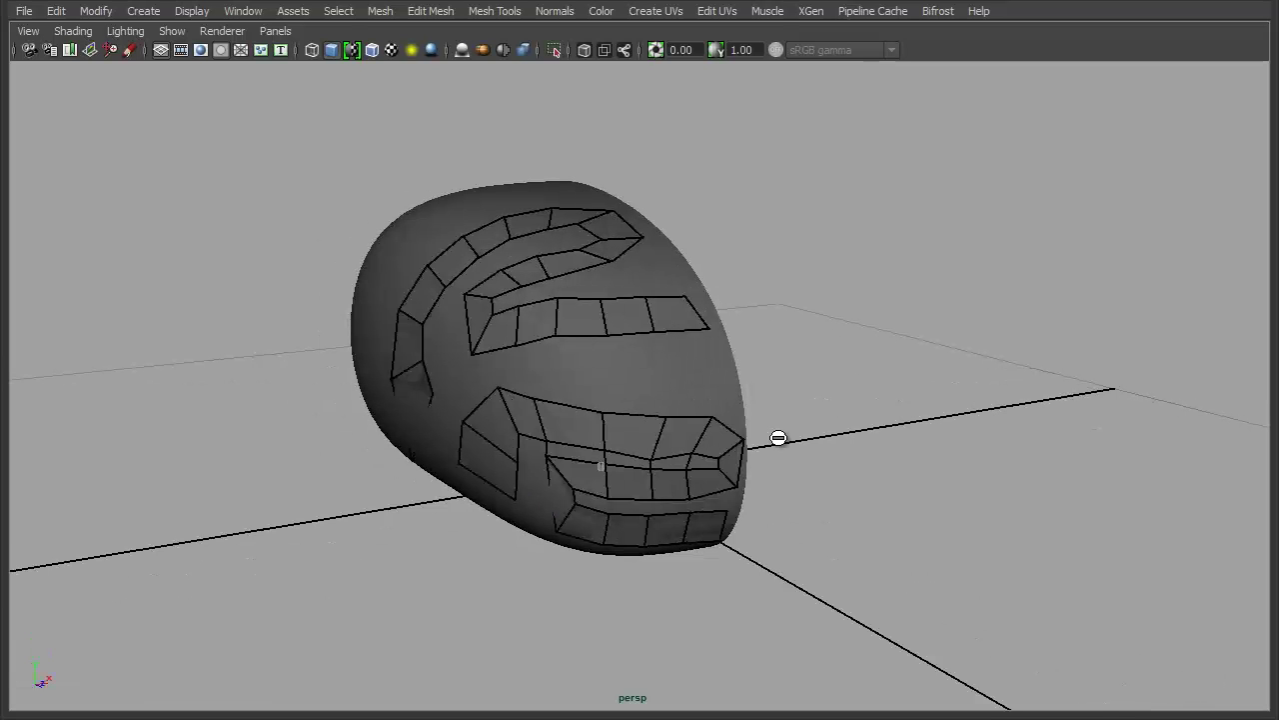
mouse_move(677, 437)
alt+mouse_down()
mouse_move(468, 420)
mouse_move(743, 428)
mouse_move(780, 466)
mouse_move(734, 403)
mouse_move(776, 423)
mouse_move(760, 410)
alt+mouse_up()
alt+drag(933, 526, 973, 518)
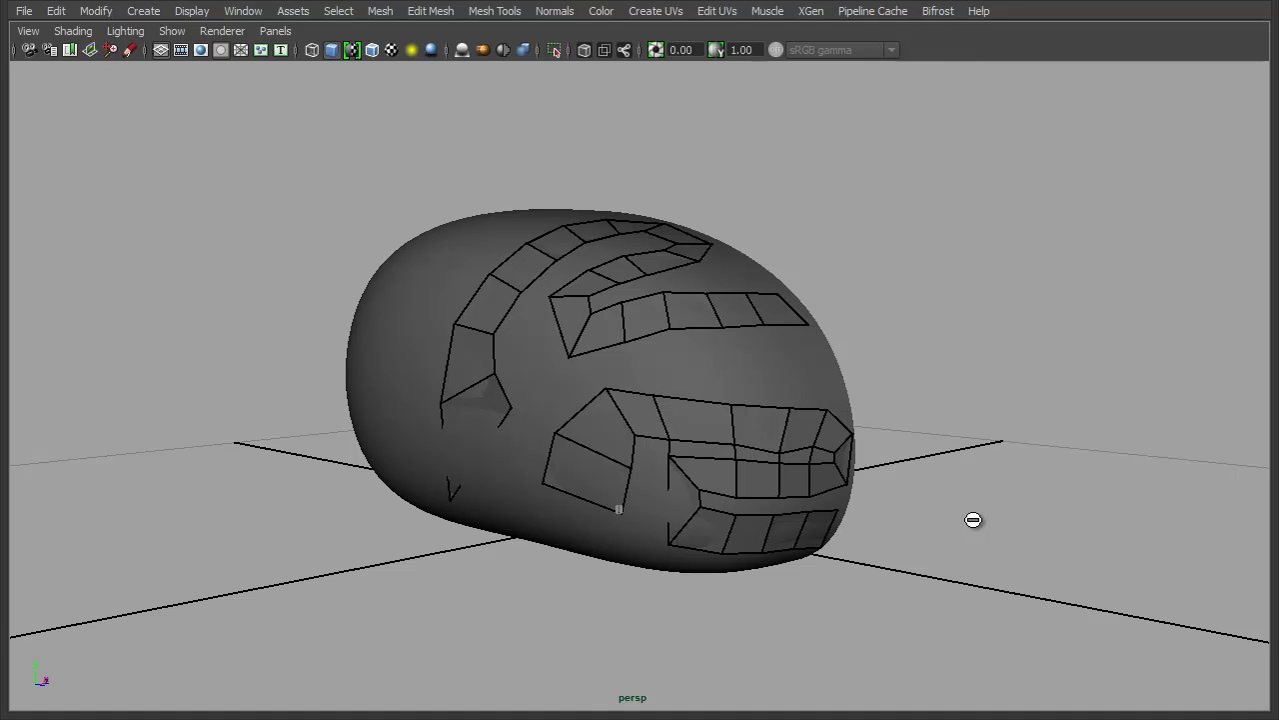
alt+drag(877, 438, 859, 447)
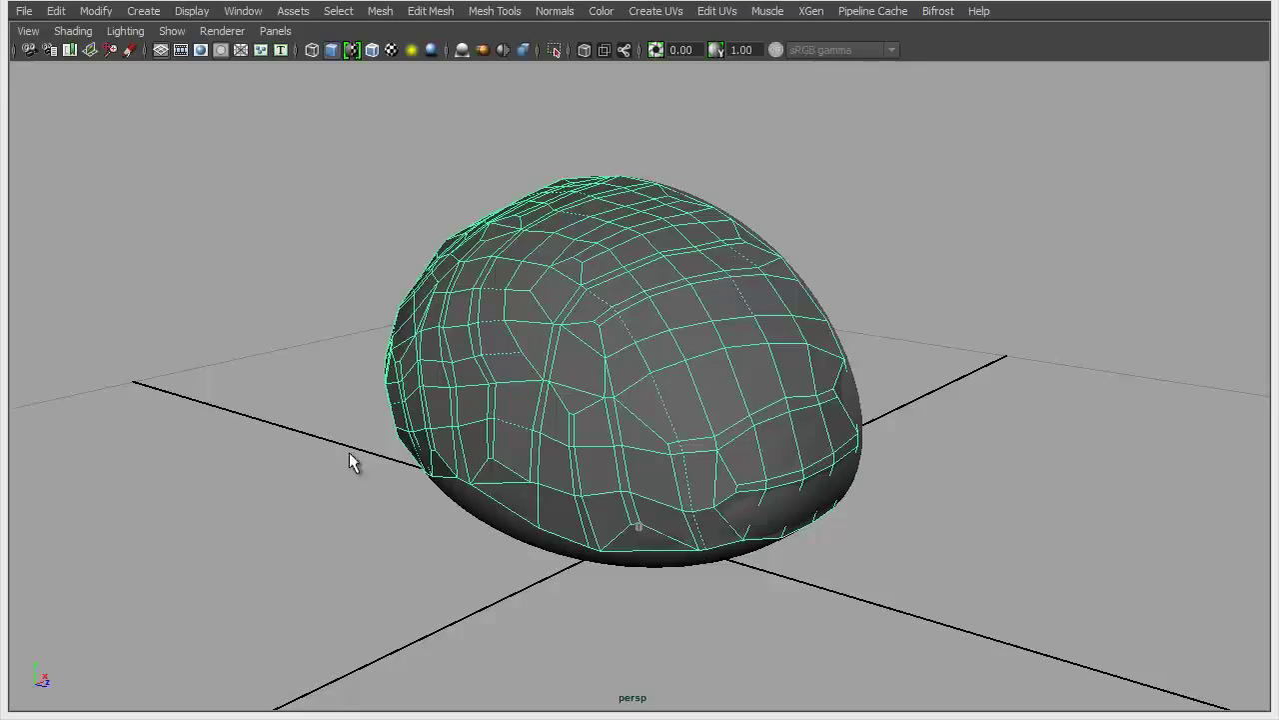
Step: Check the completed quad mesh all around and delete the smooth base body underneath it
alt+drag(629, 422, 641, 283)
alt+drag(655, 401, 824, 445)
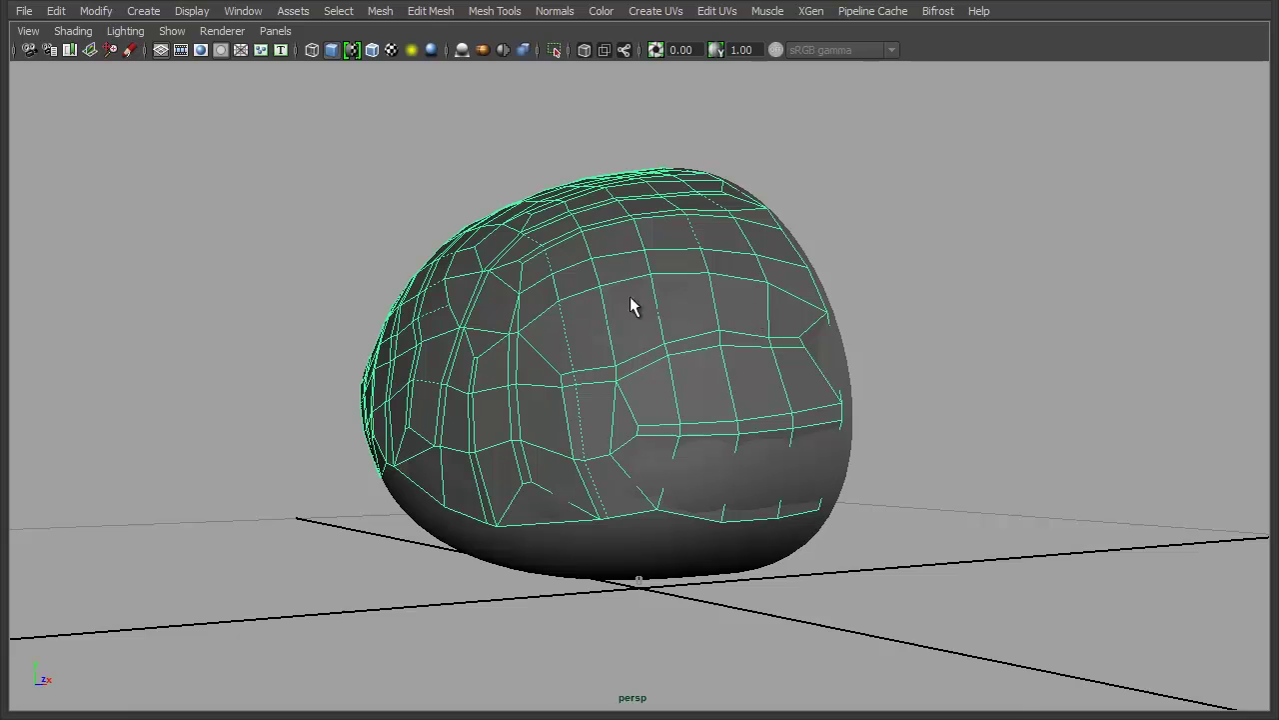
alt+drag(549, 420, 582, 439)
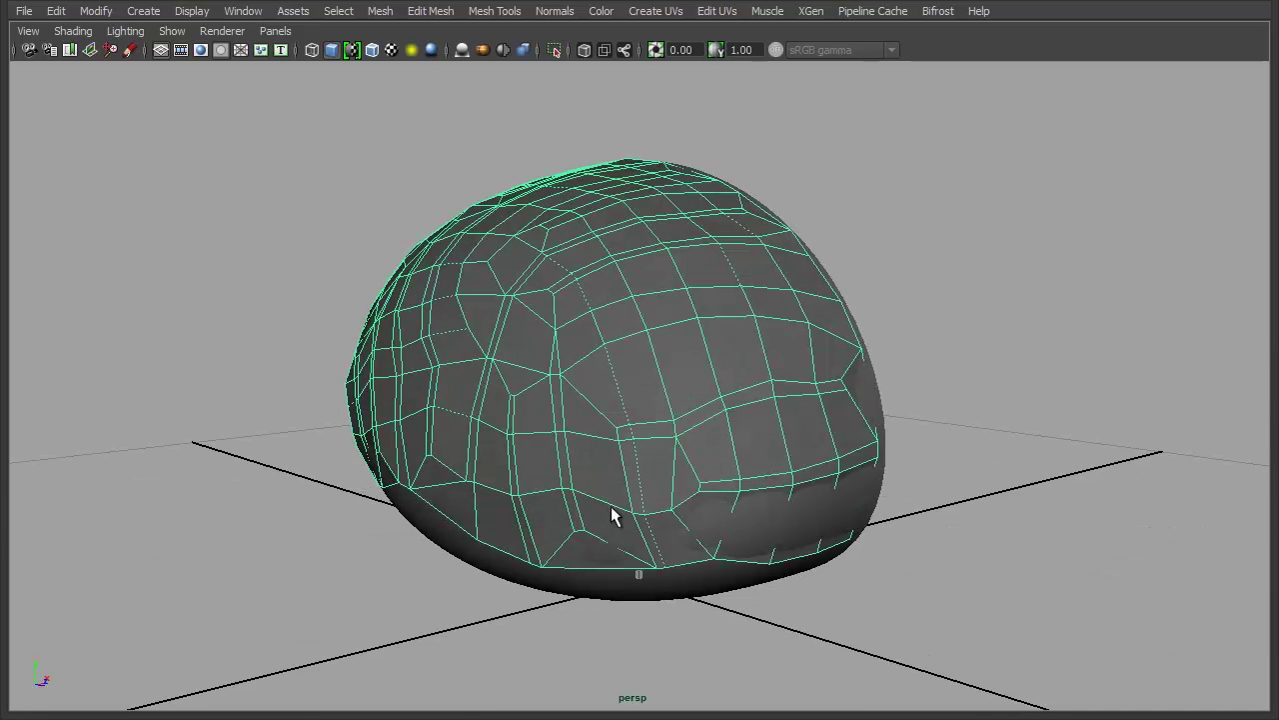
alt+drag(611, 516, 754, 434)
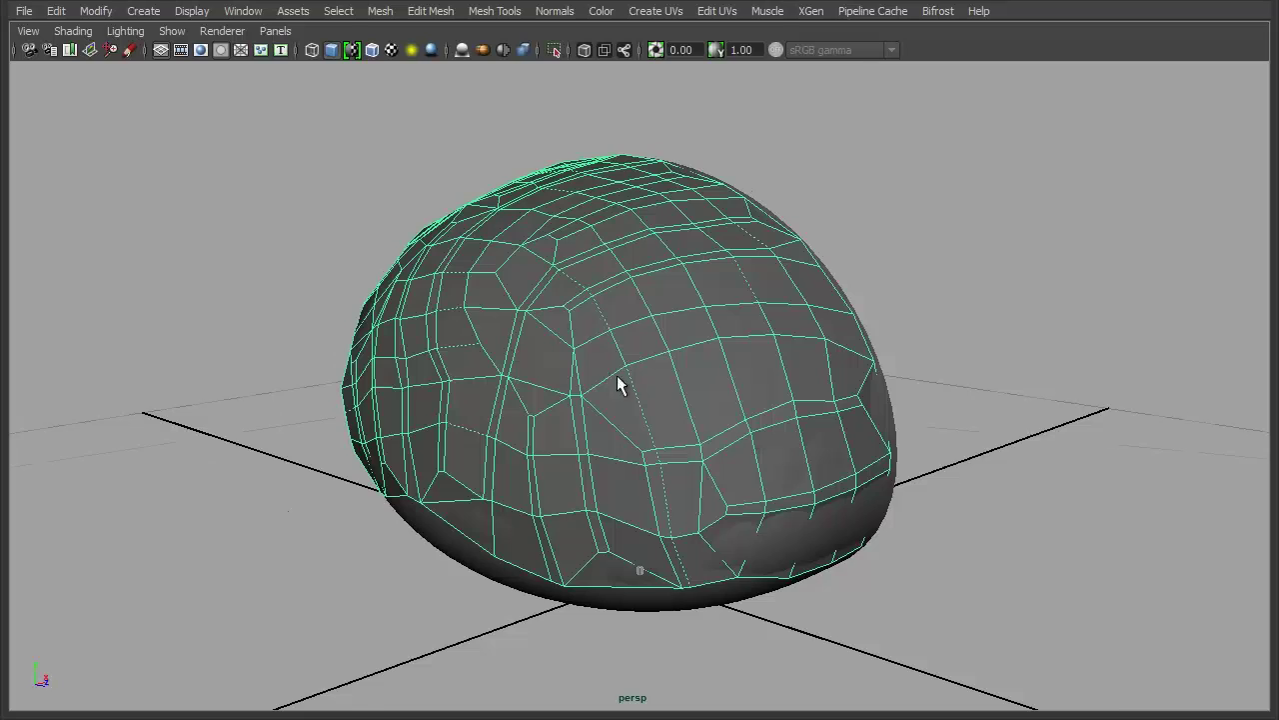
alt+drag(619, 384, 683, 550)
click(487, 547)
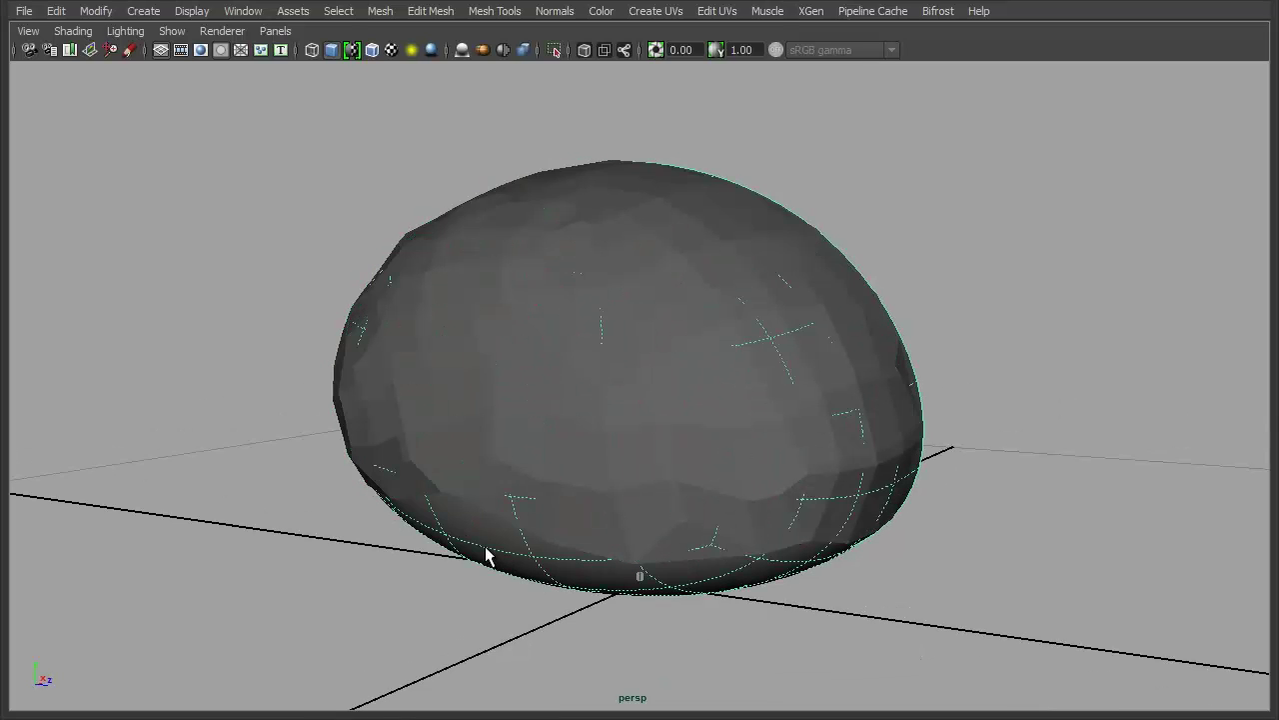
key(Delete)
Step: Preview the edge loop running along the front fold strip of the quad mesh with the Multi-Cut tool
alt+drag(1031, 414, 684, 447)
click(699, 394)
mouse_move(700, 394)
alt+mouse_down()
mouse_move(974, 440)
mouse_move(799, 428)
mouse_move(805, 465)
mouse_move(882, 456)
mouse_move(797, 486)
mouse_move(839, 485)
mouse_move(716, 390)
alt+mouse_up()
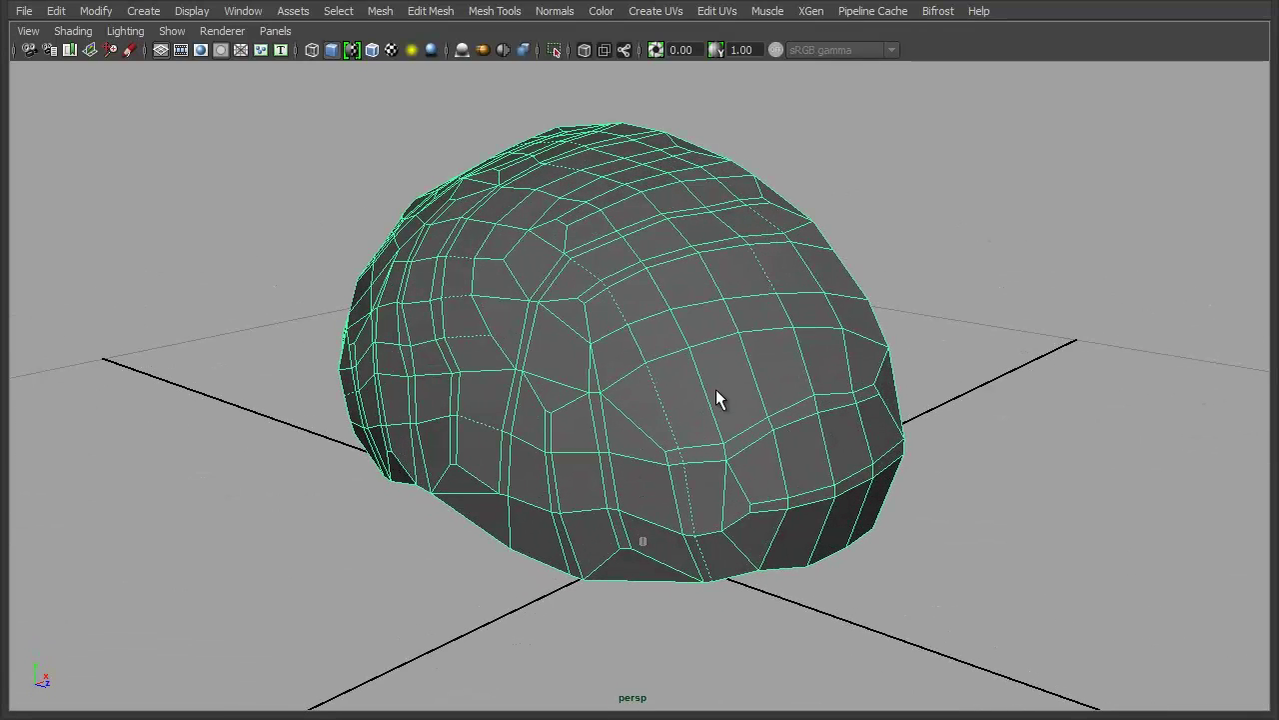
key(q)
click(719, 367)
shift+right_click(720, 376)
shift+right_drag(720, 376, 611, 377)
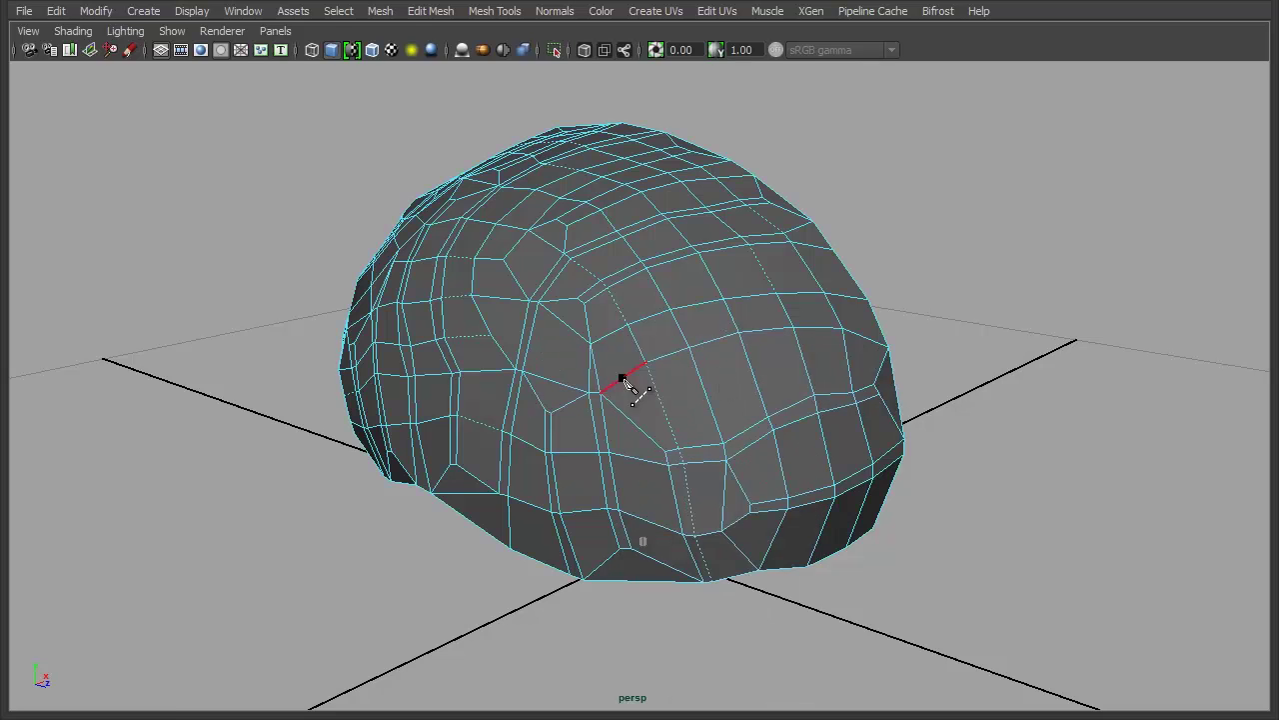
ctrl+click(706, 386)
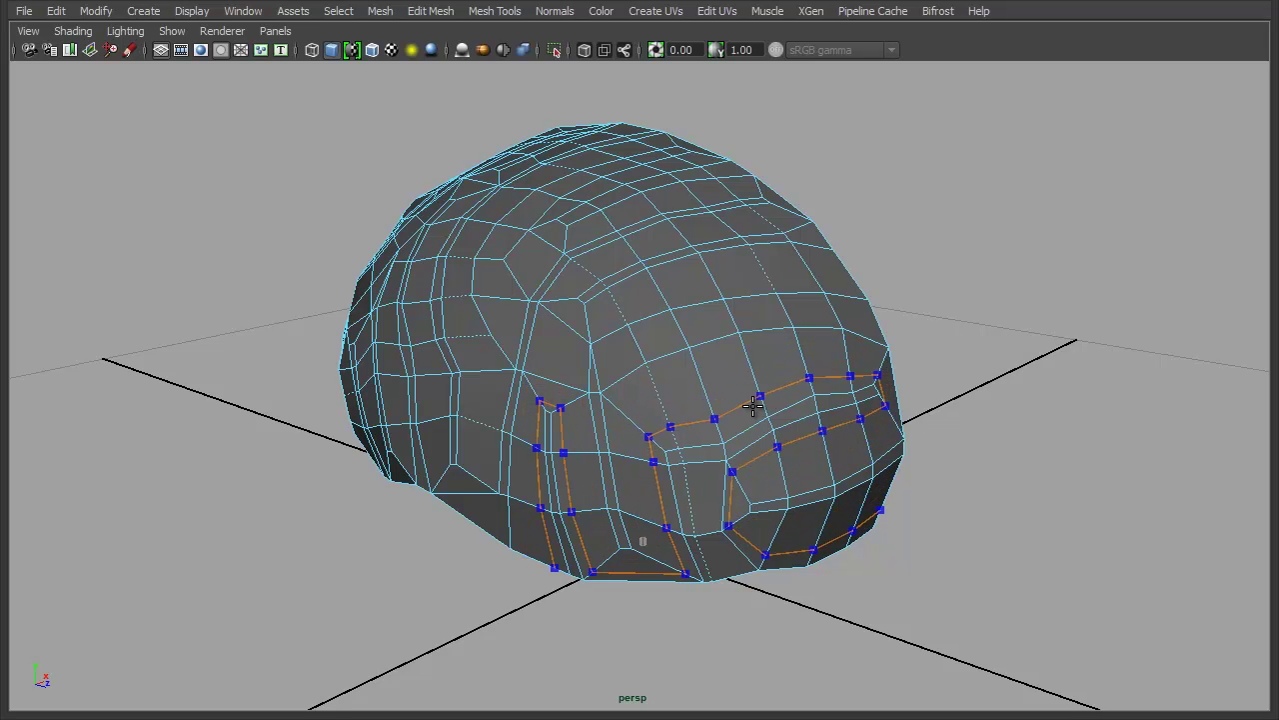
Step: Select the full face loops of the front fold strip and the winding strip above it
right_drag(706, 367, 789, 410)
alt+drag(1019, 469, 986, 460)
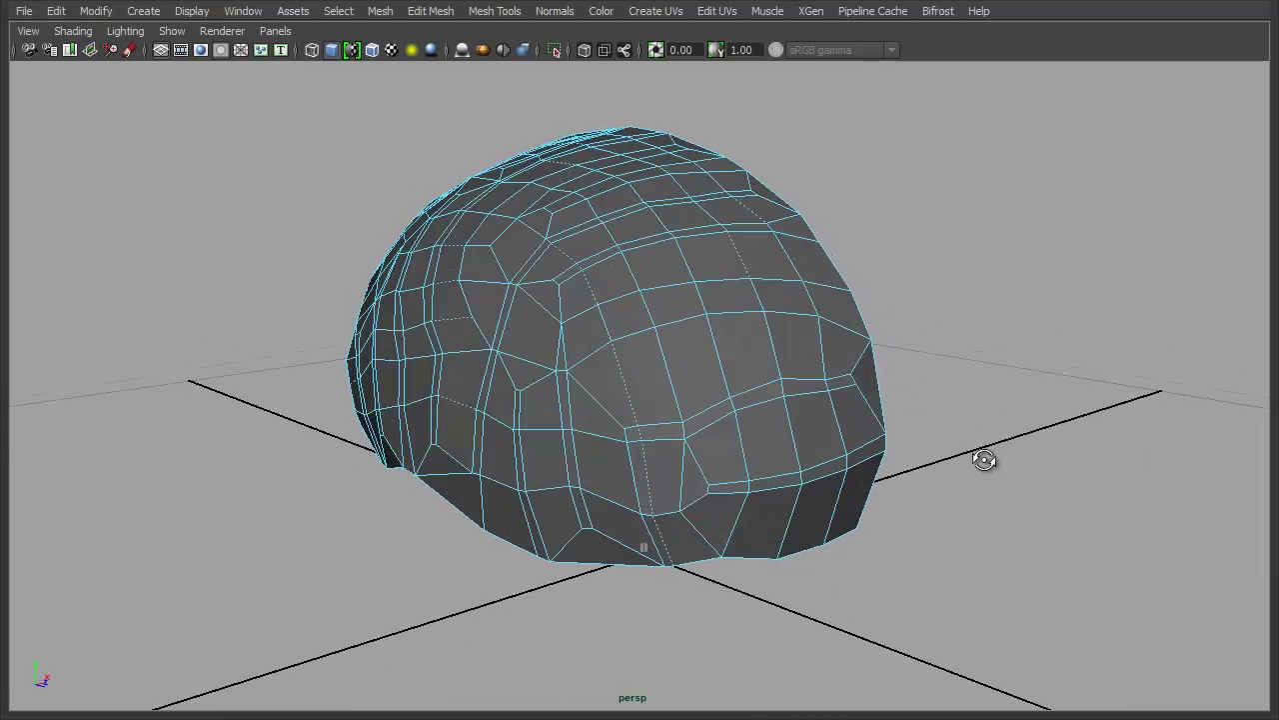
click(845, 501)
shift+double_click(797, 516)
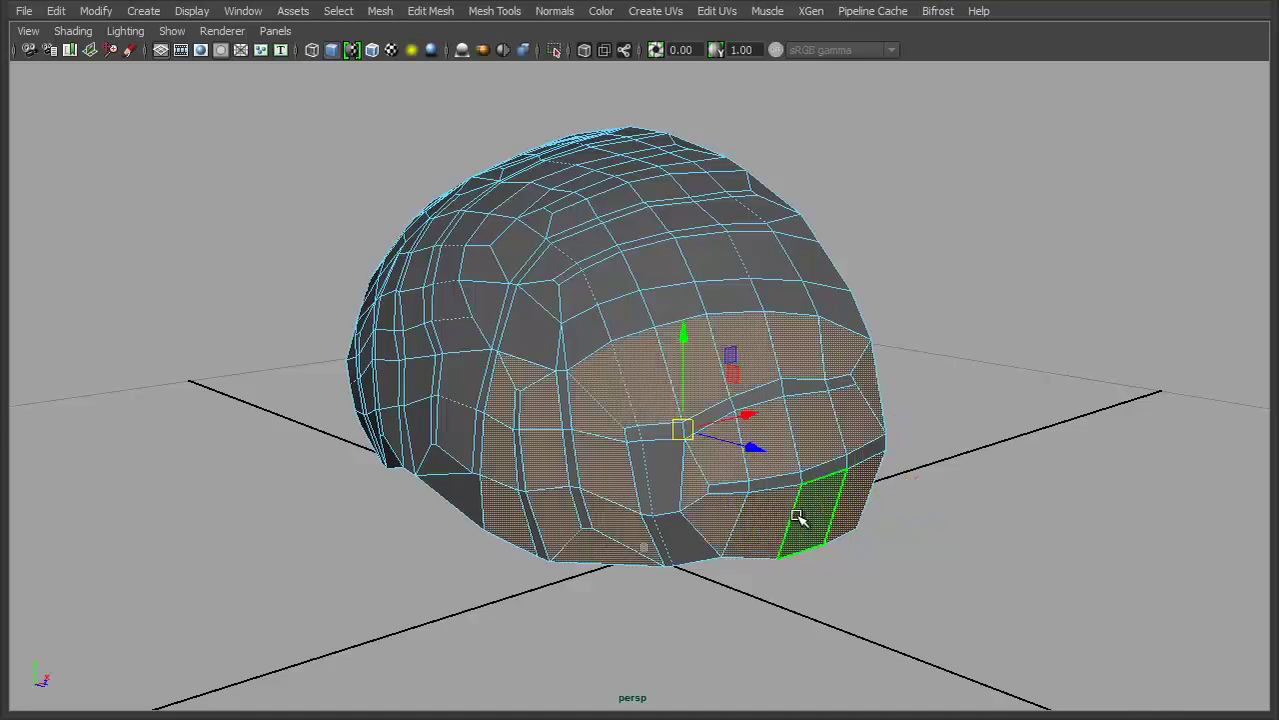
alt+drag(889, 534, 986, 344)
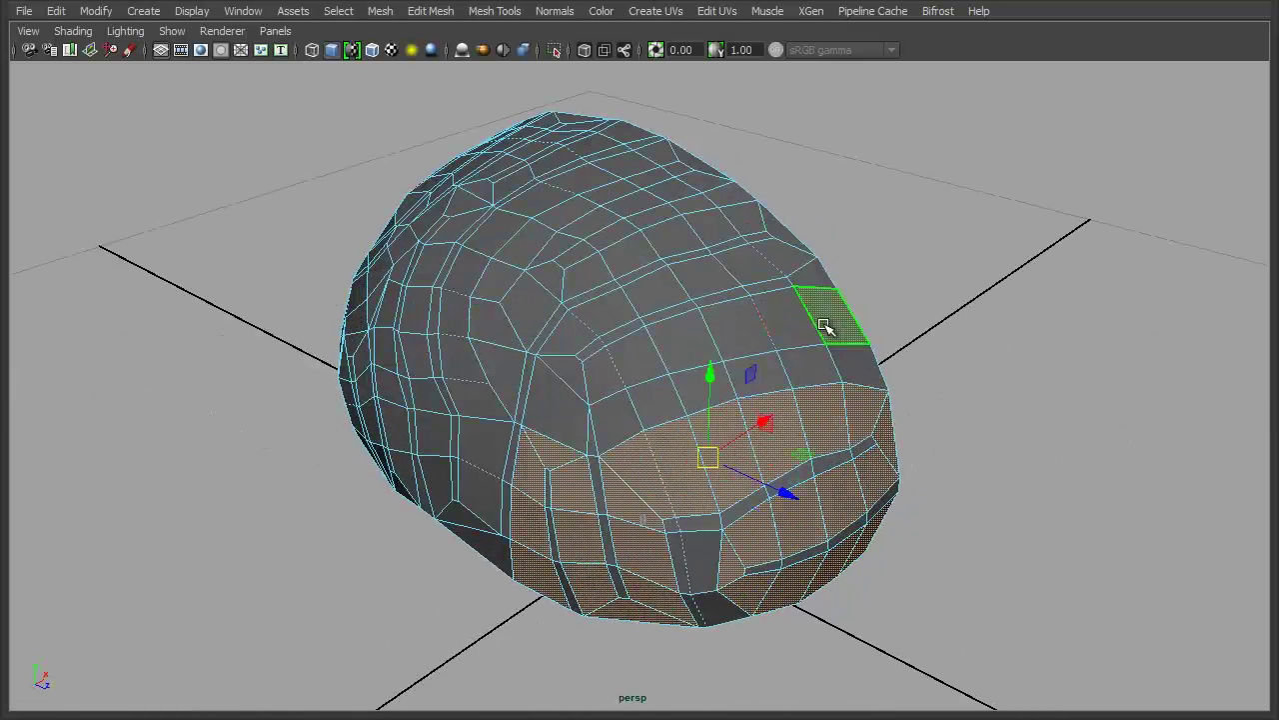
shift+double_click(802, 327)
mouse_move(800, 327)
alt+mouse_down()
mouse_move(737, 514)
mouse_move(788, 334)
alt+mouse_up()
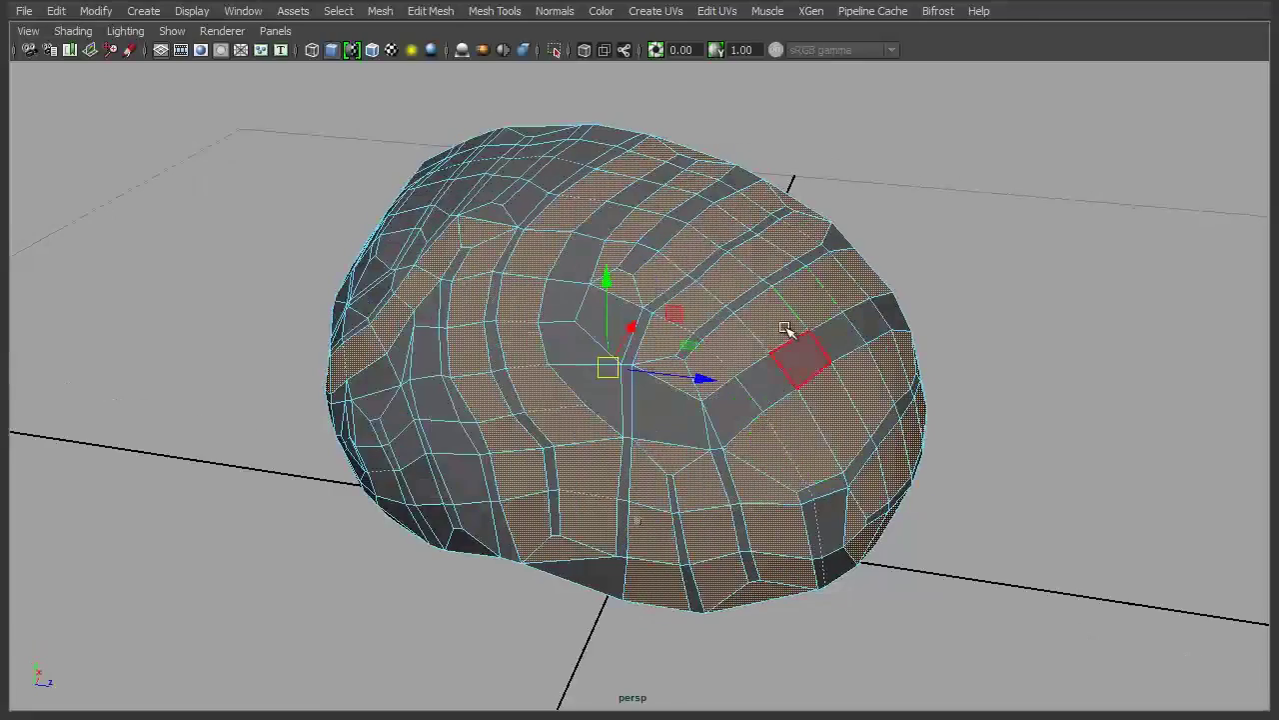
Step: Add the fold strip faces at the back of the mesh to the selection, undoing the unwanted loop
alt+drag(392, 585, 623, 570)
alt+drag(605, 526, 758, 600)
shift+double_click(465, 403)
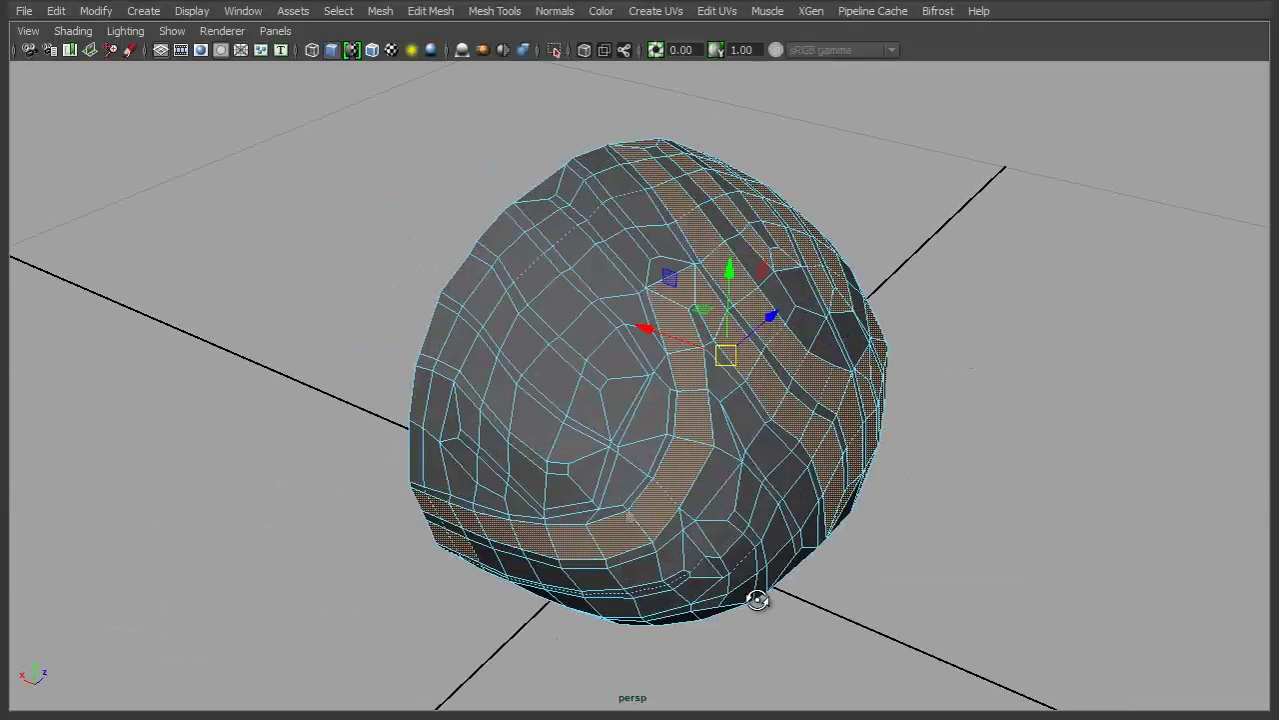
shift+double_click(449, 347)
key(ctrl+z)
alt+drag(1027, 604, 1027, 573)
alt+drag(1063, 503, 999, 505)
drag(394, 244, 451, 324)
Step: Extrude the selected fold strip faces outward with a thickness of 0.1
alt+drag(1086, 503, 789, 450)
shift+right_click(697, 244)
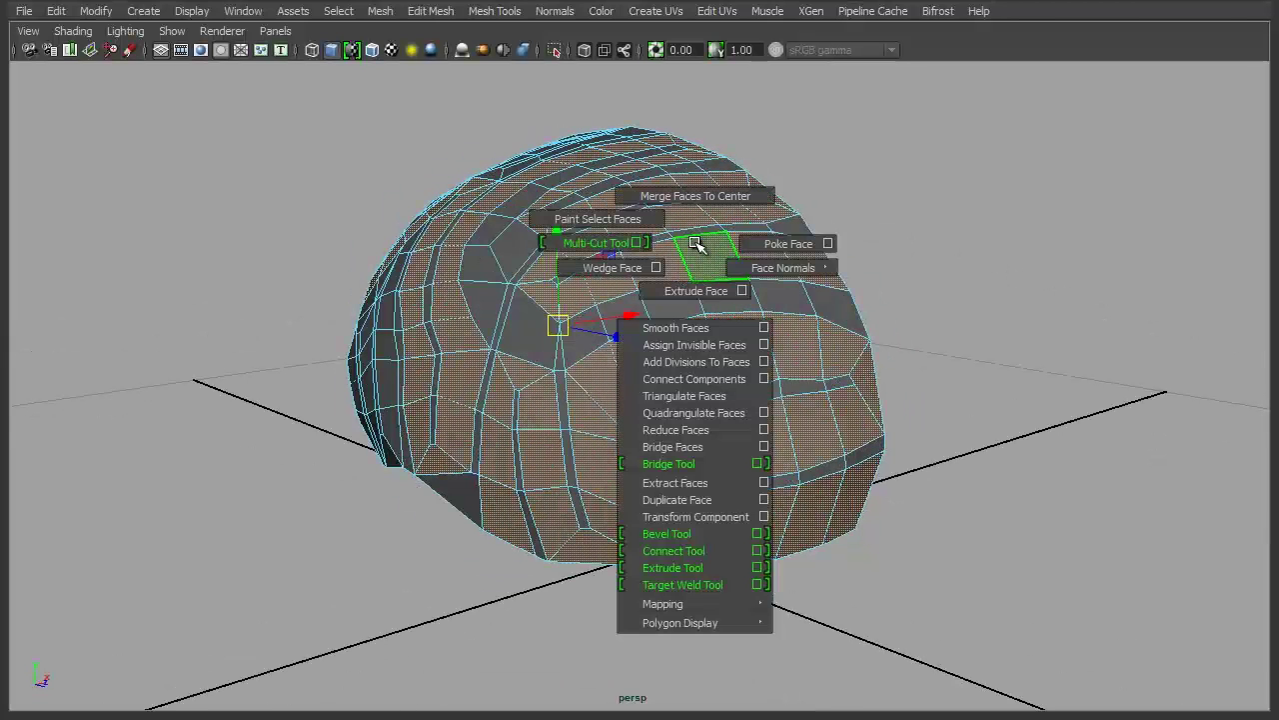
click(698, 286)
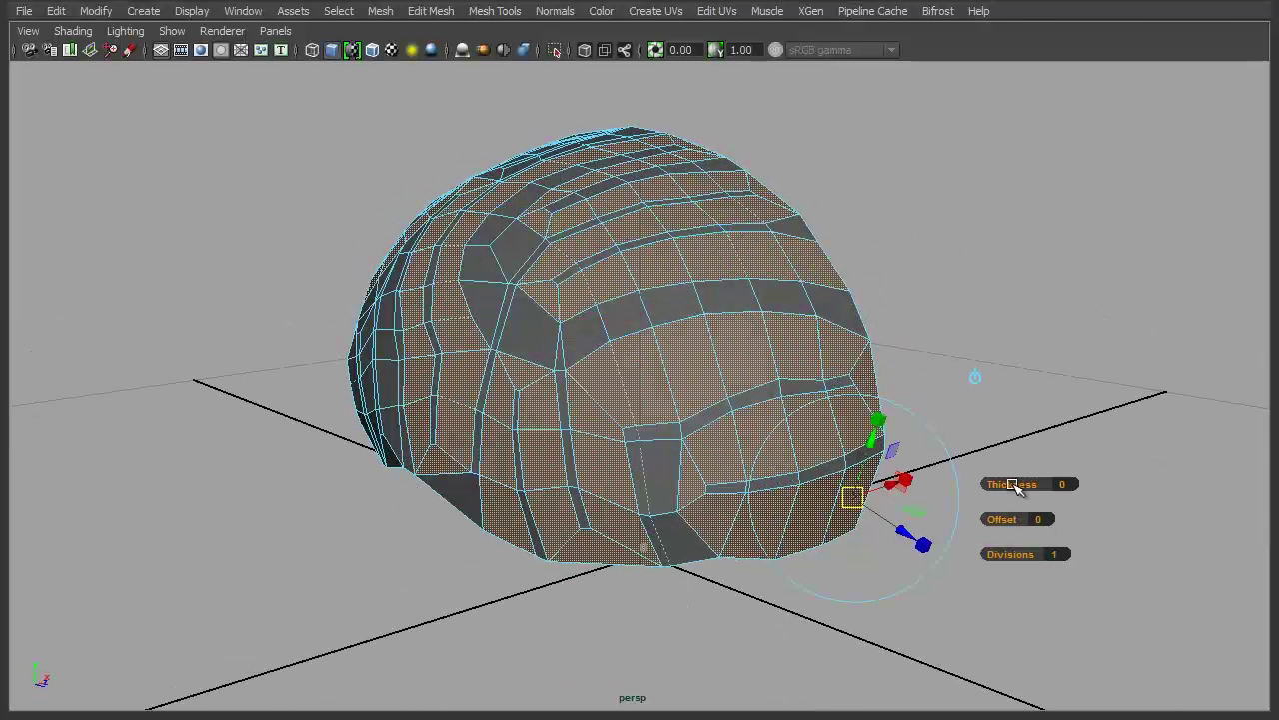
drag(1025, 485, 1025, 485)
alt+middle_drag(1046, 274, 1032, 291)
alt+right_drag(1031, 291, 965, 272)
Step: Restore the full interface, select the mesh as an object and set its face extrusion's thickness to 0.025
key(ctrl+space)
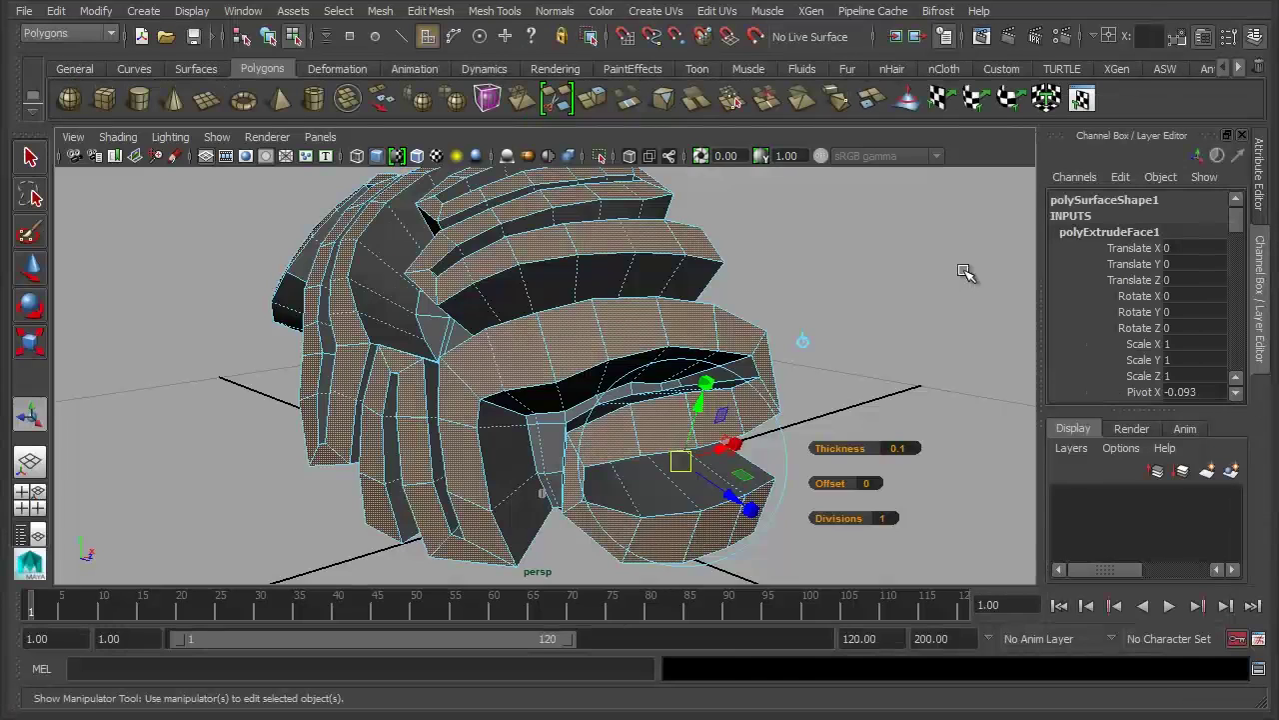
right_drag(654, 320, 815, 241)
click(697, 328)
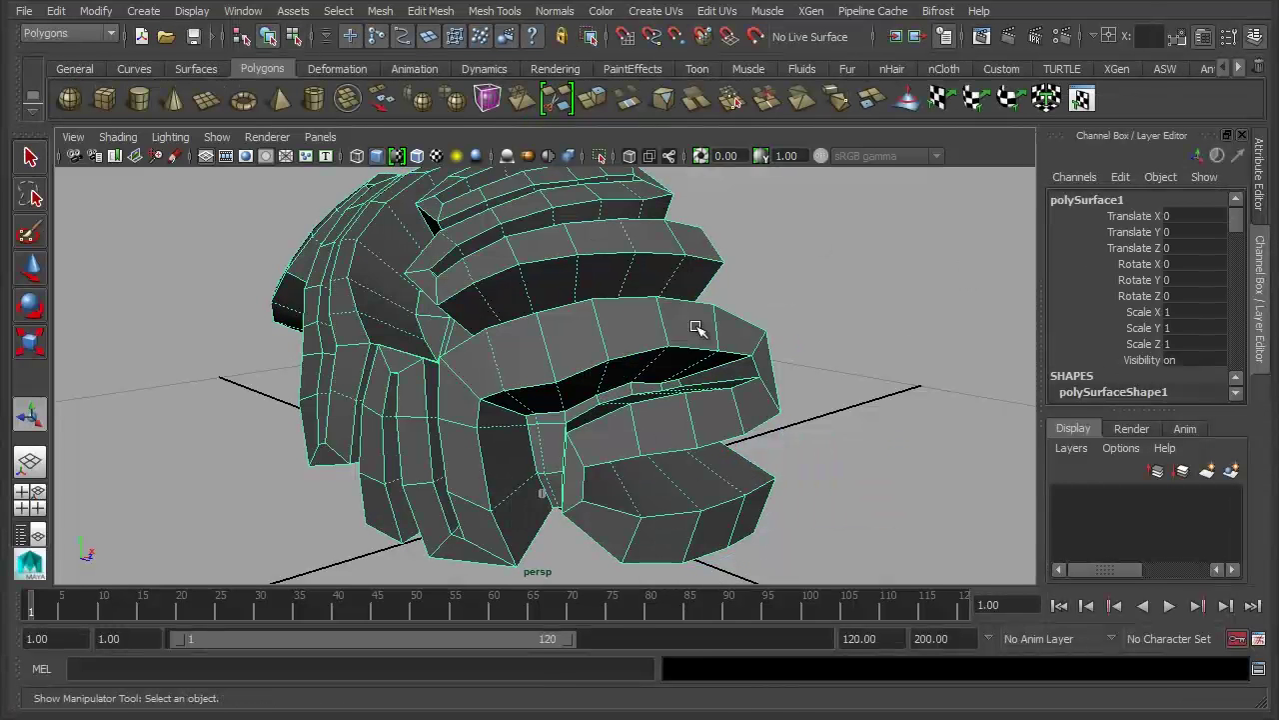
drag(1239, 229, 1236, 246)
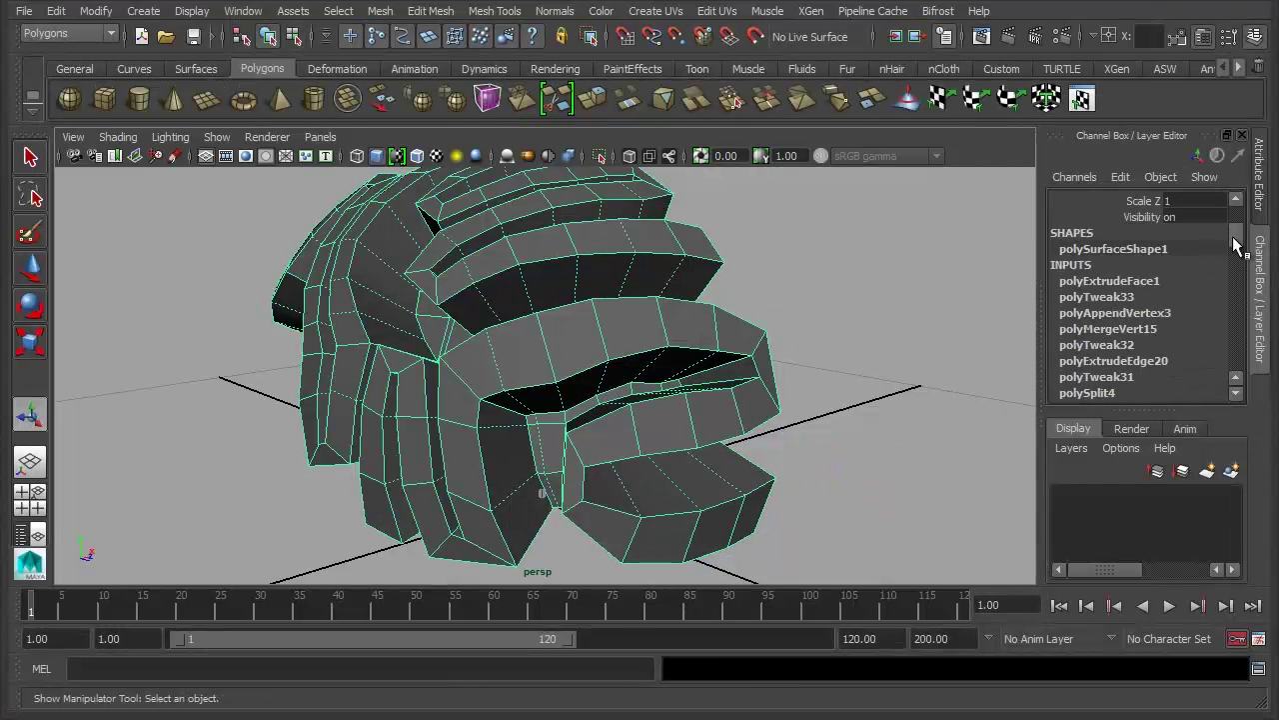
click(1135, 283)
scroll(1237, 240, down, 7)
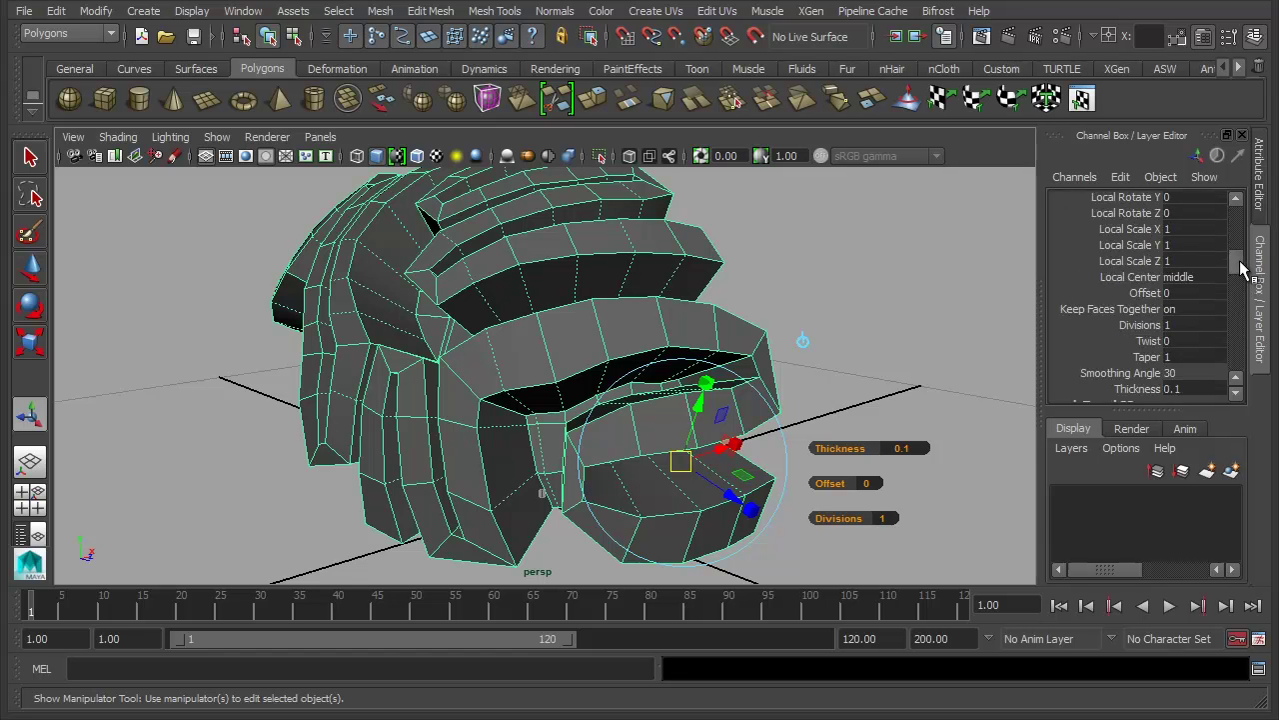
scroll(1243, 268, down, 2)
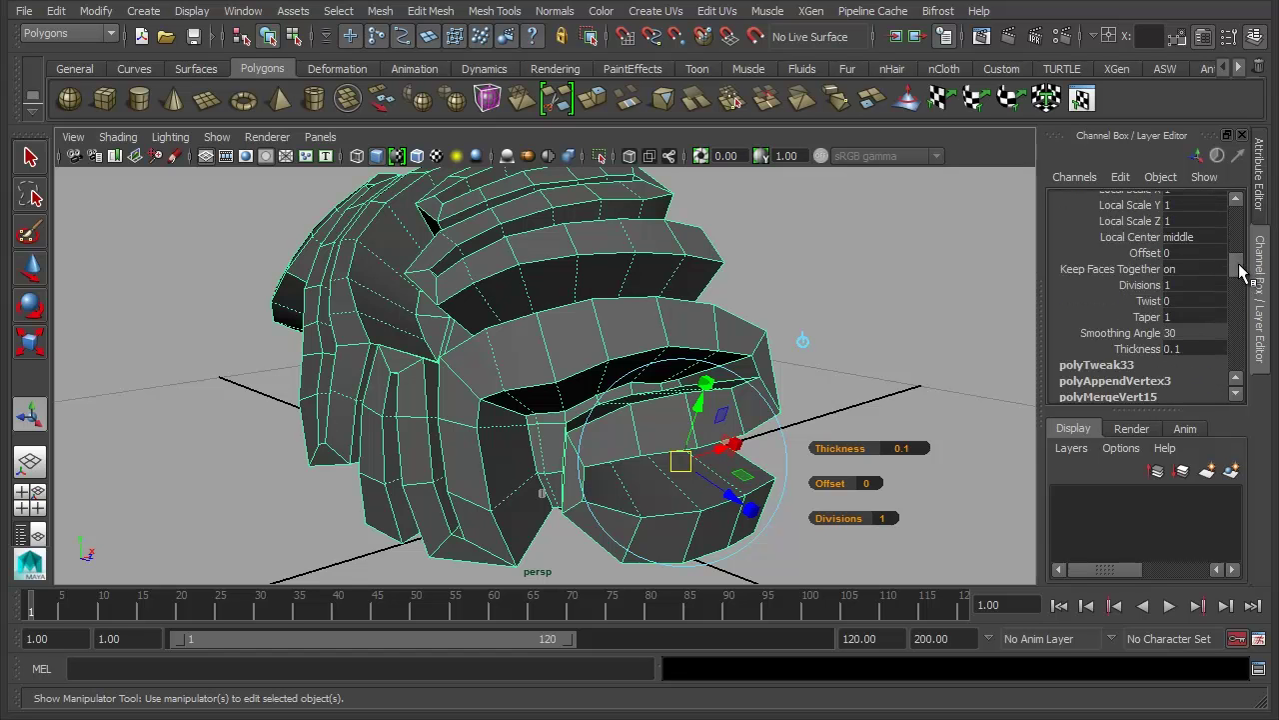
click(1198, 347)
text(0.02)
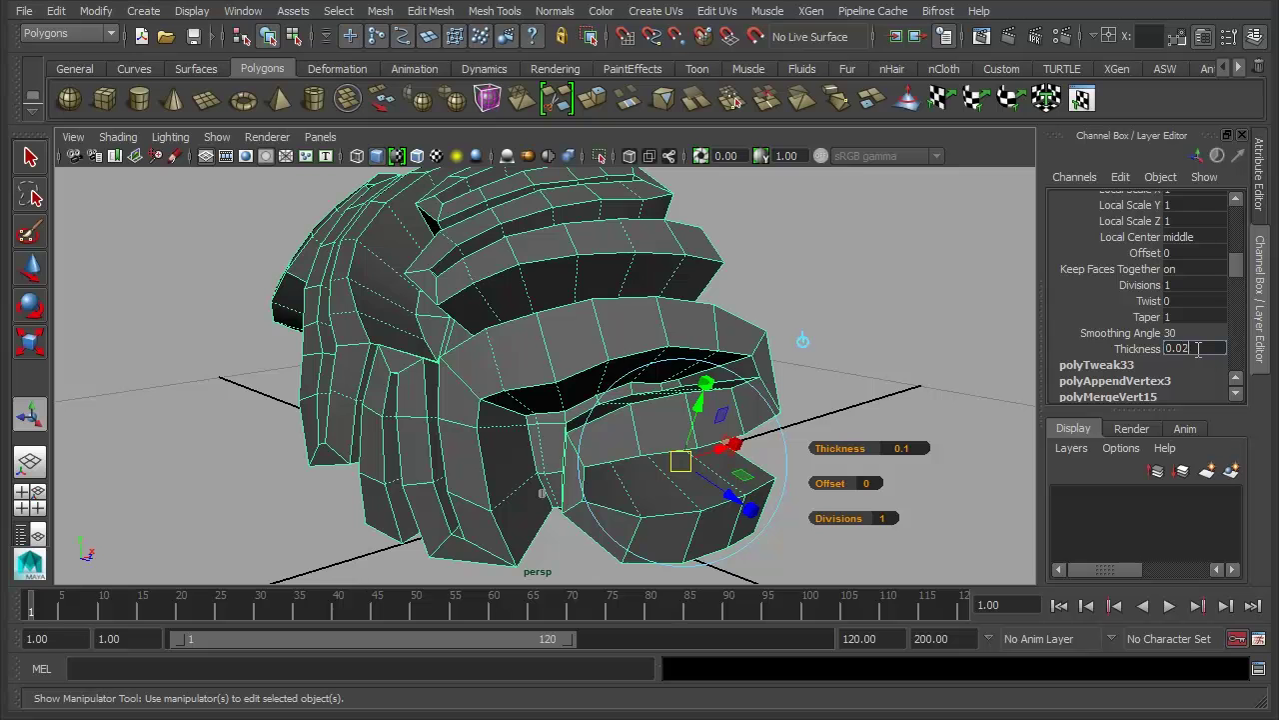
text(5)
key(Return)
Step: Turn on smooth mesh preview, deselect the mesh and inspect the rounded folds
alt+drag(578, 264, 595, 249)
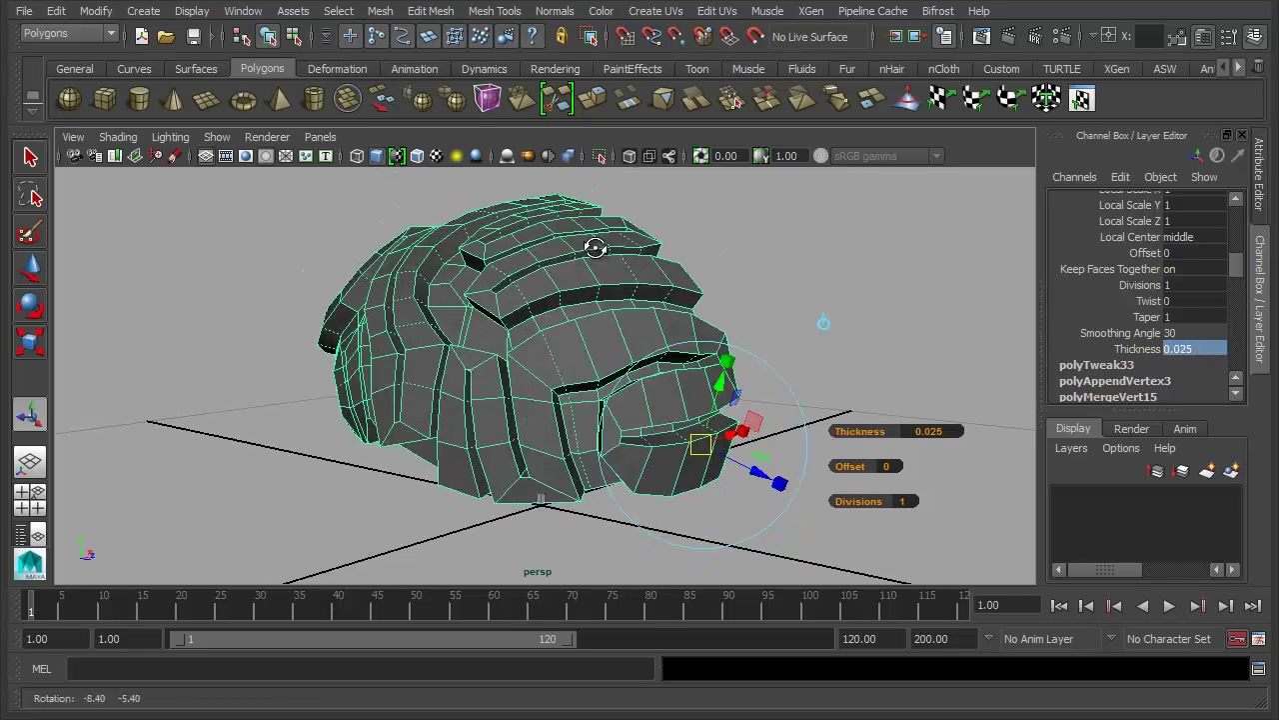
key(3)
click(748, 297)
alt+drag(702, 386, 723, 419)
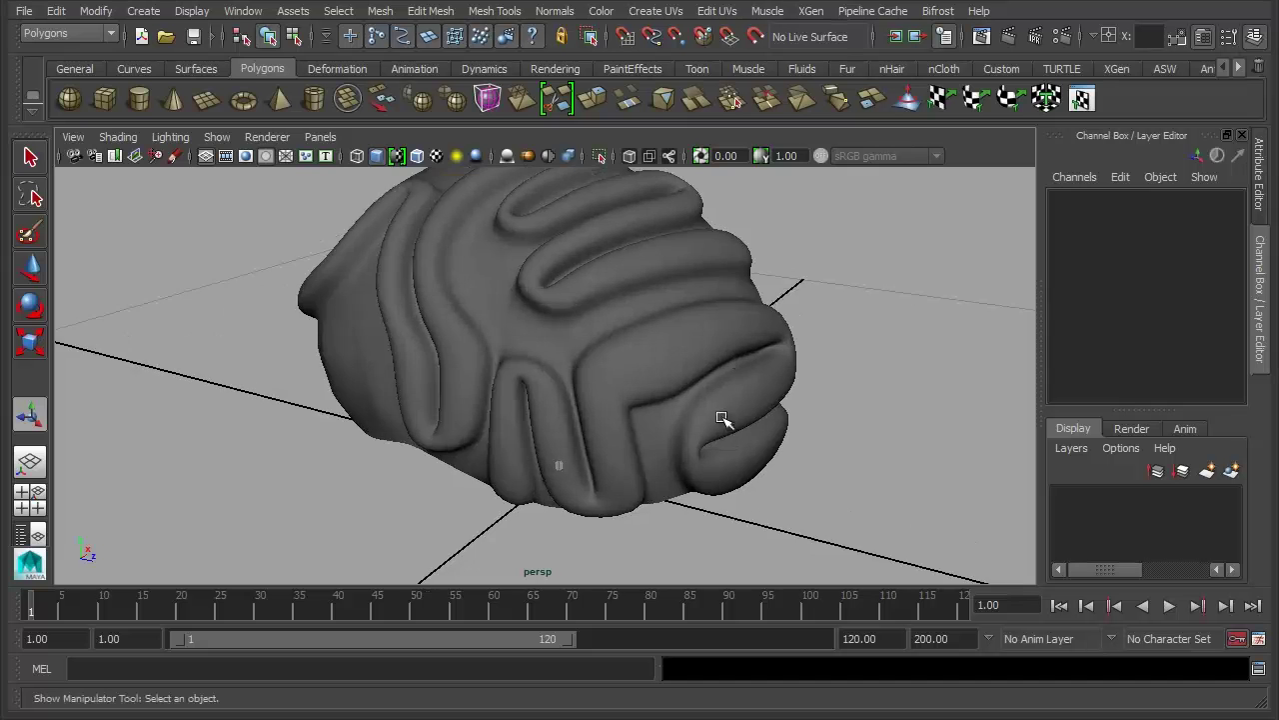
alt+drag(670, 337, 630, 450)
Step: Switch the mesh to face selection and select the winding strip faces on its lower side
click(576, 400)
right_drag(632, 439, 620, 479)
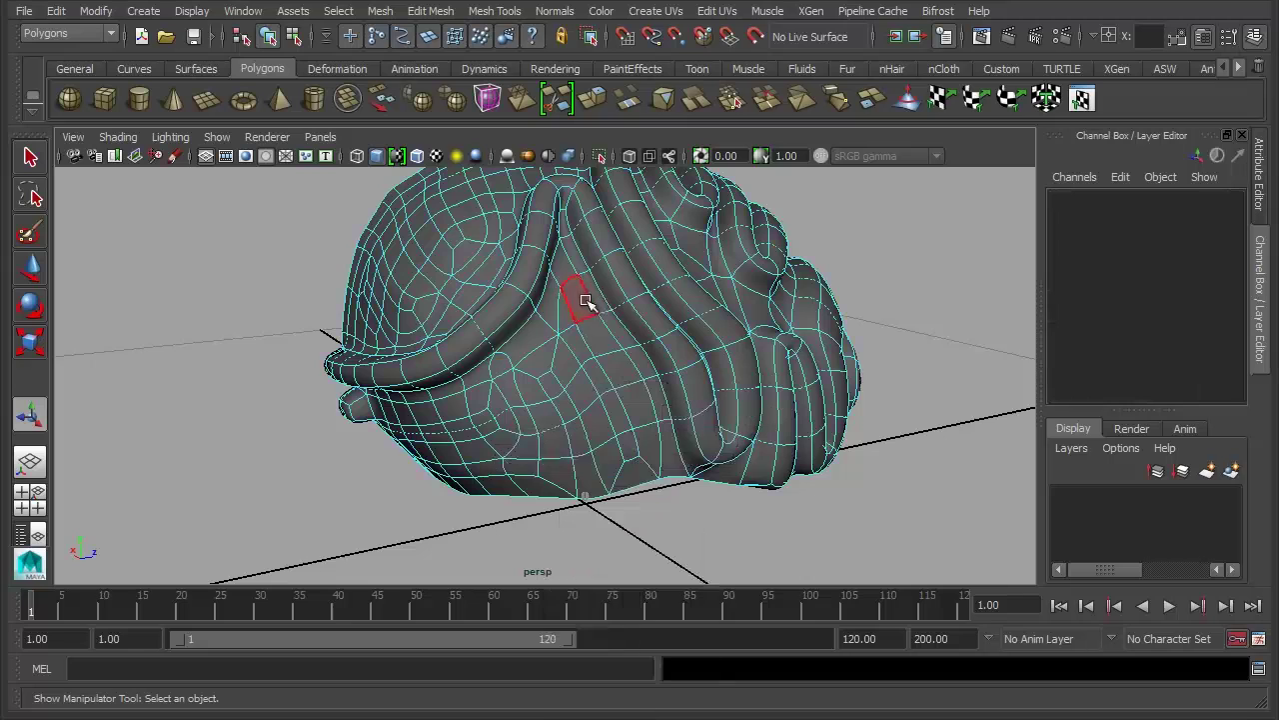
click(579, 295)
shift+double_click(599, 346)
alt+drag(693, 521, 724, 462)
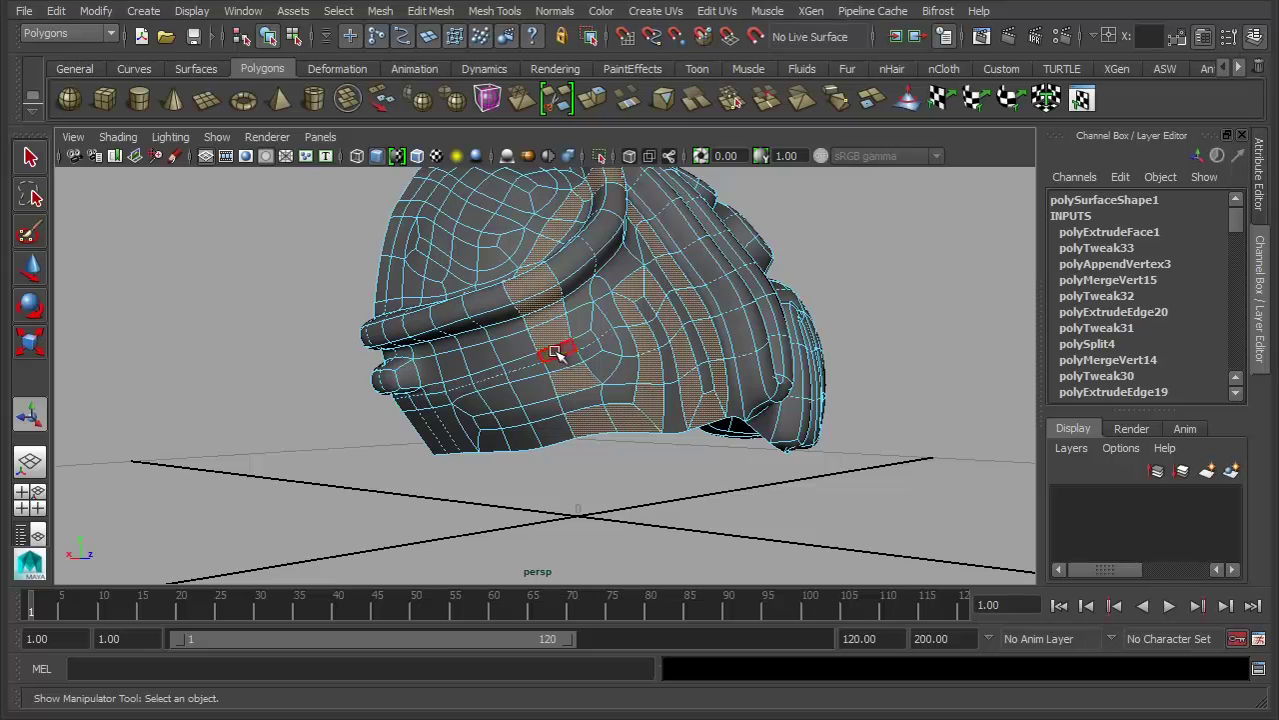
alt+drag(542, 306, 414, 334)
drag(283, 237, 586, 490)
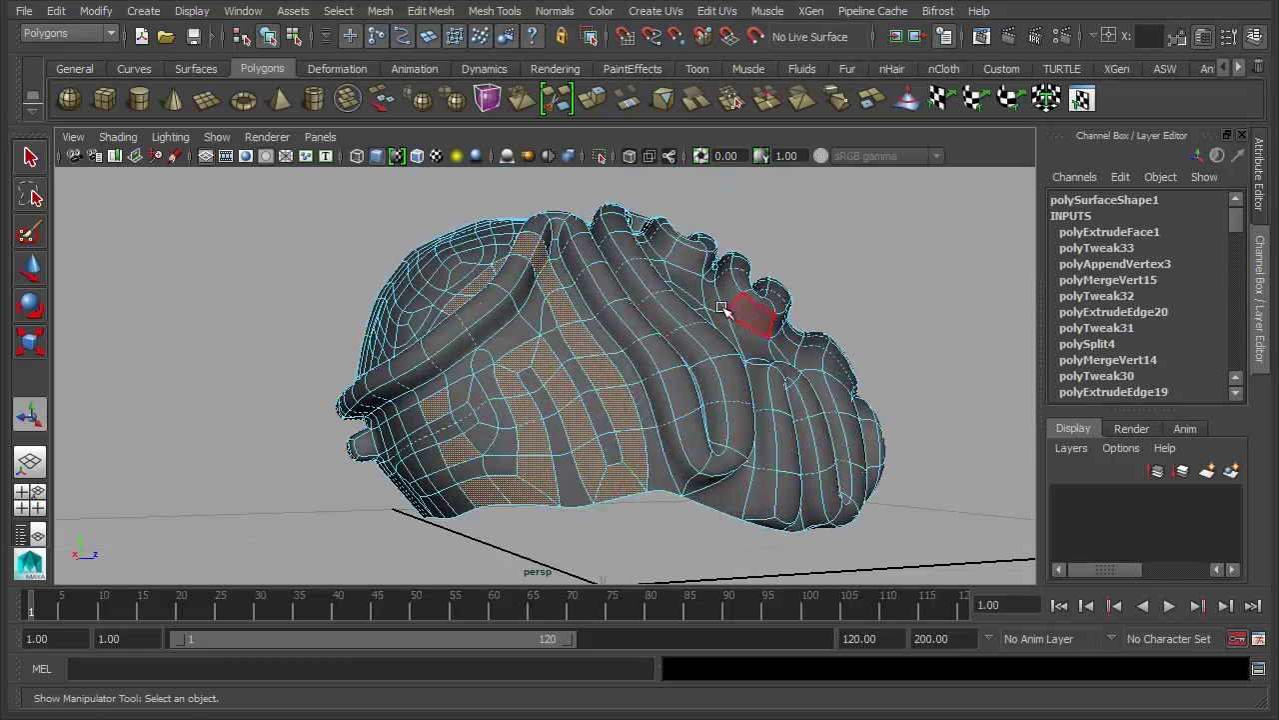
alt+drag(698, 500, 738, 517)
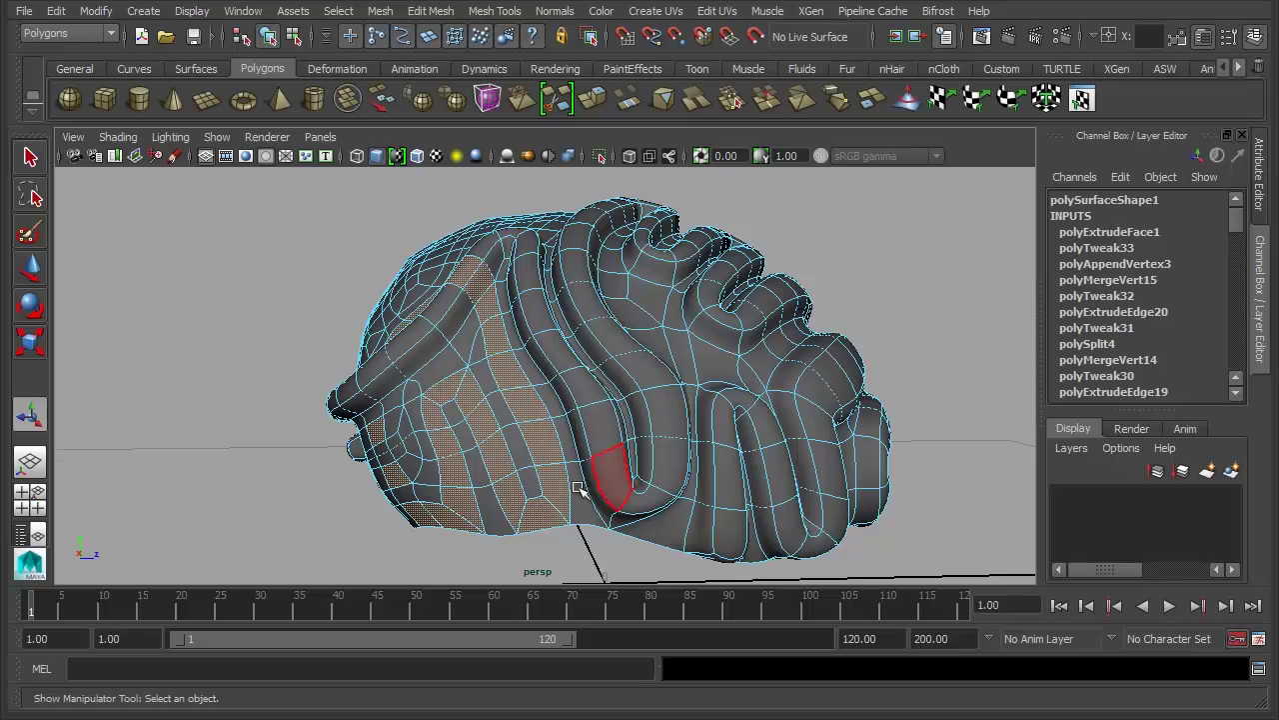
alt+drag(577, 487, 622, 478)
alt+drag(586, 438, 604, 455)
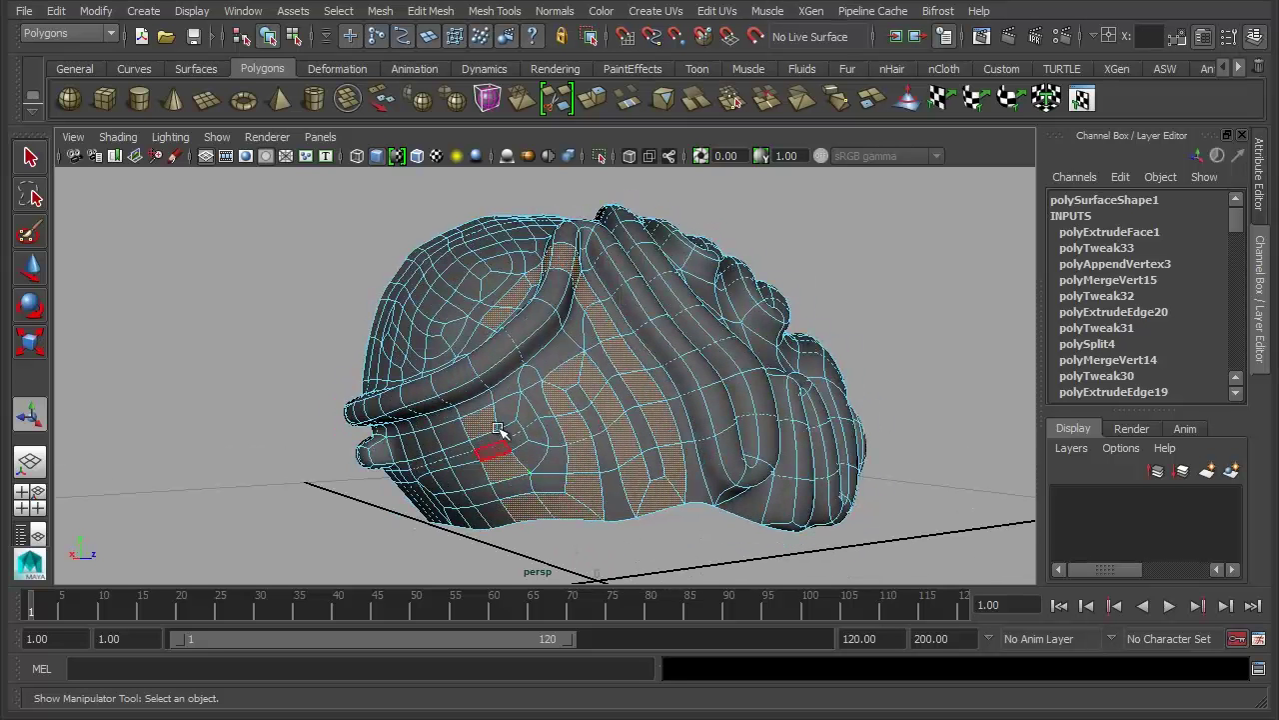
Step: Add the faces of the adjoining U-shaped strip at the lower end of the mesh to the selection
alt+drag(610, 500, 529, 489)
shift+click(507, 500)
shift+click(478, 499)
shift+click(456, 486)
shift+click(459, 464)
shift+click(479, 456)
shift+click(507, 450)
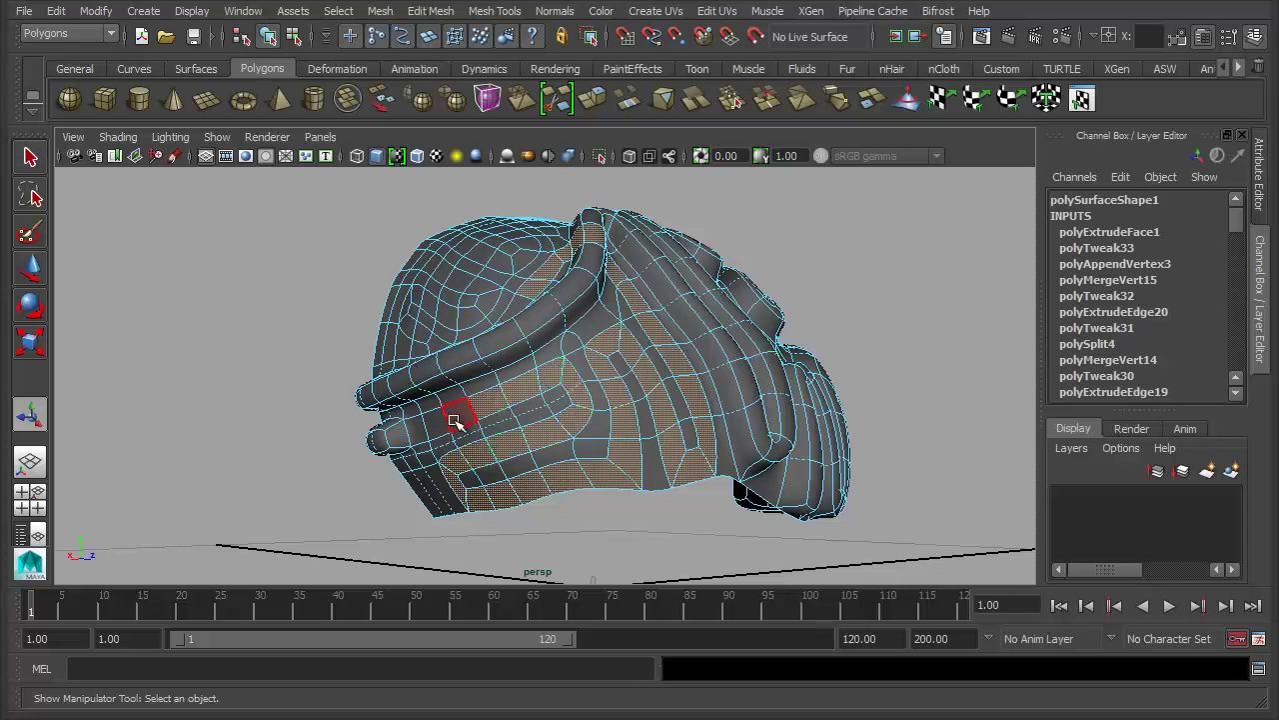
alt+drag(464, 468, 526, 468)
alt+drag(697, 374, 544, 412)
alt+drag(603, 346, 565, 326)
alt+drag(596, 391, 582, 234)
mouse_move(517, 369)
alt+mouse_down()
mouse_move(575, 349)
mouse_move(529, 357)
alt+mouse_up()
click(515, 371)
Step: Extrude the selected strip faces outward with a thickness of 0.025
shift+right_drag(530, 361, 541, 410)
alt+drag(580, 405, 752, 386)
drag(1237, 226, 1240, 262)
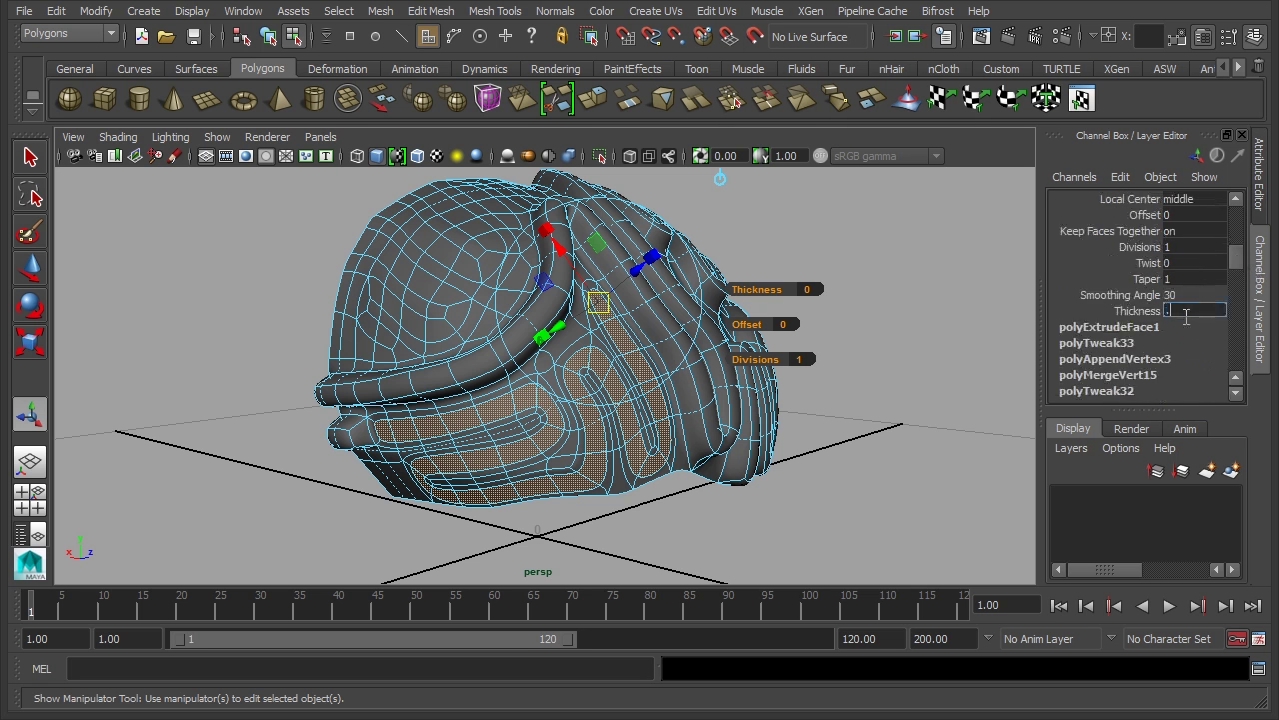
key(Return)
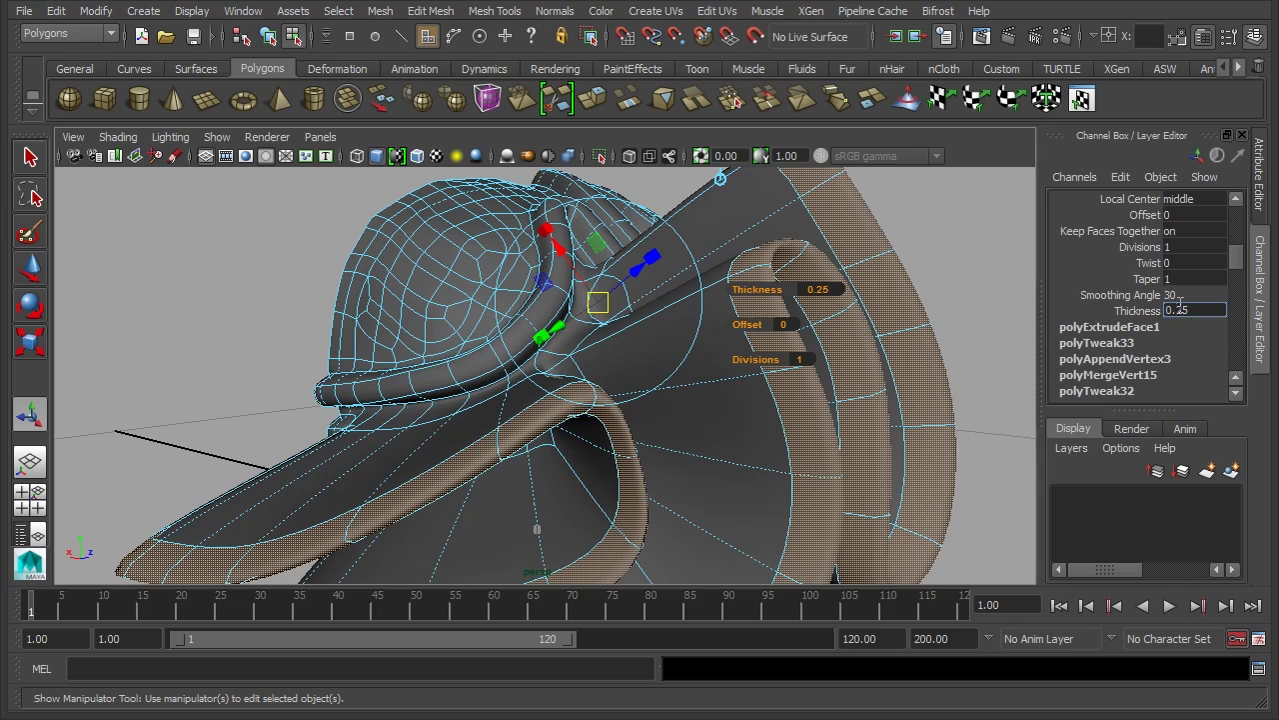
key(Return)
Step: Select the faces of the winding strip on the smooth rounded end, above the long curved fold
alt+drag(451, 352, 445, 388)
click(436, 379)
shift+click(408, 365)
shift+click(402, 337)
shift+click(413, 327)
shift+click(441, 344)
shift+click(470, 362)
shift+click(507, 349)
shift+click(500, 332)
shift+click(479, 329)
shift+click(458, 316)
shift+click(425, 290)
shift+click(405, 282)
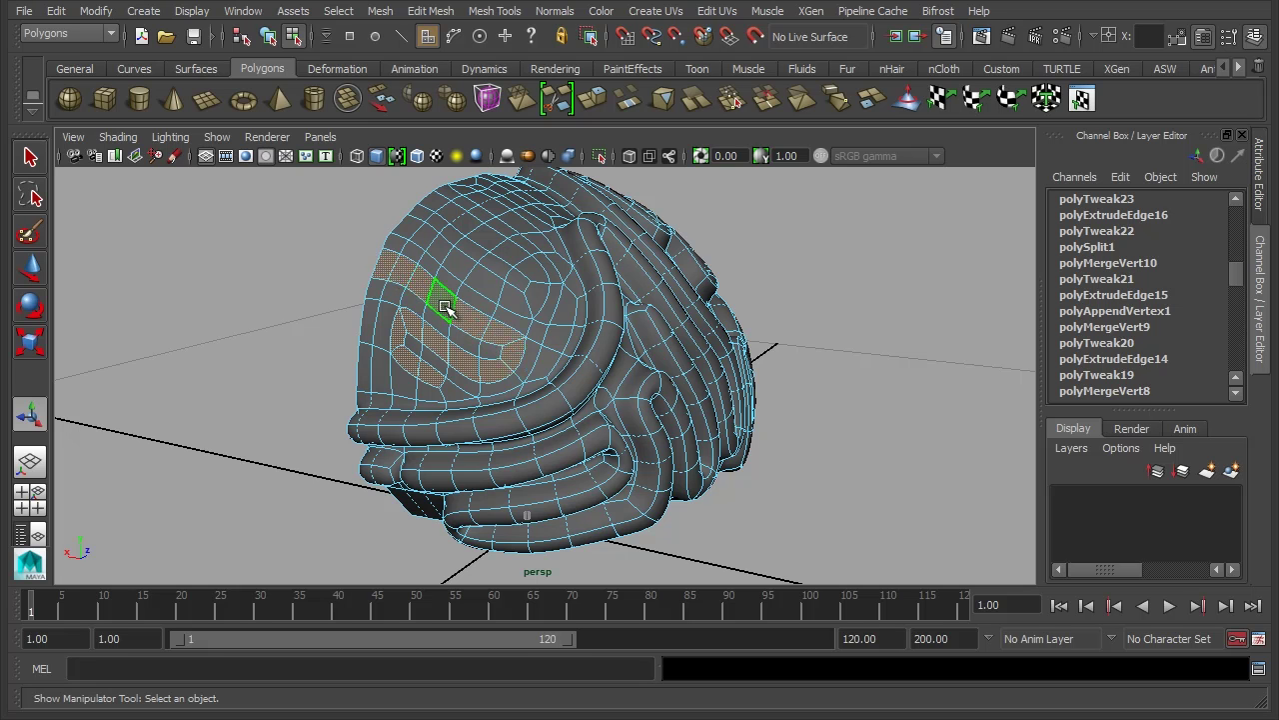
Step: Extrude the rounded end's strip faces with a thickness of 0.025 and clear the selection
key(ctrl+e)
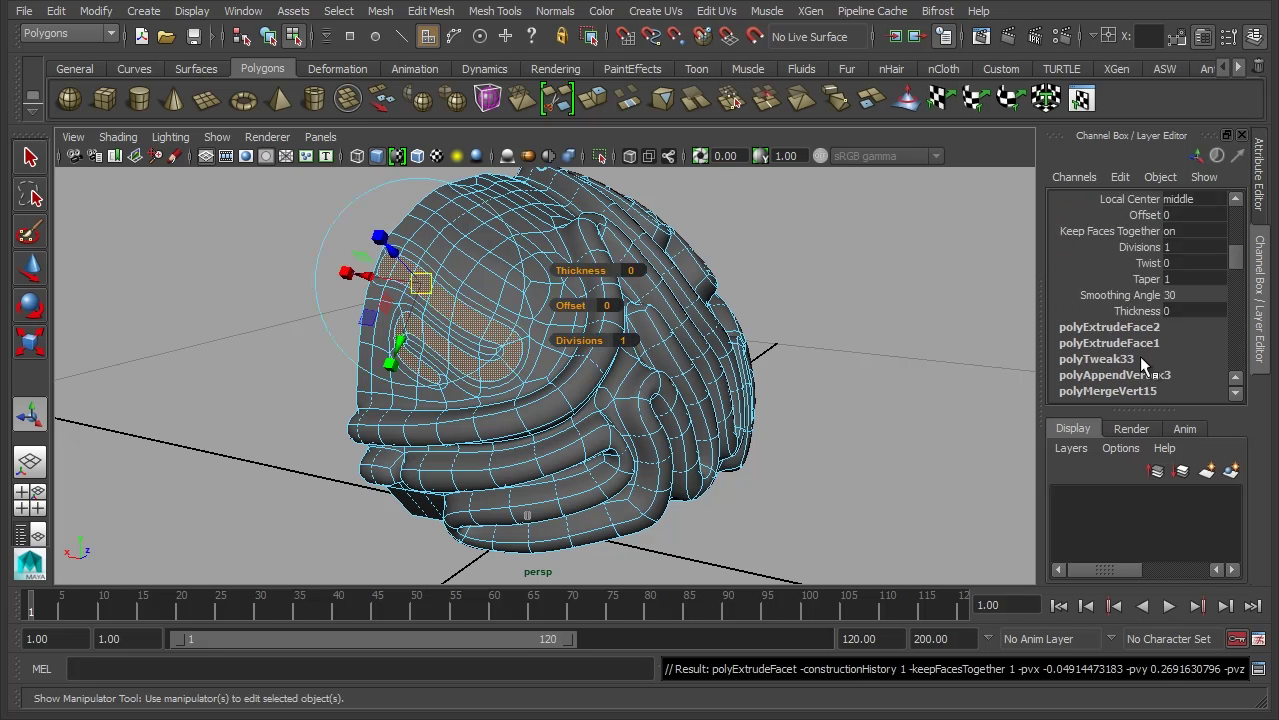
double_click(1196, 309)
text(.025)
key(Return)
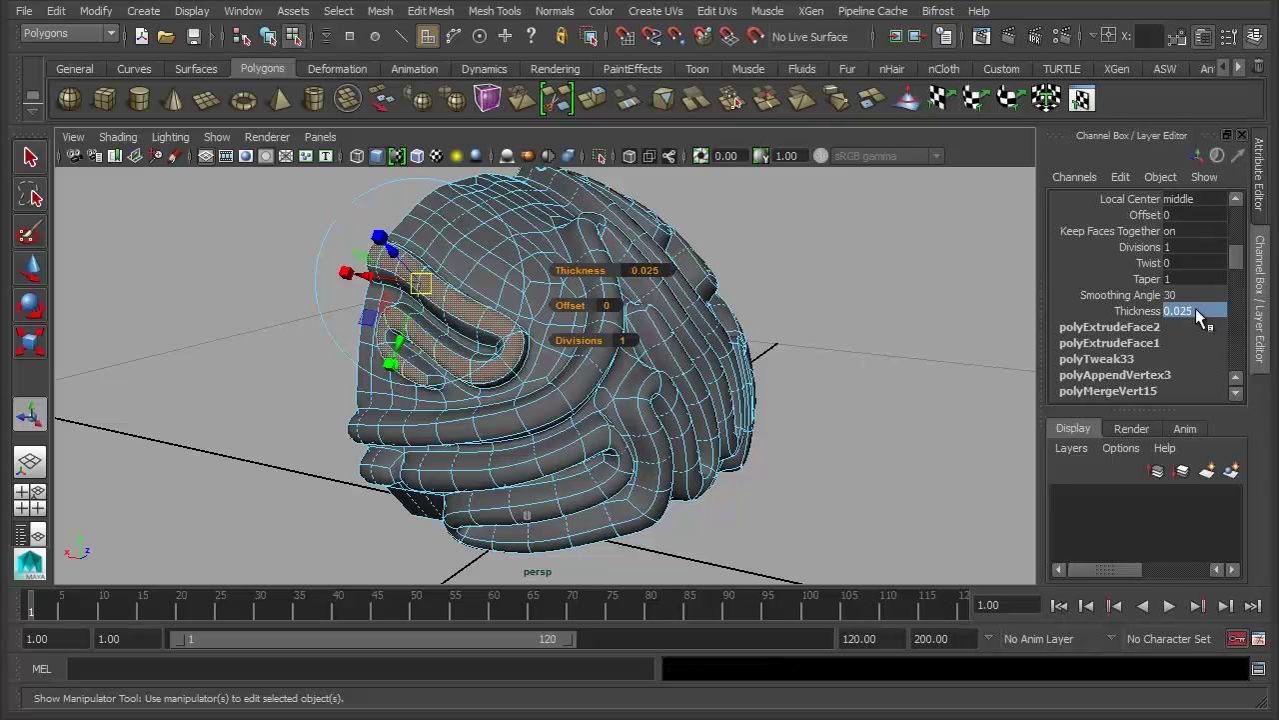
alt+drag(506, 390, 380, 289)
click(200, 251)
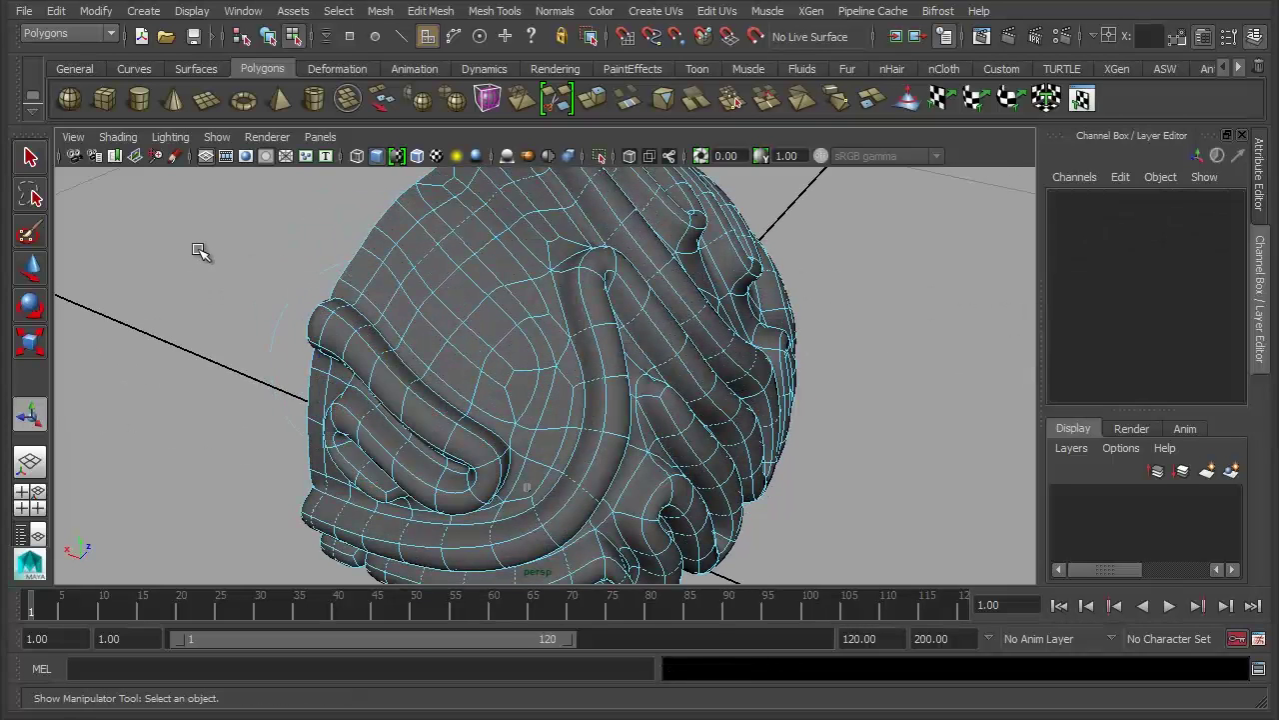
Step: Select the U-shaped strip faces beside the new fold, including the face joining it to the next strip
click(358, 270)
shift+double_click(380, 287)
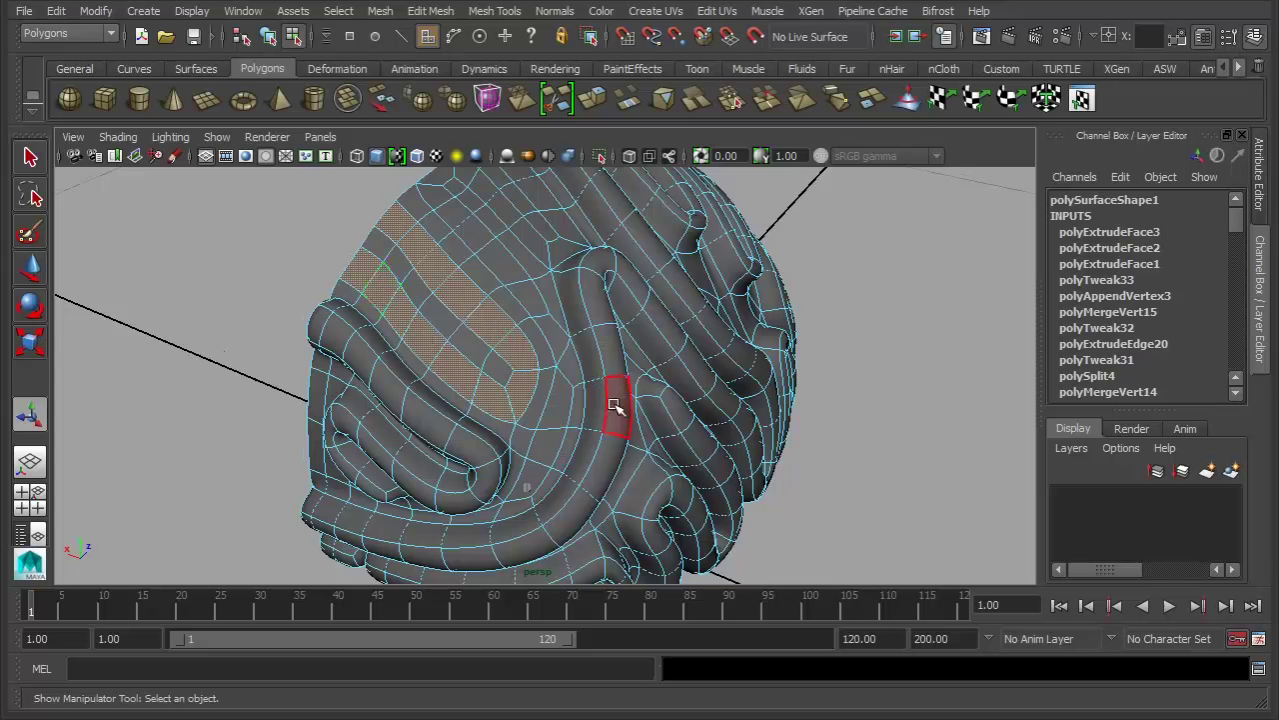
alt+drag(618, 403, 532, 341)
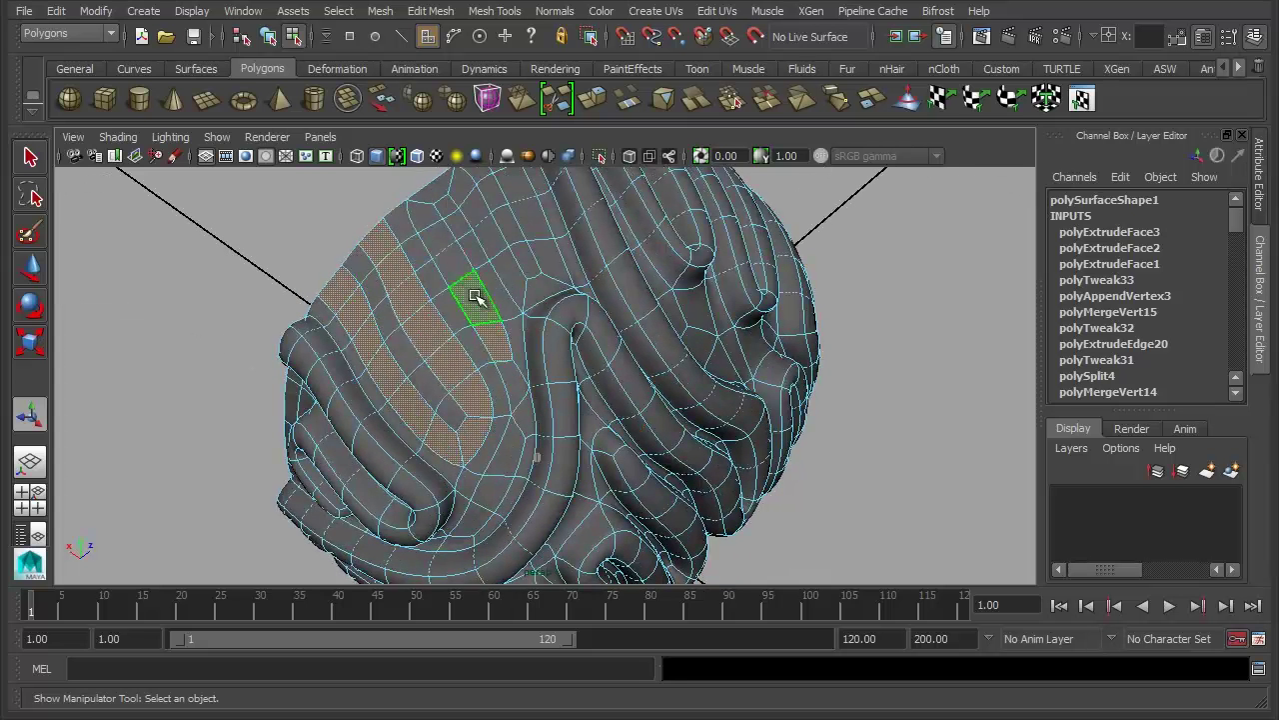
alt+drag(486, 286, 423, 268)
shift+click(429, 262)
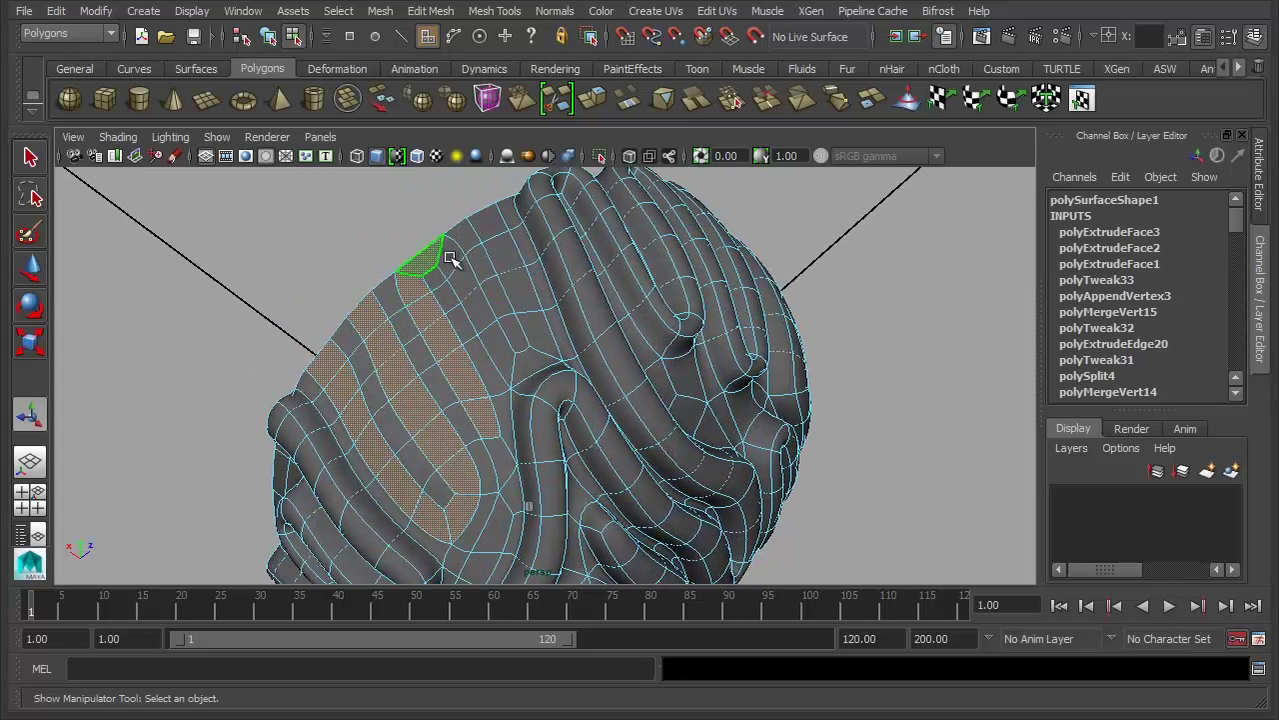
Step: Add the remaining U-shaped strip faces on the unextruded upper area to the selection
shift+click(455, 259)
shift+click(464, 284)
shift+click(483, 318)
shift+click(503, 352)
shift+click(533, 353)
shift+click(535, 331)
shift+click(518, 294)
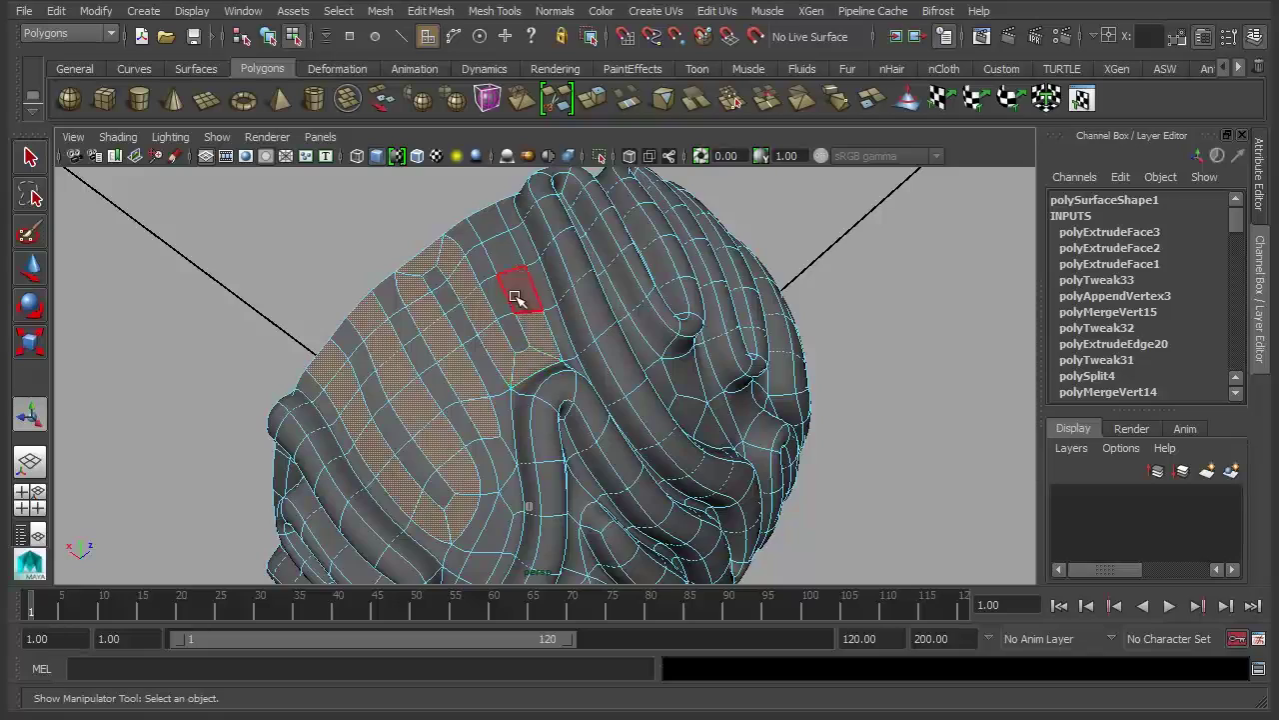
shift+click(505, 258)
shift+click(494, 221)
alt+right_drag(974, 497, 789, 462)
alt+drag(789, 463, 855, 424)
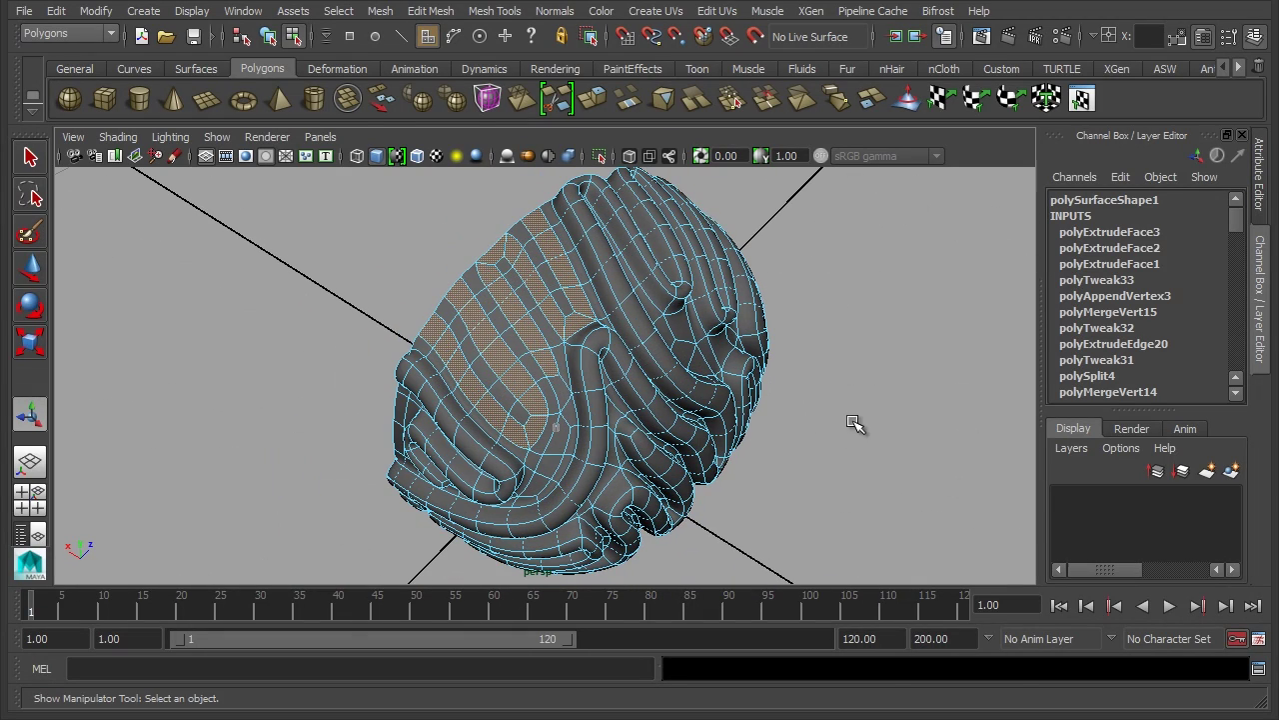
Step: Extrude the selected upper strip faces to the same thickness as the other folds, return to object mode and deselect the mesh
key(ctrl+e)
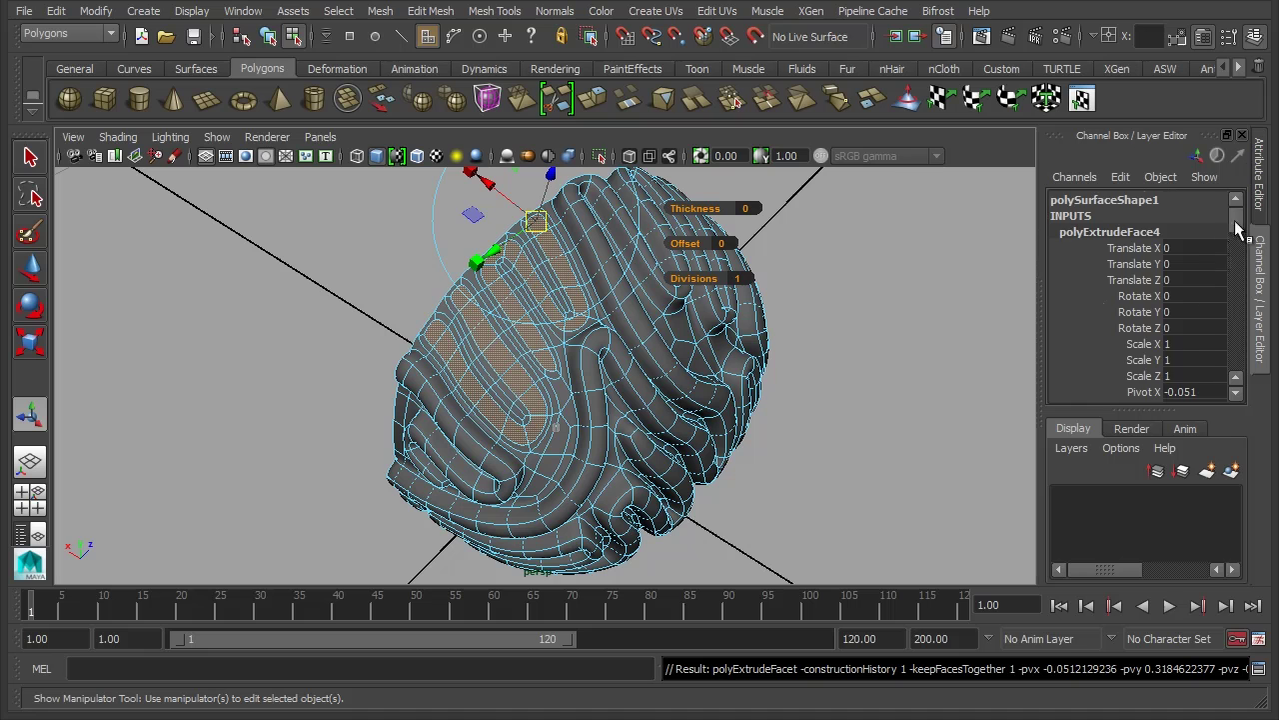
drag(1236, 228, 1244, 262)
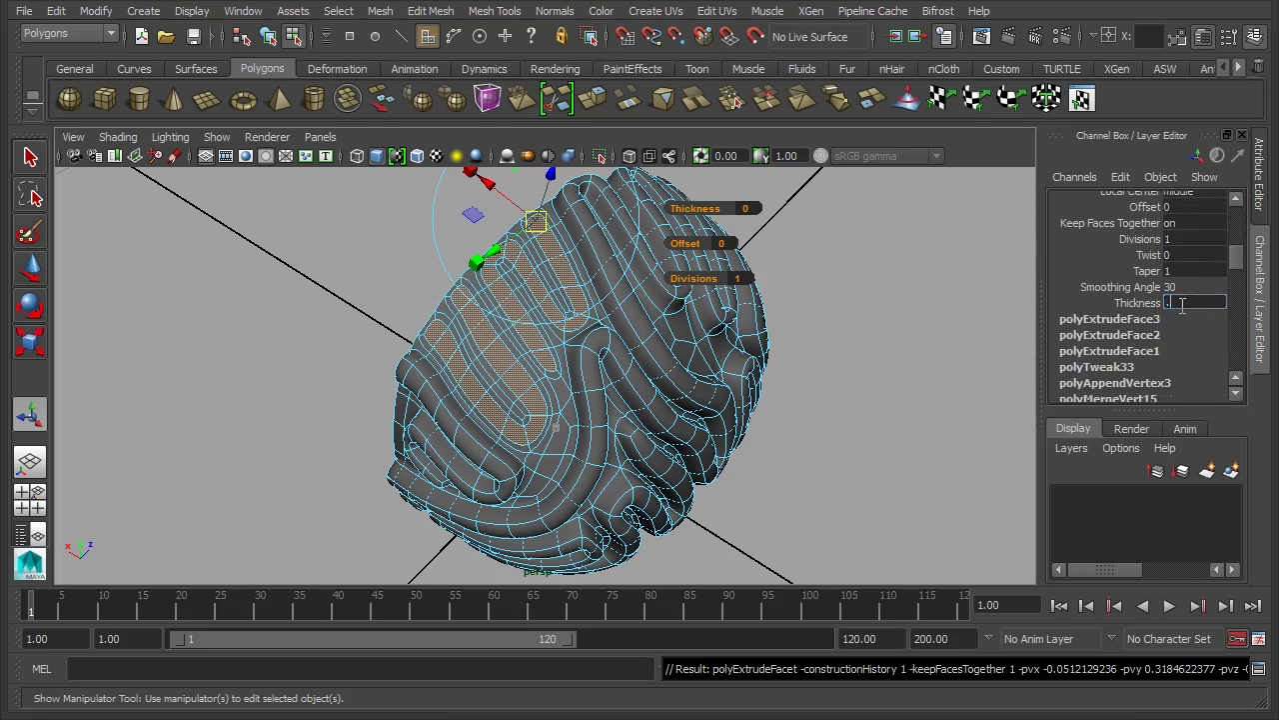
text(5)
key(Return)
right_drag(677, 351, 764, 327)
click(814, 306)
Step: Inspect the smoothed brain folds from several sides
alt+drag(765, 490, 609, 456)
alt+right_drag(609, 456, 549, 455)
alt+middle_drag(550, 455, 546, 450)
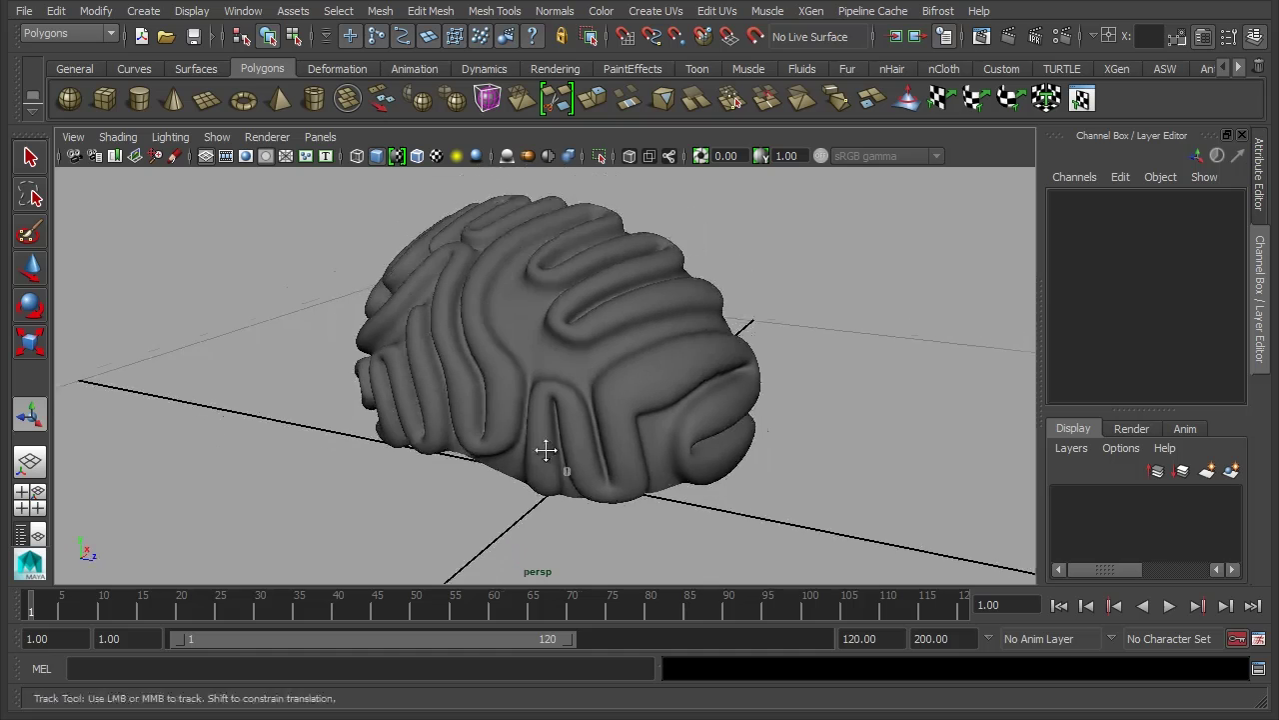
alt+drag(546, 450, 520, 259)
alt+drag(583, 430, 562, 380)
alt+middle_drag(575, 430, 575, 378)
alt+right_drag(600, 380, 638, 377)
Step: Select the short edges across the lowest groove at the end of the mesh and collapse them
click(635, 376)
alt+drag(622, 381, 525, 398)
alt+middle_drag(526, 400, 575, 425)
alt+right_drag(475, 390, 502, 382)
mouse_move(563, 400)
alt+mouse_down()
mouse_move(516, 405)
mouse_move(566, 396)
alt+mouse_up()
alt+right_drag(574, 394, 595, 350)
click(642, 340)
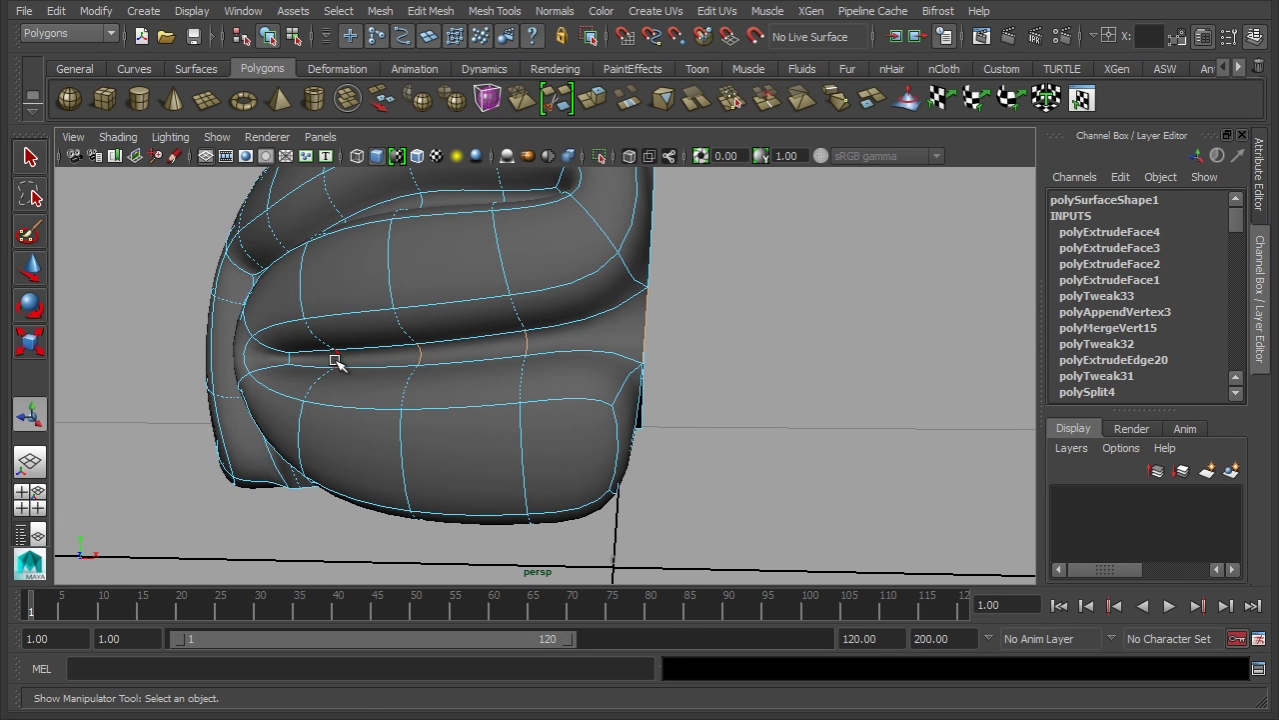
shift+right_drag(291, 358, 344, 313)
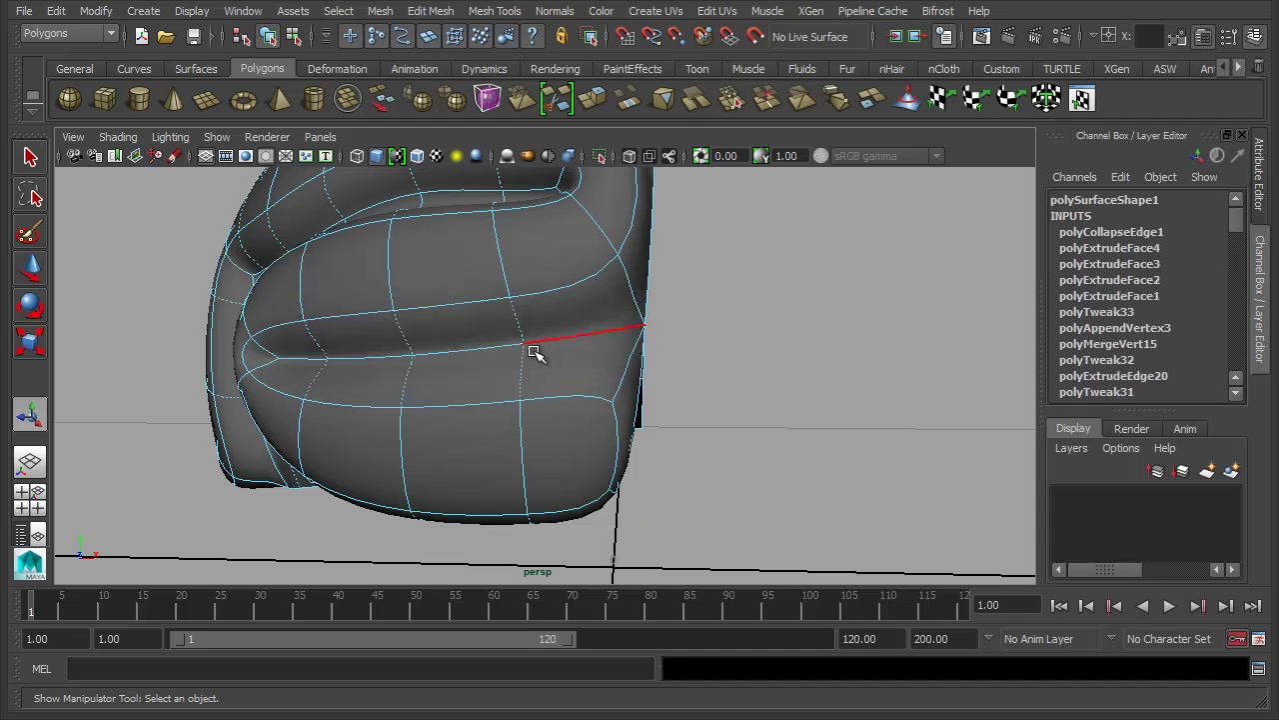
Step: Maximize the viewport, select the whole brain mesh and delete its construction history
key(ctrl+space)
alt+drag(533, 349, 829, 456)
alt+right_drag(829, 456, 657, 477)
alt+middle_drag(657, 477, 593, 531)
right_drag(580, 294, 832, 226)
click(700, 243)
click(61, 12)
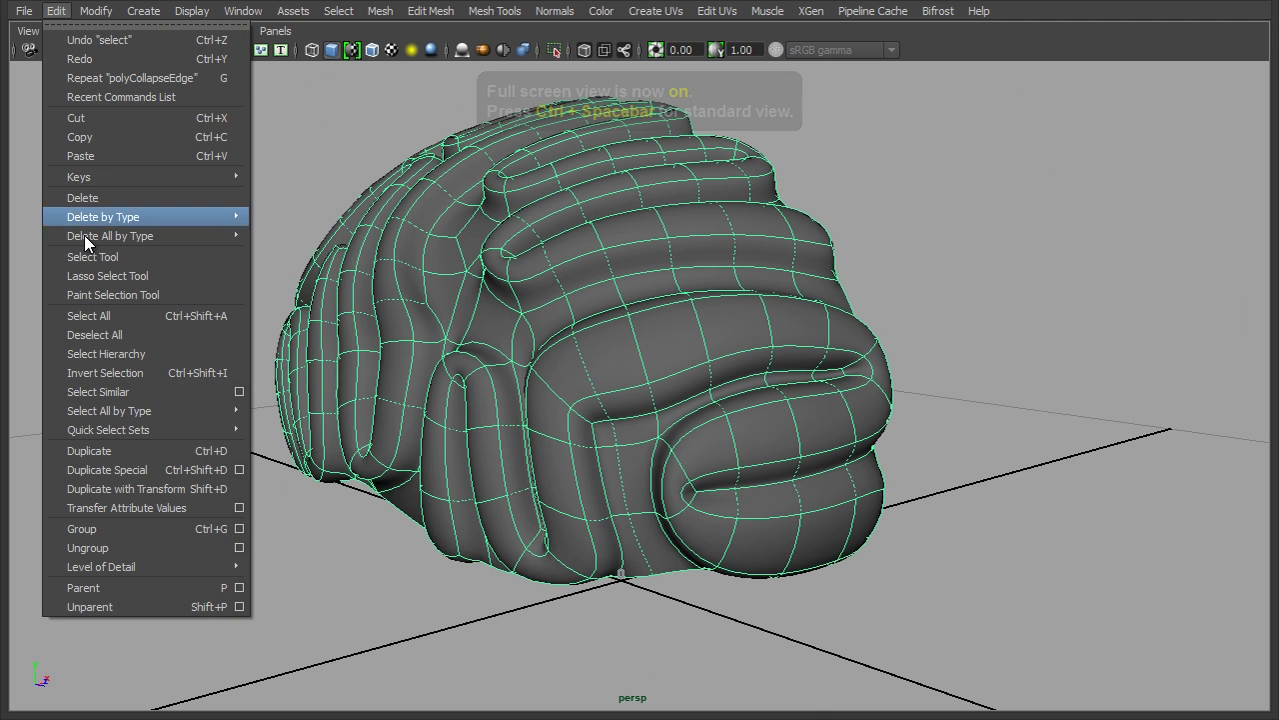
mouse_move(131, 218)
click(300, 226)
Step: Select the short edges across the next groove up and collapse them
alt+drag(304, 228, 694, 363)
right_drag(694, 363, 697, 329)
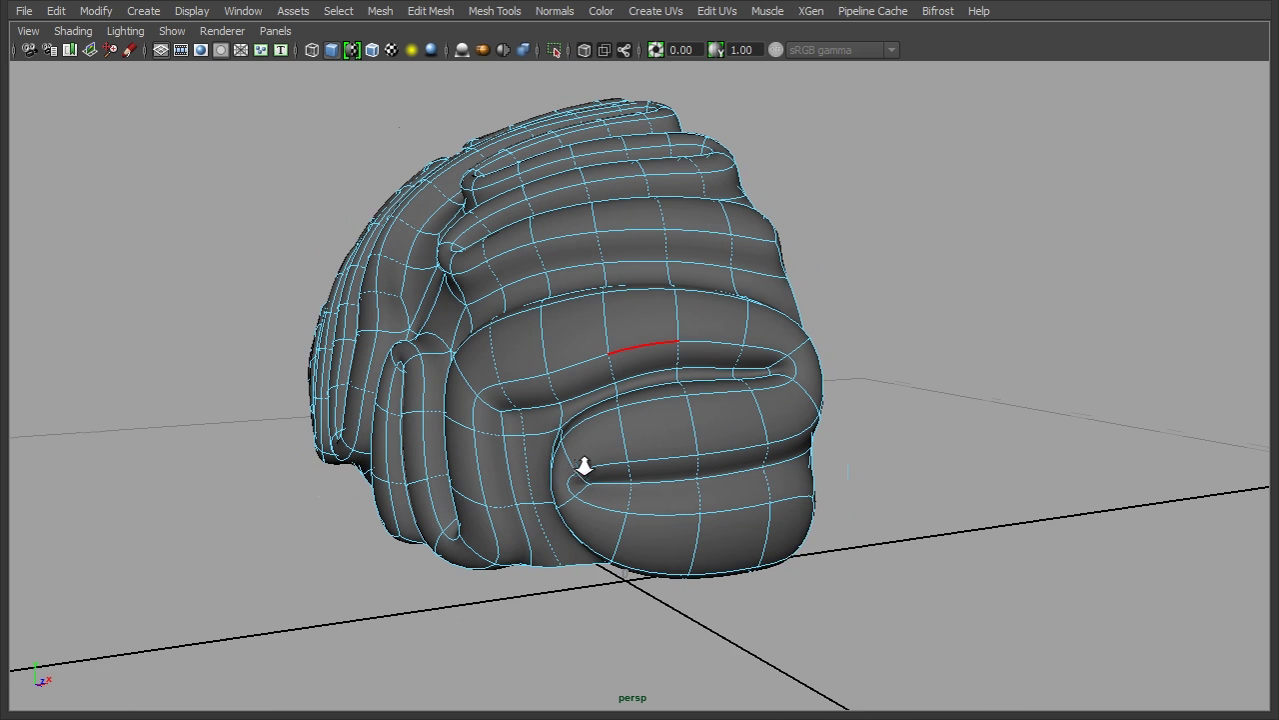
alt+right_drag(584, 465, 663, 465)
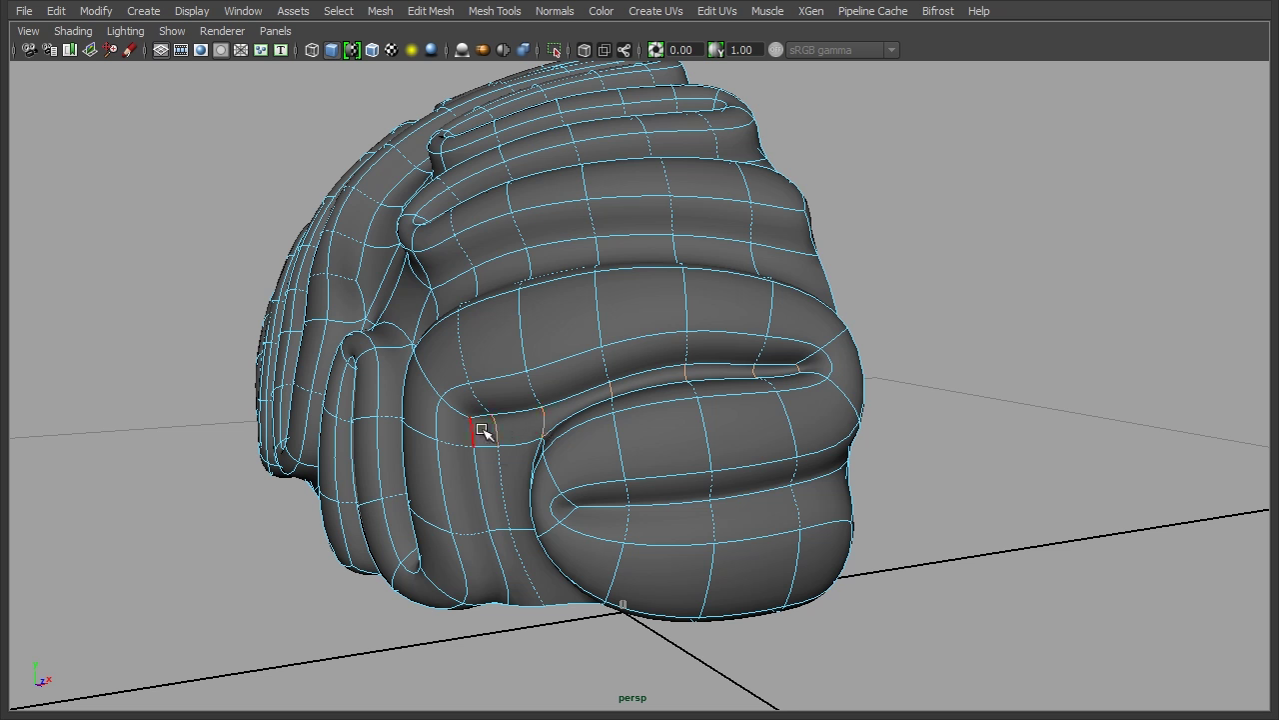
alt+drag(558, 585, 562, 476)
shift+right_drag(562, 474, 643, 423)
Step: Delete the leftover diagonal edge at the inner corner of the fold beside the collapsed groove
alt+drag(556, 409, 574, 431)
alt+right_drag(575, 431, 671, 431)
alt+drag(670, 430, 707, 429)
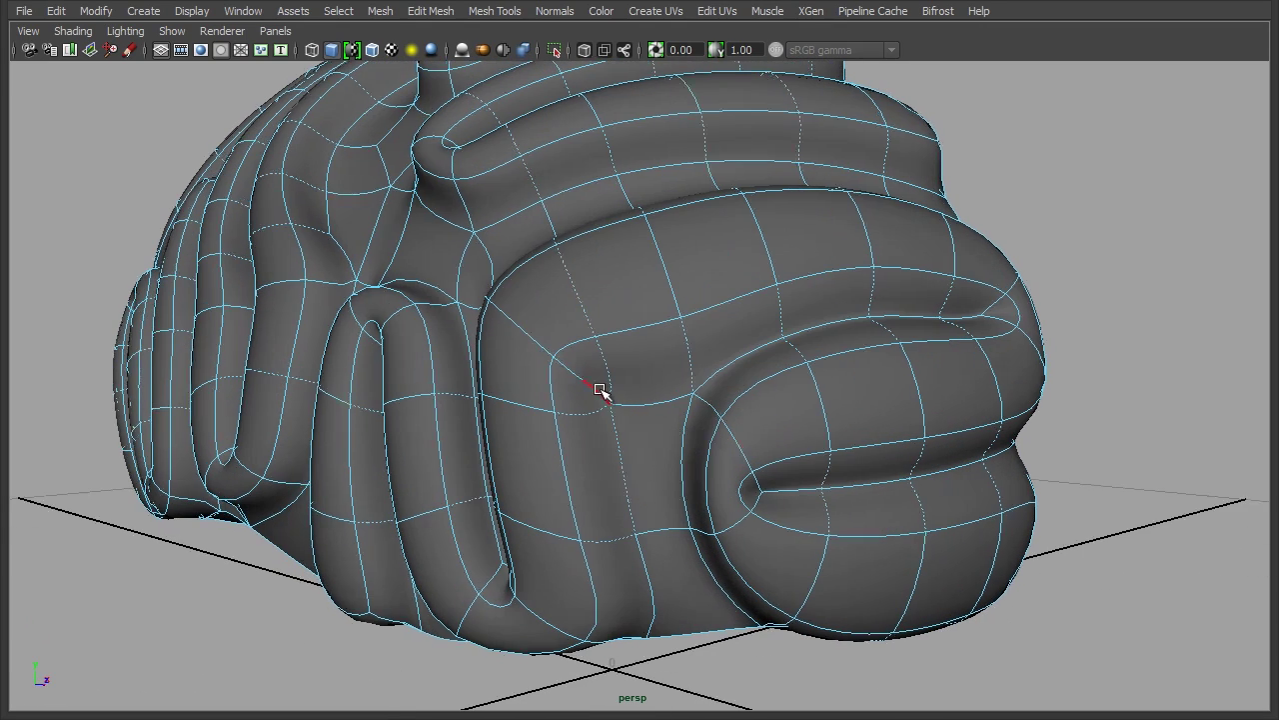
key(Delete)
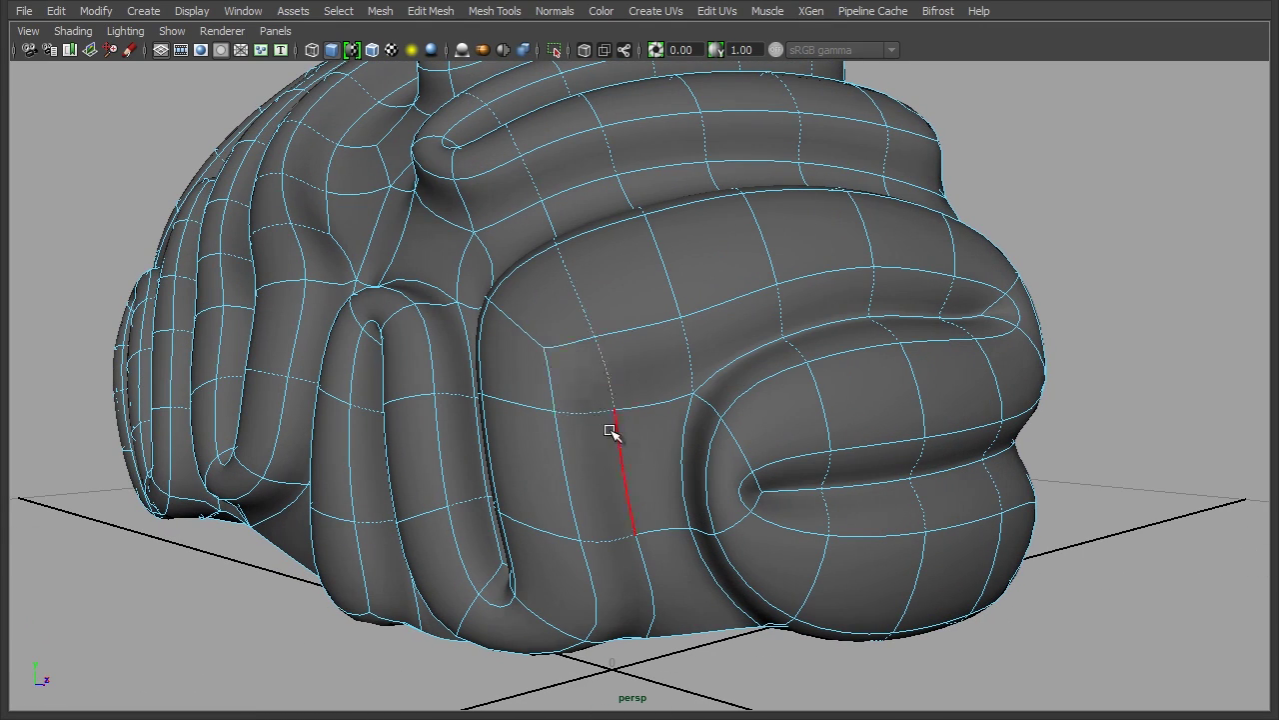
Step: Use the Move tool to adjust the mesh near the inner corner where the collapsed upper groove begins
alt+drag(777, 557, 666, 394)
click(748, 398)
key(w)
mouse_move(705, 480)
alt+mouse_down()
mouse_move(693, 501)
mouse_move(700, 490)
alt+mouse_up()
click(608, 396)
drag(607, 397, 645, 404)
Step: Switch to edge selection and lower the edges along the upper side of the lowest groove to narrow it
right_drag(799, 371, 804, 349)
click(803, 358)
drag(819, 374, 828, 401)
click(676, 369)
drag(662, 377, 663, 394)
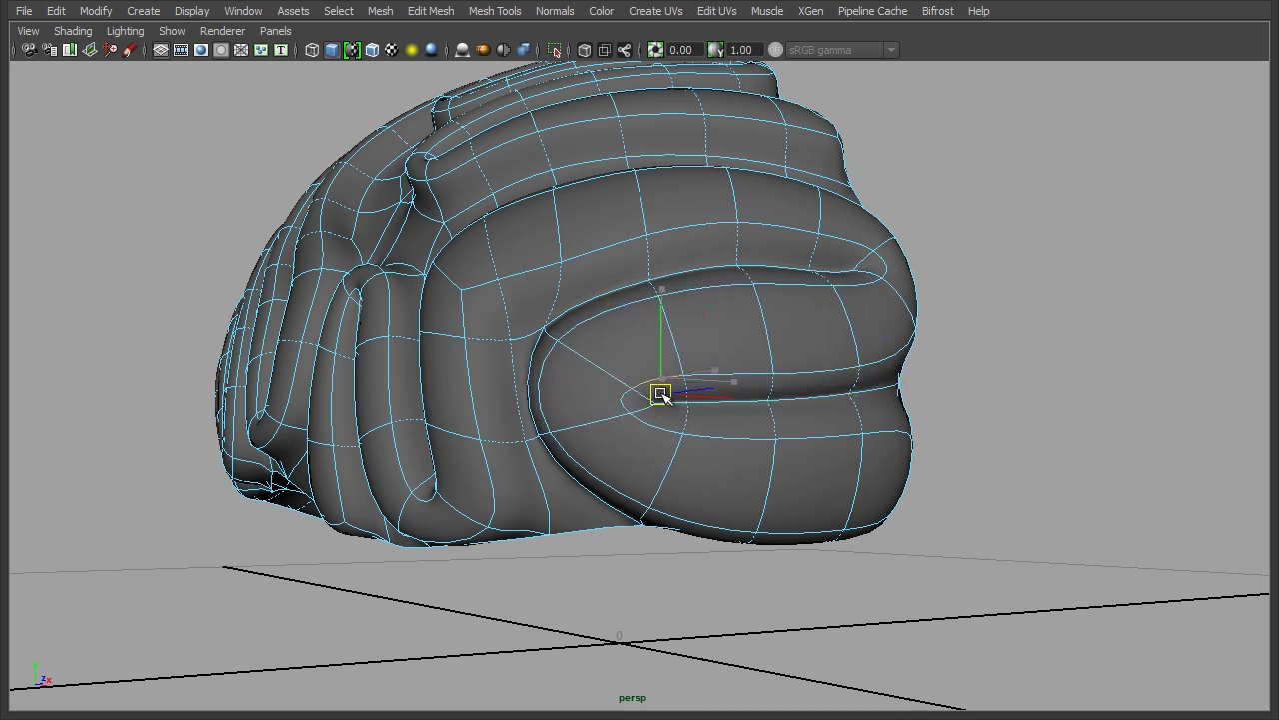
Step: Raise the edges along the lower side of the lowest groove, then deselect the mesh
click(757, 434)
drag(733, 428, 734, 413)
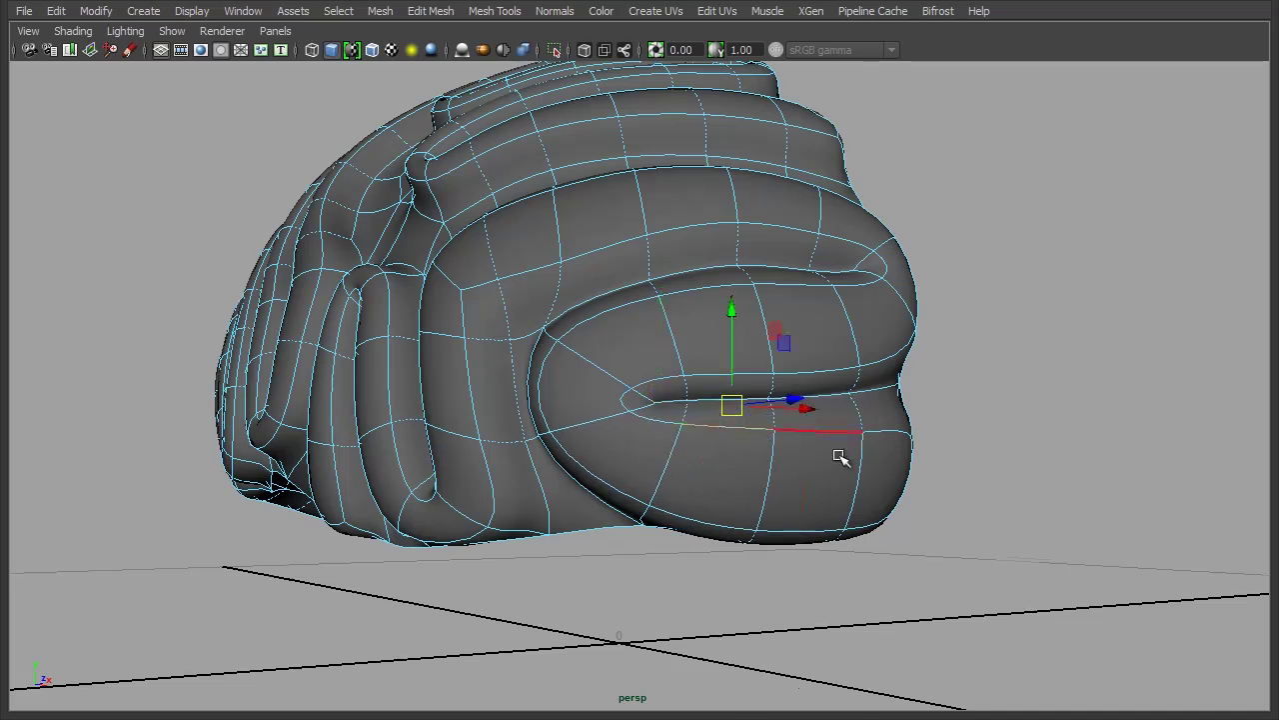
alt+drag(843, 457, 737, 457)
click(520, 411)
drag(540, 391, 541, 357)
click(793, 329)
alt+drag(794, 329, 772, 433)
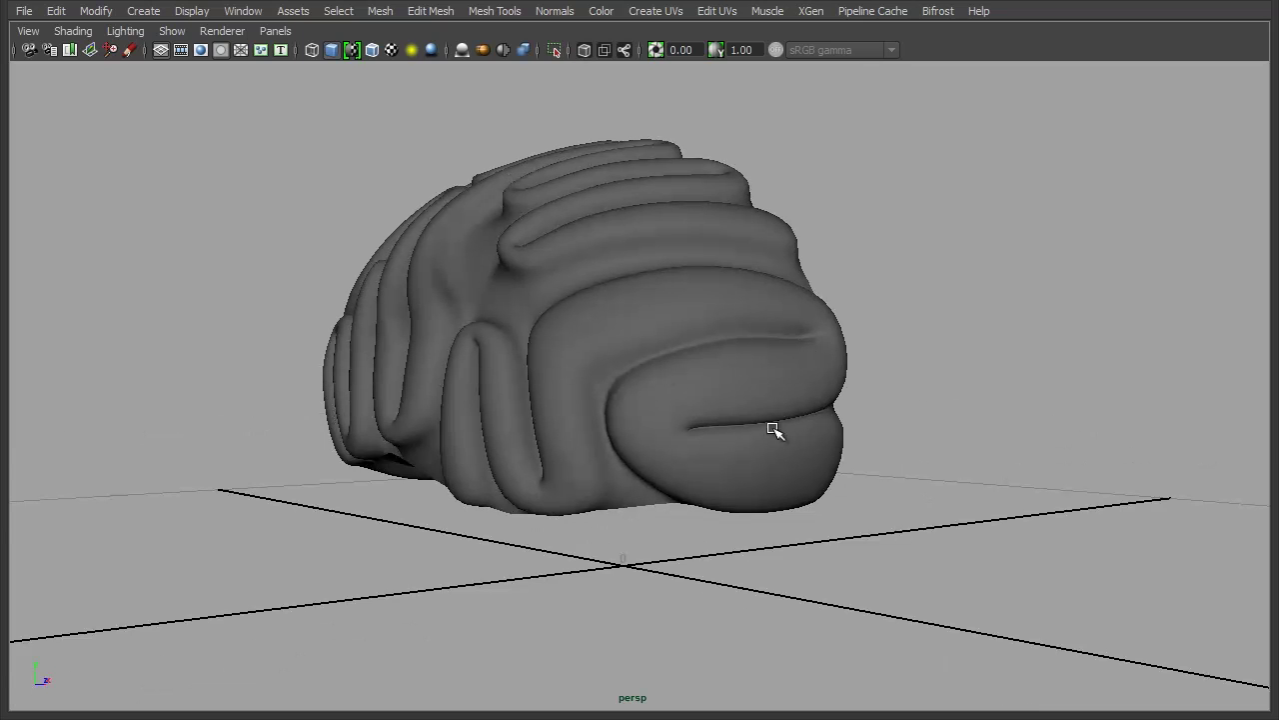
Step: Select the short edges across the narrow strip running between the central folds and collapse them
alt+drag(534, 363, 540, 400)
alt+middle_drag(540, 399, 537, 365)
alt+right_drag(537, 365, 685, 411)
click(537, 401)
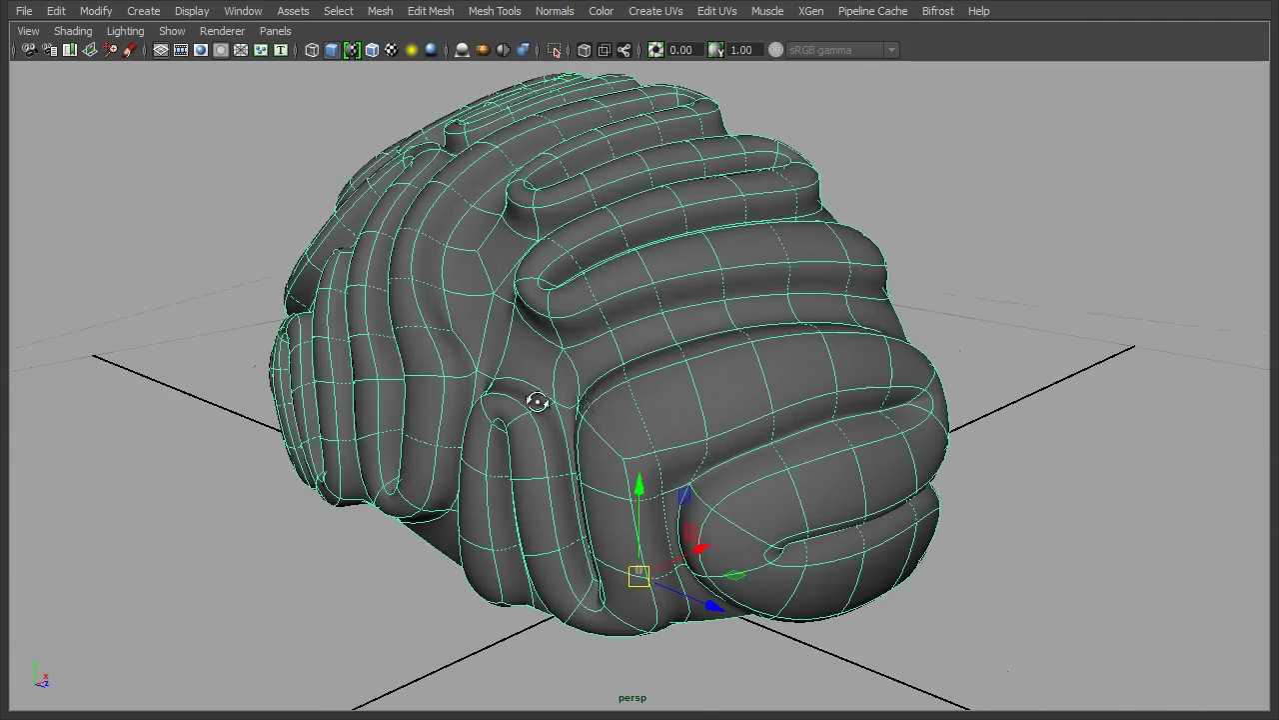
alt+drag(538, 402, 686, 409)
alt+middle_drag(686, 409, 642, 405)
alt+right_drag(643, 406, 600, 323)
alt+middle_drag(601, 257, 619, 351)
alt+right_drag(620, 352, 692, 355)
click(632, 221)
shift+click(600, 394)
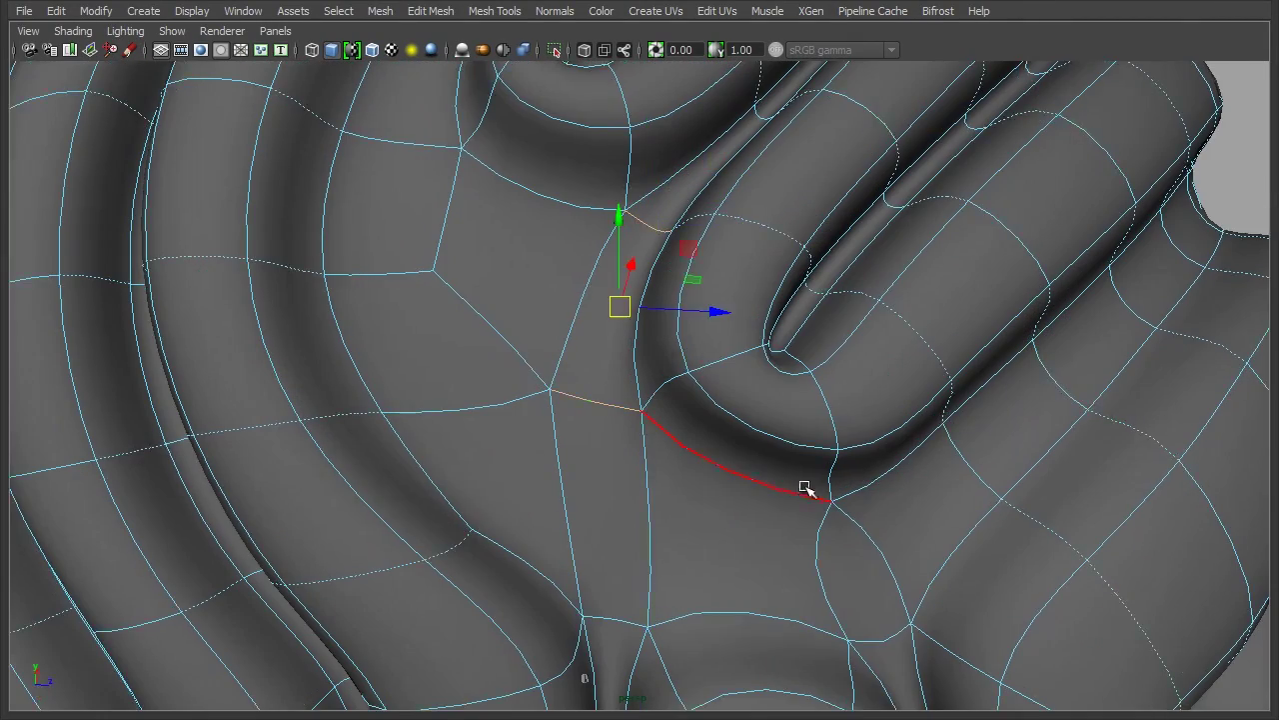
alt+right_drag(805, 486, 692, 402)
alt+drag(692, 403, 698, 343)
shift+click(656, 289)
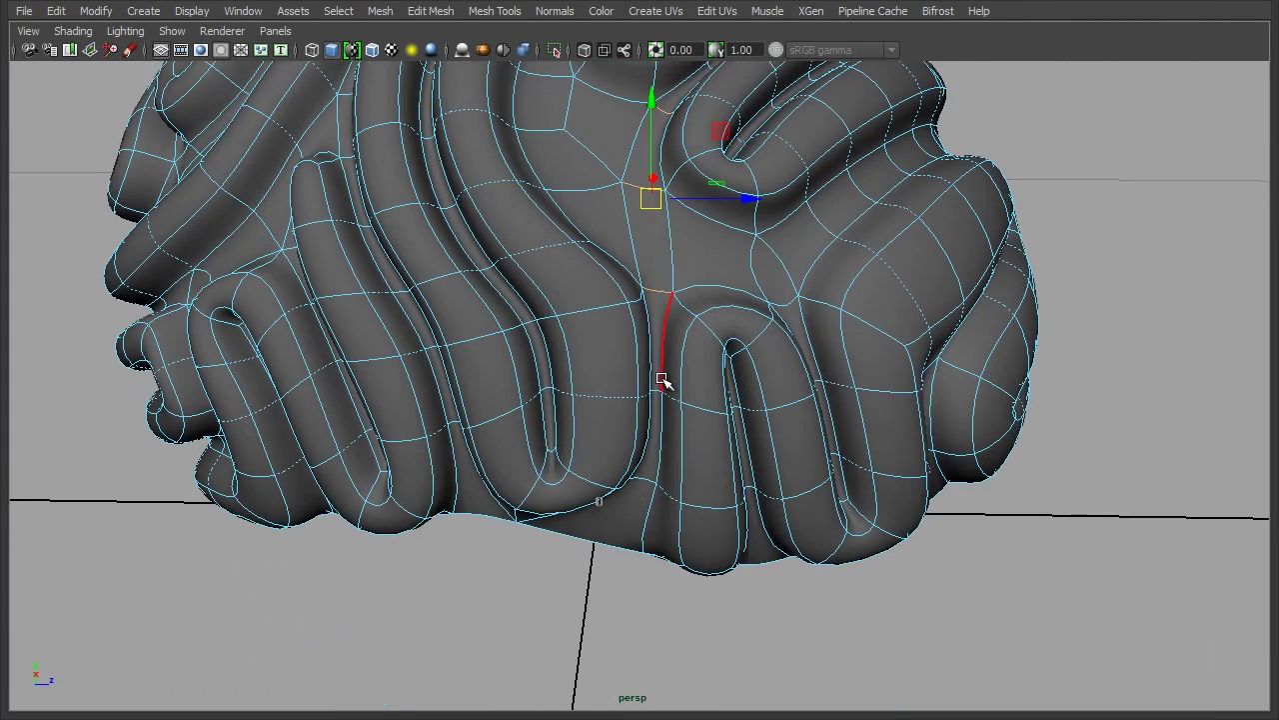
shift+right_drag(660, 300, 772, 238)
Step: Select the side faces along the bend of the large central fold and move them slightly toward the flat area
alt+drag(900, 304, 563, 263)
alt+drag(732, 390, 612, 392)
alt+drag(626, 462, 551, 349)
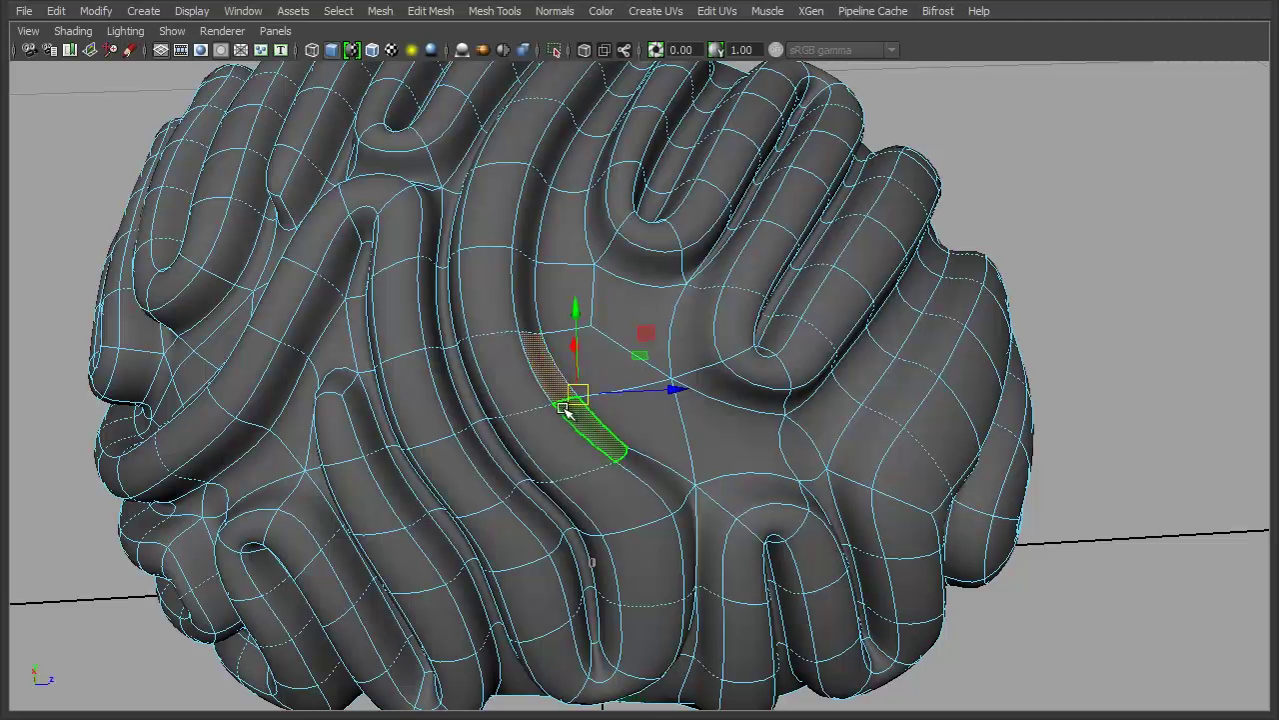
shift+click(597, 433)
drag(578, 394, 605, 378)
Step: Select the short edges across the narrow side strip of the large central fold, collapse them, then return to object mode and deselect
alt+drag(543, 270, 579, 382)
click(537, 328)
right_drag(571, 398, 576, 355)
click(651, 114)
drag(641, 140, 531, 502)
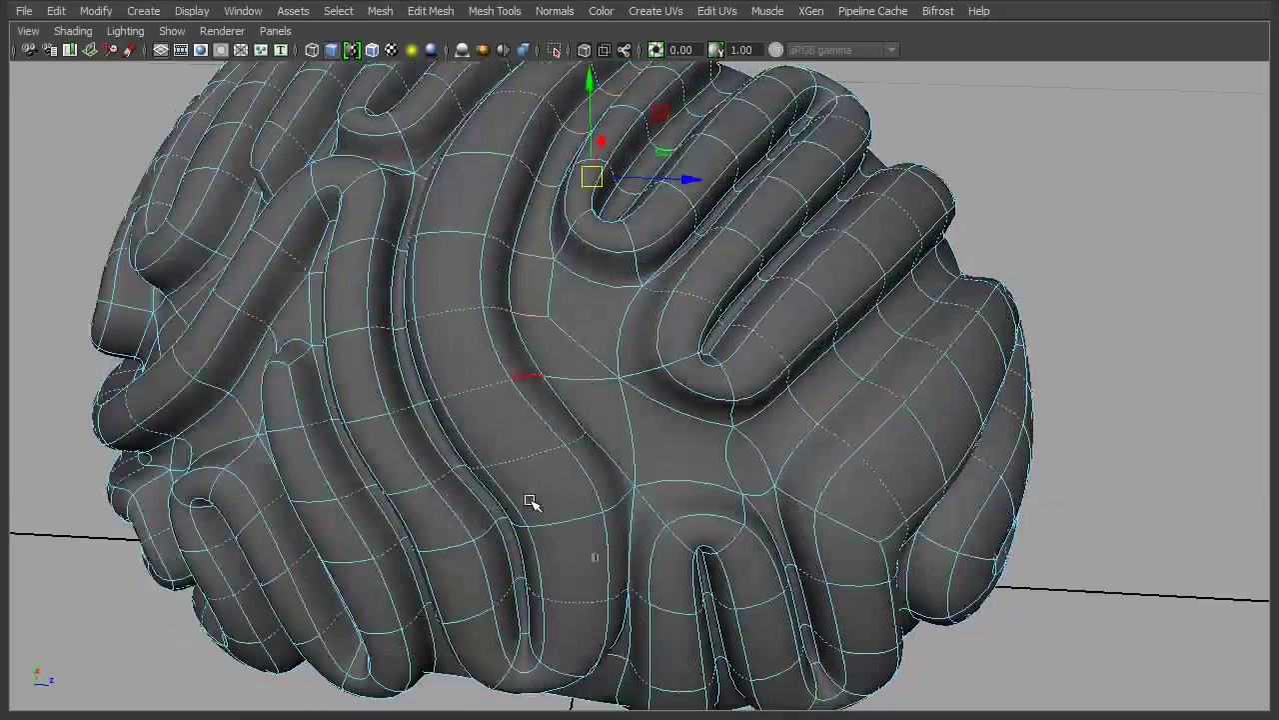
shift+right_drag(566, 372, 640, 323)
alt+drag(650, 486, 554, 333)
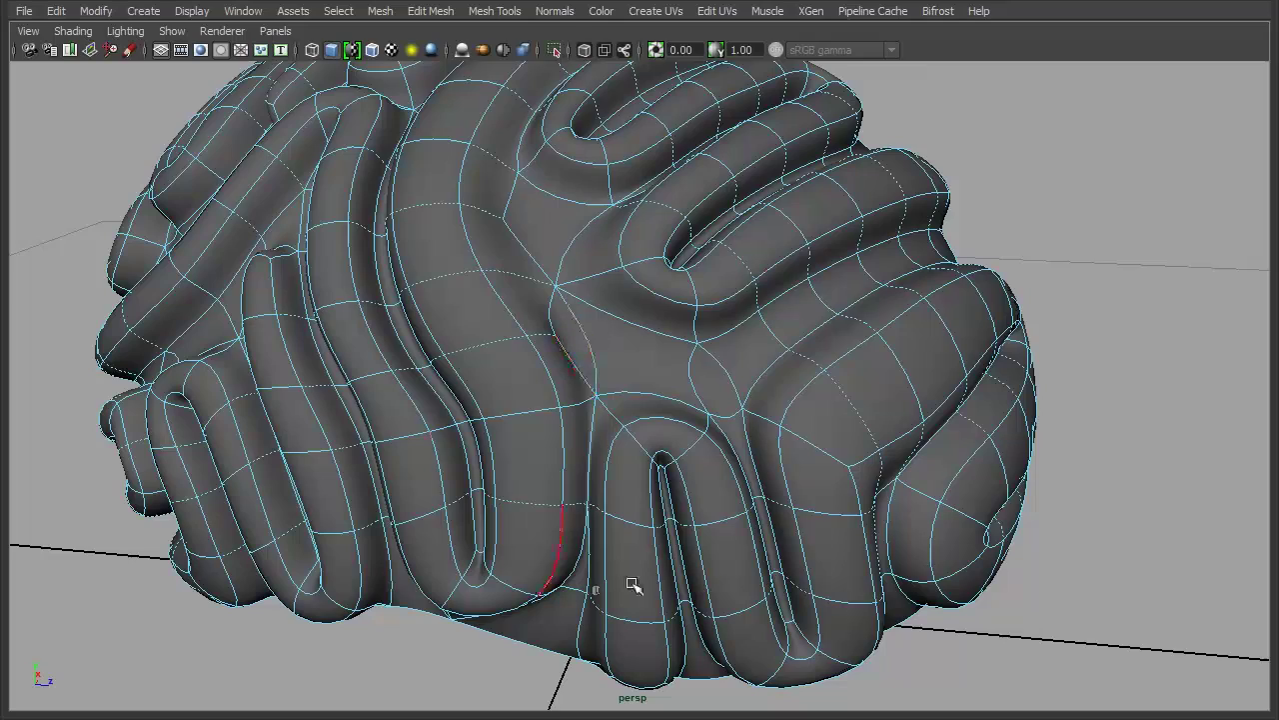
alt+right_drag(879, 467, 703, 437)
alt+drag(703, 437, 589, 490)
right_drag(568, 312, 639, 275)
click(923, 193)
Step: Select the brain half again and switch it to edge selection
alt+drag(590, 425, 687, 367)
alt+right_drag(687, 367, 809, 371)
click(614, 271)
alt+drag(614, 270, 626, 335)
alt+right_drag(626, 335, 704, 321)
right_drag(566, 218, 567, 192)
alt+drag(531, 289, 619, 191)
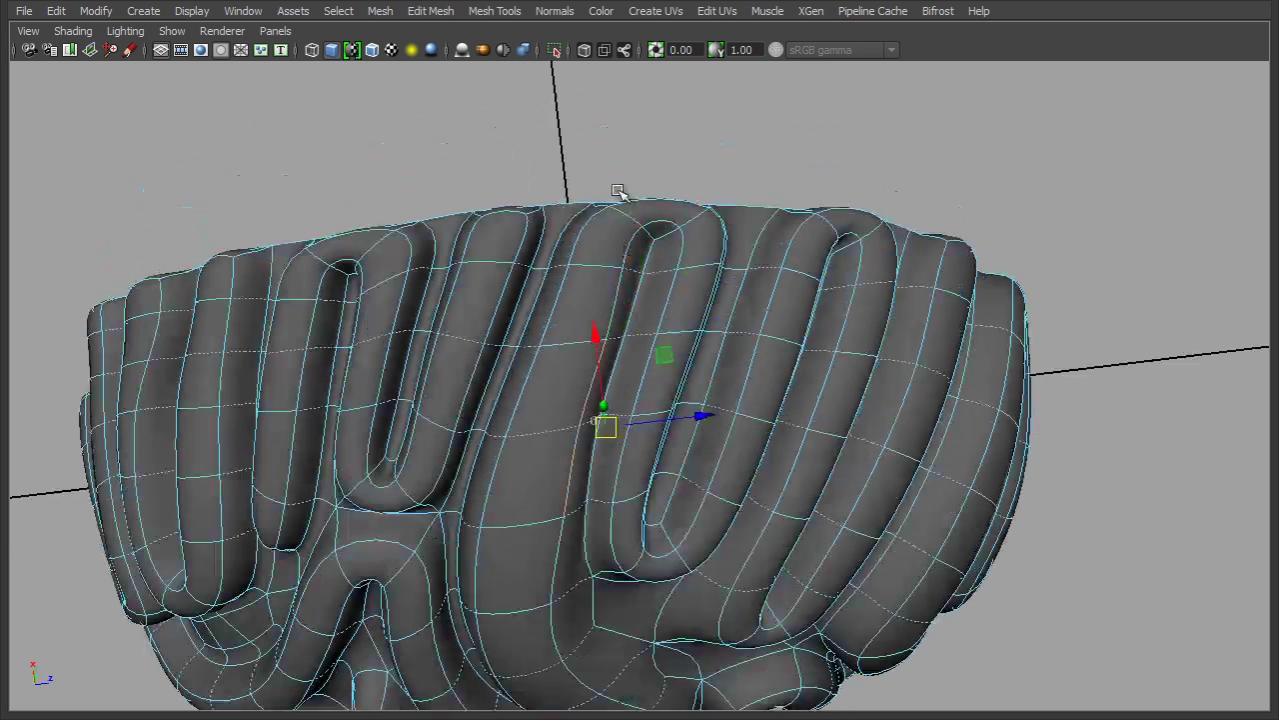
Step: Select the short edges across the groove inside the upper U-shaped fold beside the large central fold and collapse them
click(668, 309)
shift+click(648, 385)
shift+click(636, 431)
alt+drag(643, 425, 612, 336)
alt+drag(606, 470, 597, 371)
click(586, 320)
alt+drag(586, 317, 530, 392)
click(552, 230)
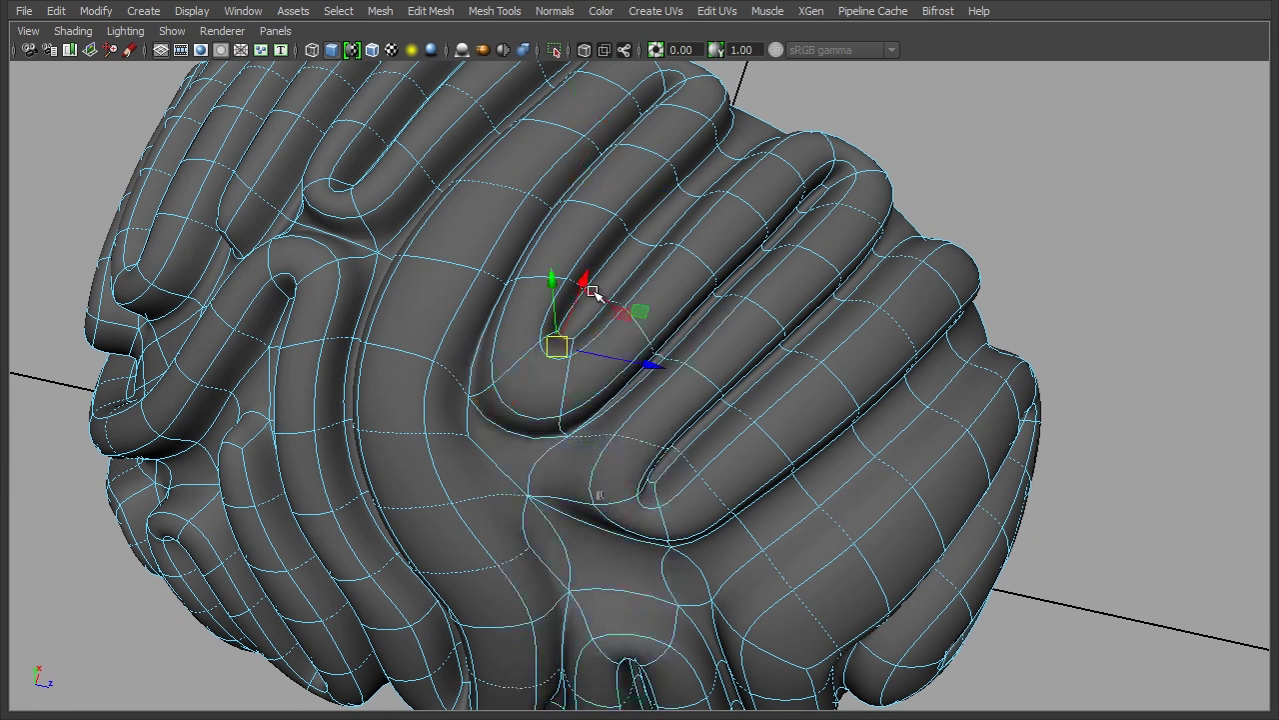
alt+drag(731, 163, 674, 263)
shift+right_click(680, 220)
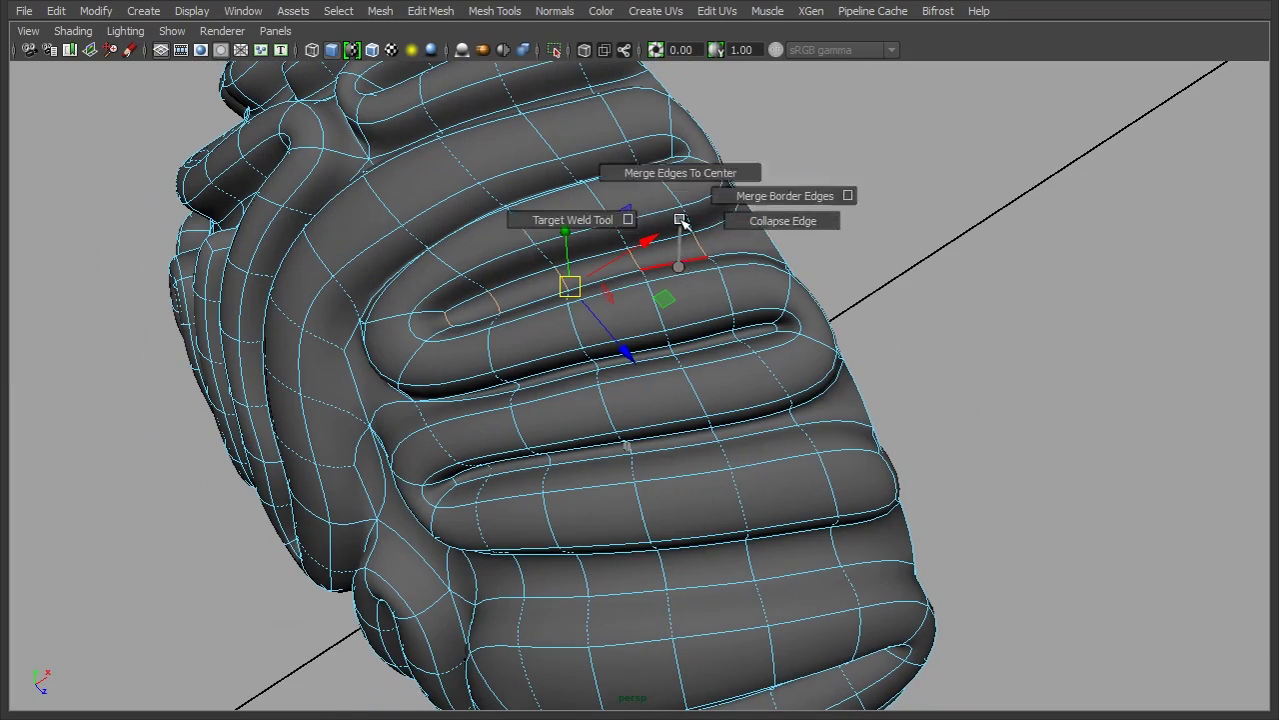
alt+drag(692, 220, 712, 375)
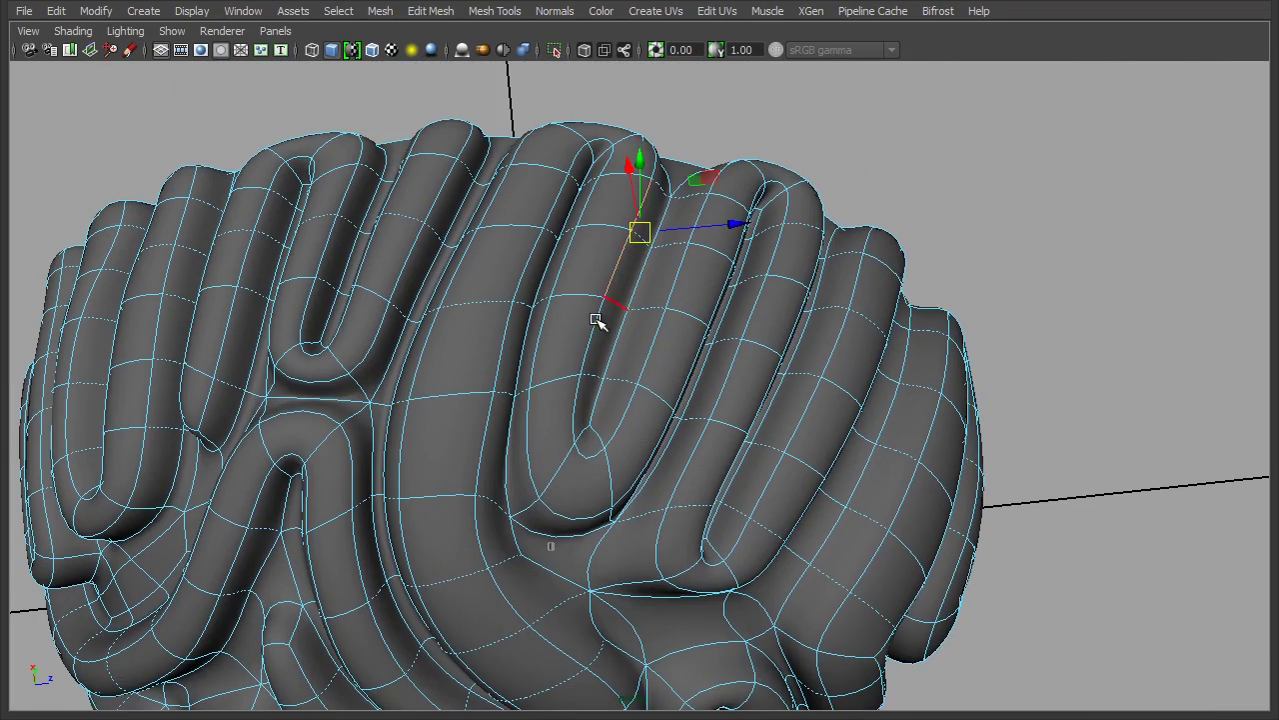
Step: Move the long edges on both sides of the upper U-shaped fold's groove toward each other, then deselect the mesh
drag(627, 270, 636, 400)
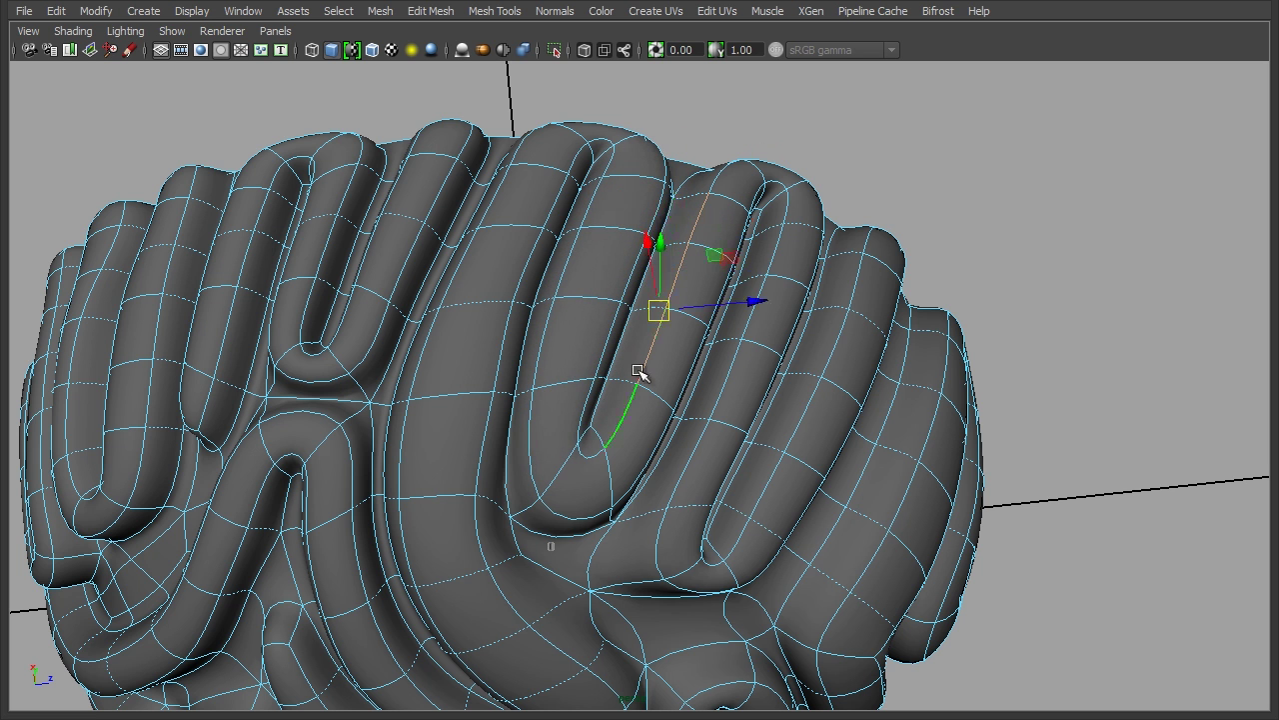
drag(657, 315, 629, 313)
click(801, 114)
Step: Select the brain half and shift it slightly away from the centre line, to about -0.029 in X
alt+drag(904, 399, 631, 419)
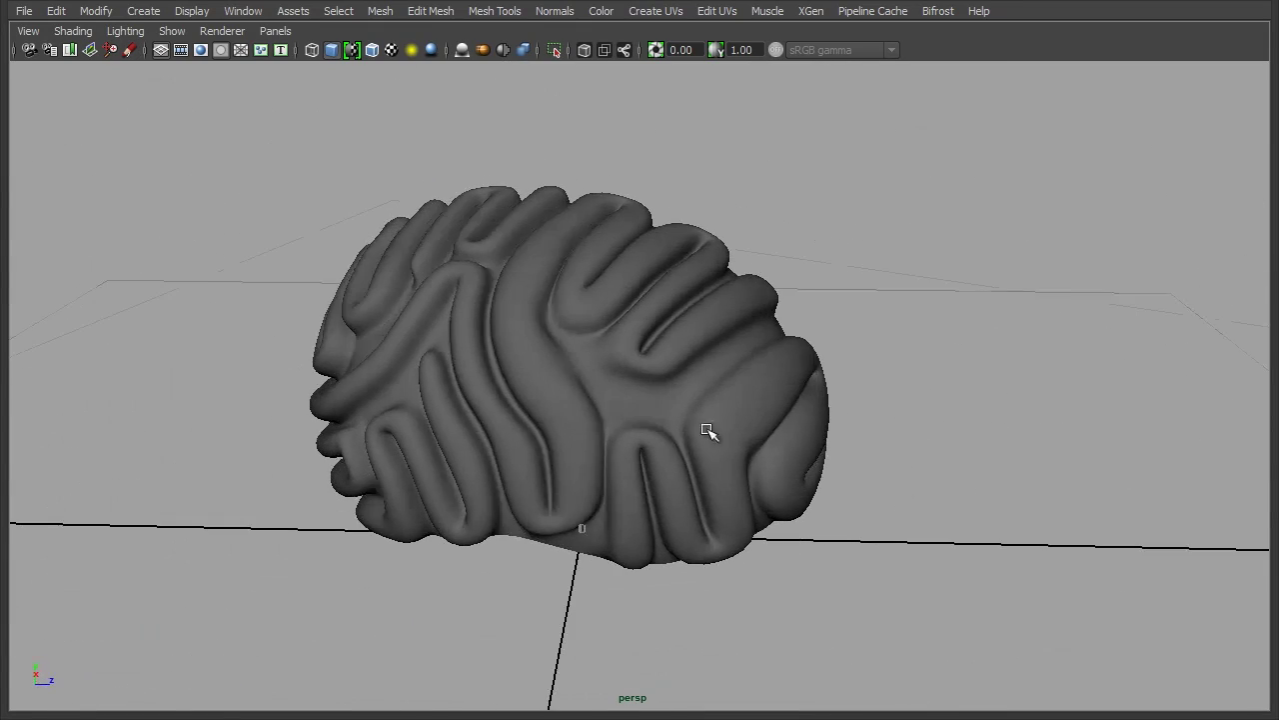
alt+drag(707, 431, 680, 382)
click(681, 385)
alt+drag(843, 448, 683, 455)
drag(727, 513, 701, 513)
alt+drag(624, 357, 632, 382)
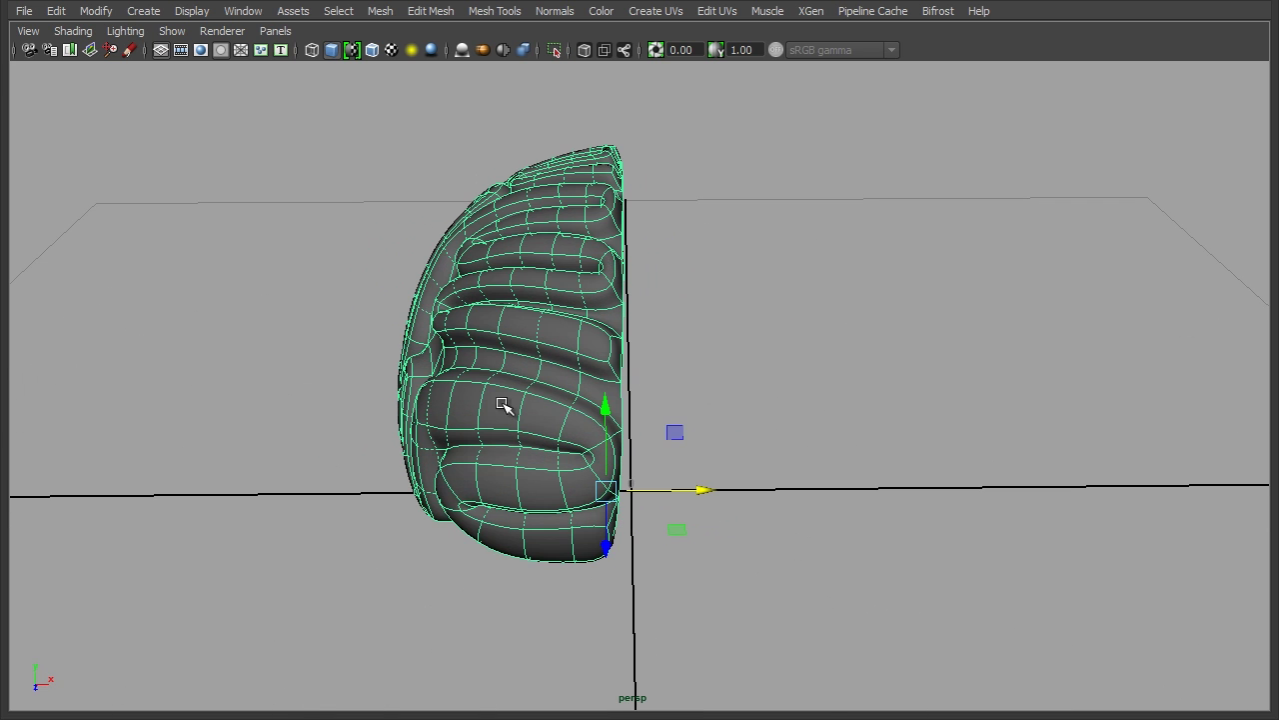
alt+drag(754, 318, 752, 333)
alt+drag(599, 272, 534, 204)
click(533, 204)
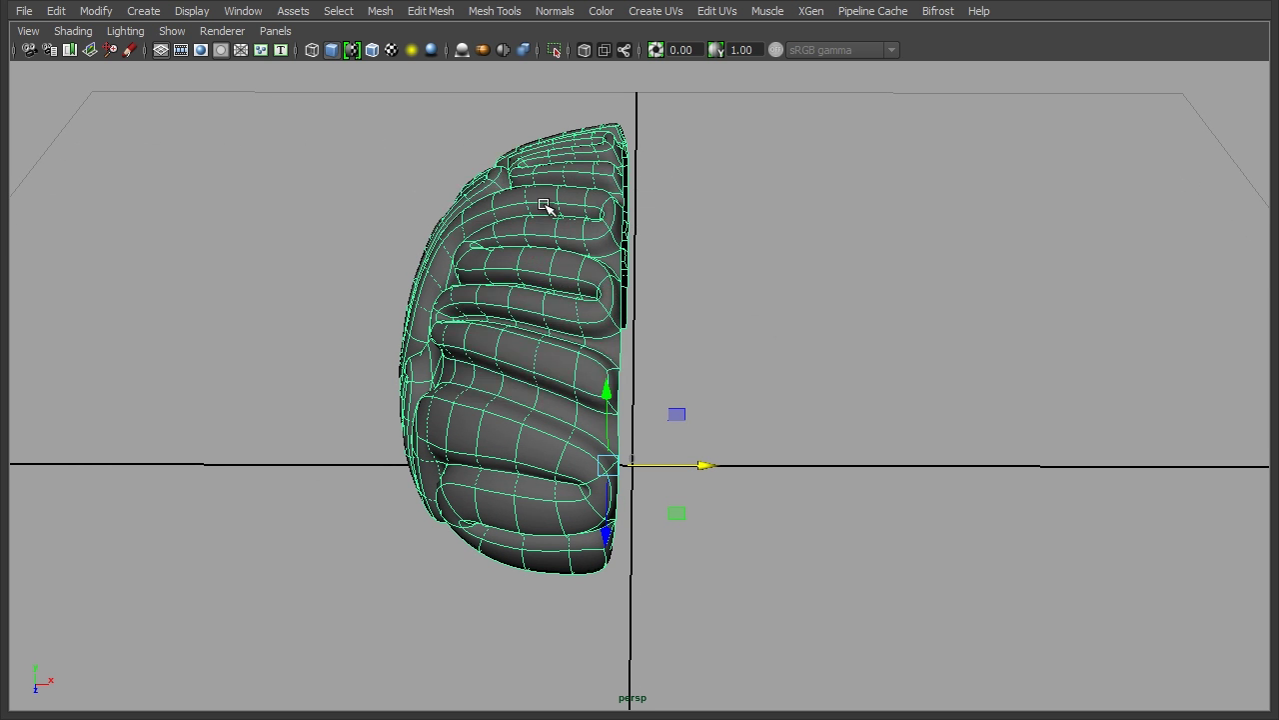
Step: Duplicate the brain half and mirror the copy by setting its Scale X to -1
key(ctrl+space)
alt+drag(597, 297, 520, 304)
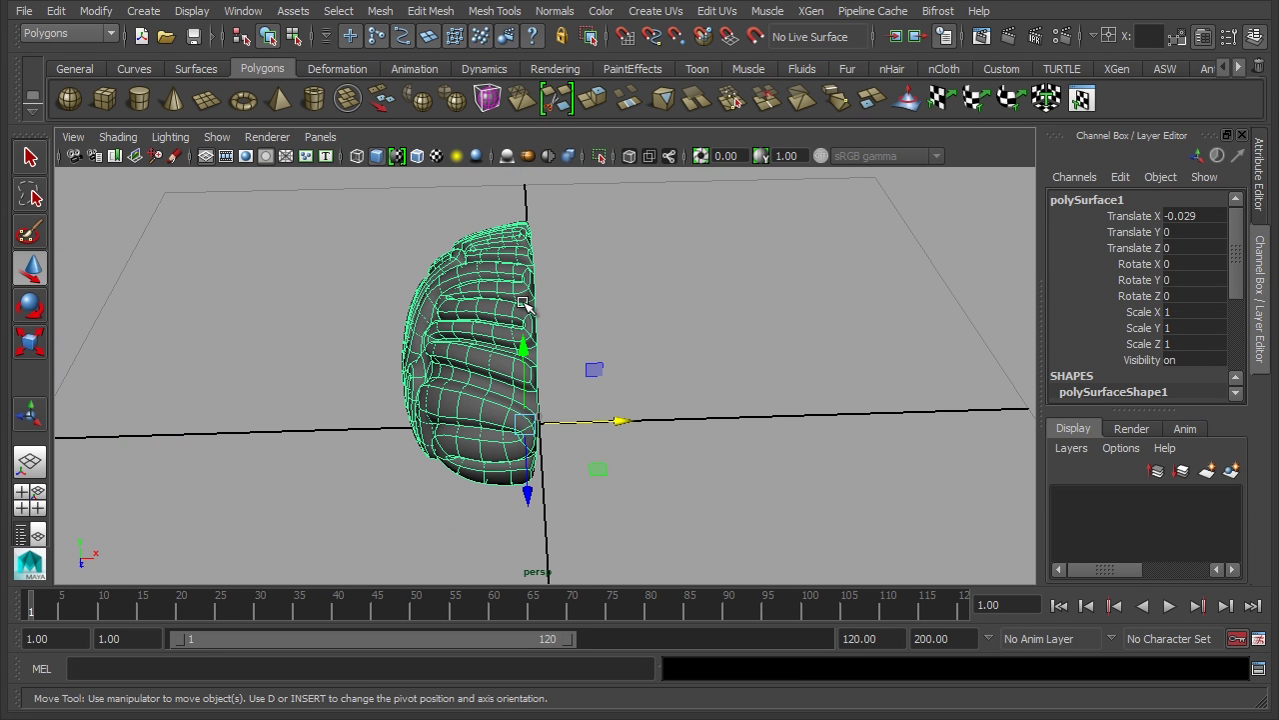
key(ctrl+d)
click(1187, 313)
text(-1)
key(Return)
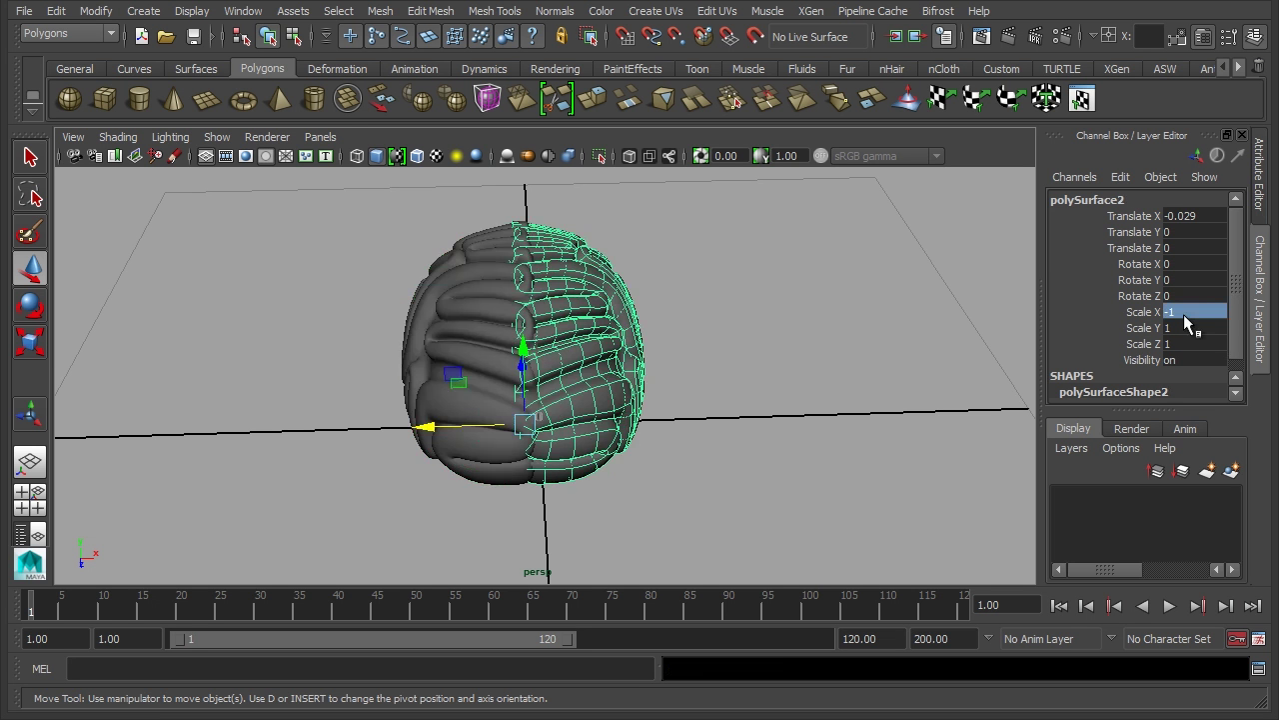
Step: Move the mirrored copy along X to about 0.025 to leave a narrow gap, then combine both halves into one mesh
scroll(462, 432, up, 3)
drag(424, 434, 469, 428)
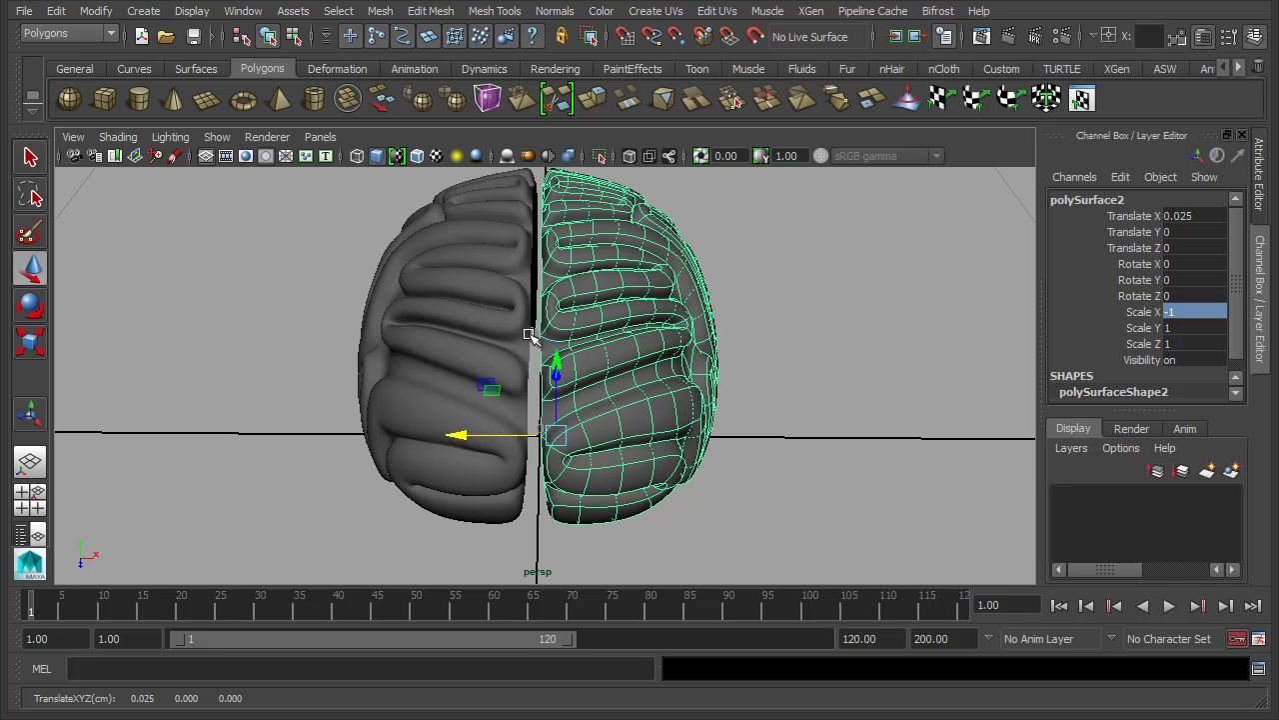
shift+click(478, 311)
alt+drag(478, 316, 489, 300)
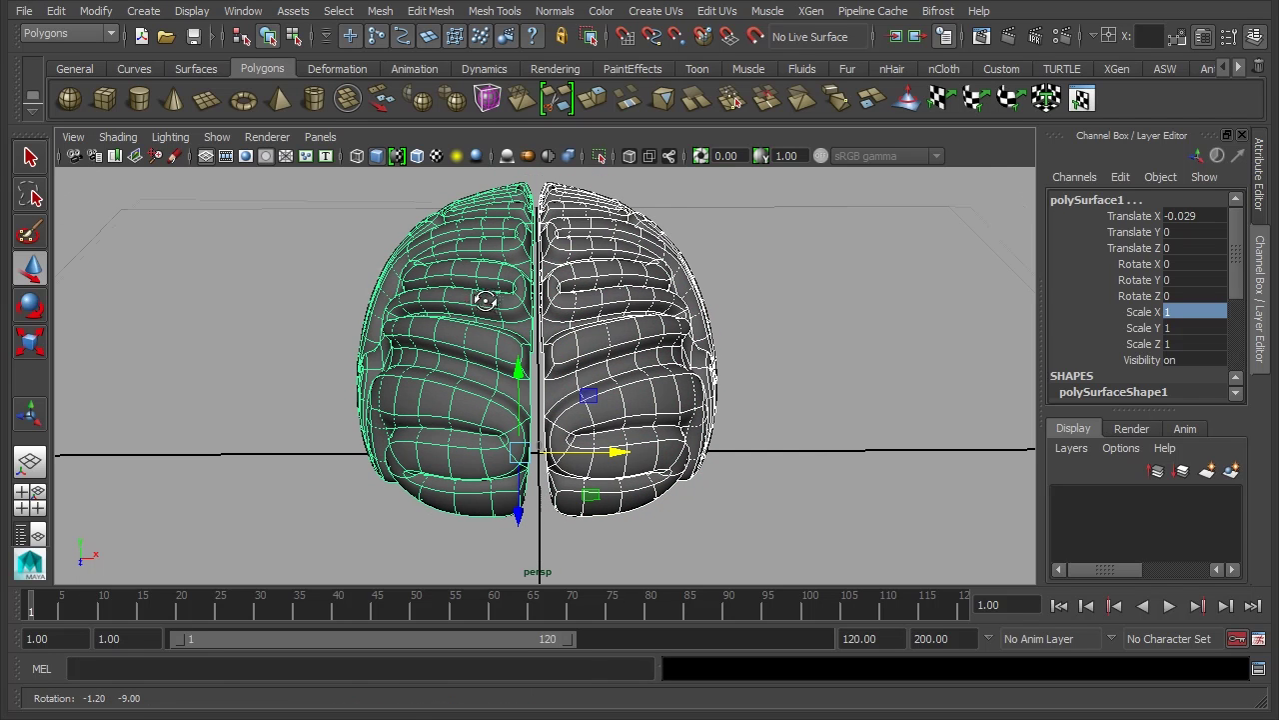
shift+right_drag(494, 255, 449, 531)
Step: Bridge the facing border edges between the two halves just above the large end folds
alt+drag(514, 398, 471, 354)
alt+right_drag(471, 354, 573, 327)
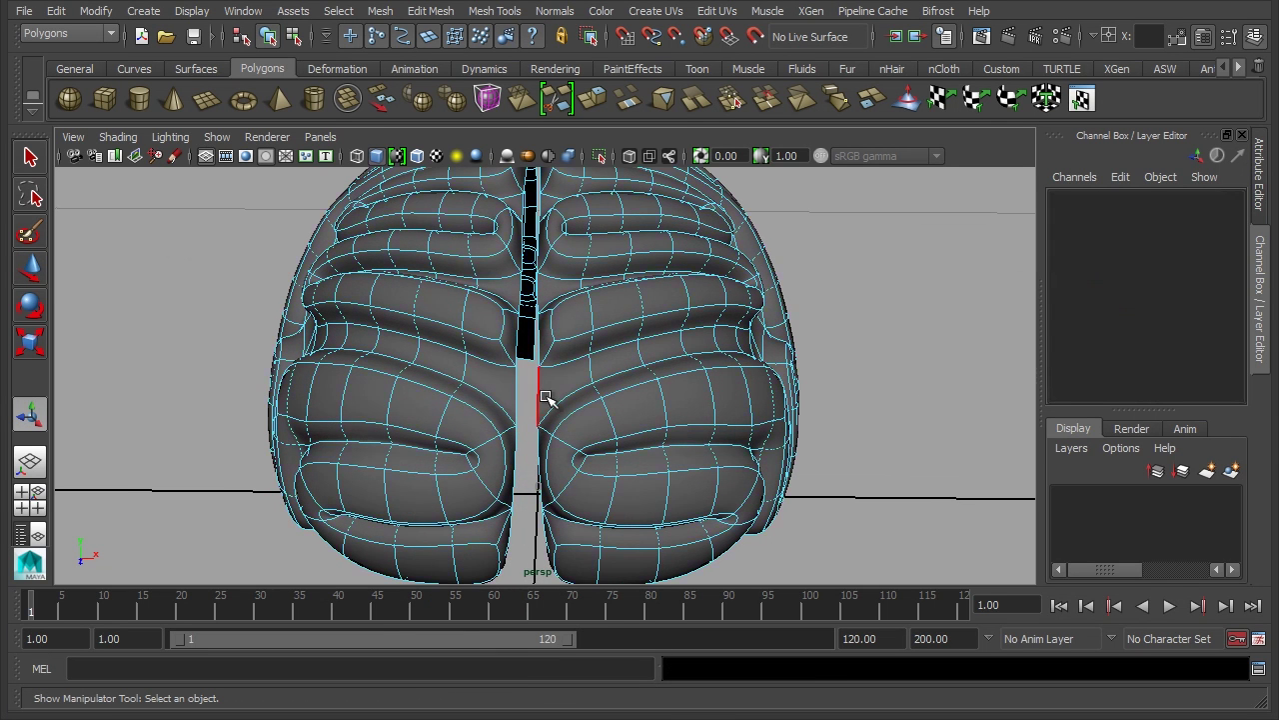
click(540, 398)
shift+right_drag(512, 388, 473, 571)
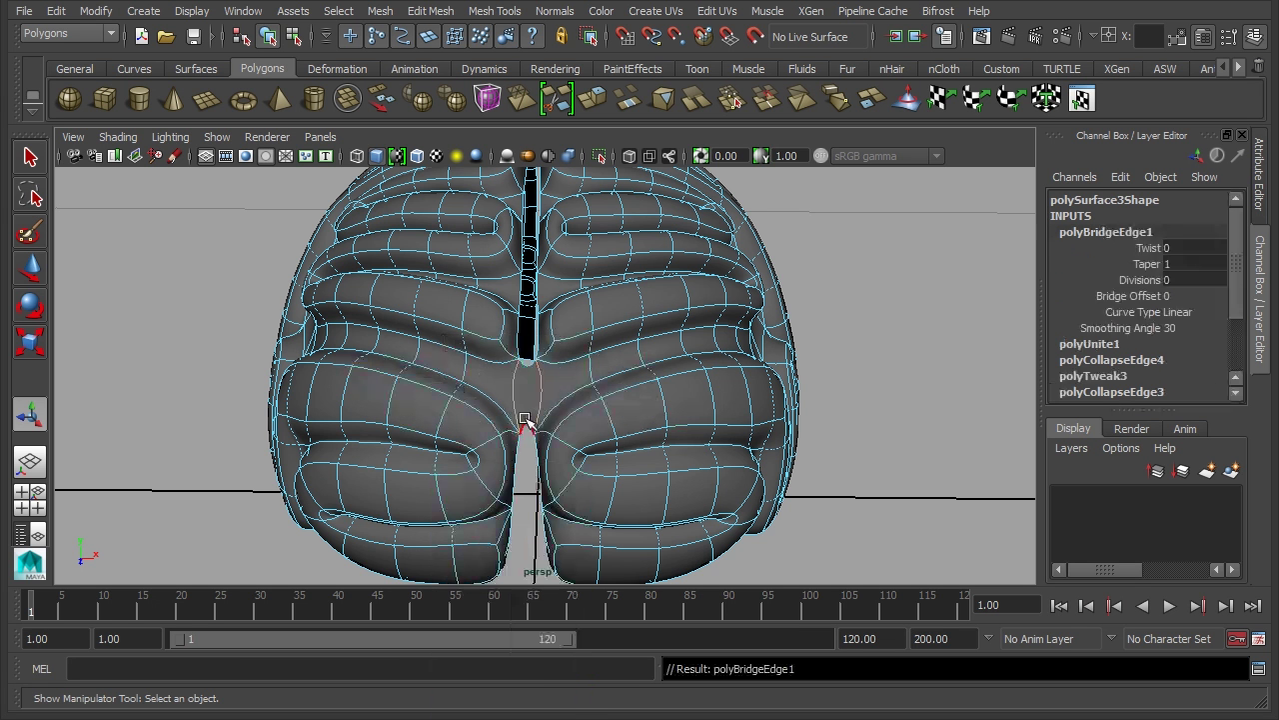
Step: Select the facing border edges between the large end folds, down to the base, and bridge them
alt+drag(568, 486, 611, 419)
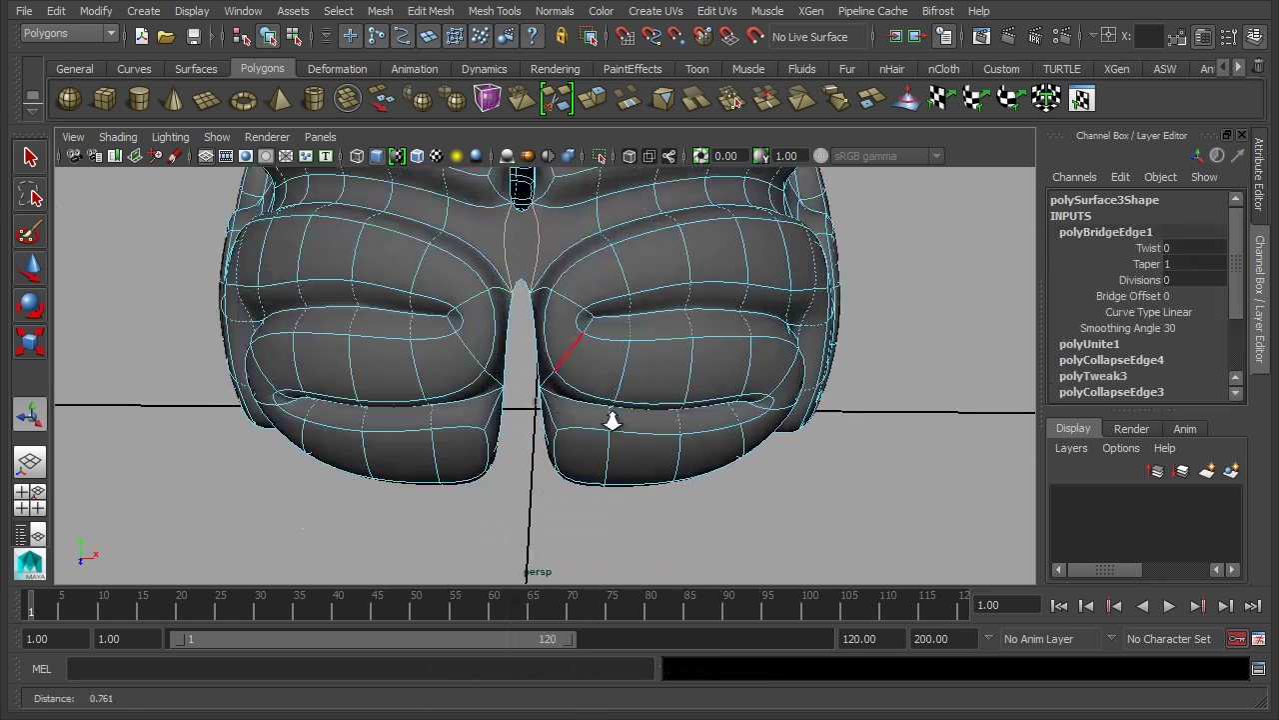
click(533, 340)
alt+drag(502, 379, 516, 345)
alt+right_drag(515, 345, 570, 341)
shift+click(555, 347)
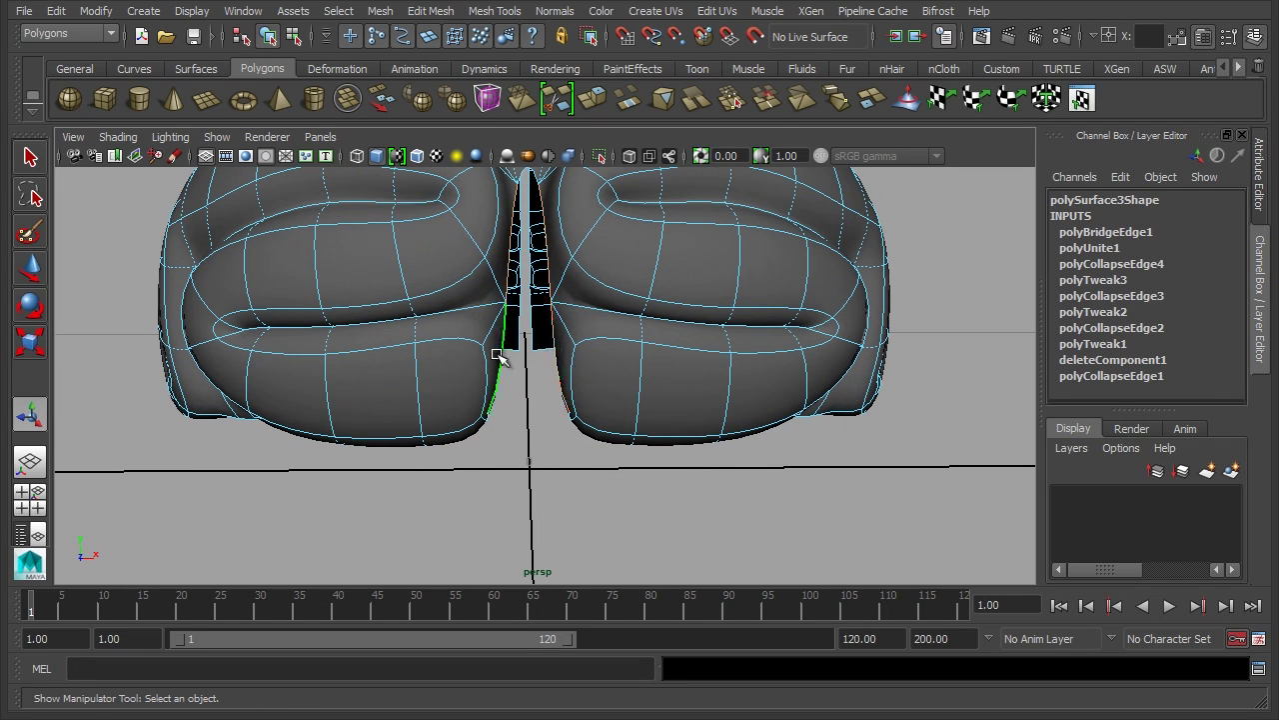
key(g)
Step: Select the remaining facing border edges over the top and around the opposite end of the gap and bridge them
key(ctrl+space)
alt+drag(723, 371, 710, 449)
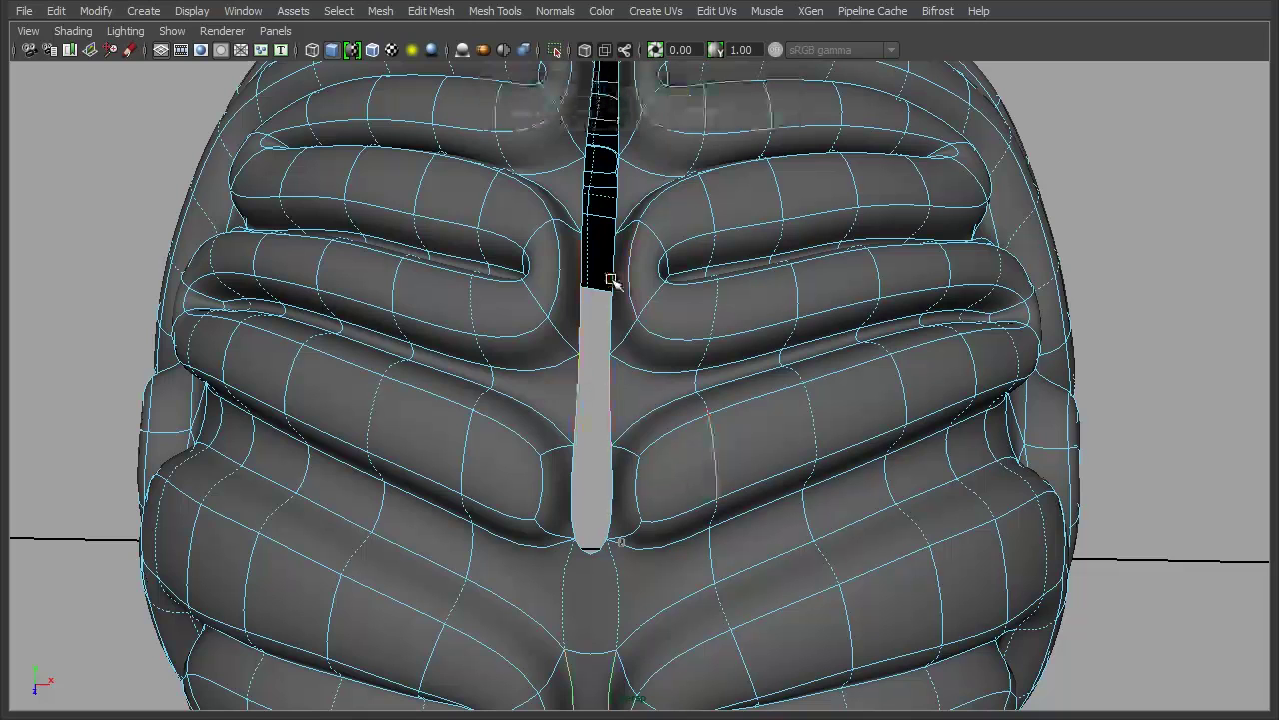
alt+middle_drag(688, 369, 686, 377)
mouse_move(686, 377)
alt+mouse_down()
mouse_move(599, 434)
mouse_move(634, 360)
mouse_move(693, 382)
alt+mouse_up()
alt+drag(571, 423, 747, 490)
drag(1024, 606, 674, 408)
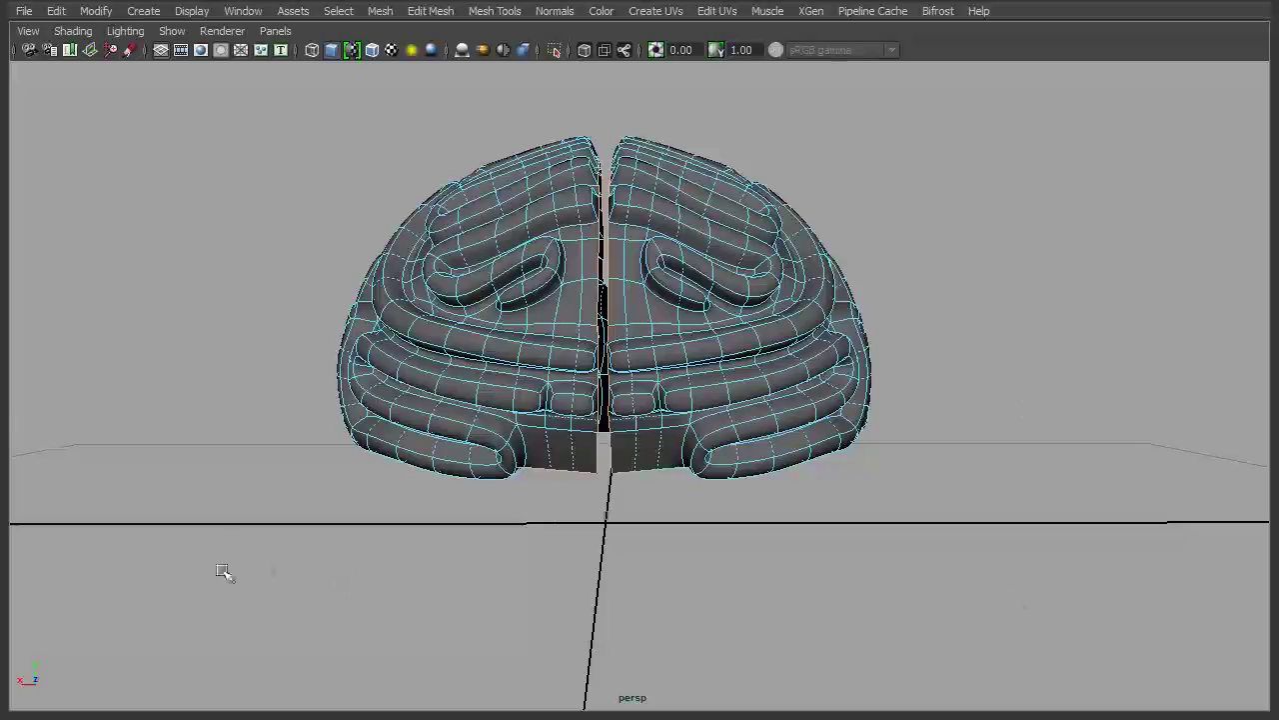
drag(575, 425, 466, 405)
alt+right_drag(466, 405, 821, 430)
alt+drag(826, 432, 685, 436)
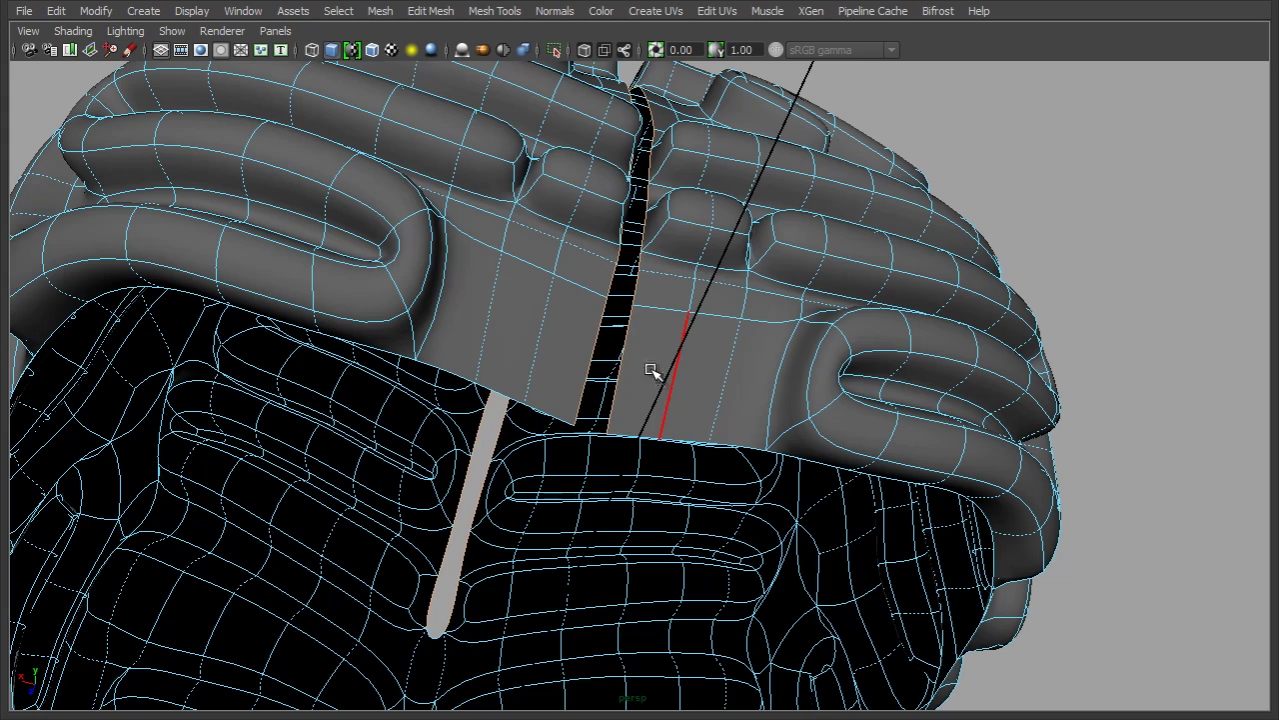
key(g)
Step: Collapse the short edges across the bridged strip into a single centre seam, then return to object mode
alt+drag(703, 298, 755, 384)
alt+right_drag(755, 385, 449, 330)
alt+drag(449, 330, 618, 354)
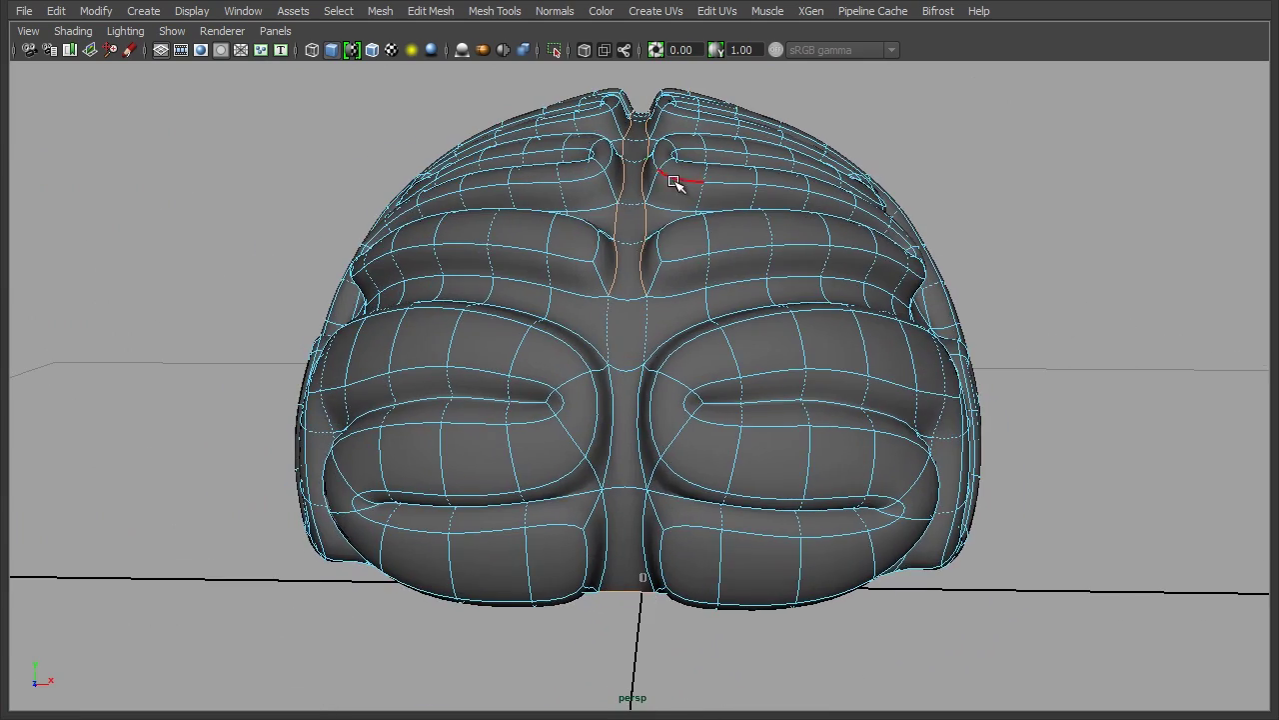
click(628, 297)
shift+right_drag(624, 243, 703, 192)
right_drag(633, 322, 715, 253)
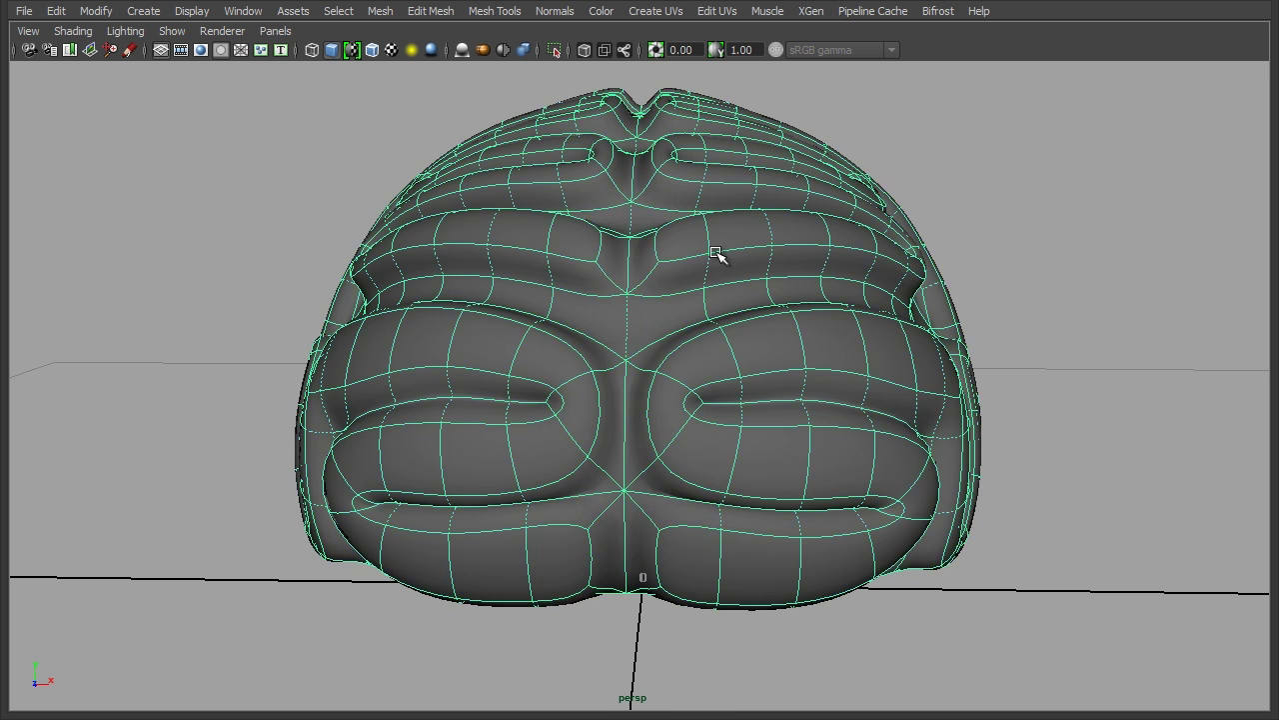
Step: Centre the brain mesh's pivot, snap the mesh to the grid centre and raise it along Y
click(100, 11)
click(160, 199)
alt+right_drag(851, 474, 740, 474)
key(w)
alt+drag(740, 474, 768, 472)
key(x)
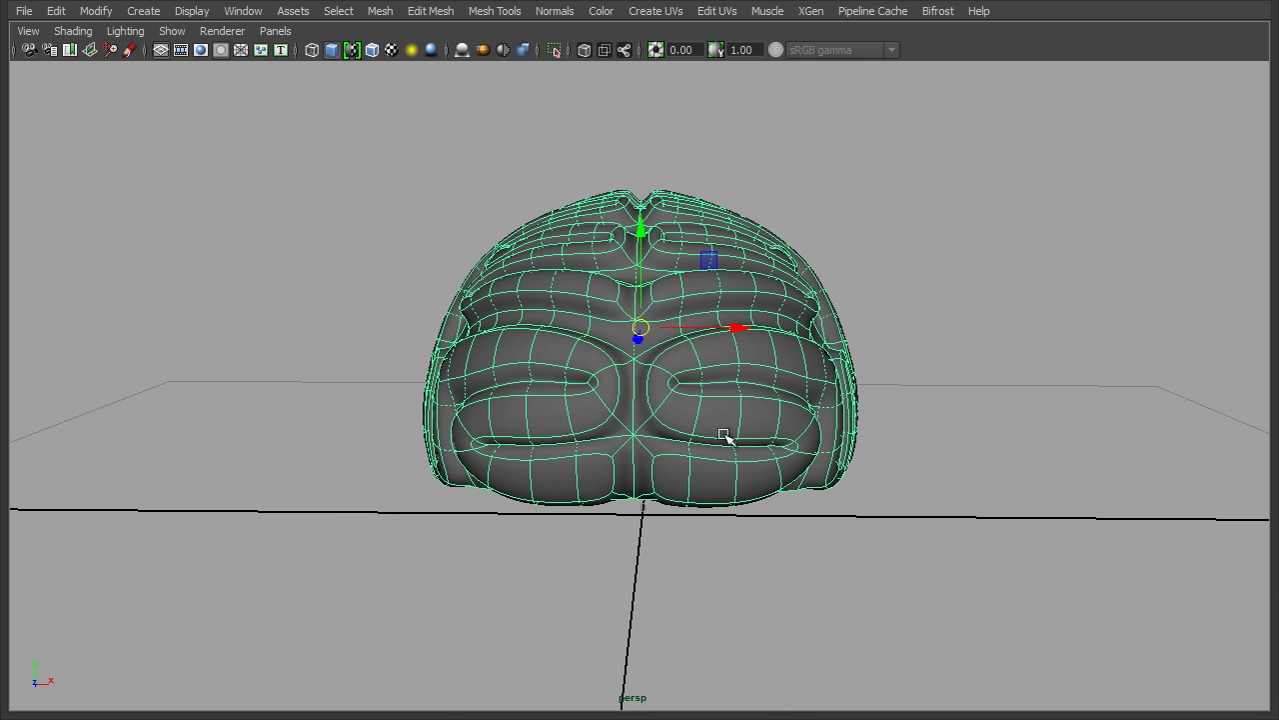
drag(640, 330, 650, 508)
drag(651, 437, 648, 213)
Step: Reselect the whole brain in object mode and freeze its transformations
alt+drag(720, 470, 697, 450)
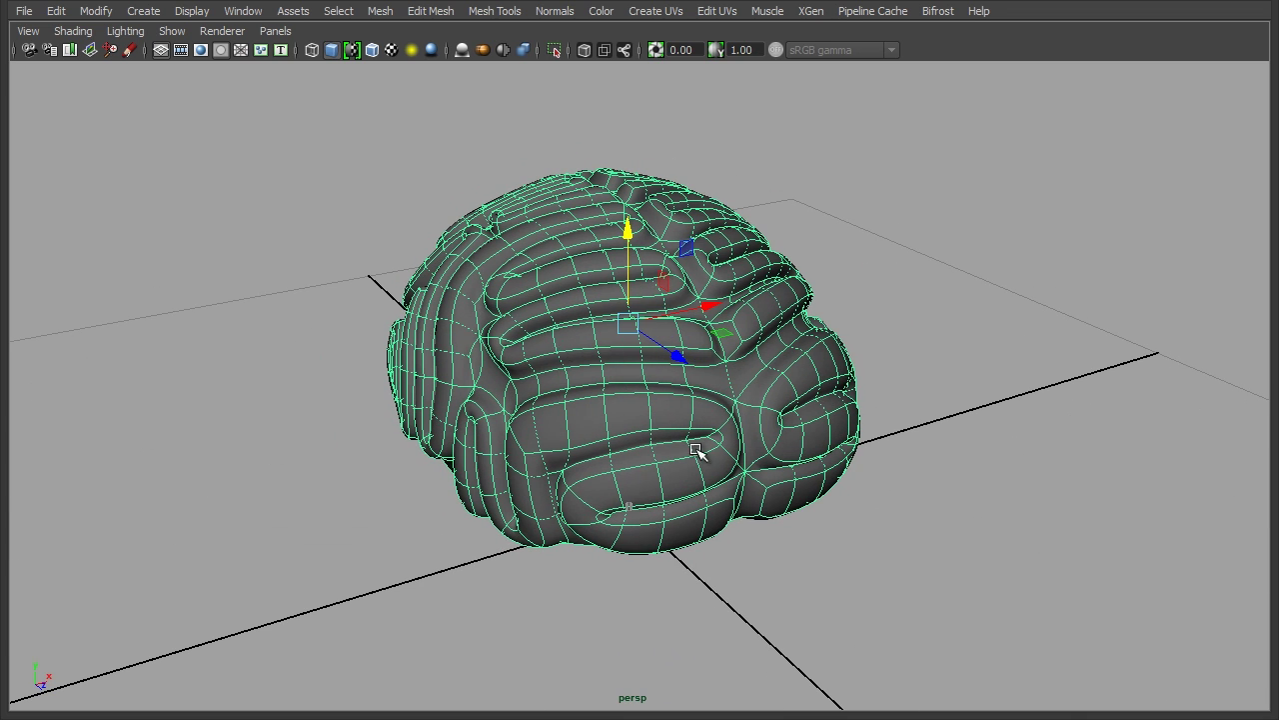
click(547, 334)
drag(546, 333, 540, 247)
right_drag(533, 271, 470, 272)
alt+drag(540, 390, 572, 402)
alt+drag(752, 318, 595, 300)
right_drag(596, 300, 895, 231)
click(593, 310)
click(96, 11)
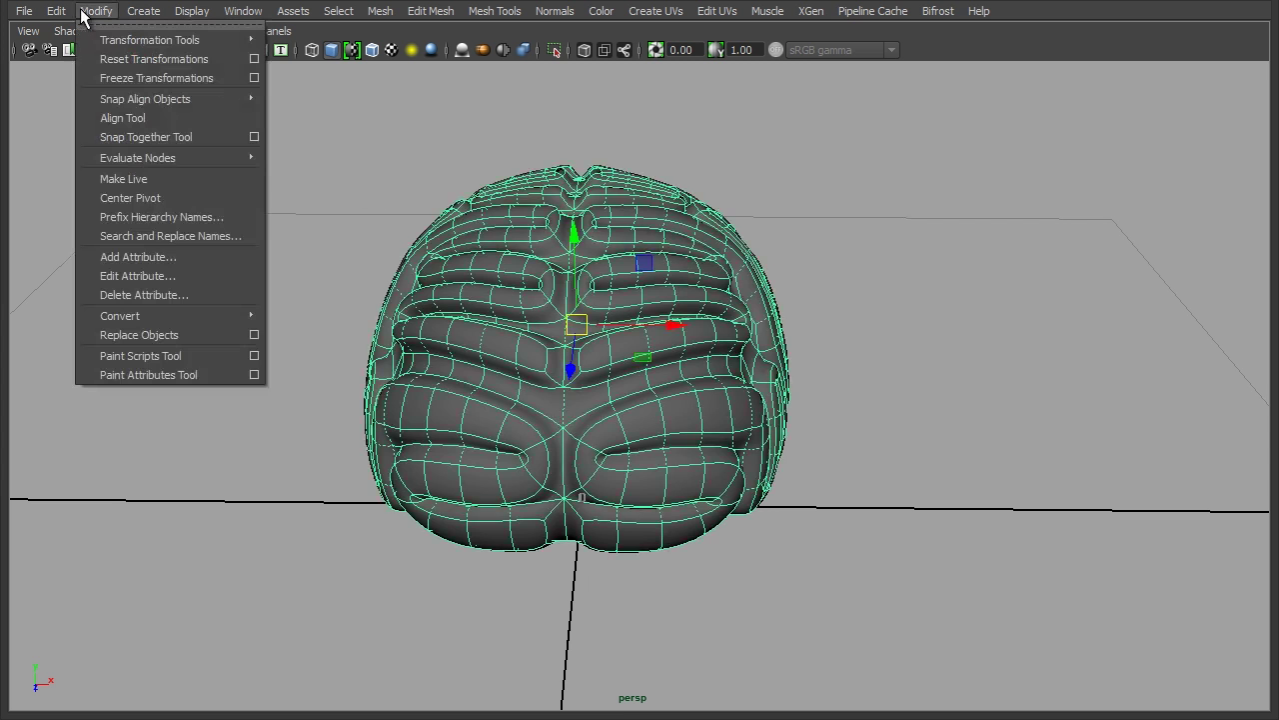
click(125, 79)
Step: Switch to vertex selection and check the mirrored vertex highlighting across the two halves
alt+drag(595, 352, 641, 341)
right_drag(517, 279, 523, 289)
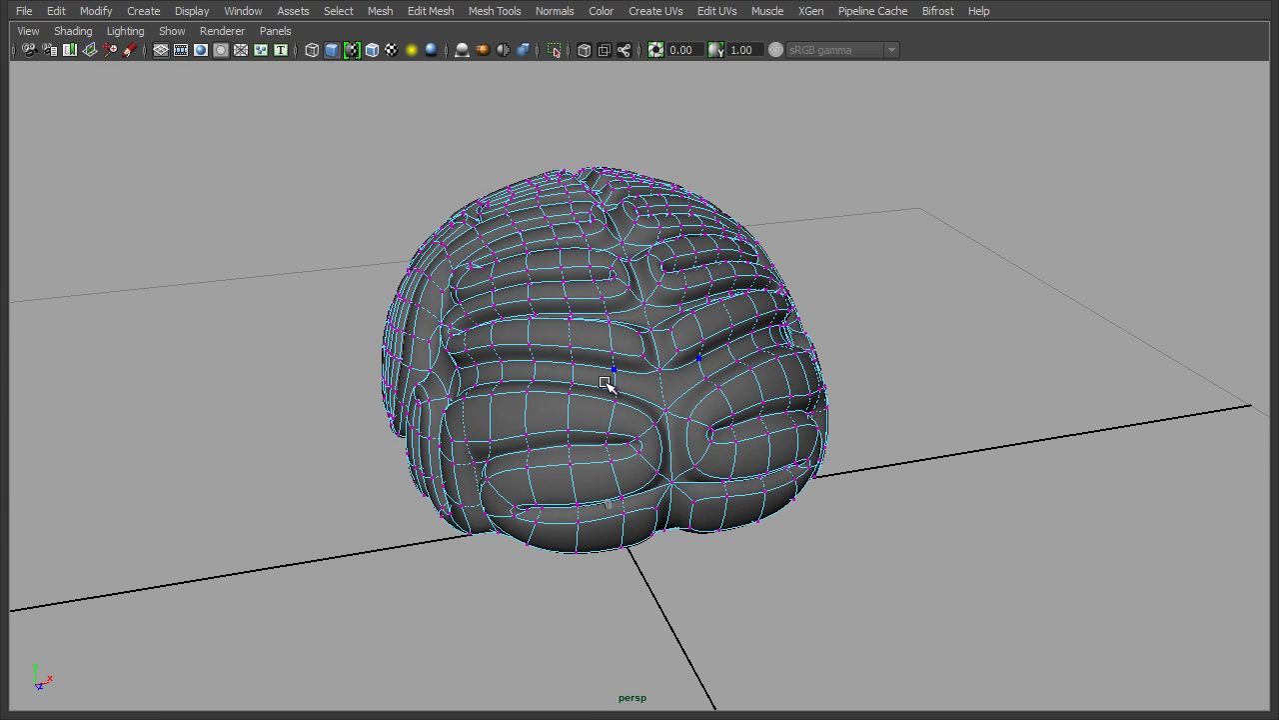
alt+middle_drag(636, 374, 634, 383)
alt+right_drag(634, 383, 740, 366)
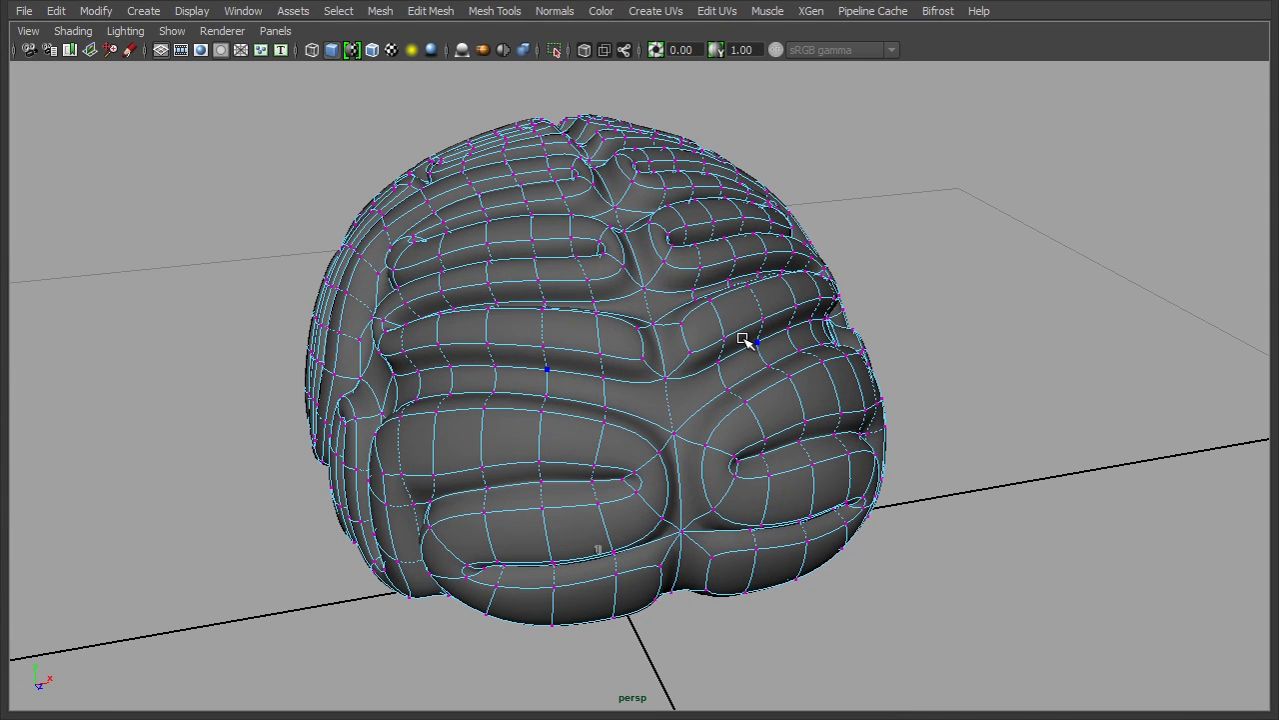
alt+drag(558, 398, 614, 386)
alt+right_drag(613, 386, 759, 391)
Step: Select an edge on the centre seam to set up symmetry, then deselect it and check the mirrored edge highlighting on both halves
right_drag(571, 372, 632, 340)
click(603, 340)
alt+right_drag(694, 394, 616, 387)
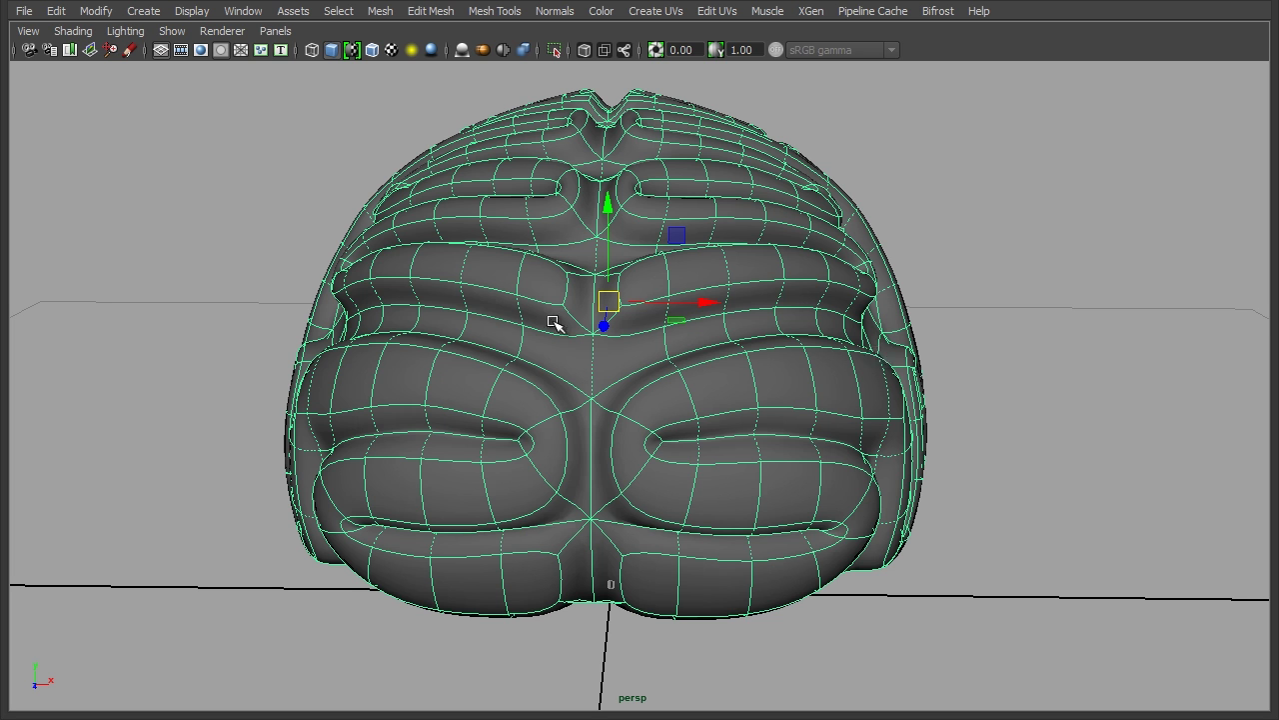
drag(554, 322, 601, 254)
right_drag(597, 388, 598, 329)
click(589, 367)
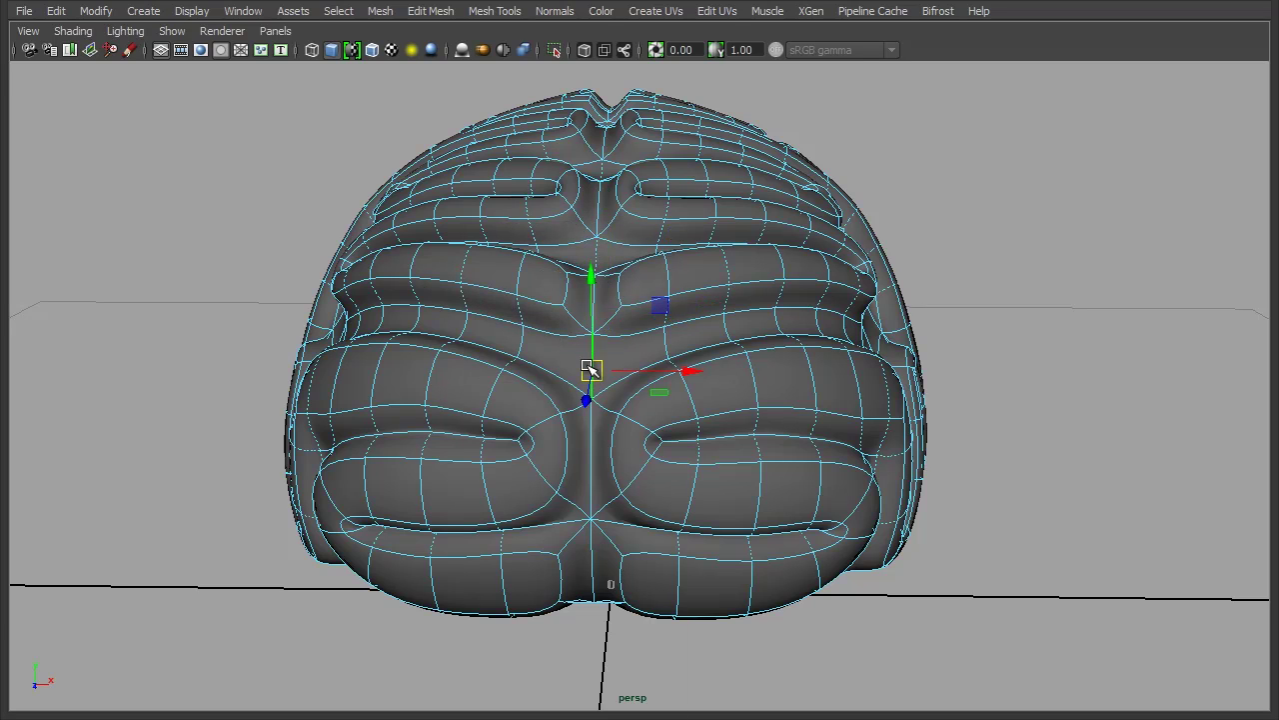
drag(589, 368, 652, 290)
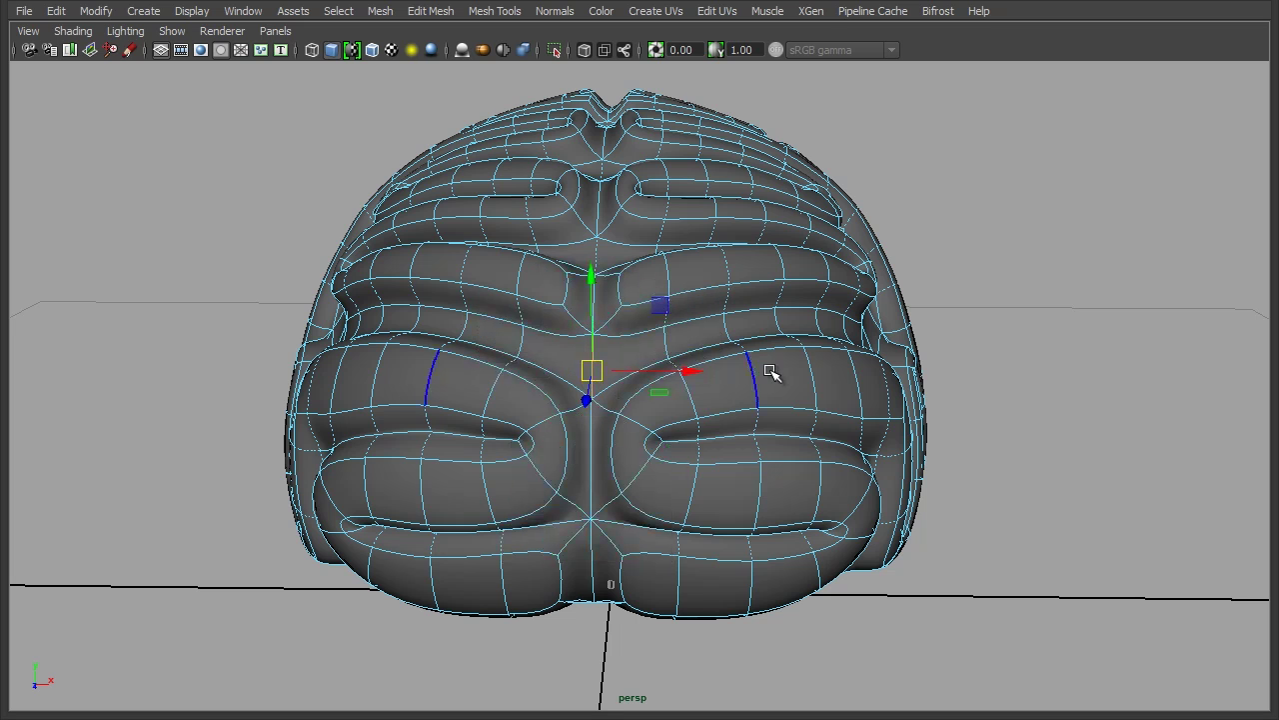
click(1191, 365)
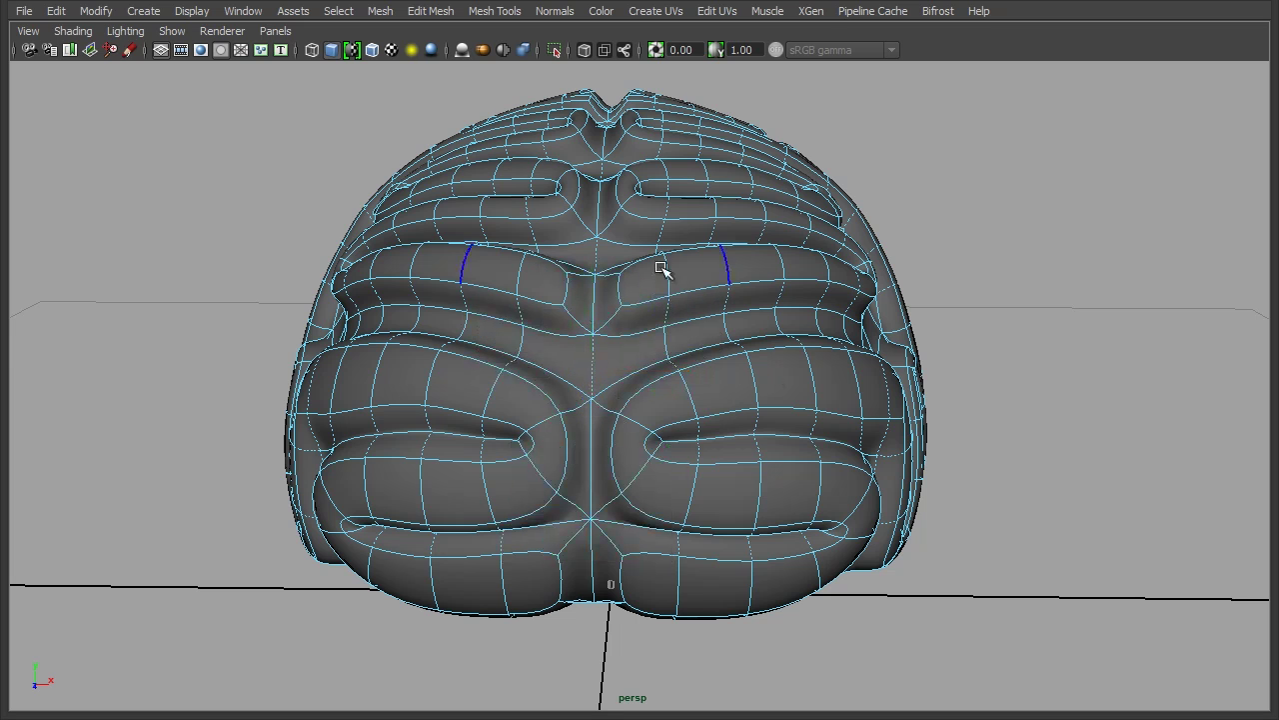
alt+drag(709, 371, 810, 367)
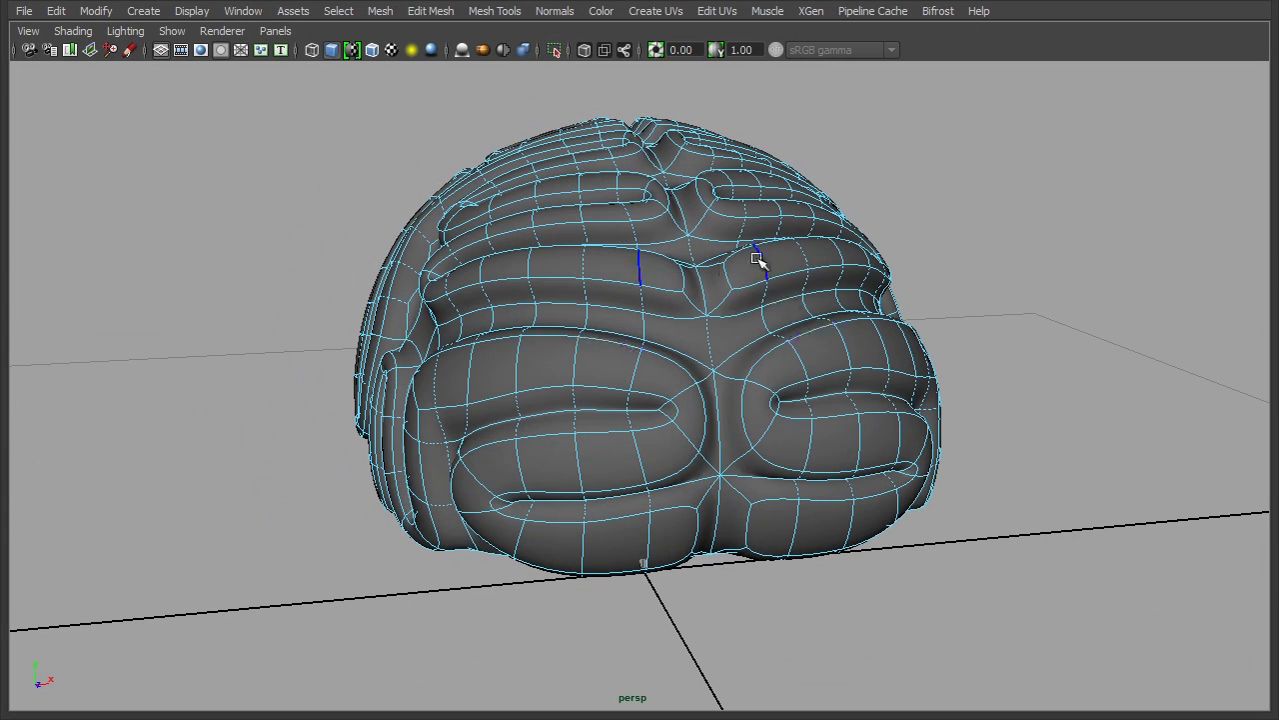
alt+drag(822, 313, 846, 206)
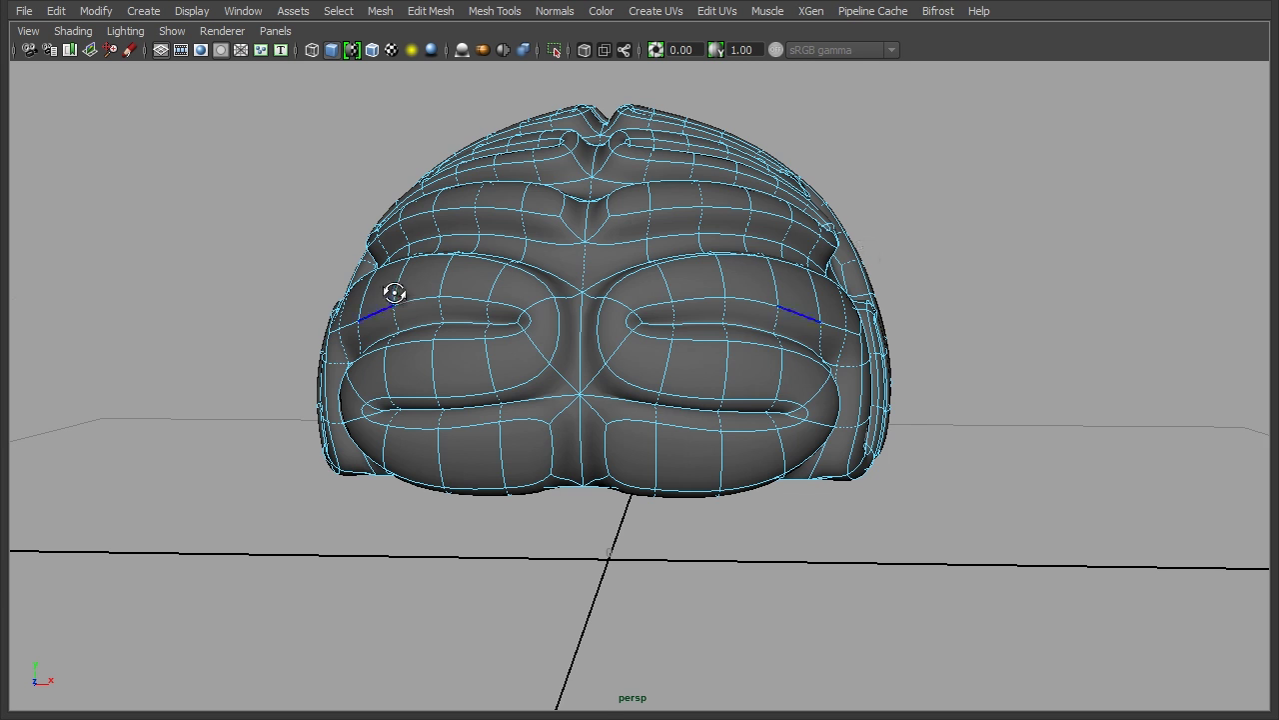
alt+drag(394, 289, 413, 319)
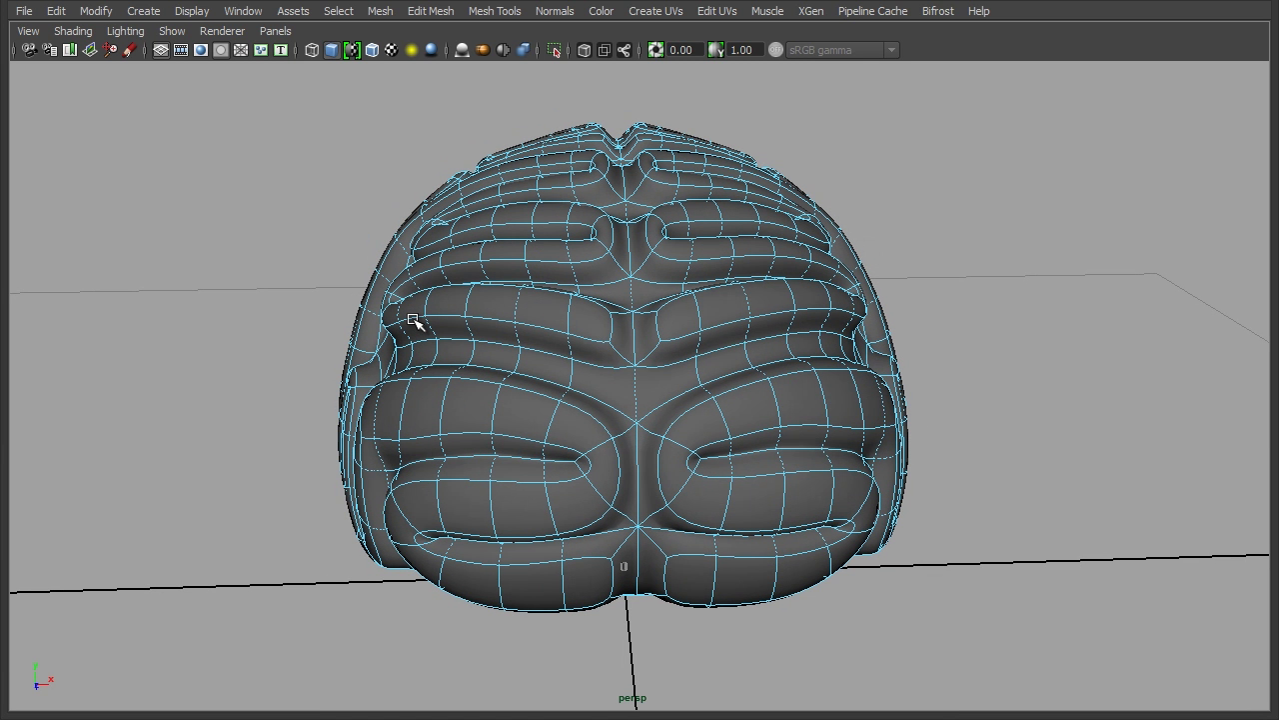
Step: Leave component selection, deselect the brain and examine both smoothed halves from several sides
alt+drag(700, 440, 600, 319)
alt+drag(951, 310, 850, 420)
click(811, 453)
alt+drag(551, 397, 630, 306)
alt+drag(549, 363, 954, 379)
click(955, 379)
alt+drag(851, 423, 769, 427)
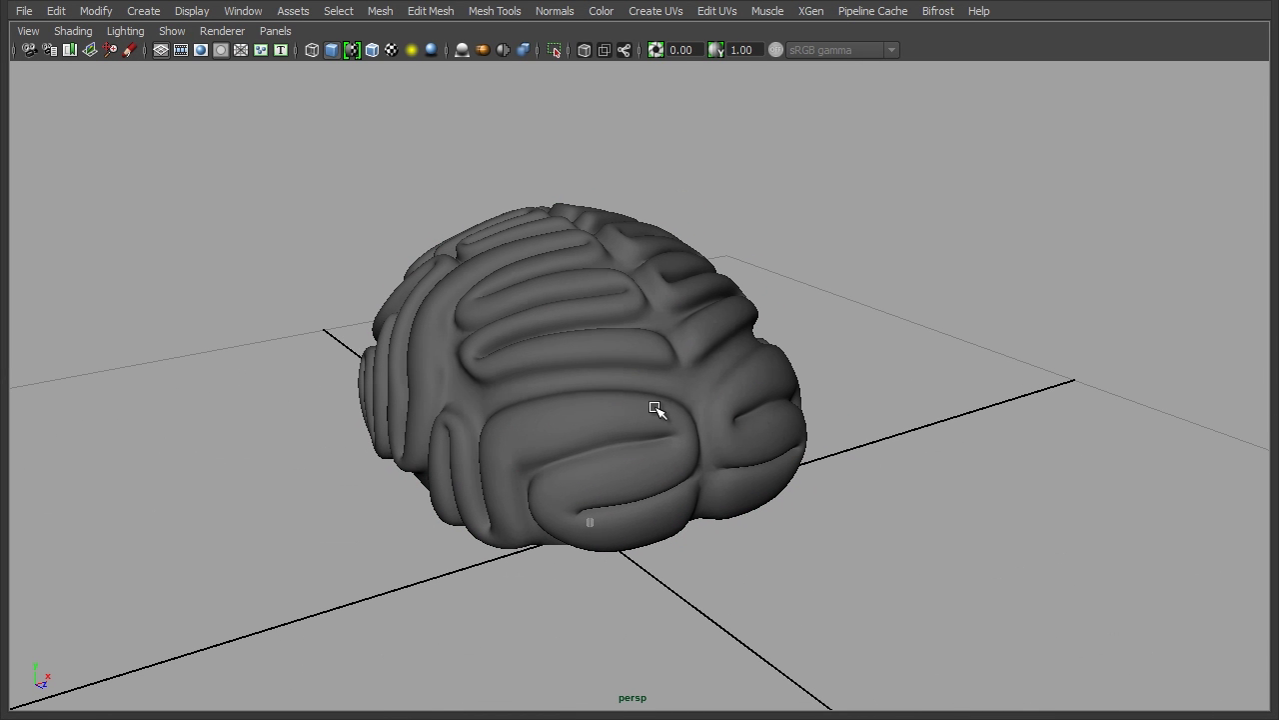
Step: Select the whole brain mesh and assign it a new Blinn material
click(655, 408)
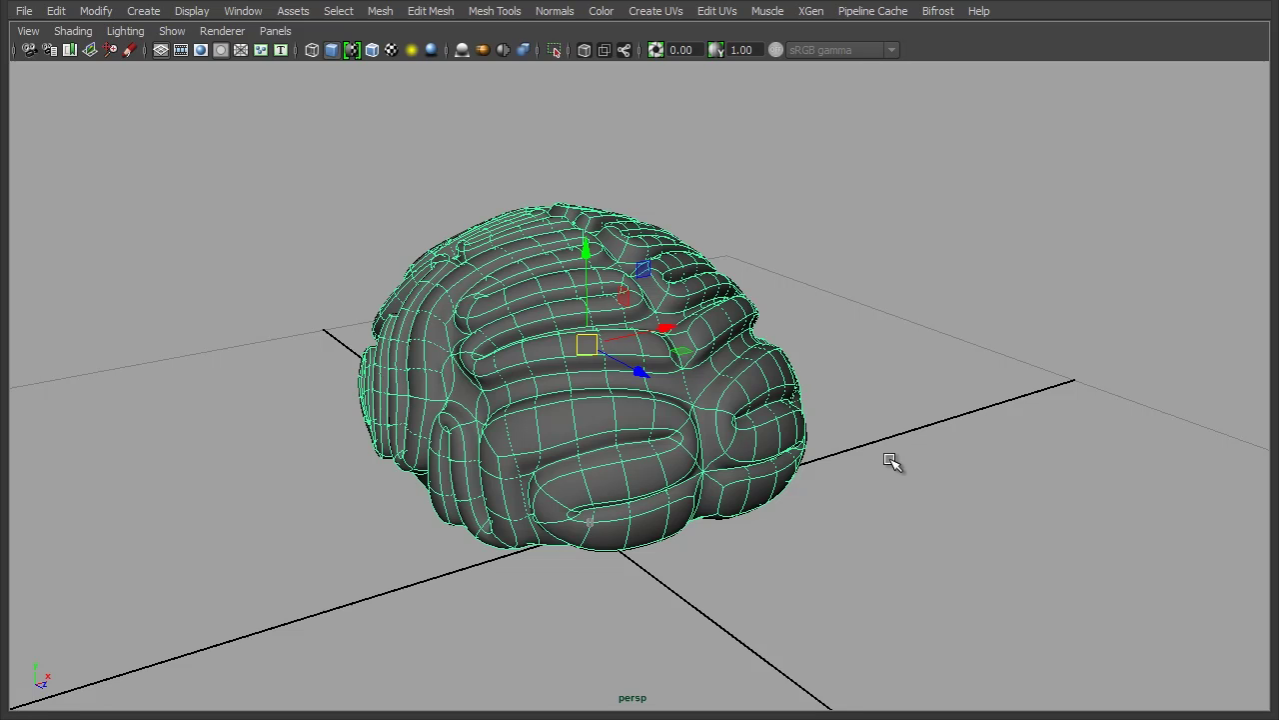
mouse_move(755, 414)
alt+mouse_down()
mouse_move(594, 429)
mouse_move(766, 420)
alt+mouse_up()
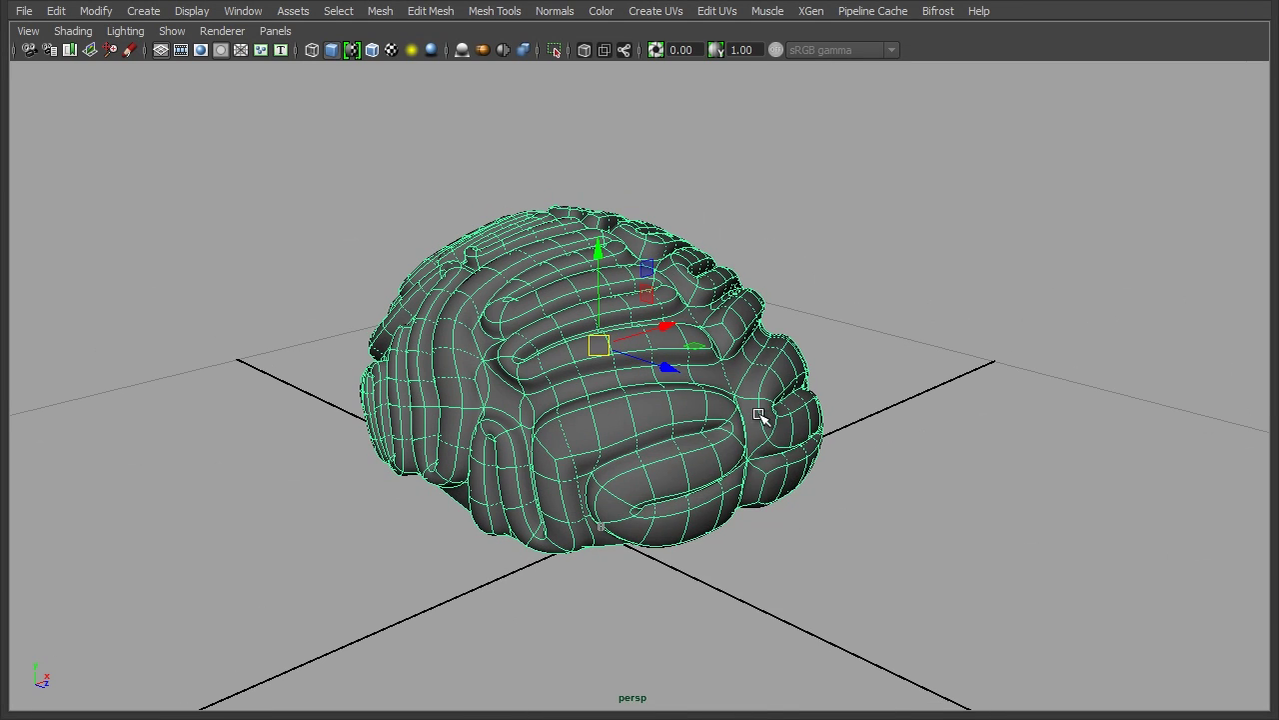
right_click(717, 322)
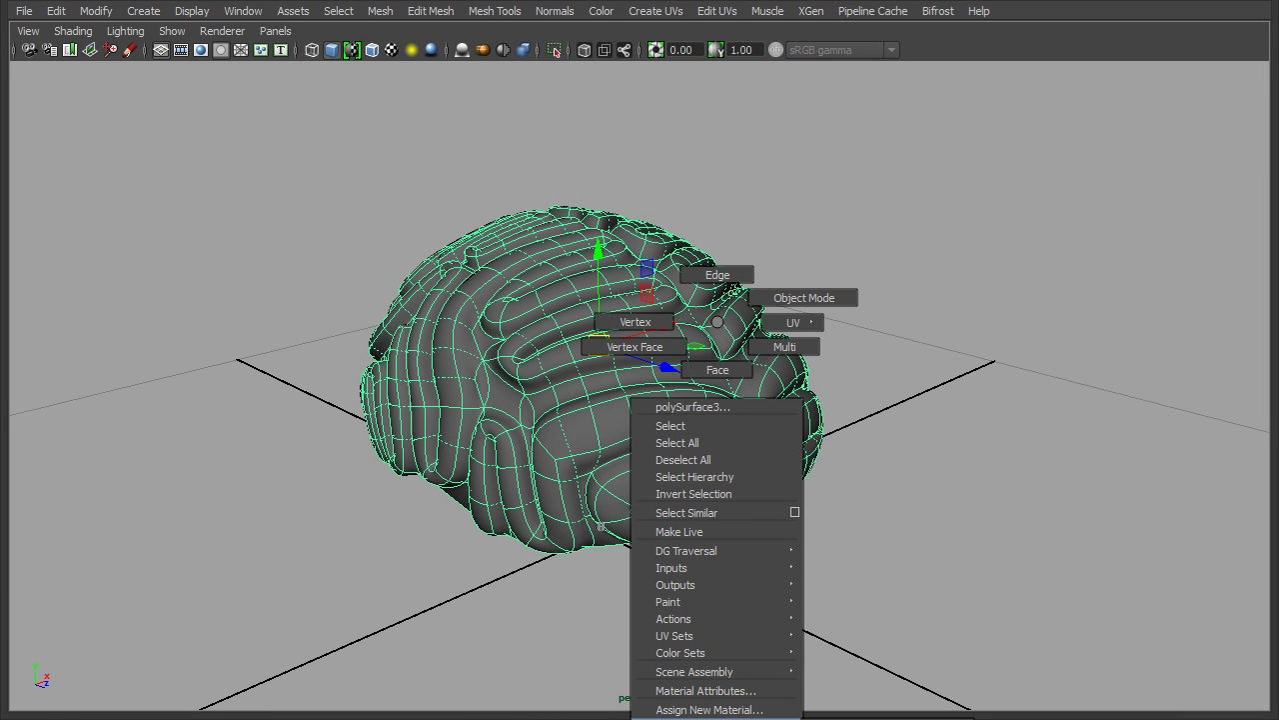
right_drag(627, 715, 531, 699)
right_drag(555, 227, 705, 635)
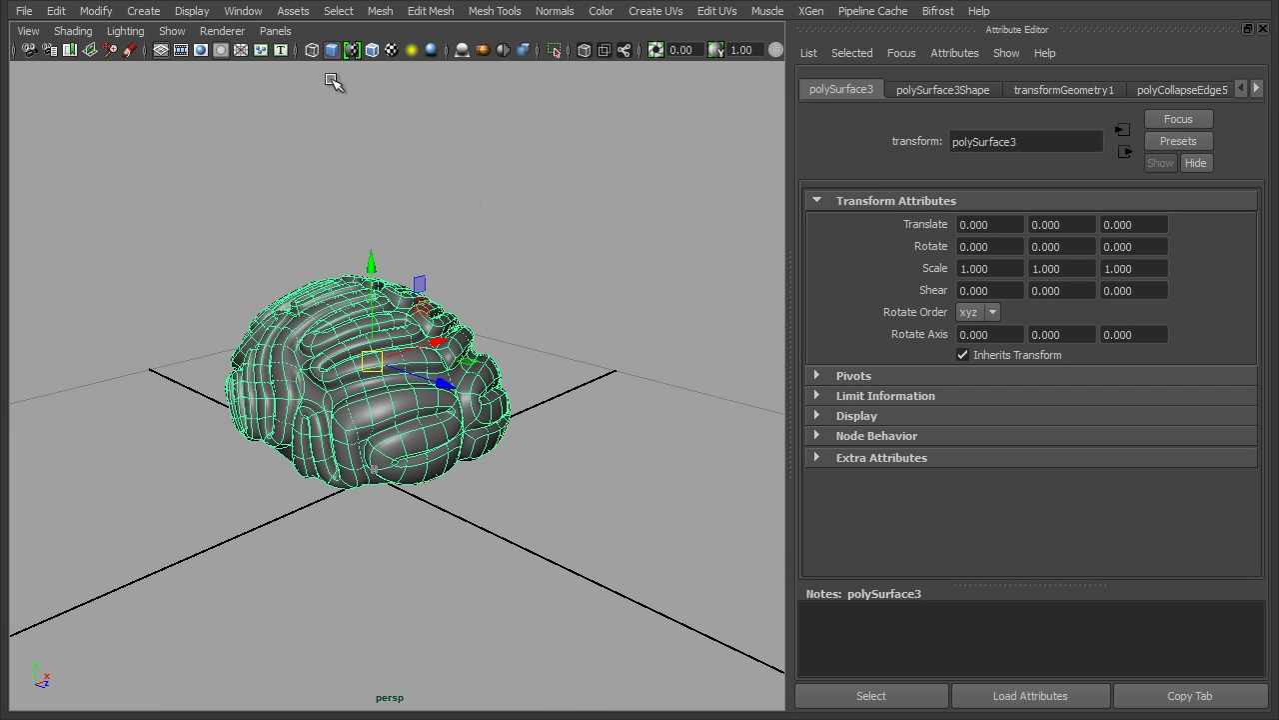
Step: Enable screen-space ambient occlusion in the Viewport 2.0 settings, then deselect the brain to see its shading
click(223, 31)
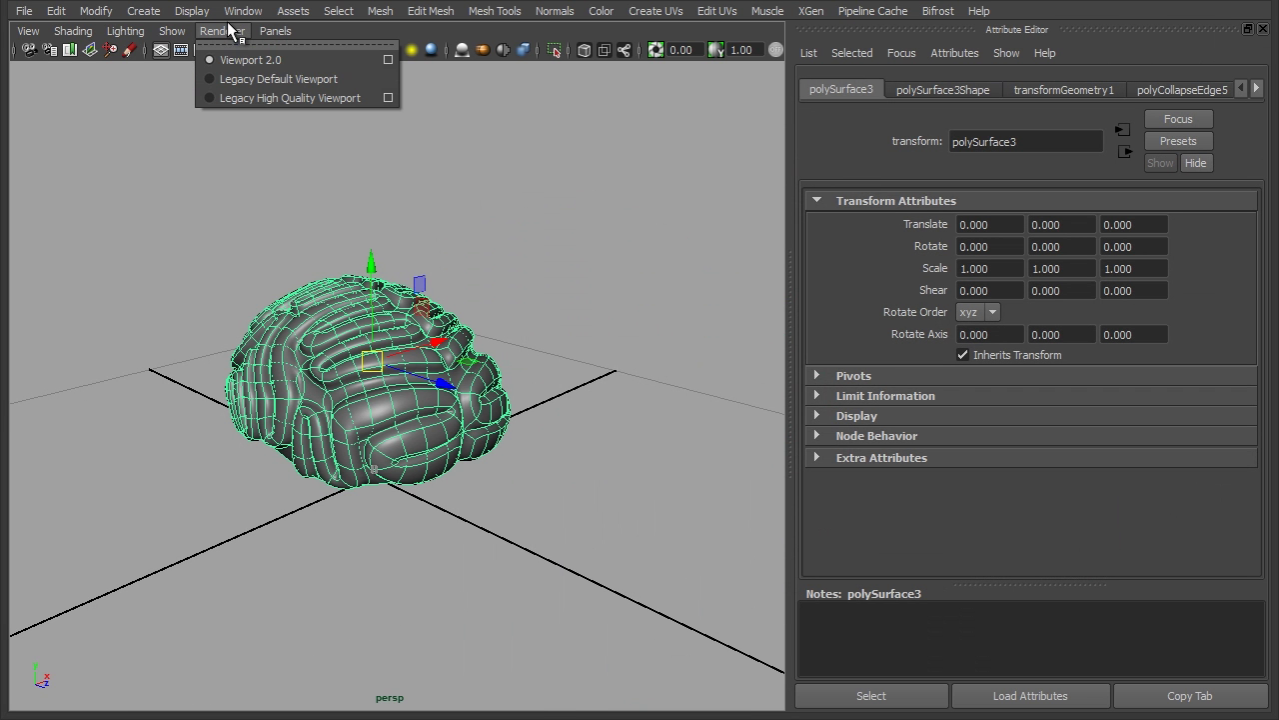
click(388, 60)
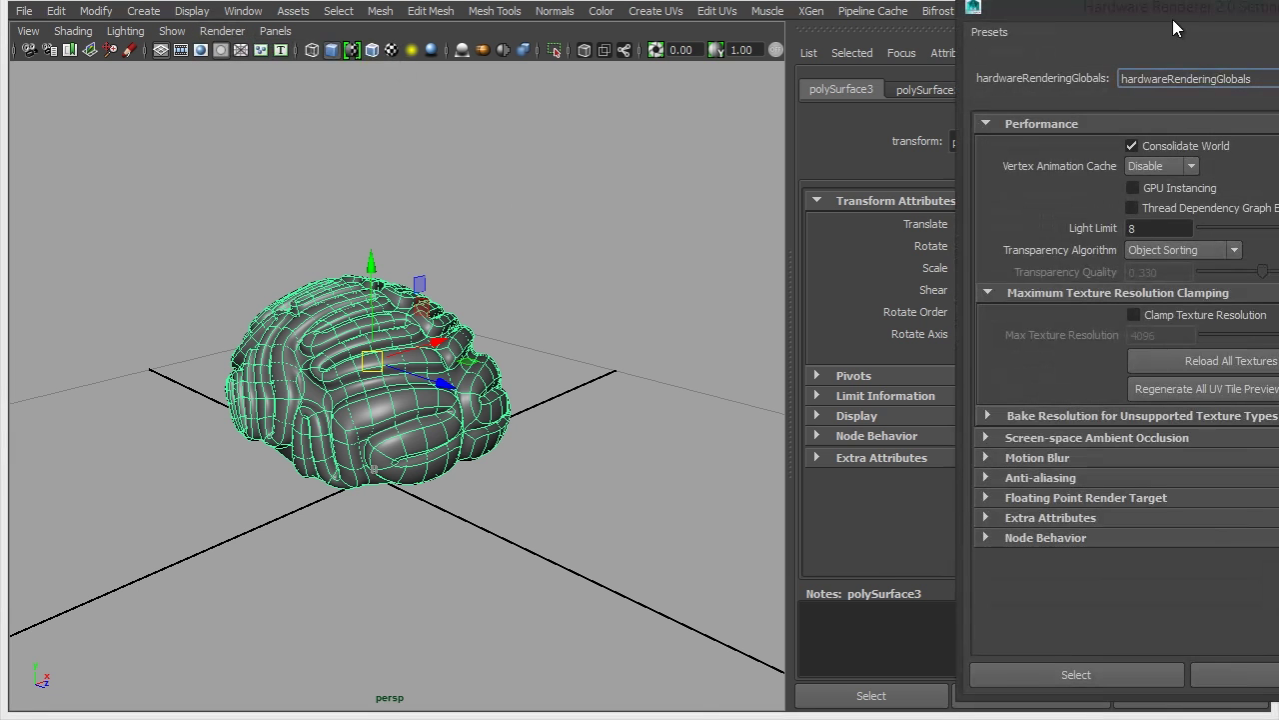
drag(1173, 19, 884, 26)
click(766, 456)
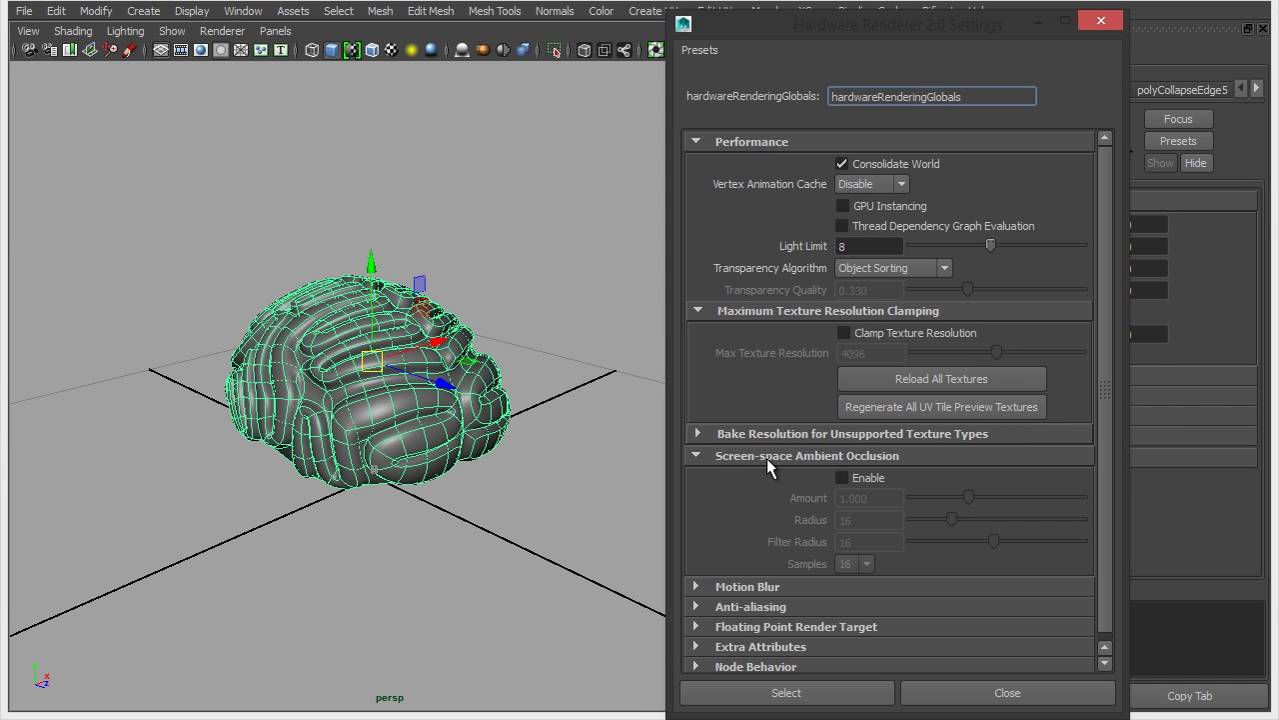
click(875, 477)
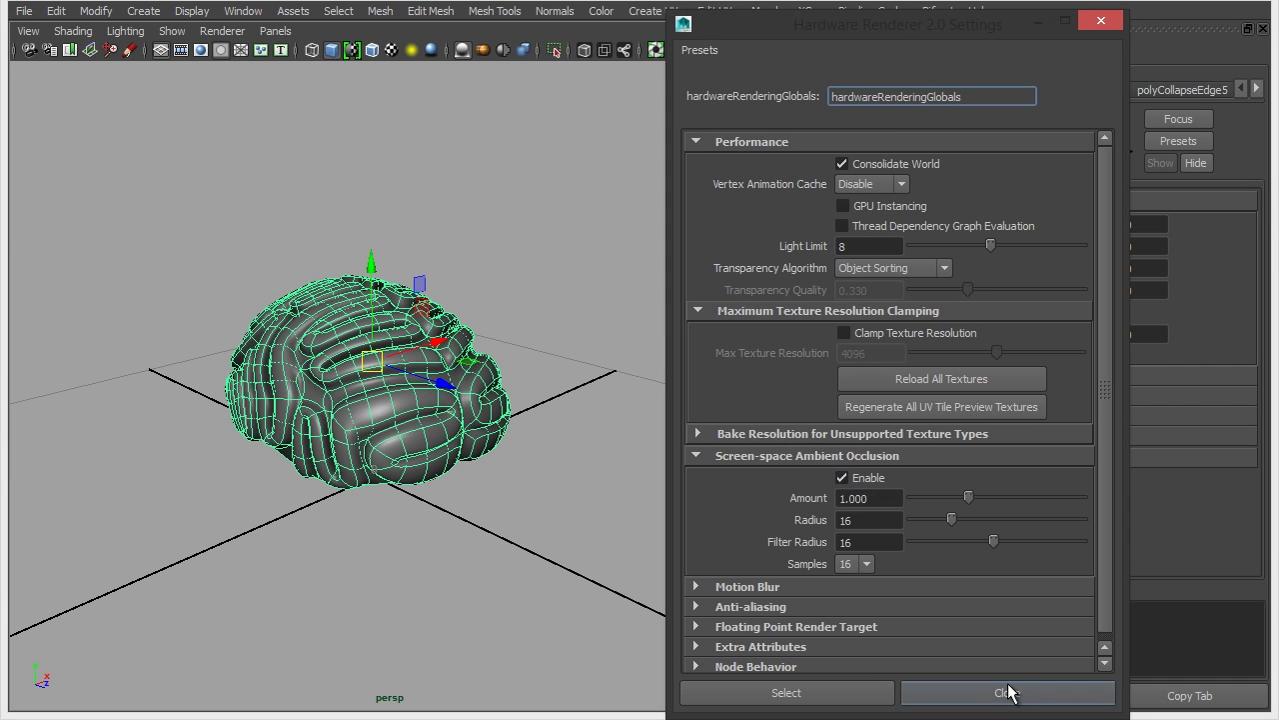
click(804, 607)
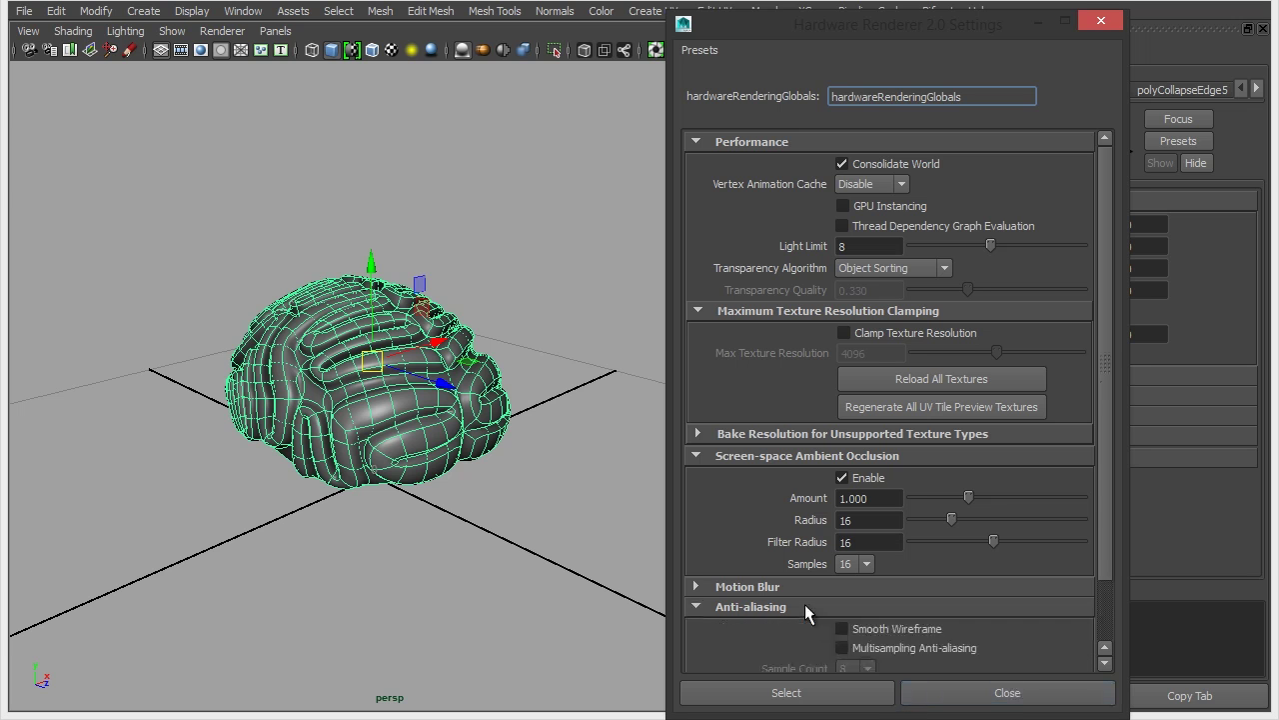
click(959, 700)
click(563, 331)
alt+middle_drag(408, 404, 430, 402)
alt+right_drag(430, 402, 486, 402)
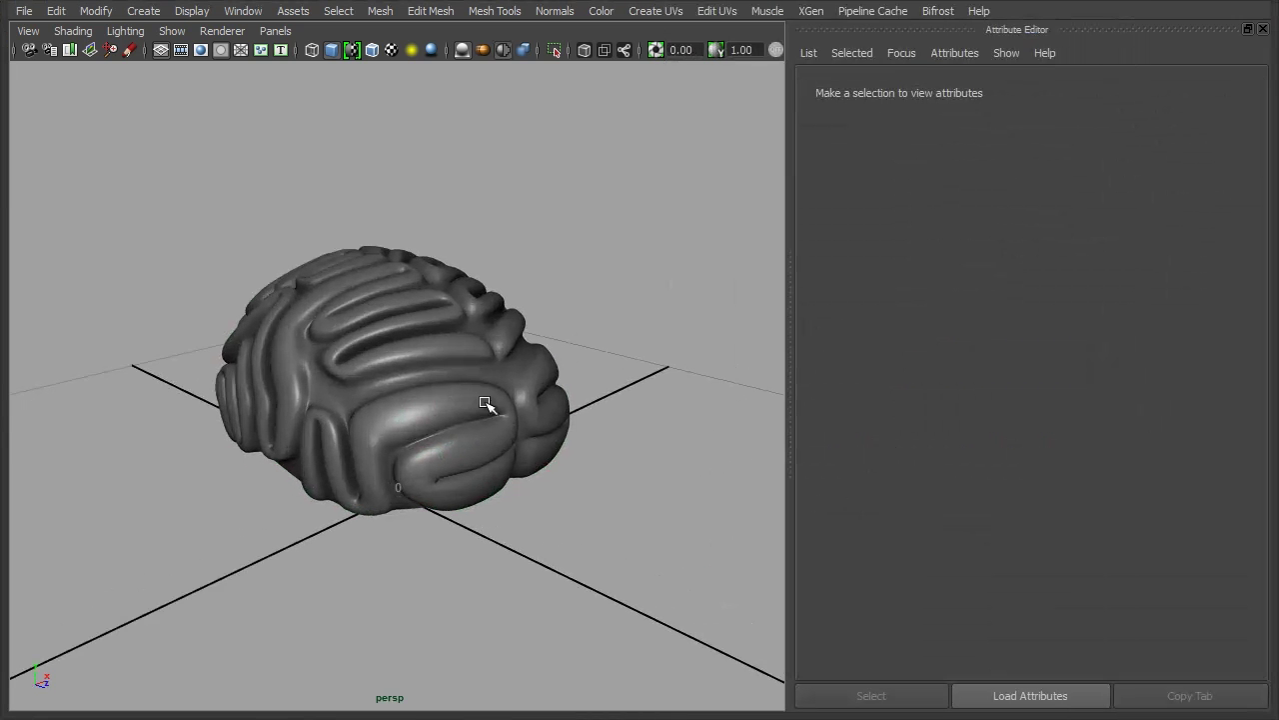
Step: Select the brain mesh and delete its construction history
click(420, 290)
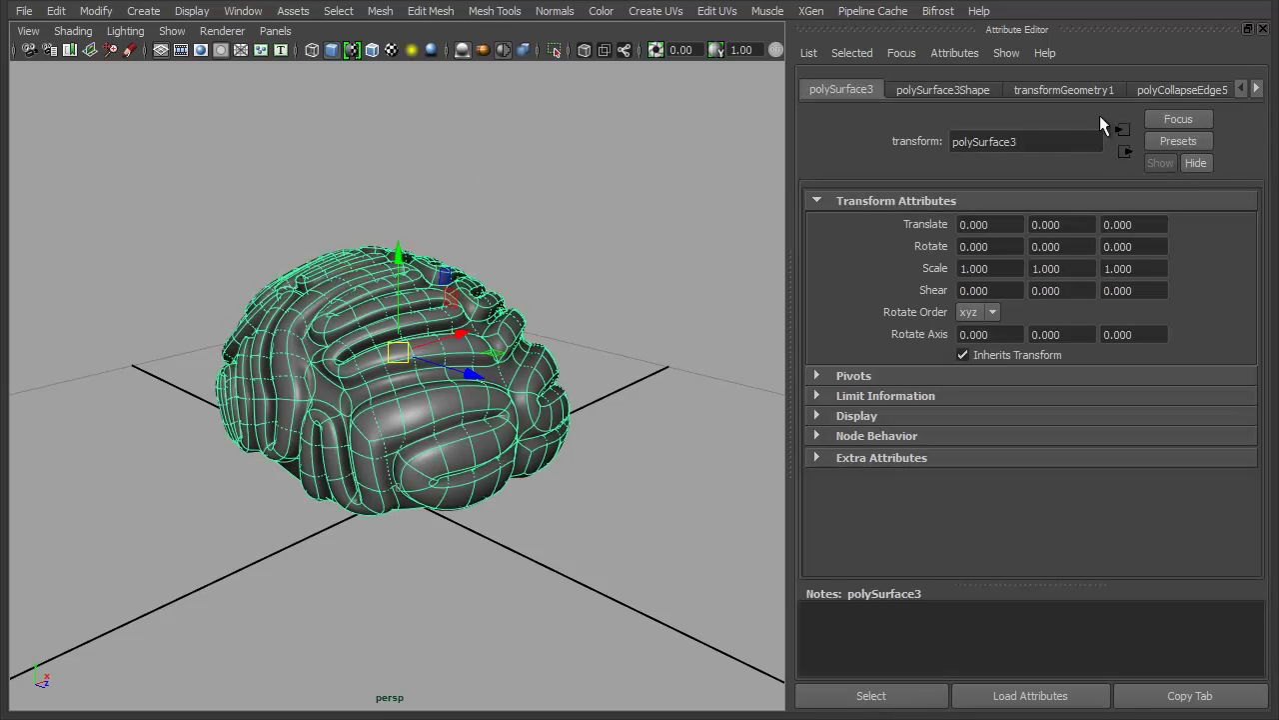
click(56, 10)
mouse_move(150, 217)
click(327, 229)
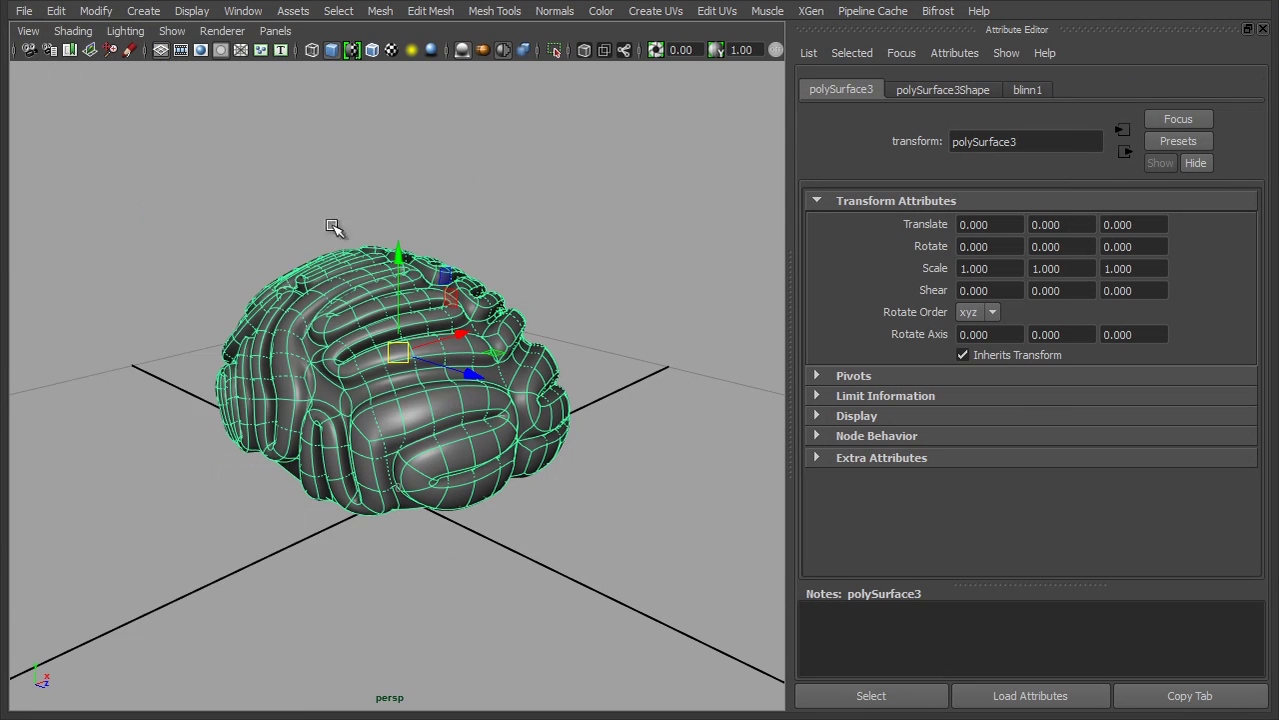
Step: Set the brain's Blinn colour to light pink with hue 360, saturation 0.219 and value 0.839
click(1026, 89)
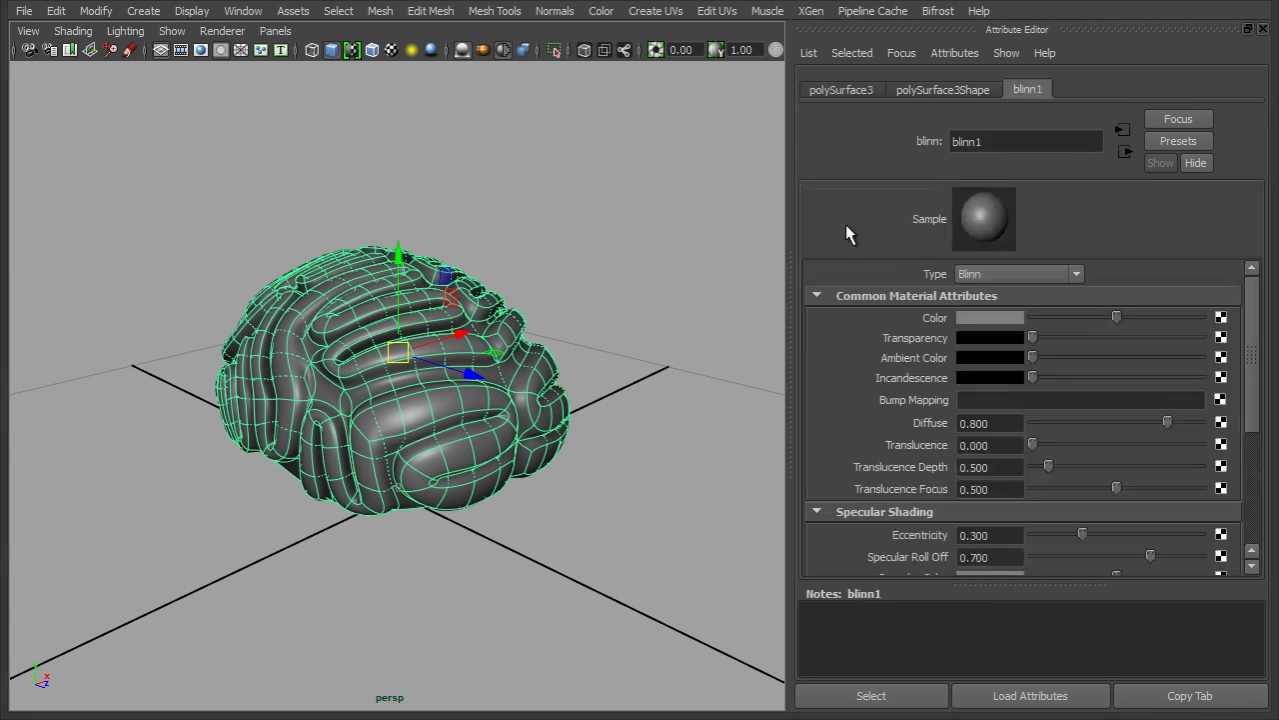
click(1005, 317)
drag(971, 373, 923, 370)
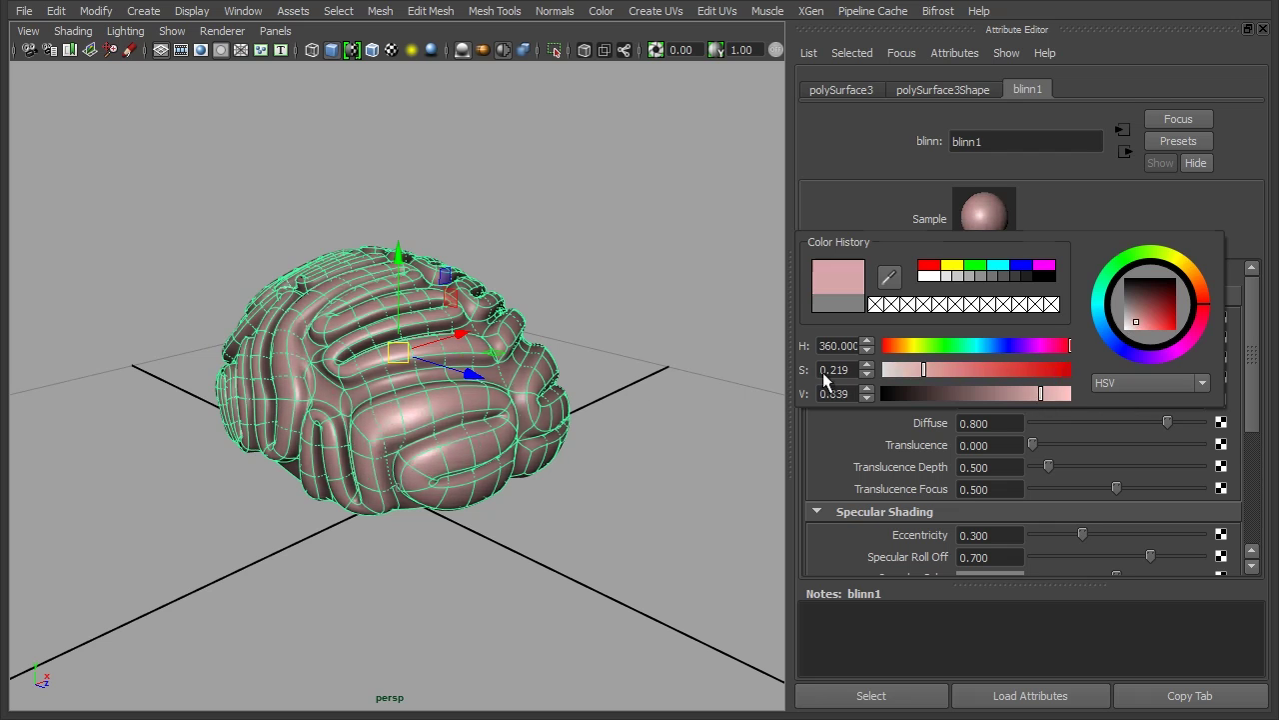
click(880, 696)
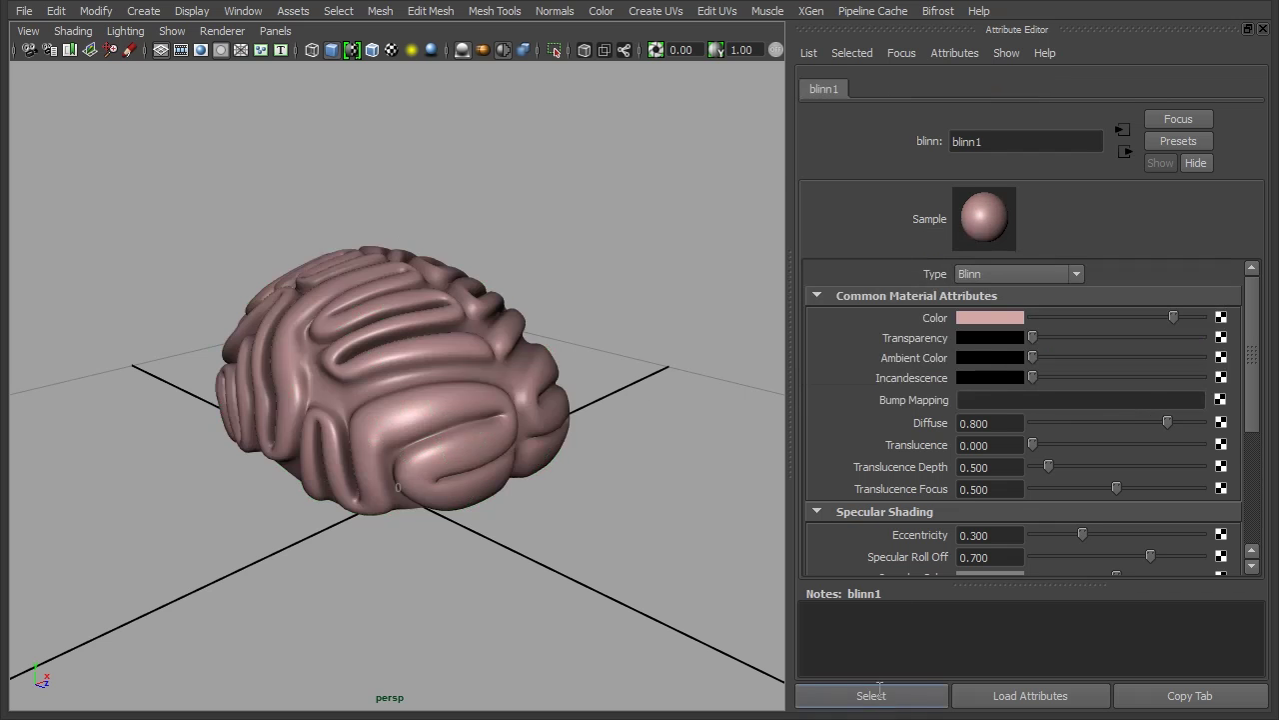
Step: Set the Blinn material's ambient colour to a dark, desaturated red with hue 0 and value 0.167
click(986, 357)
drag(1014, 386, 968, 411)
drag(869, 433, 897, 440)
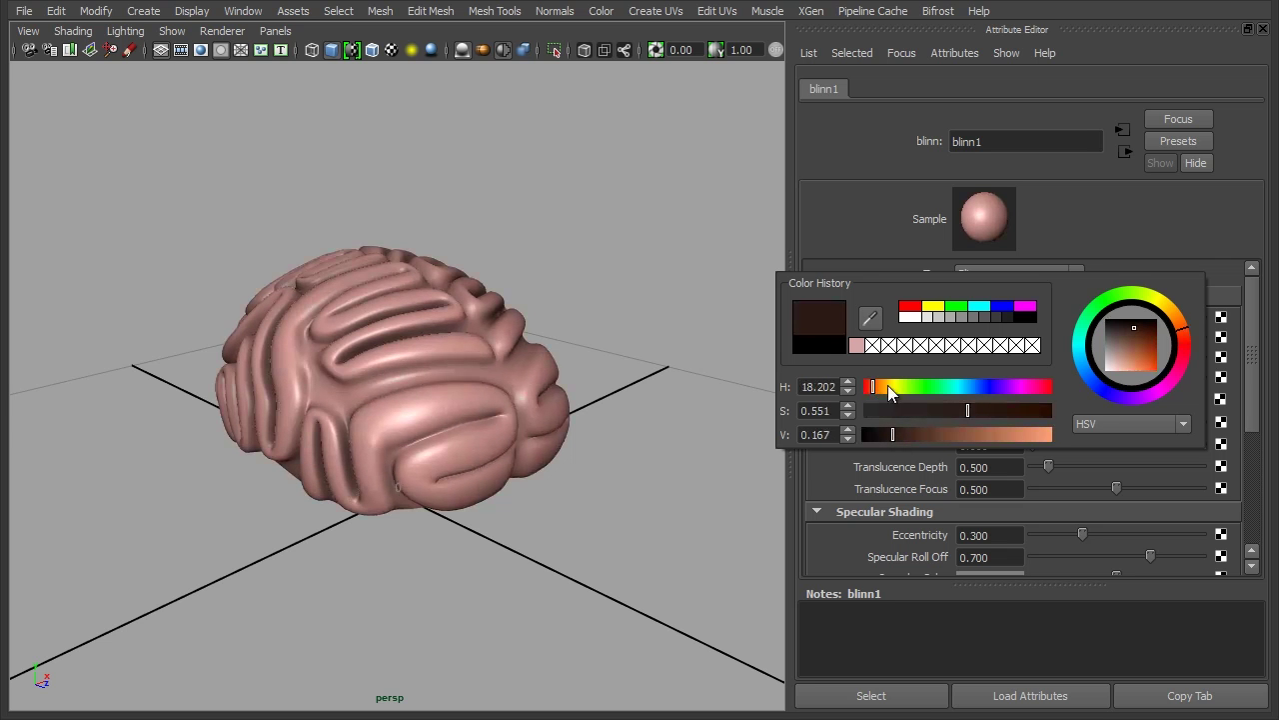
drag(881, 385, 870, 395)
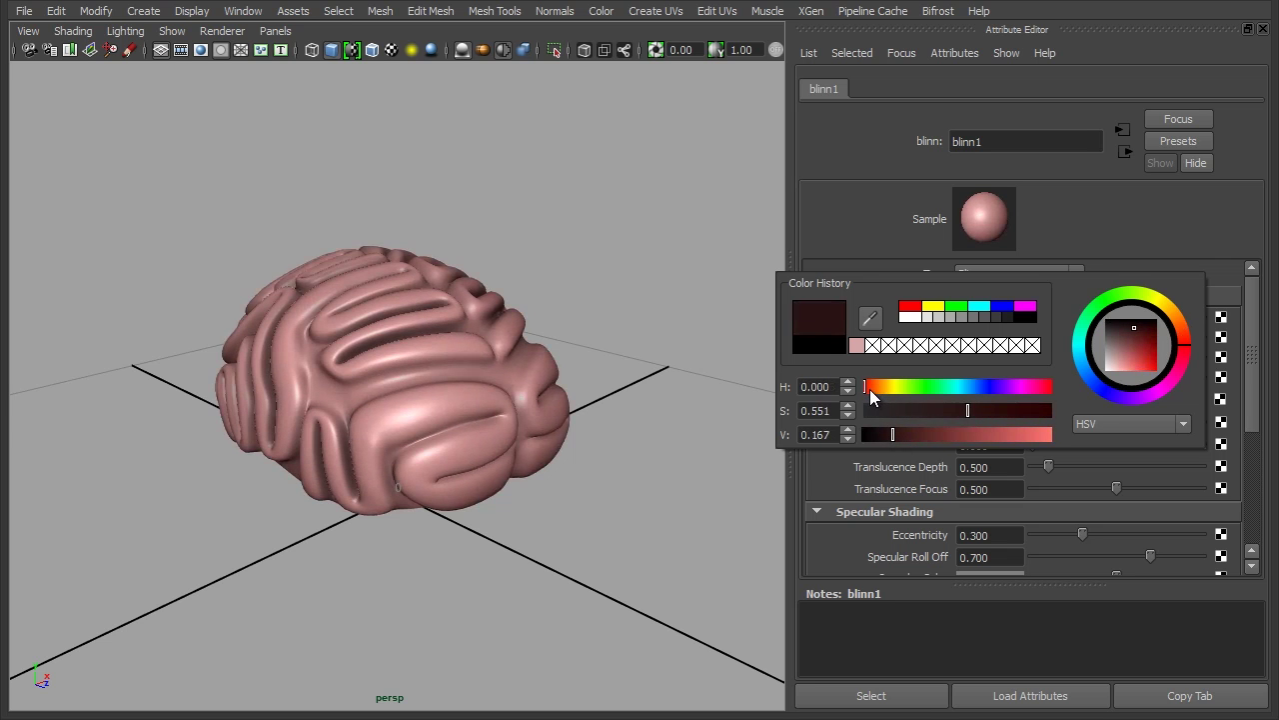
drag(975, 411, 924, 408)
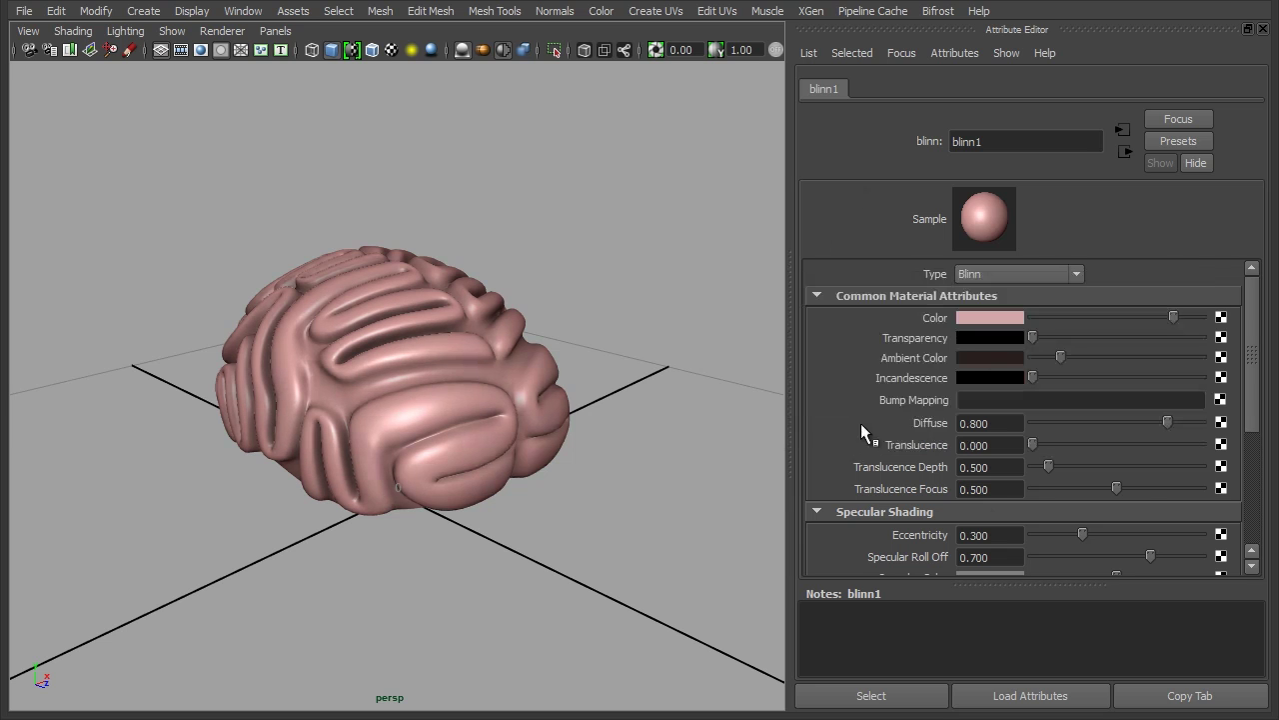
Step: Set the Blinn's eccentricity to 0.260, specular roll off to 0.533 and reflectivity to 0, with a slightly darker specular colour
scroll(1030, 476, down, 3)
drag(1117, 397, 1078, 362)
alt+drag(507, 355, 480, 343)
mouse_move(480, 343)
alt+middle_down()
mouse_move(466, 333)
mouse_move(480, 365)
alt+middle_up()
alt+right_drag(480, 365, 529, 363)
alt+drag(529, 363, 543, 440)
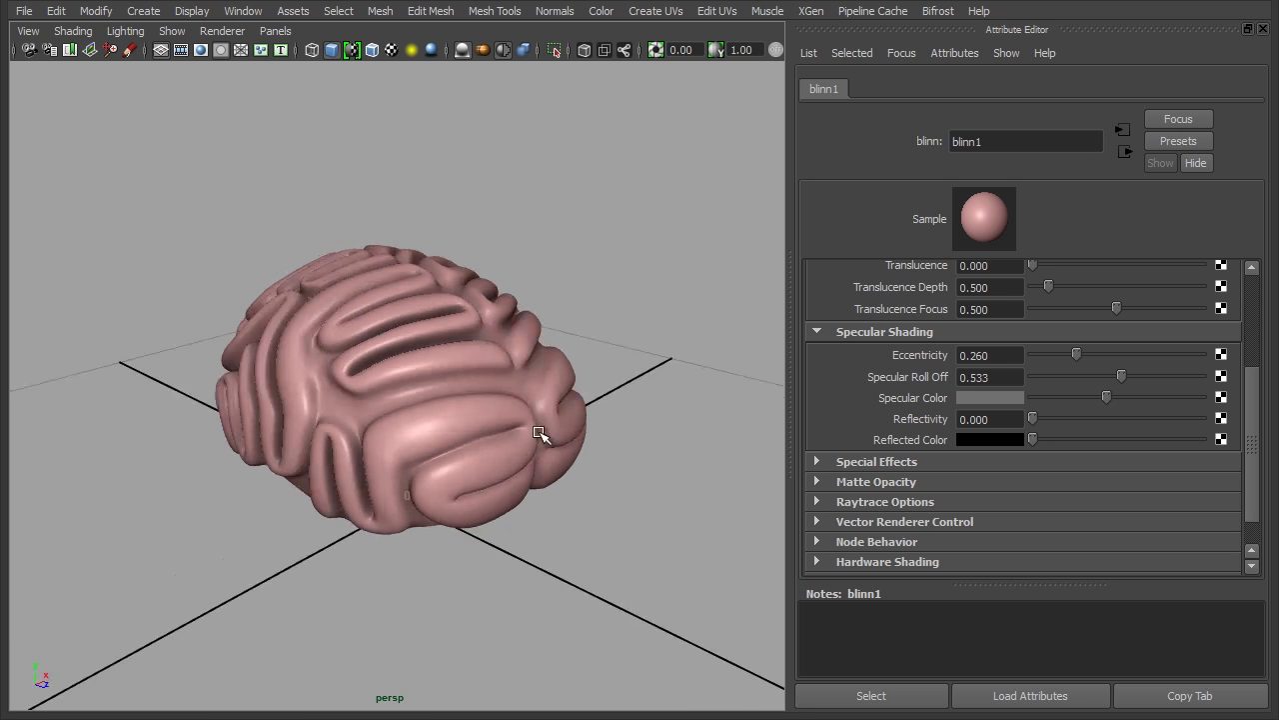
mouse_move(553, 397)
alt+mouse_down()
mouse_move(531, 403)
mouse_move(551, 400)
alt+mouse_up()
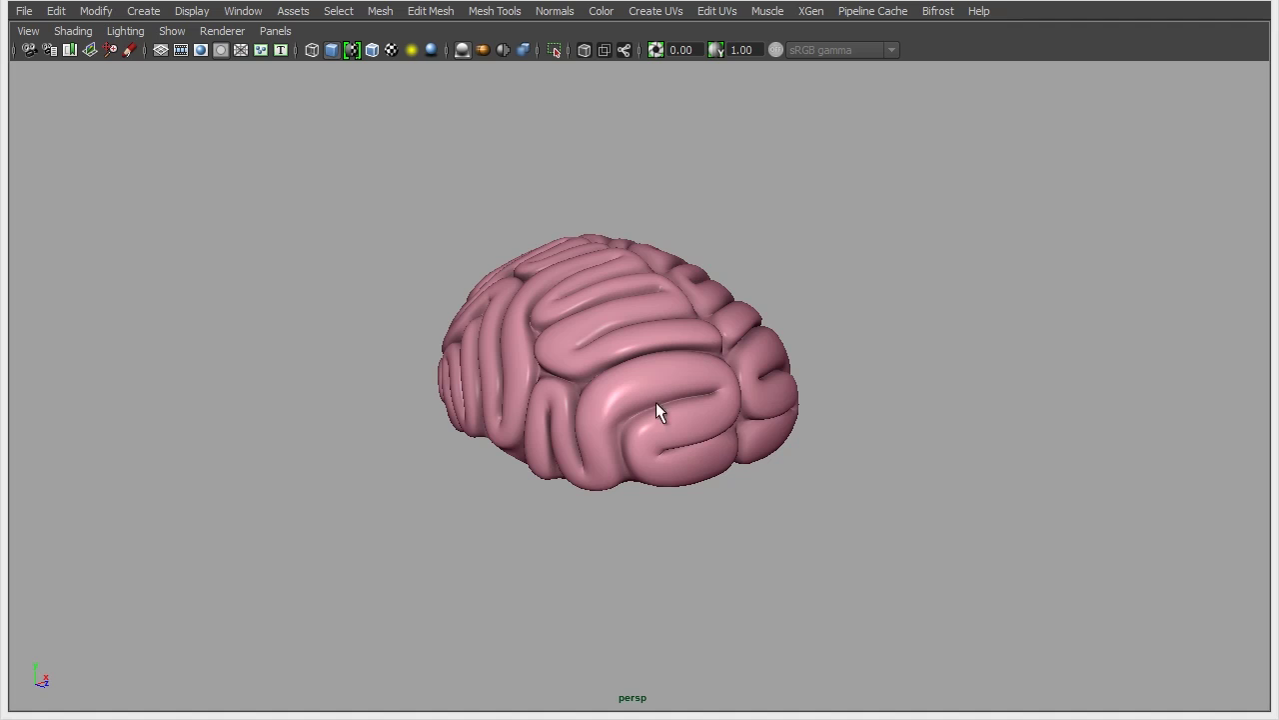
Step: Examine the pink brain's folds and wireframe flow from several sides, with the mesh selected and then deselected
alt+drag(656, 401, 892, 375)
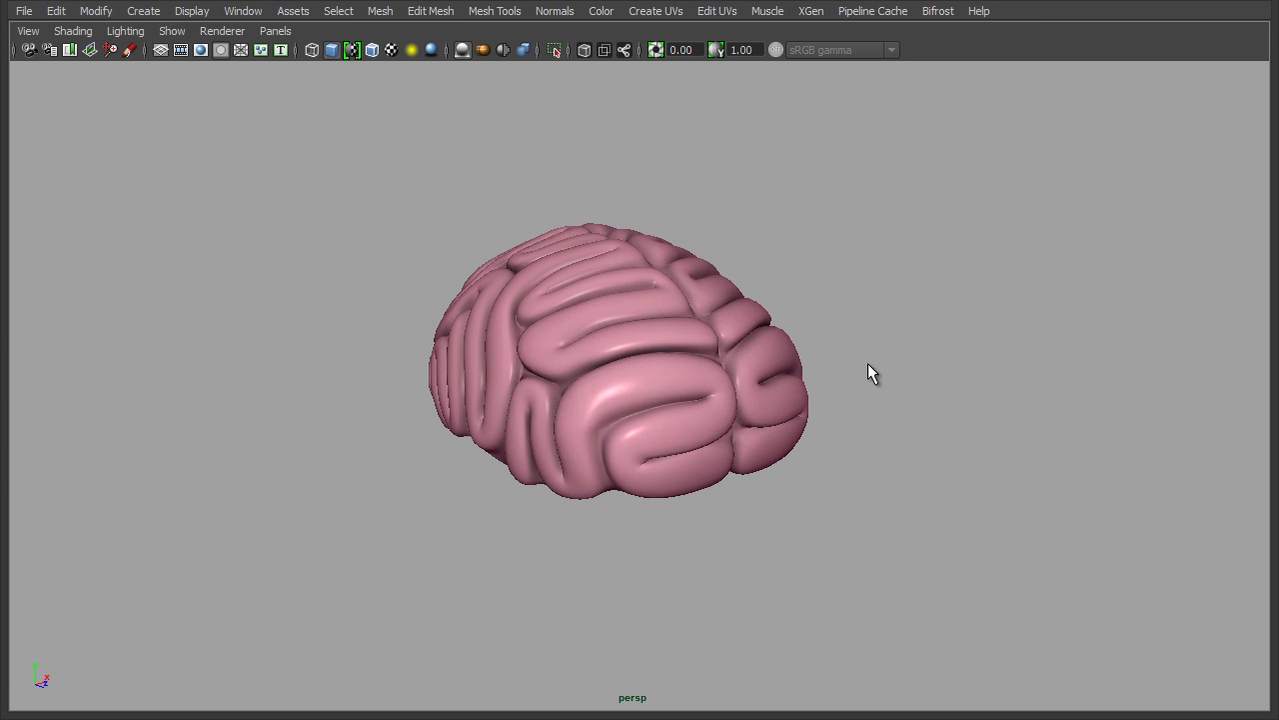
alt+drag(557, 466, 857, 400)
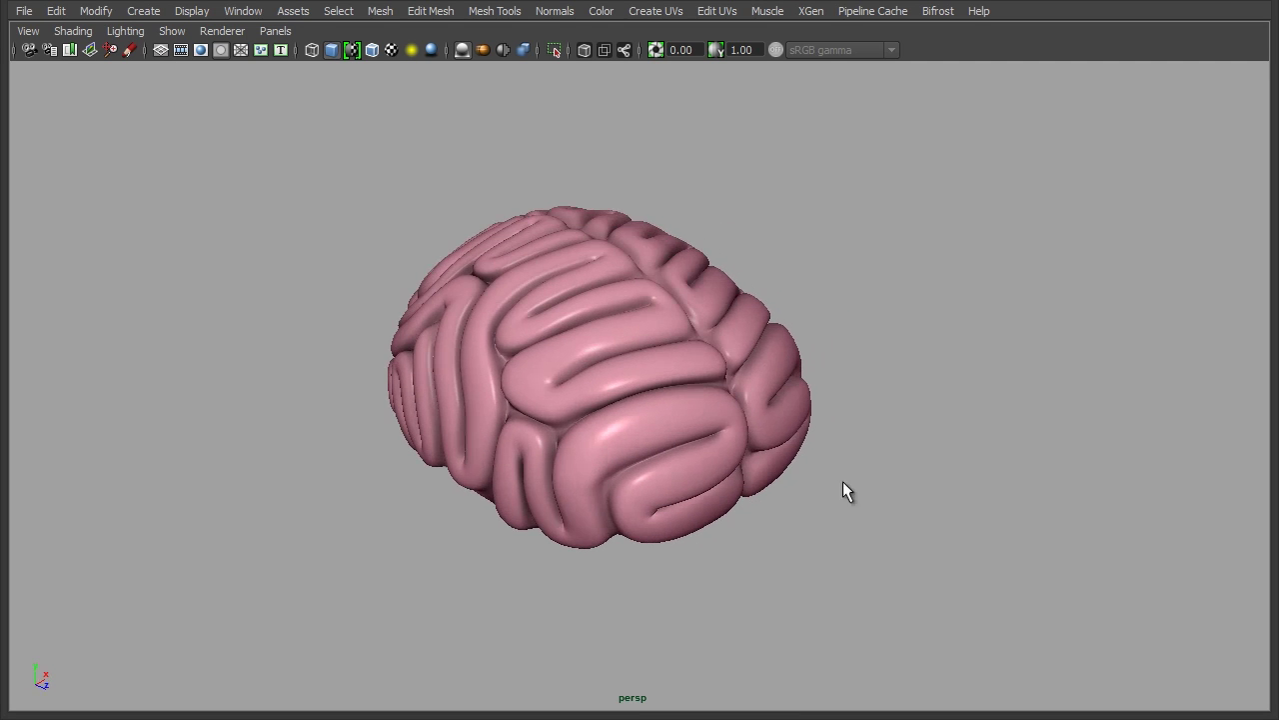
click(616, 402)
alt+drag(608, 468, 783, 318)
alt+drag(736, 451, 729, 368)
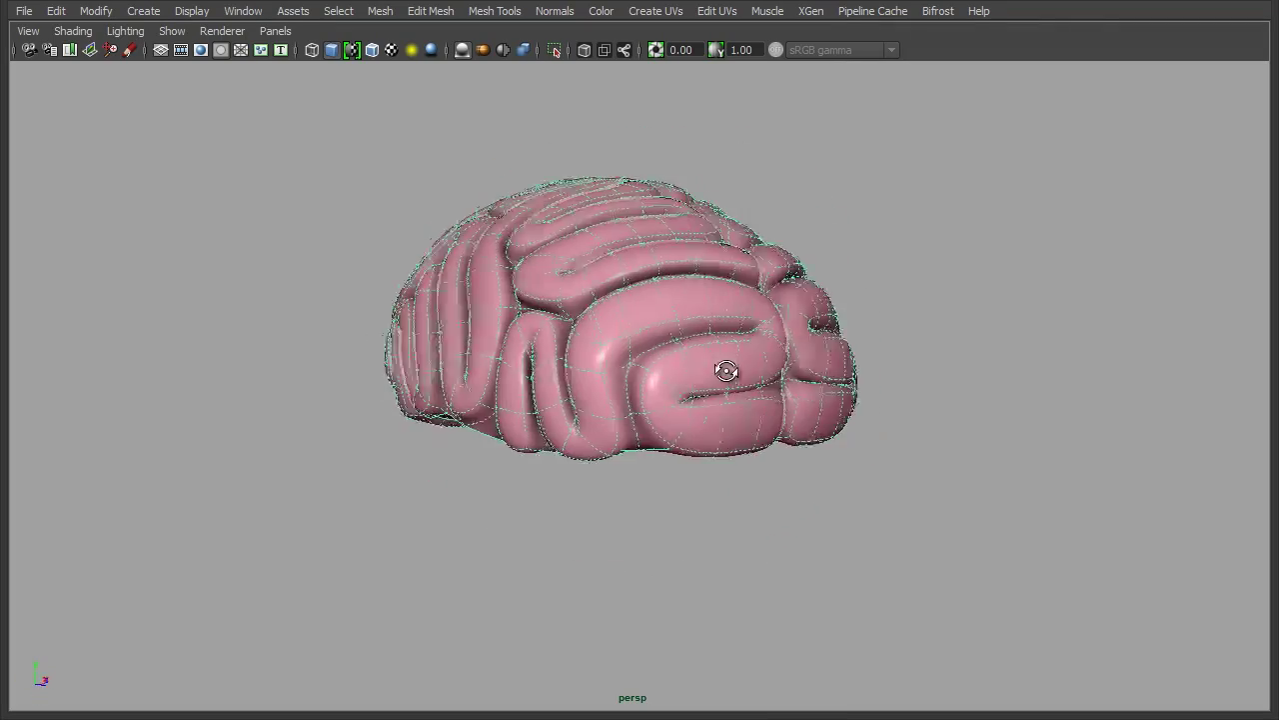
alt+middle_drag(729, 369, 713, 407)
alt+drag(713, 406, 801, 453)
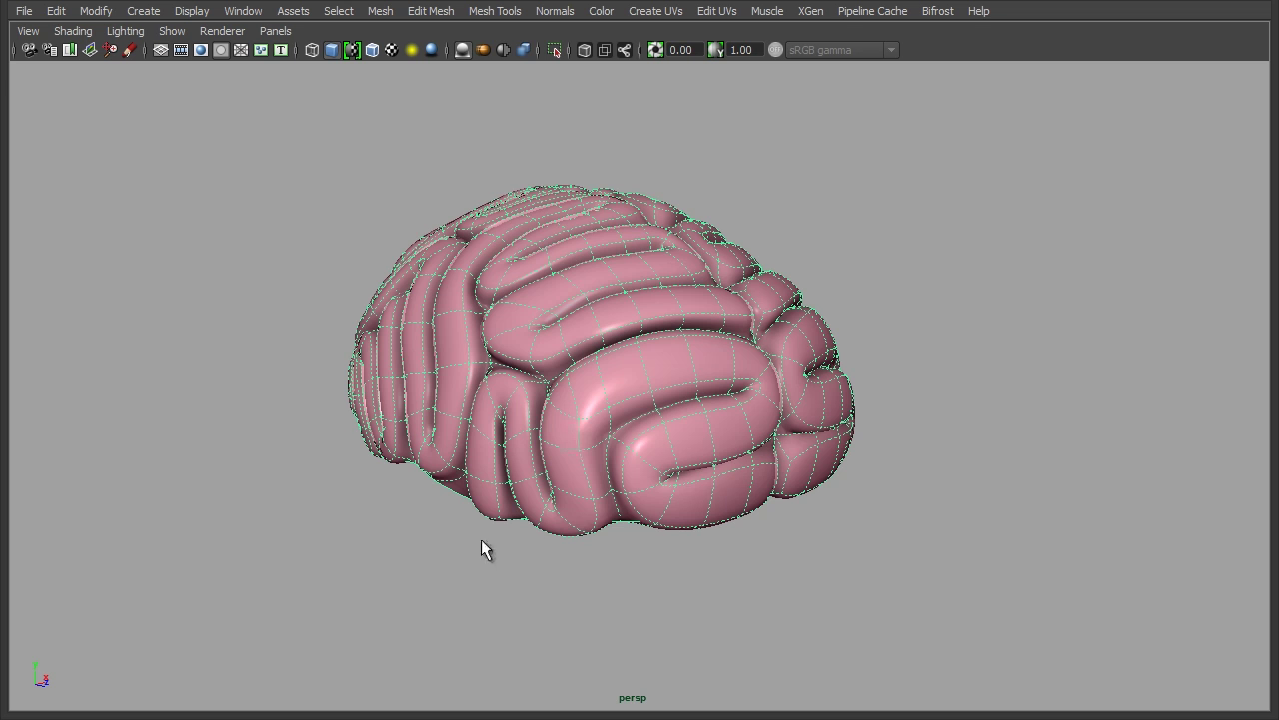
alt+drag(486, 549, 556, 529)
alt+drag(657, 353, 727, 419)
alt+drag(537, 345, 614, 344)
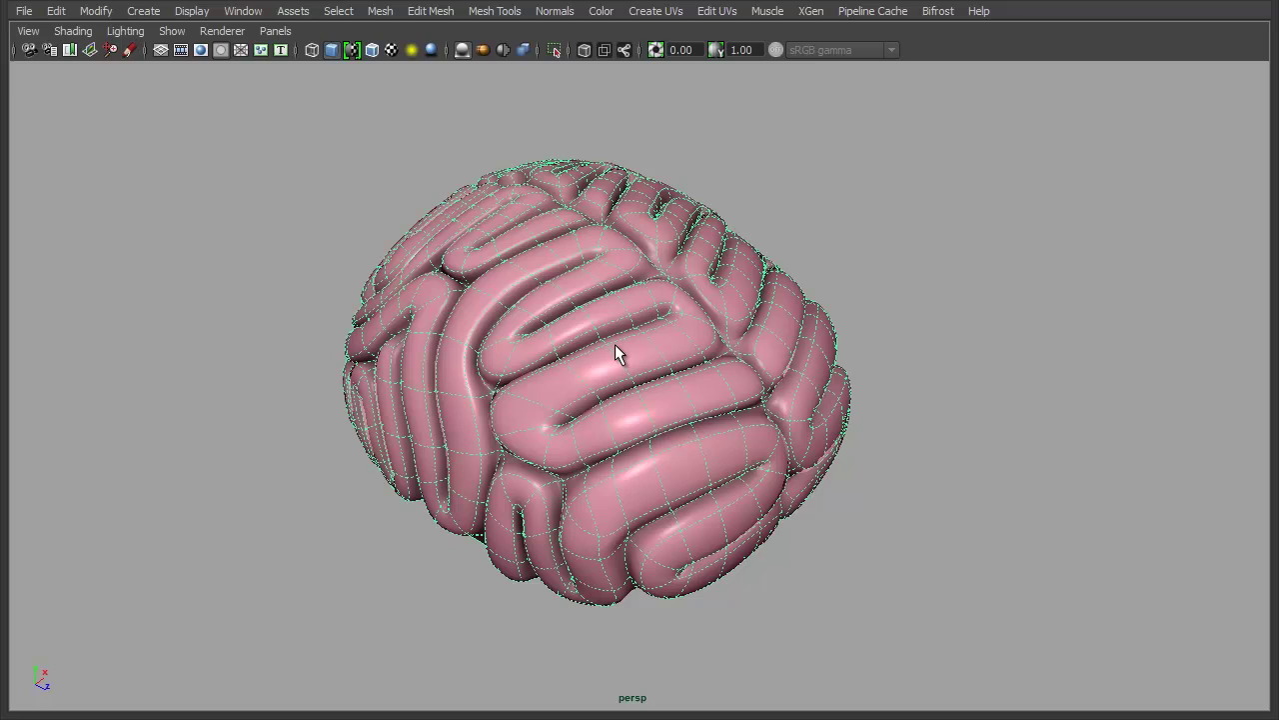
alt+drag(603, 300, 495, 478)
click(1028, 502)
alt+drag(978, 486, 1007, 487)
alt+right_drag(1006, 487, 971, 488)
alt+drag(971, 488, 862, 505)
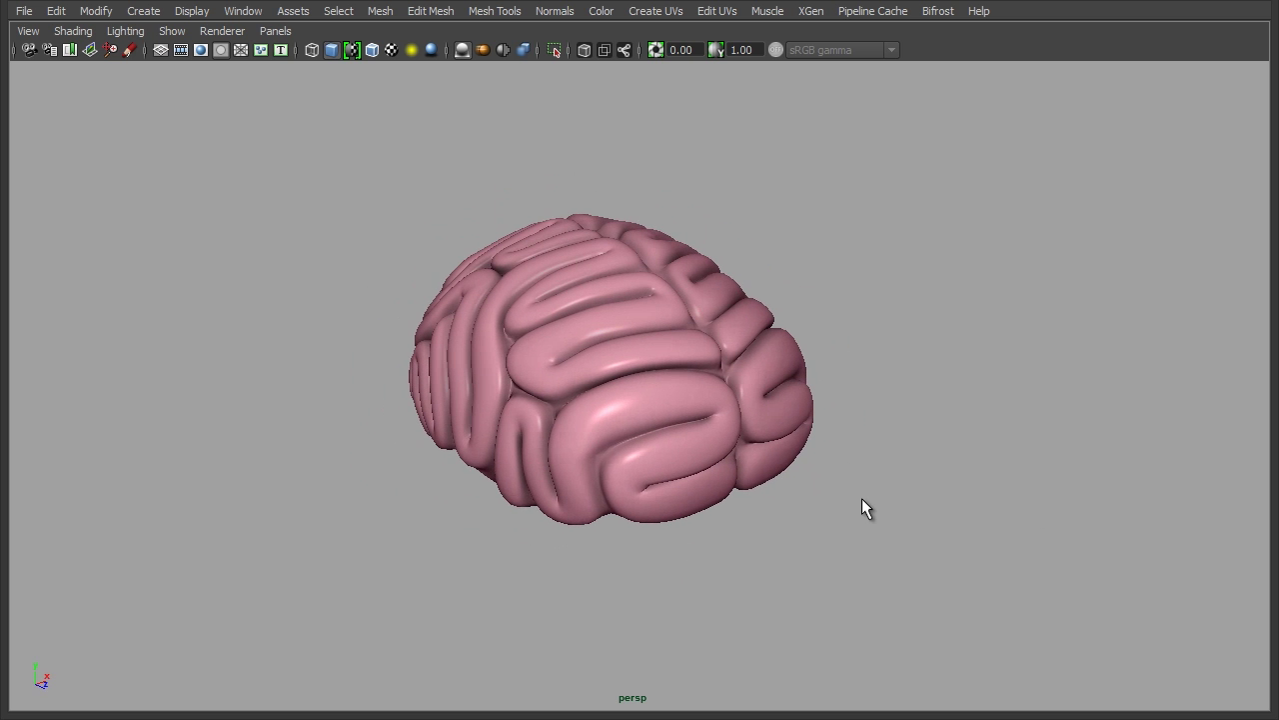
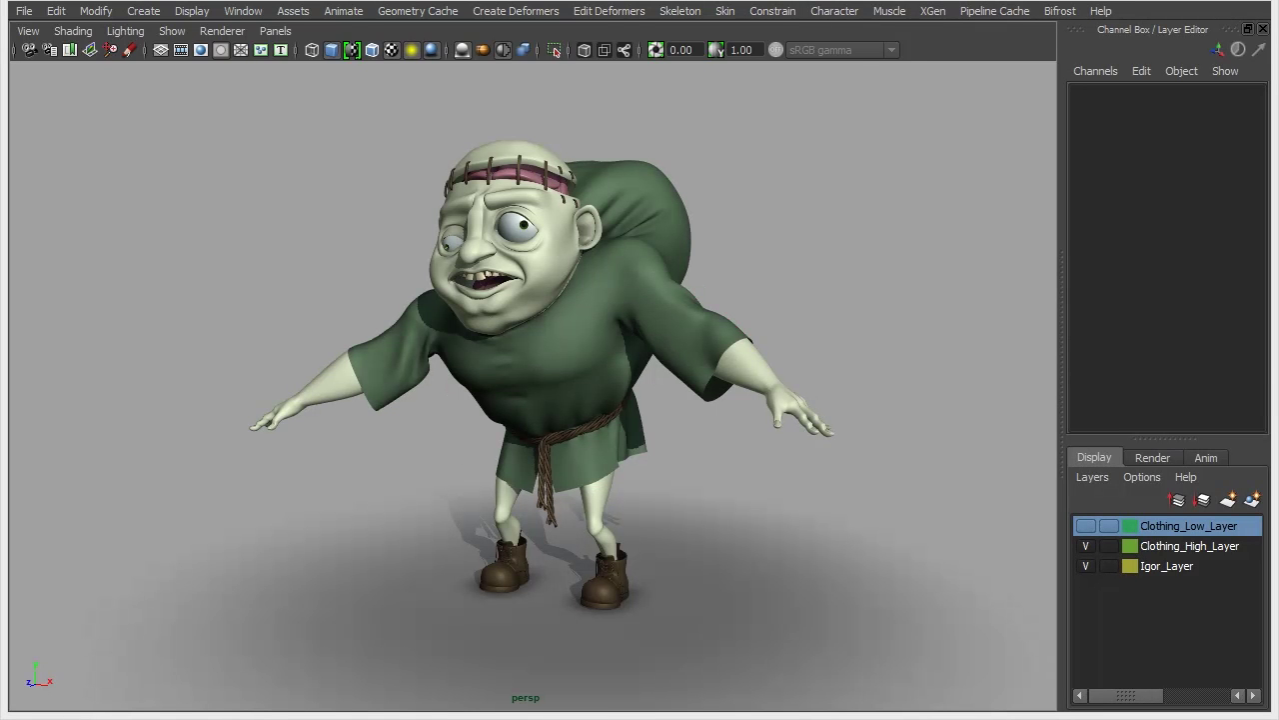
Step: Examine the Igor character as a whole and close up, checking how the brain sits beneath the stitched skull cap
mouse_move(754, 448)
alt+mouse_down()
mouse_move(735, 441)
mouse_move(754, 437)
alt+mouse_up()
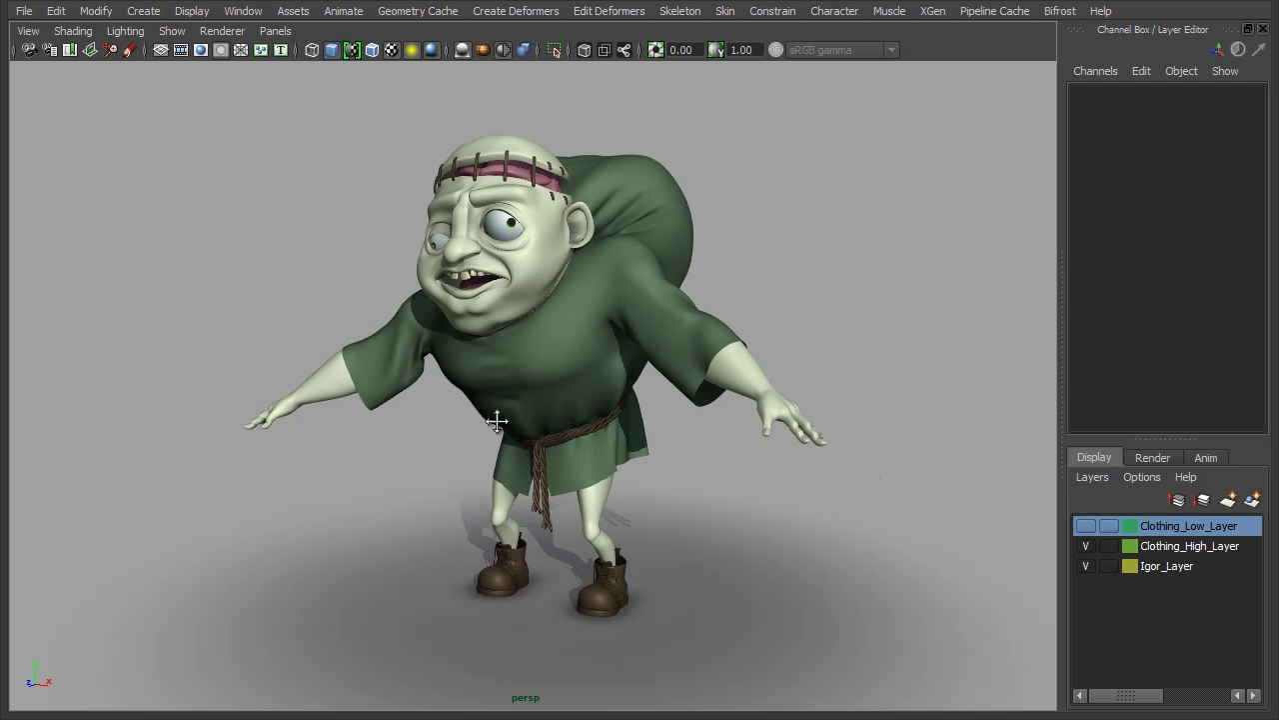
alt+right_drag(497, 420, 623, 423)
alt+middle_drag(463, 198, 489, 289)
alt+right_drag(489, 289, 573, 288)
alt+drag(573, 289, 582, 322)
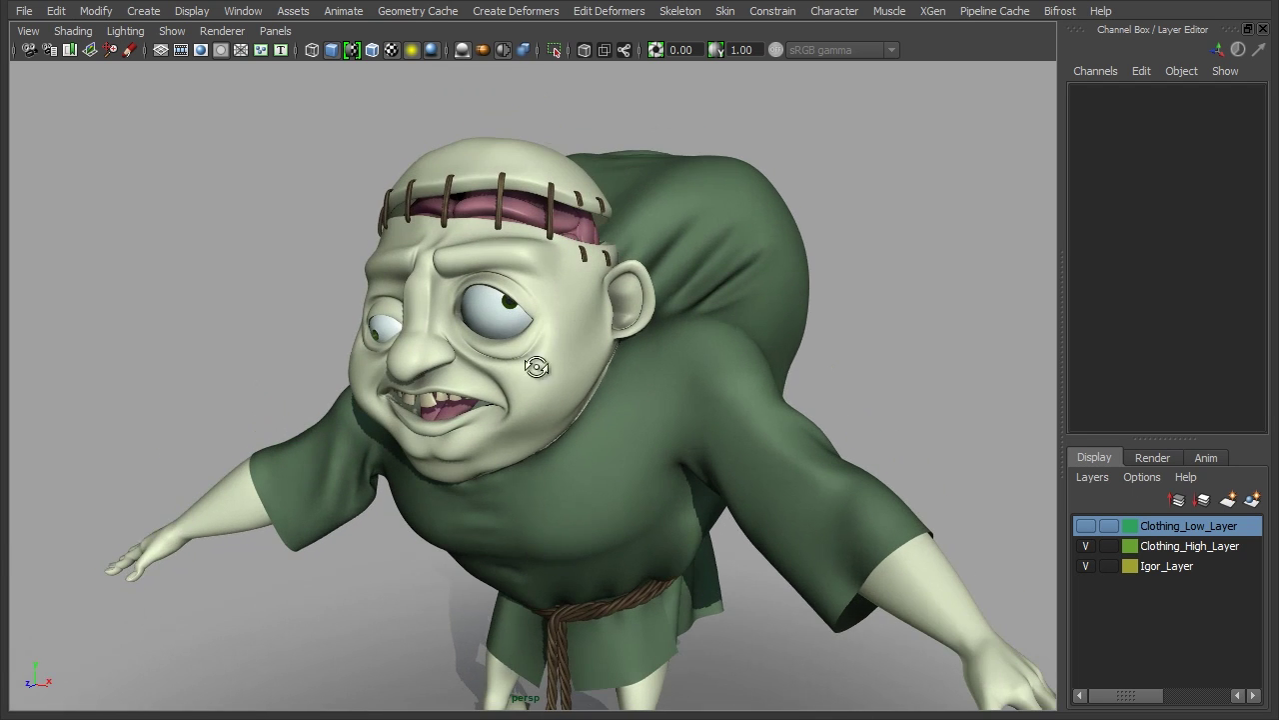
alt+drag(536, 367, 600, 371)
alt+right_drag(599, 371, 602, 404)
alt+middle_drag(602, 405, 592, 474)
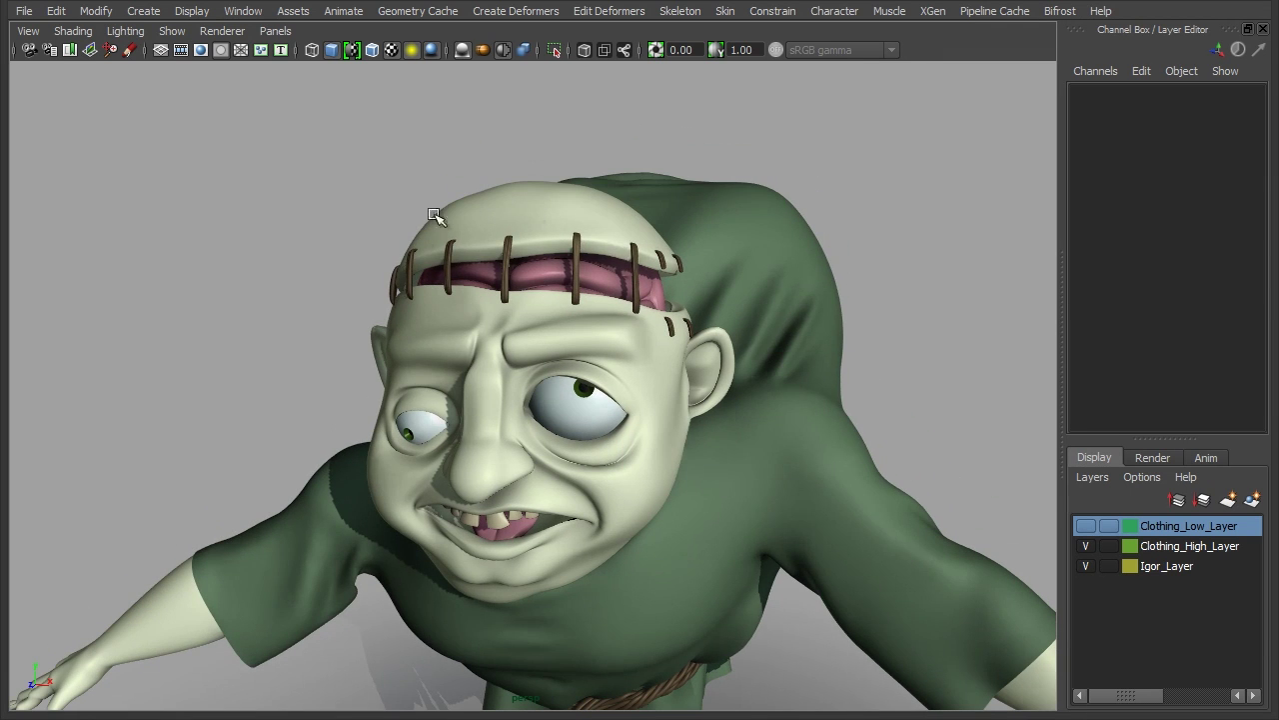
alt+drag(406, 263, 414, 209)
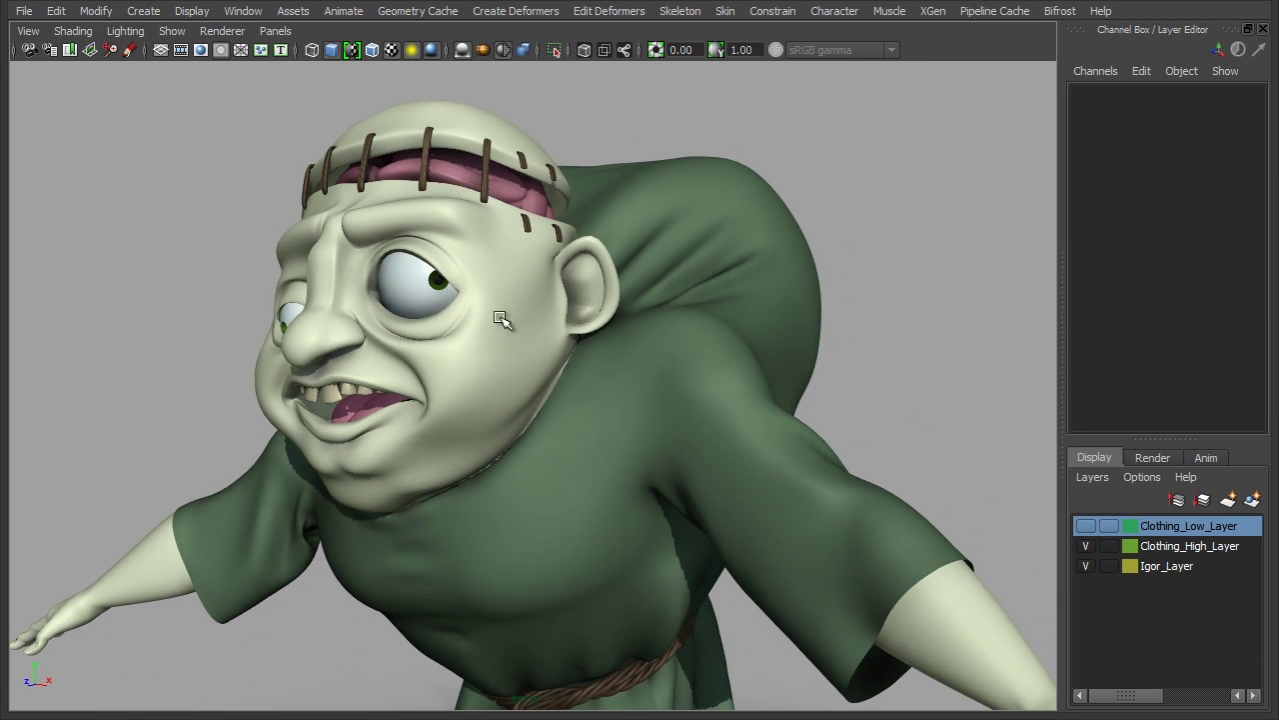
alt+drag(501, 318, 470, 264)
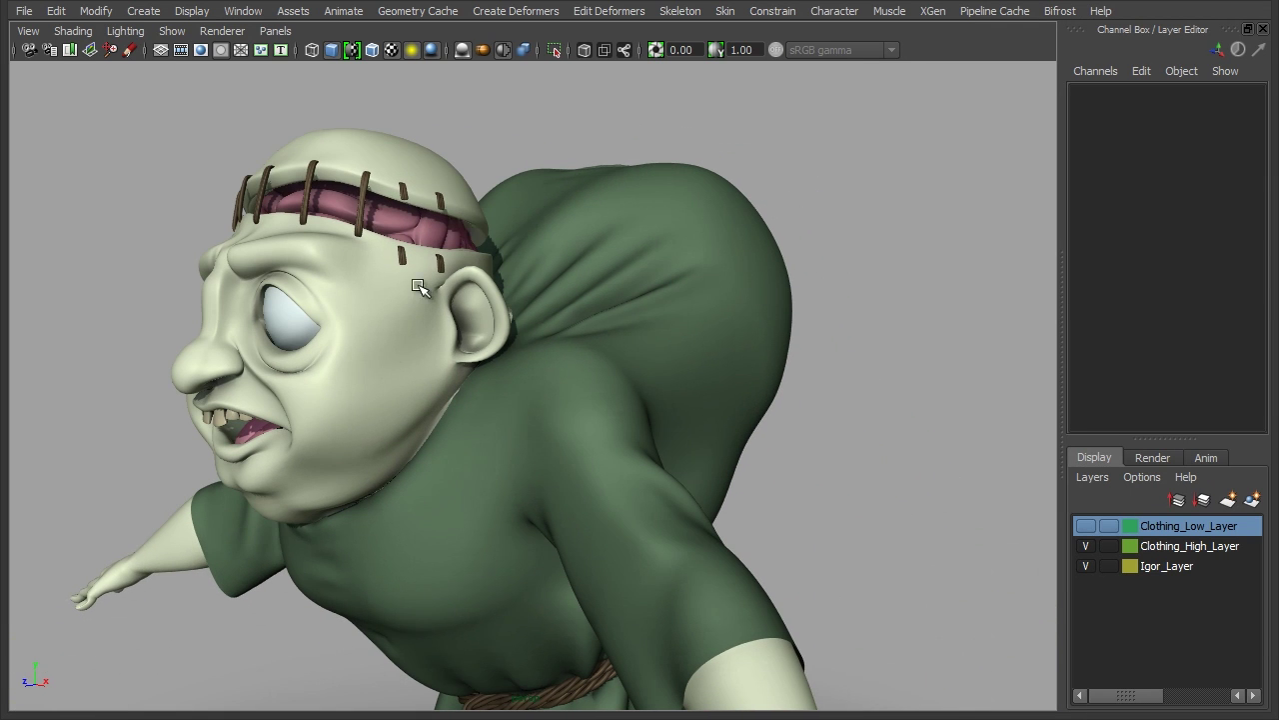
alt+drag(537, 343, 614, 326)
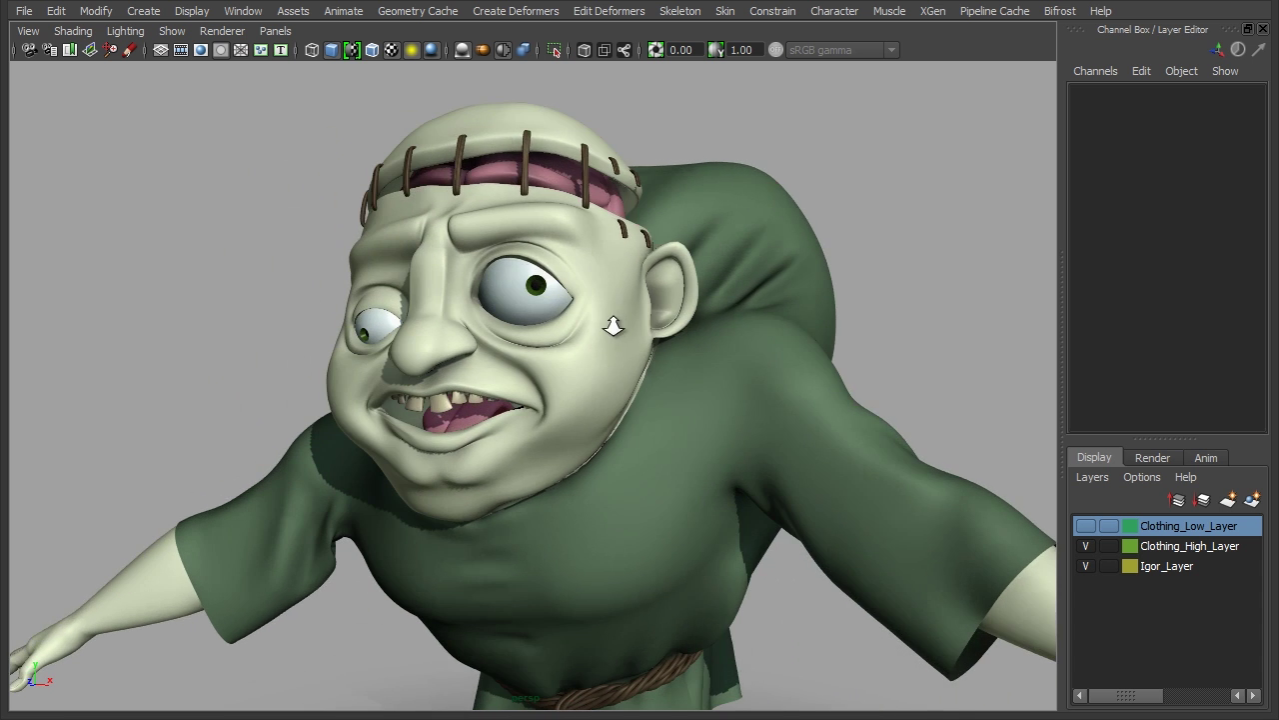
alt+right_drag(614, 326, 664, 500)
alt+middle_drag(666, 506, 659, 394)
alt+drag(660, 393, 646, 434)
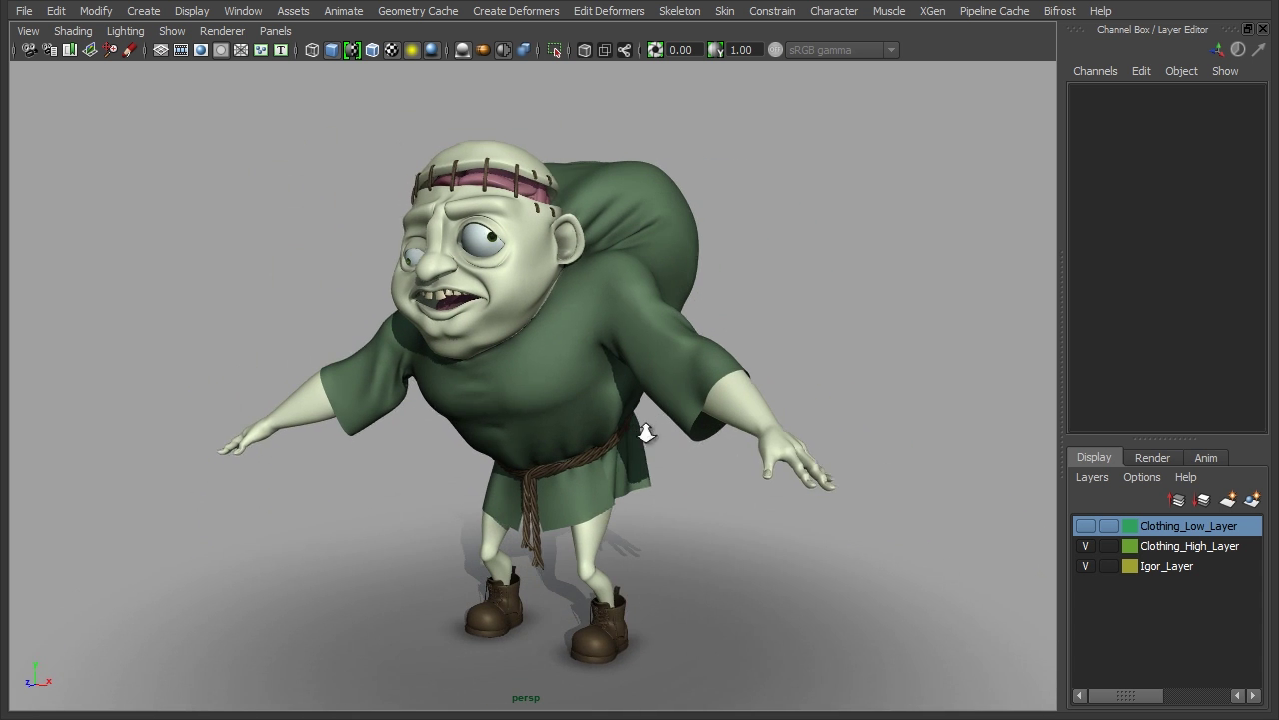
Step: Select the high-resolution tunic mesh on the Igor character
alt+right_drag(646, 434, 682, 426)
alt+middle_drag(682, 426, 681, 415)
mouse_move(682, 414)
alt+mouse_down()
mouse_move(640, 423)
mouse_move(683, 437)
alt+mouse_up()
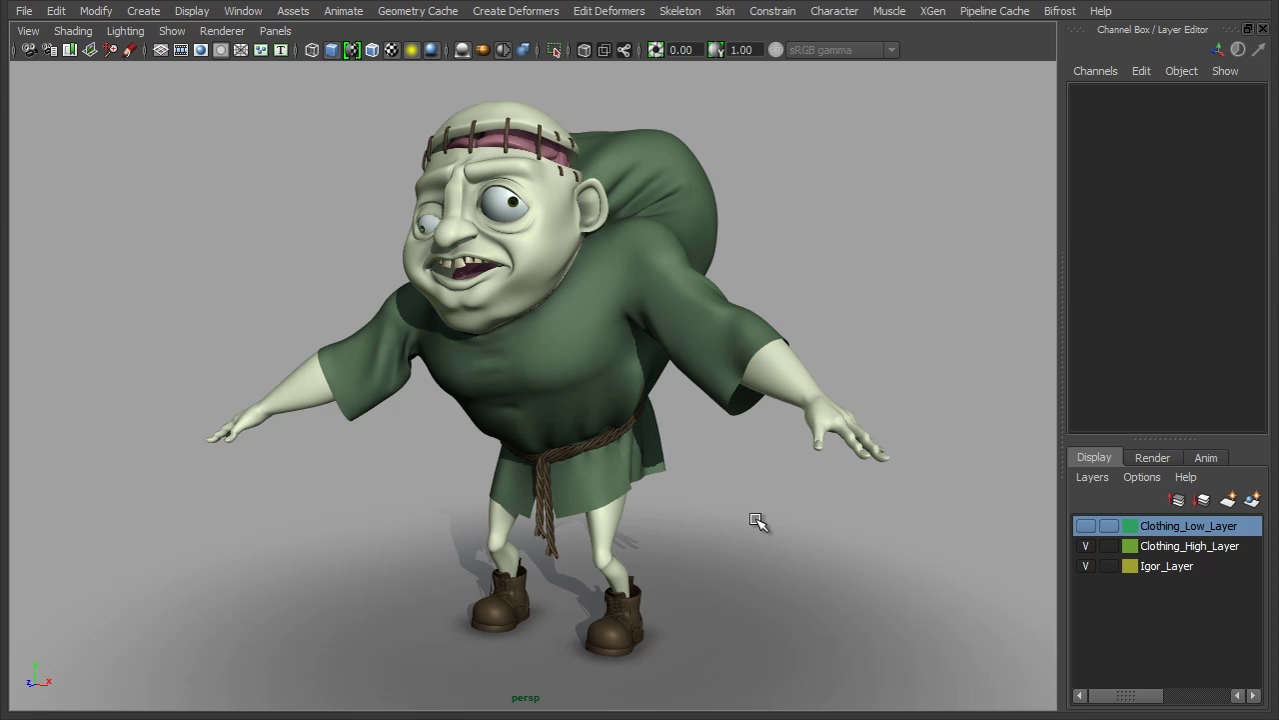
alt+drag(742, 473, 666, 423)
alt+right_drag(665, 422, 665, 457)
click(779, 432)
alt+drag(666, 457, 663, 429)
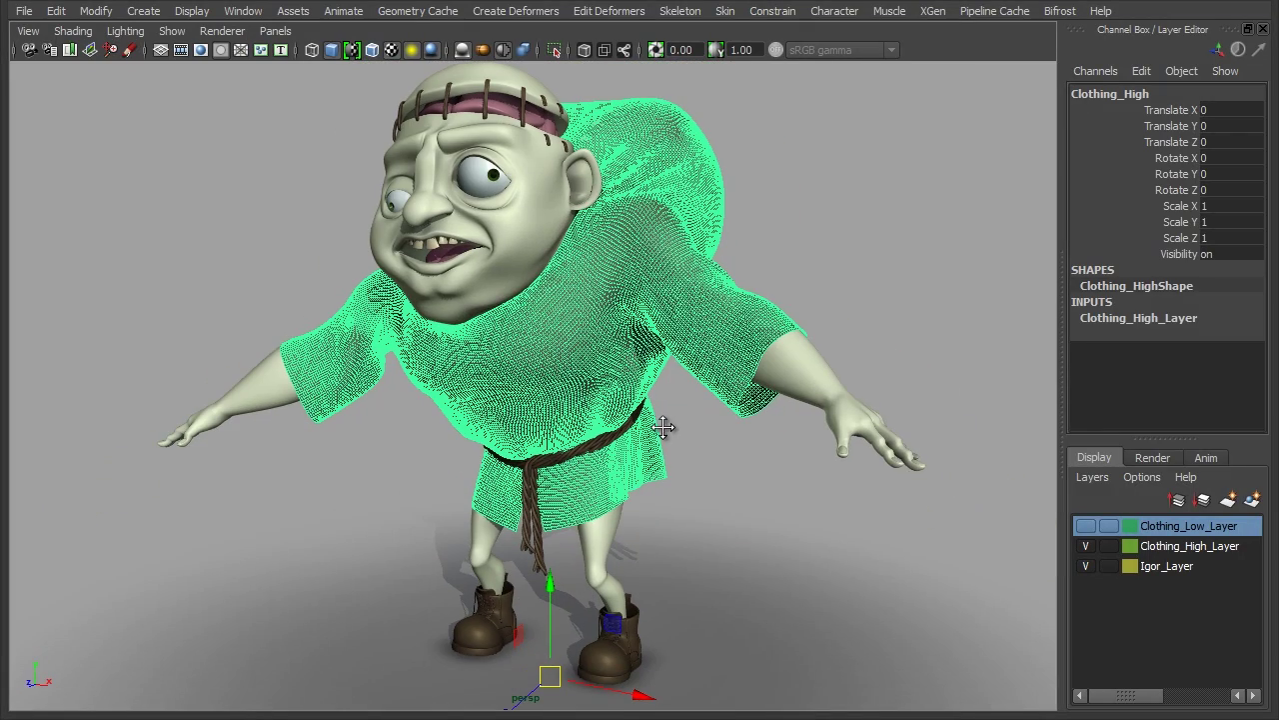
Step: Examine the dense wireframe of the selected tunic, from the full figure down to the chest, sleeves and belt
alt+drag(536, 380, 623, 434)
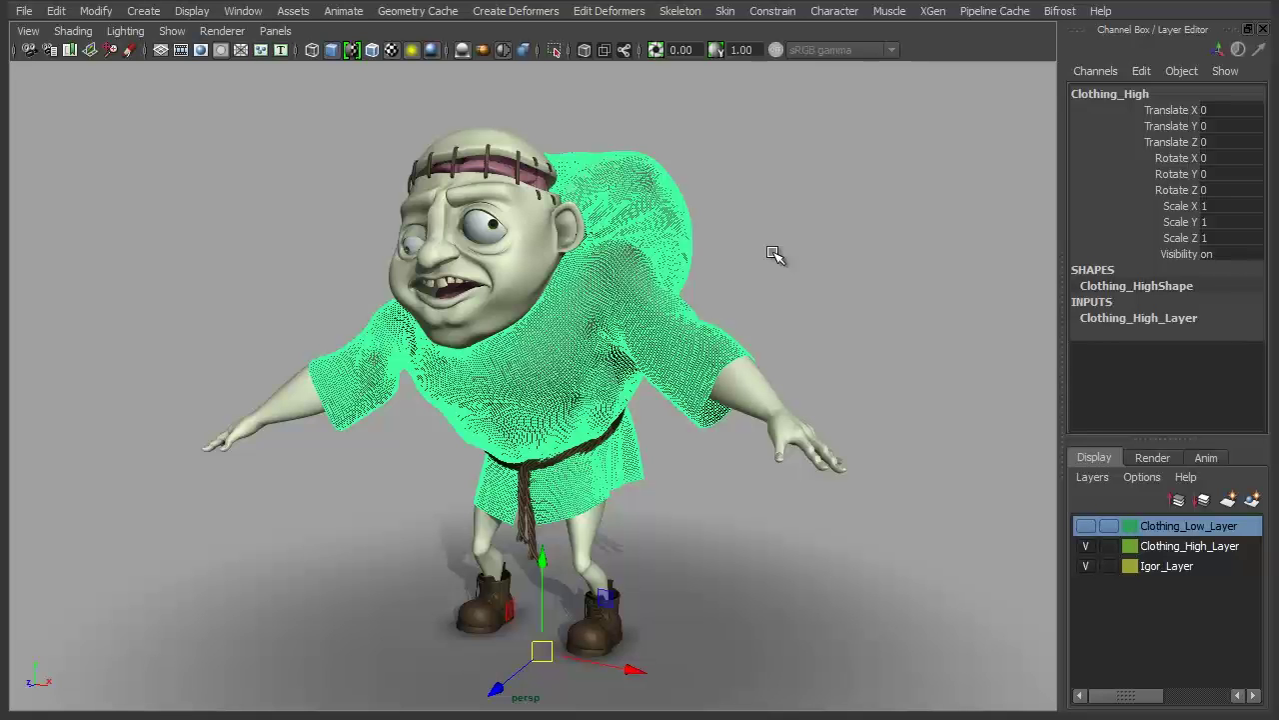
alt+drag(556, 358, 551, 364)
alt+right_drag(552, 364, 923, 386)
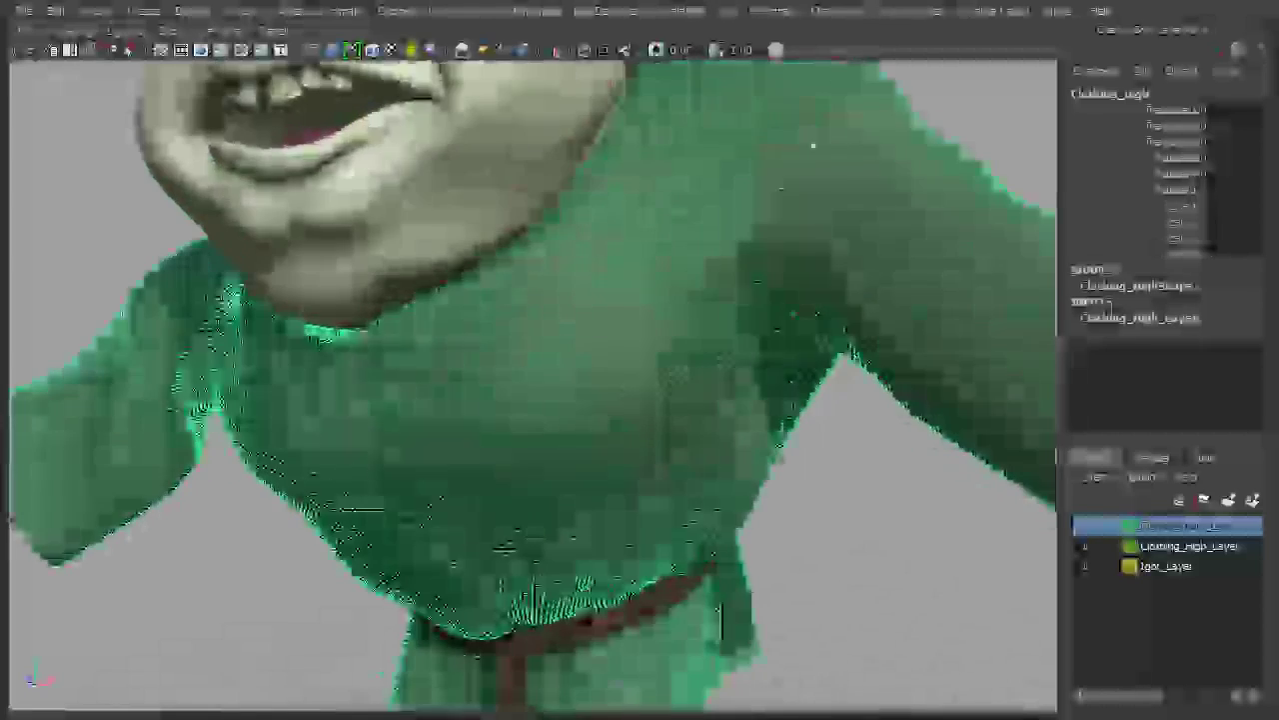
alt+middle_drag(757, 540, 757, 341)
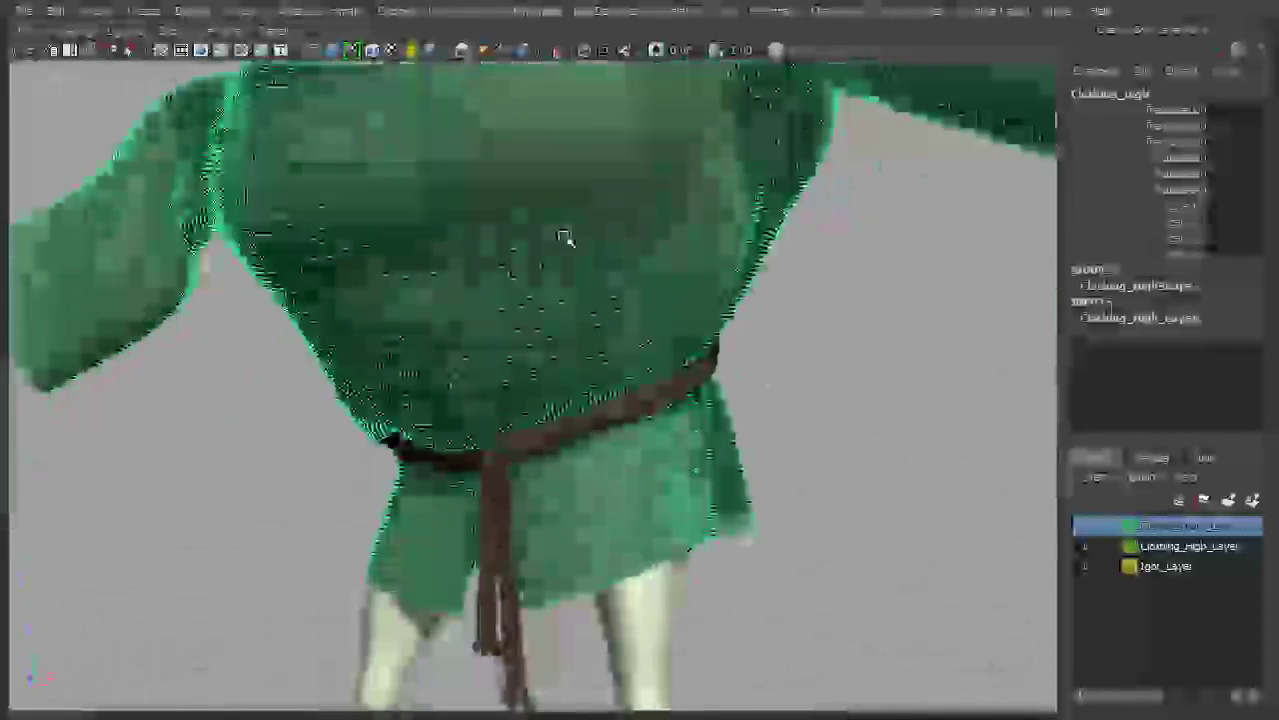
alt+drag(711, 440, 493, 409)
alt+right_drag(493, 410, 430, 400)
alt+drag(429, 400, 490, 391)
alt+right_drag(490, 391, 454, 386)
alt+drag(455, 386, 529, 378)
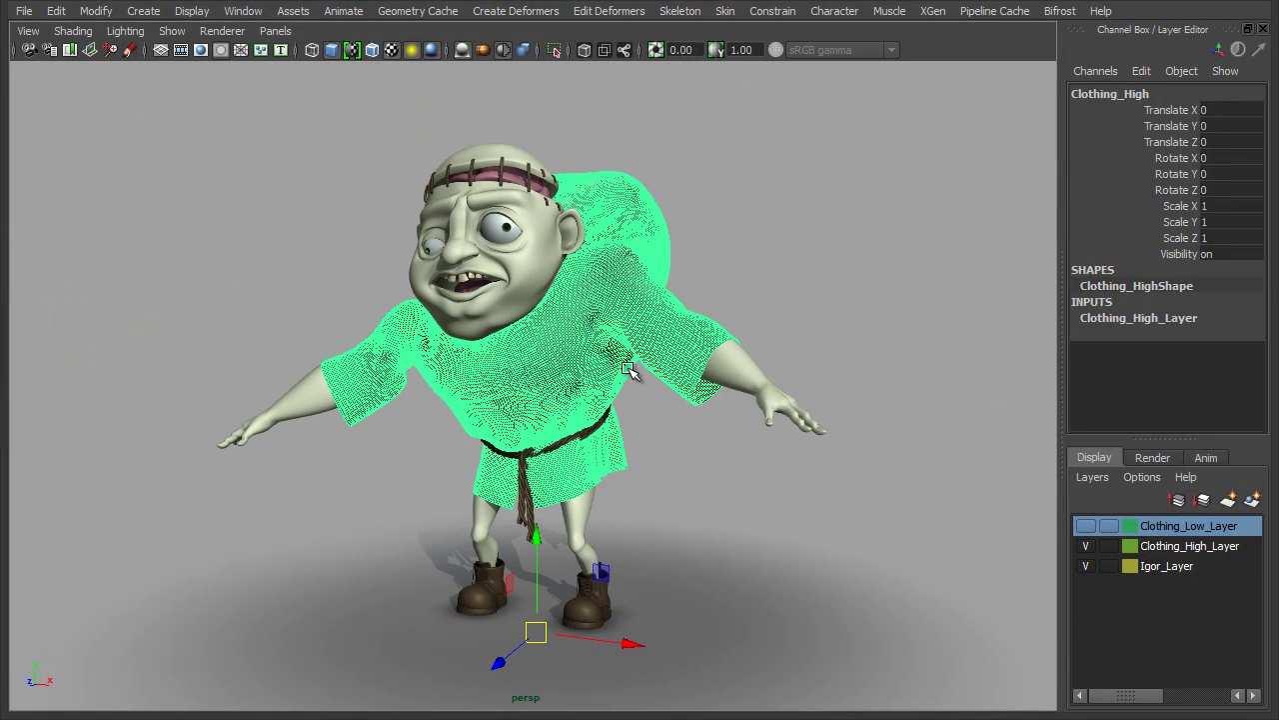
alt+right_drag(430, 376, 620, 367)
alt+drag(650, 329, 638, 326)
alt+right_drag(637, 326, 780, 337)
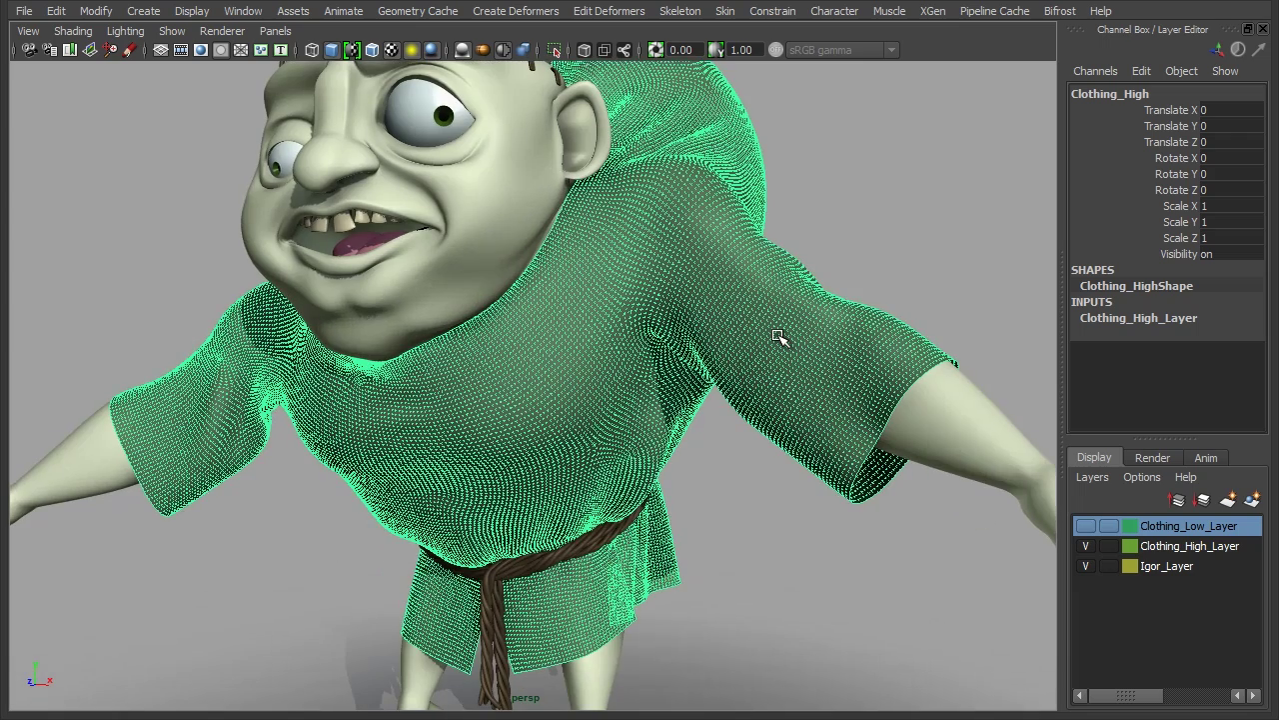
alt+drag(591, 451, 600, 428)
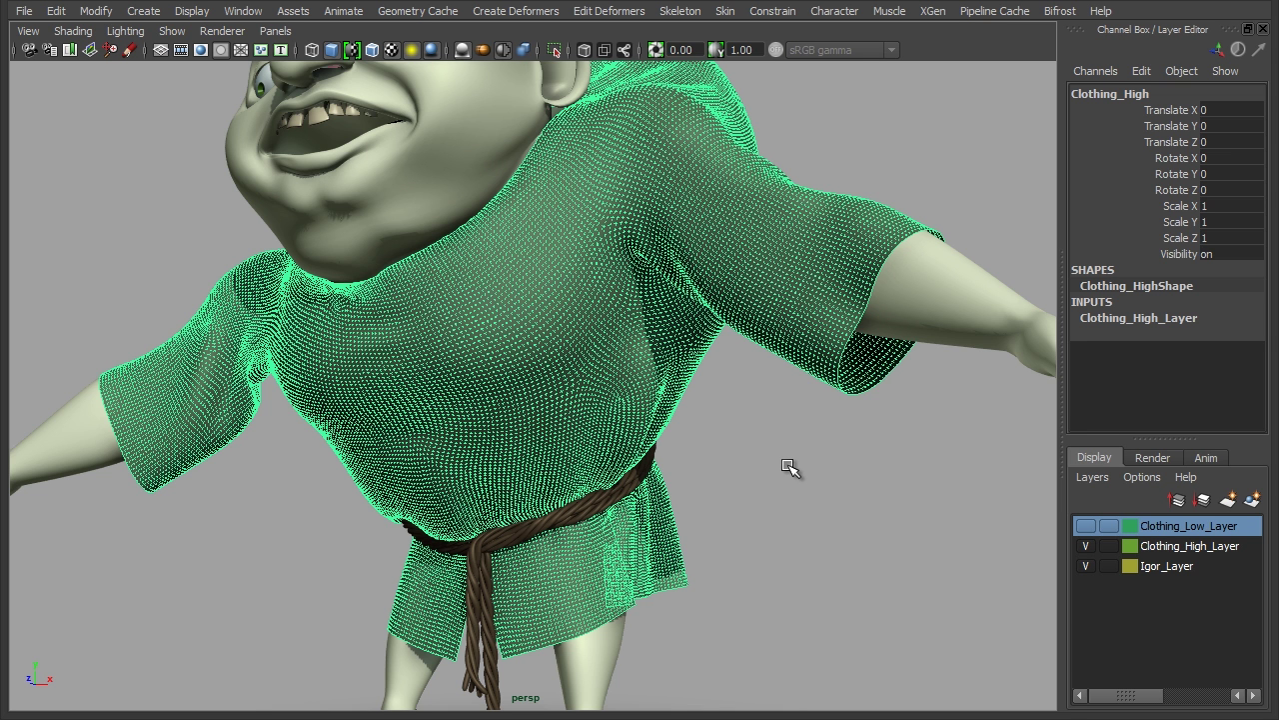
Step: Make the Clothing_High mesh live and activate the Quad Draw Tool
right_click(612, 162)
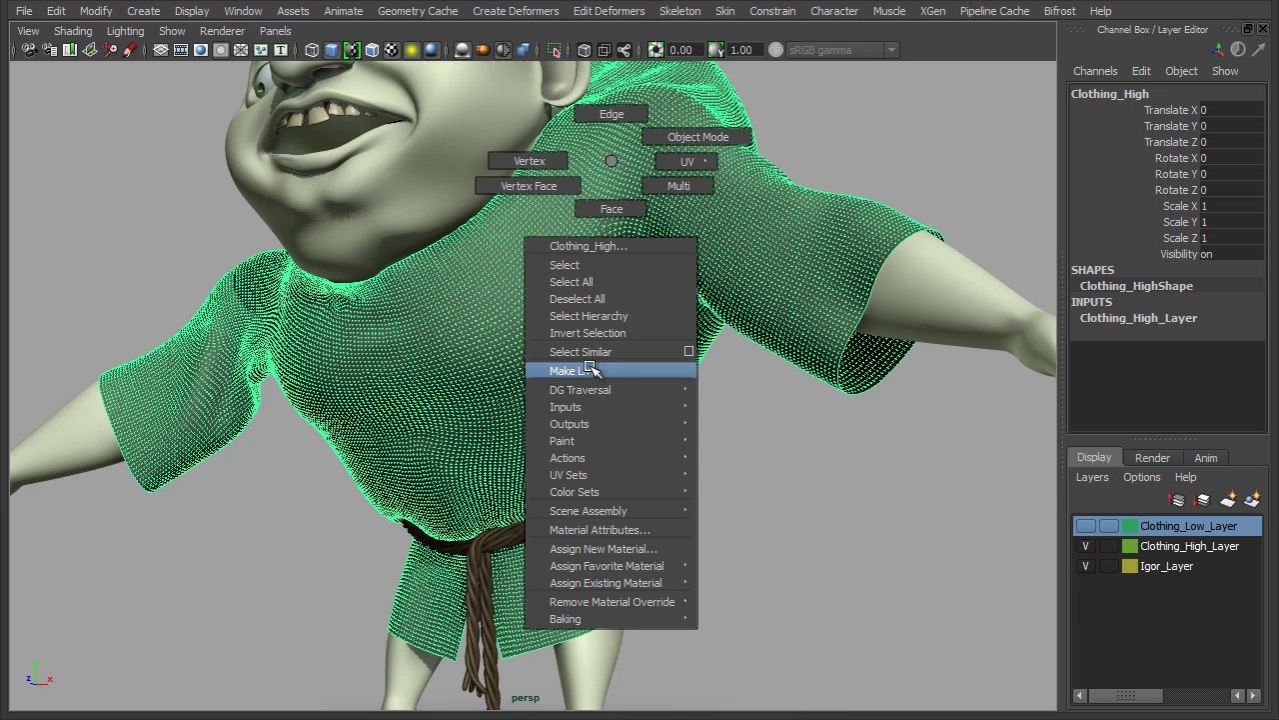
click(630, 371)
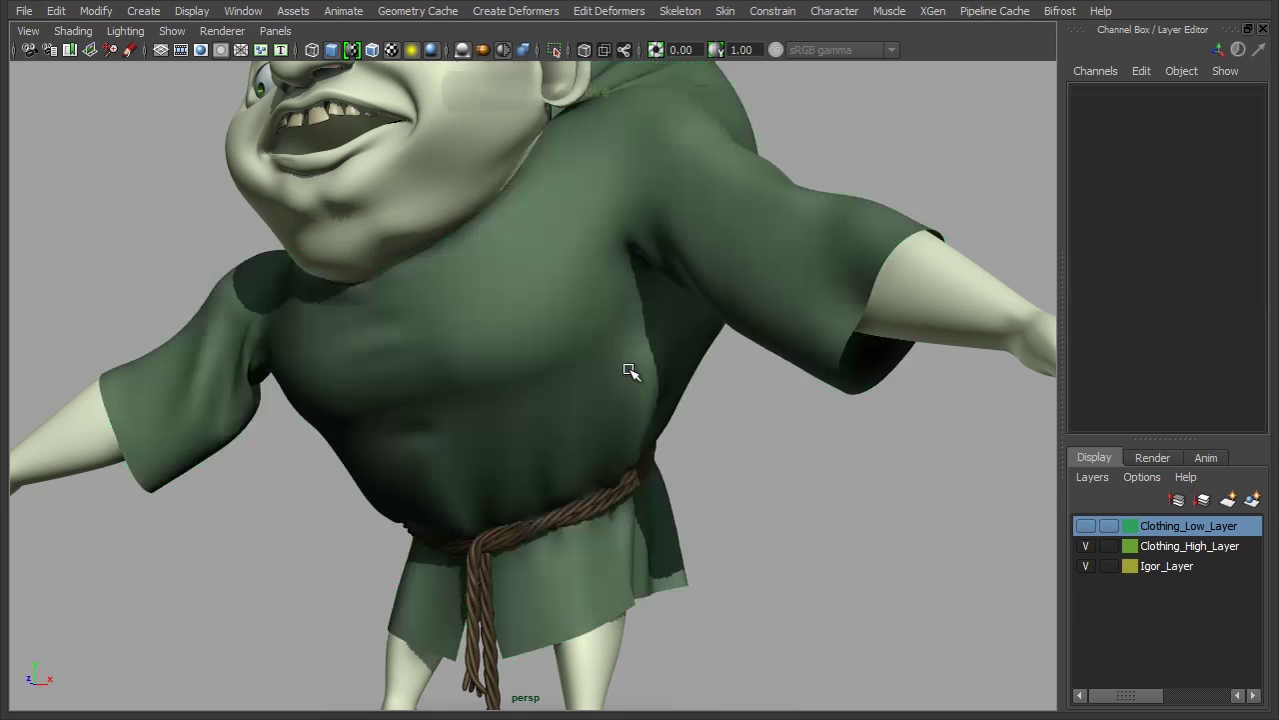
shift+right_click(655, 249)
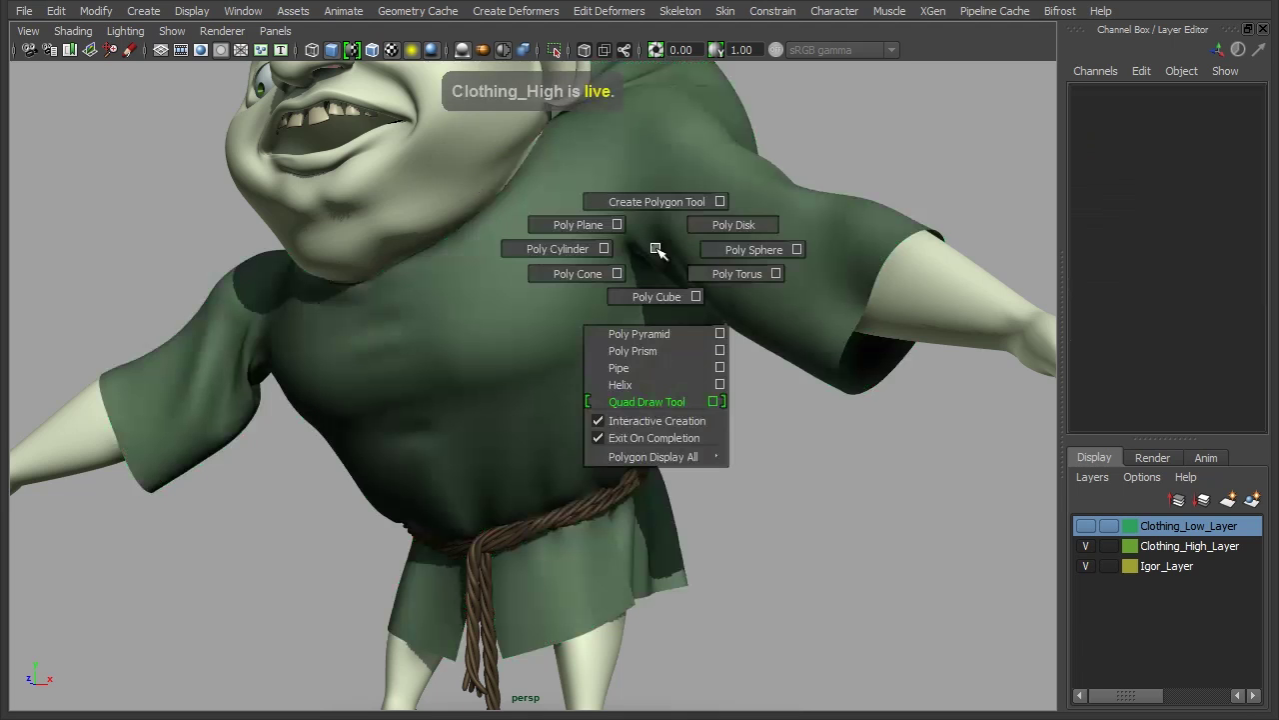
click(647, 401)
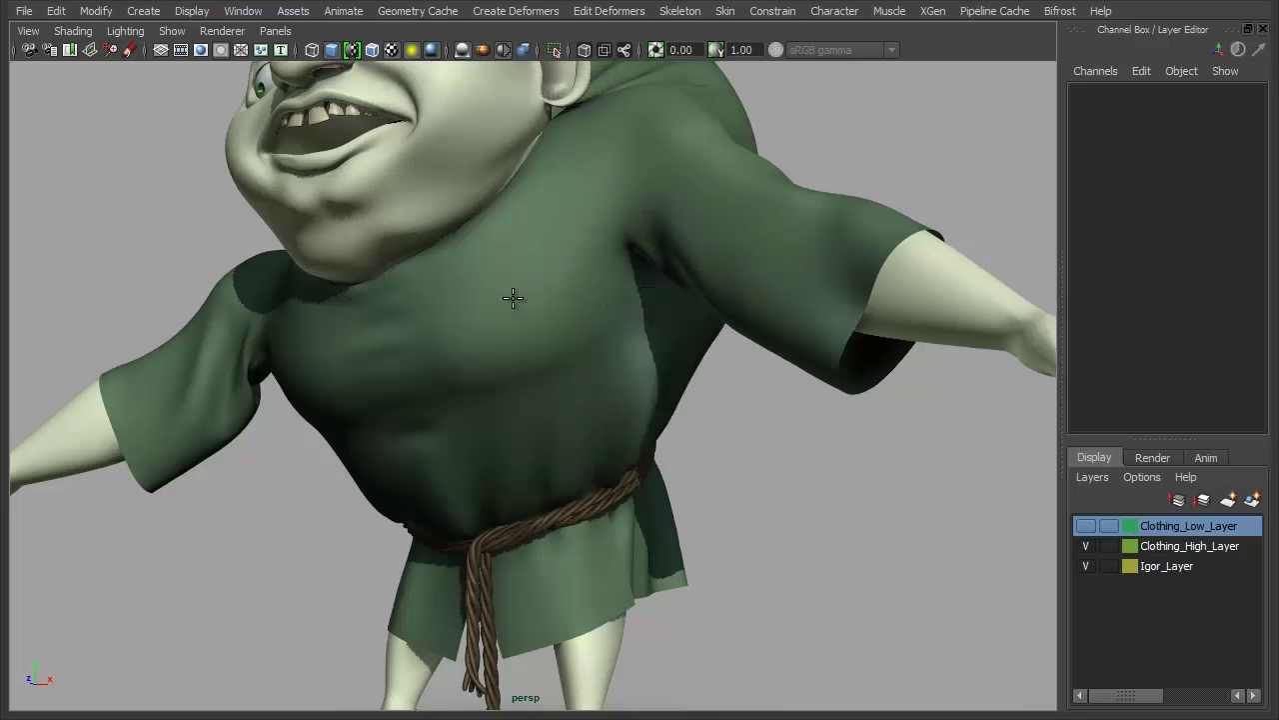
Step: Draw two long, roughly parallel strips of quads down the chest of the live tunic
scroll(514, 294, up, 3)
scroll(627, 344, up, 6)
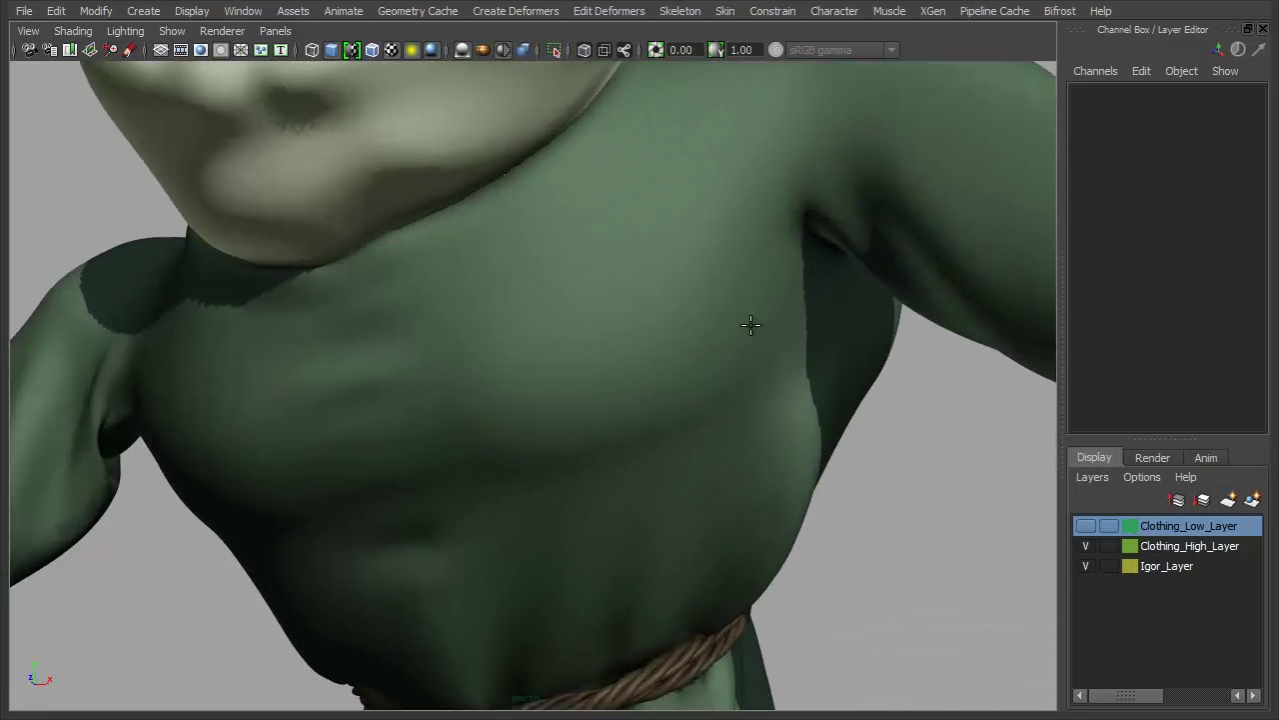
key(Tab)
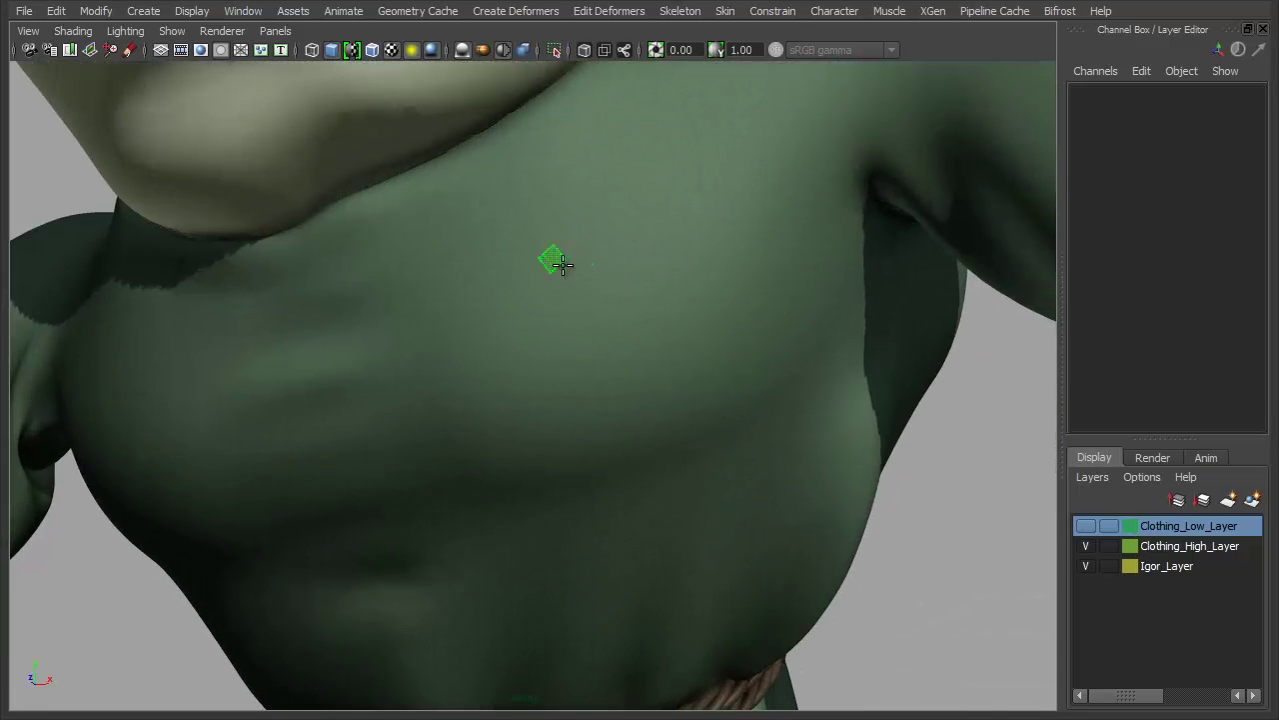
mouse_move(631, 151)
mouse_down()
mouse_move(649, 183)
mouse_move(713, 540)
mouse_move(740, 598)
mouse_up()
mouse_move(667, 131)
mouse_down()
mouse_move(694, 197)
mouse_move(763, 571)
mouse_up()
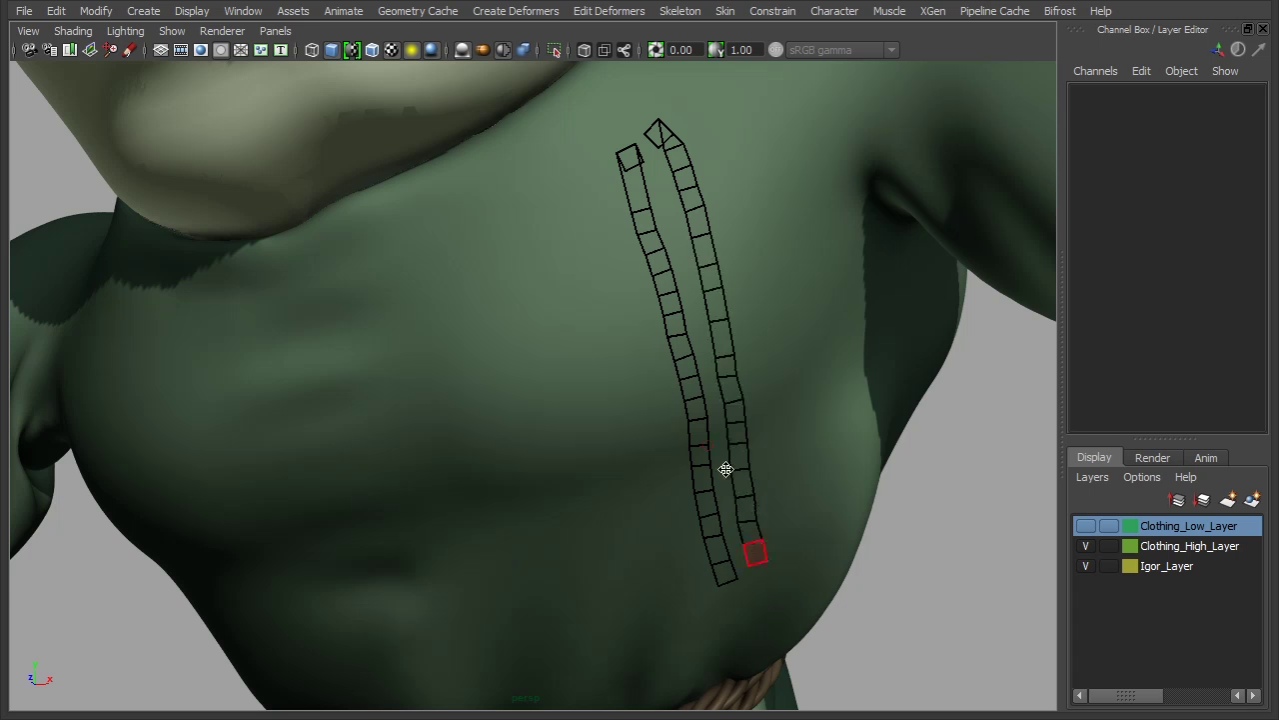
Step: Place two columns of four points on the chest beside the strips and fill them with three connected quads
alt+drag(525, 300, 528, 329)
alt+right_drag(528, 329, 645, 301)
click(551, 187)
click(489, 214)
click(518, 278)
click(584, 261)
click(613, 338)
click(550, 364)
click(573, 440)
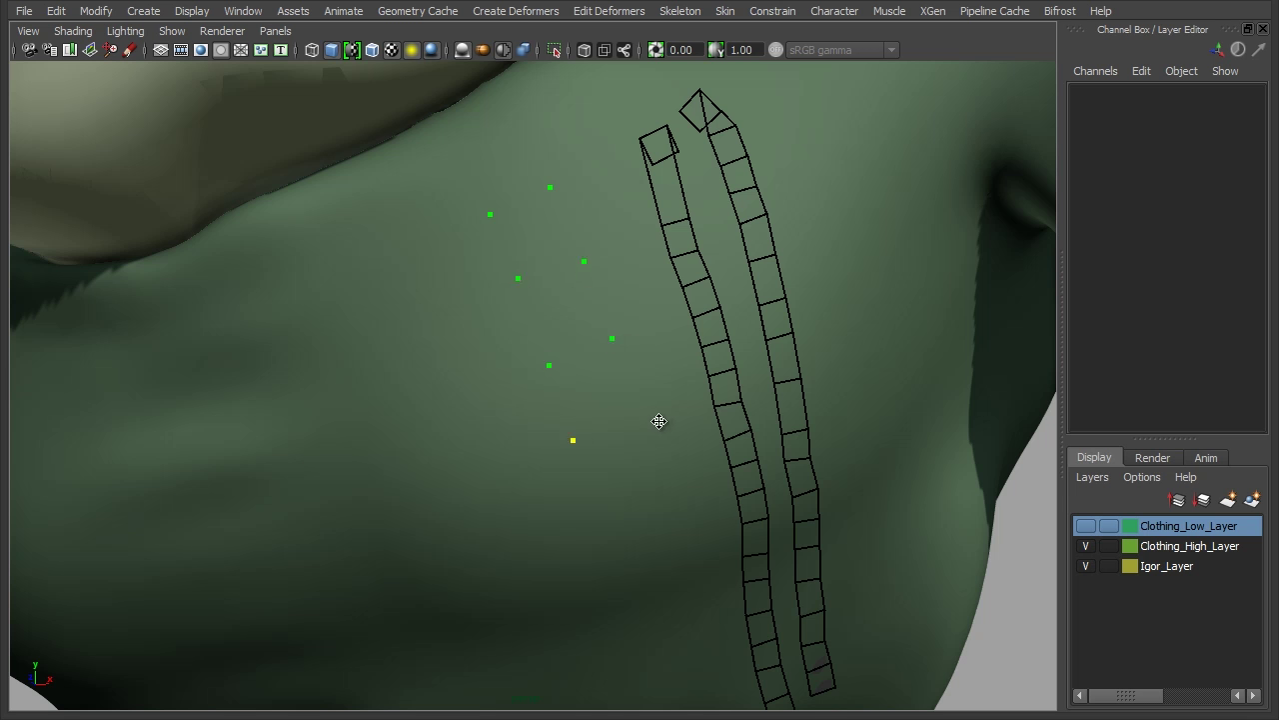
click(659, 421)
shift+click(600, 382)
shift+click(572, 296)
shift+click(550, 235)
Step: Examine the drawn strips and quads against the tunic from several angles and distances
scroll(733, 470, down, 1)
alt+right_drag(733, 470, 657, 451)
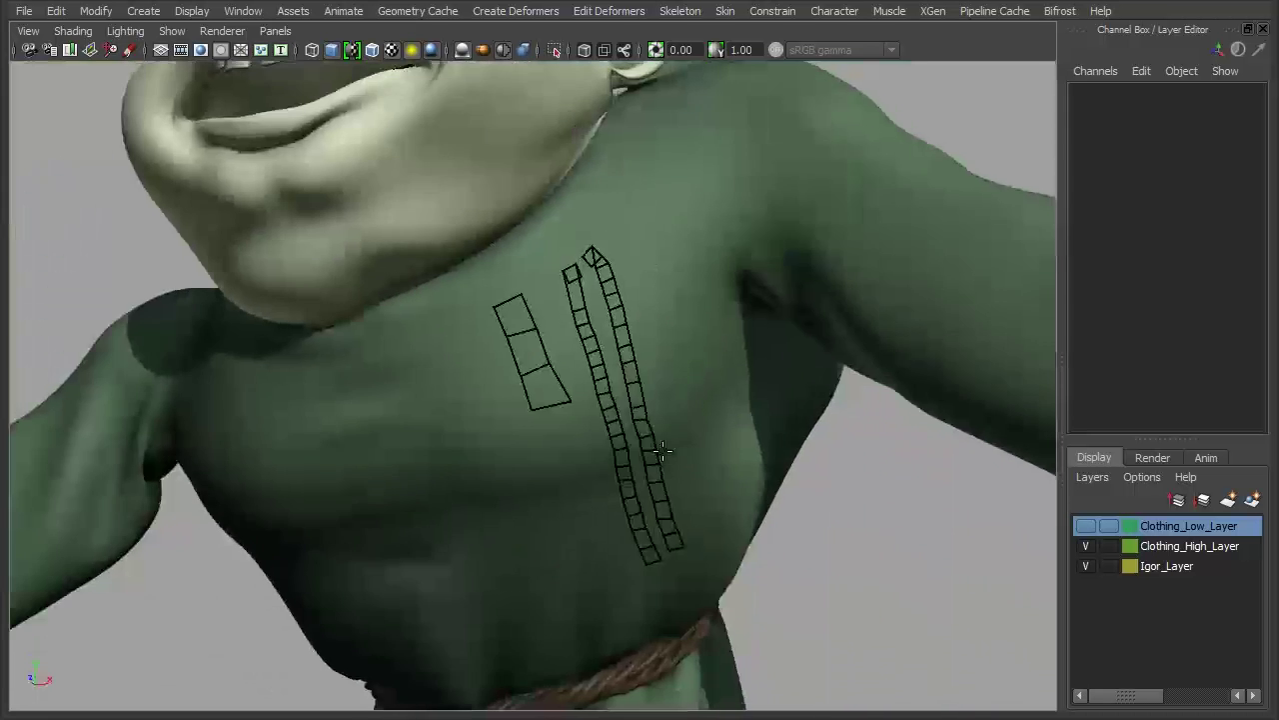
alt+drag(656, 451, 803, 457)
alt+right_drag(803, 457, 902, 458)
alt+right_drag(693, 432, 460, 388)
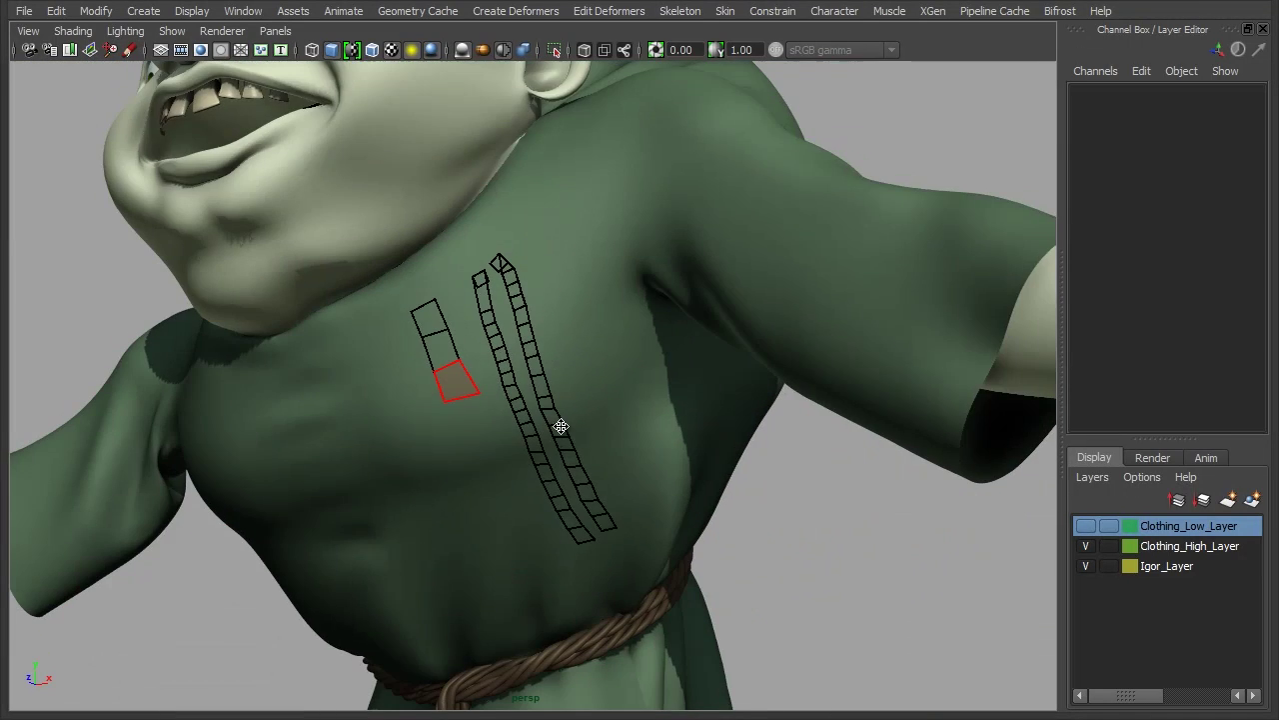
alt+drag(560, 426, 568, 406)
alt+drag(821, 475, 812, 440)
alt+right_drag(699, 432, 731, 484)
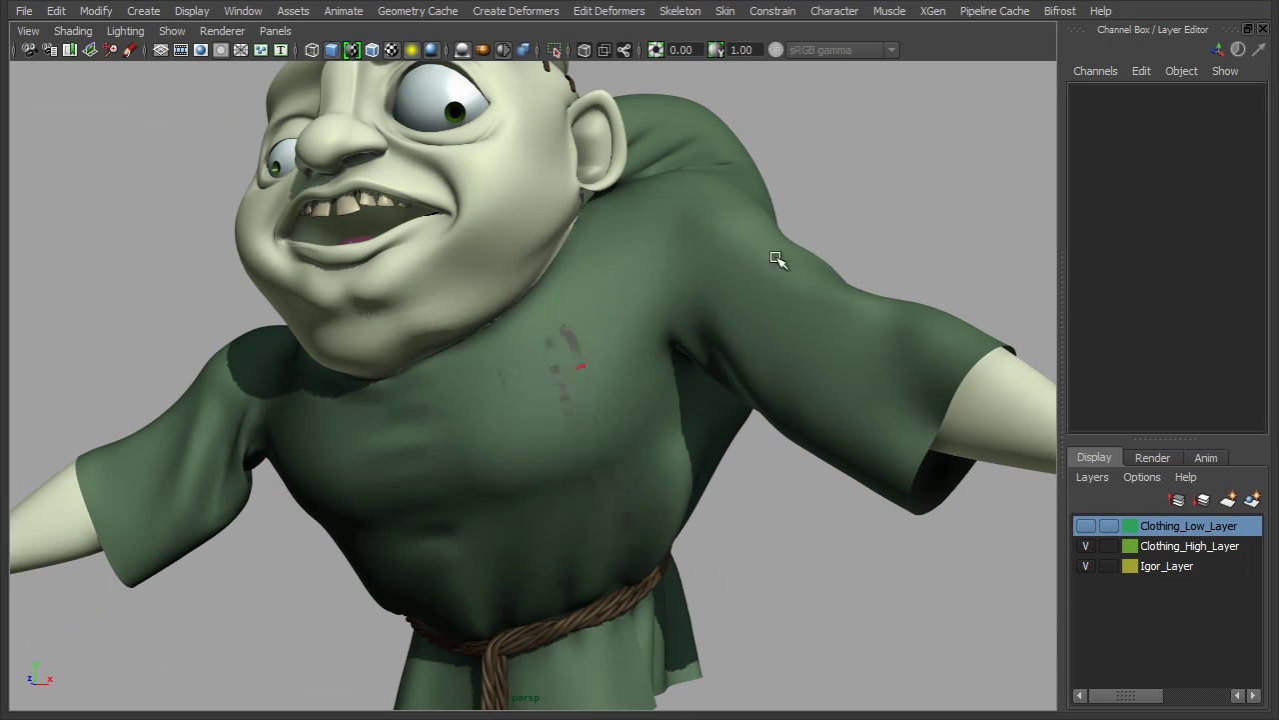
Step: Delete the test quads drawn on the tunic's chest
click(571, 348)
alt+right_drag(450, 461, 650, 457)
alt+drag(651, 457, 540, 456)
alt+right_drag(539, 457, 443, 423)
alt+drag(443, 423, 453, 412)
alt+right_drag(660, 464, 488, 449)
key(Delete)
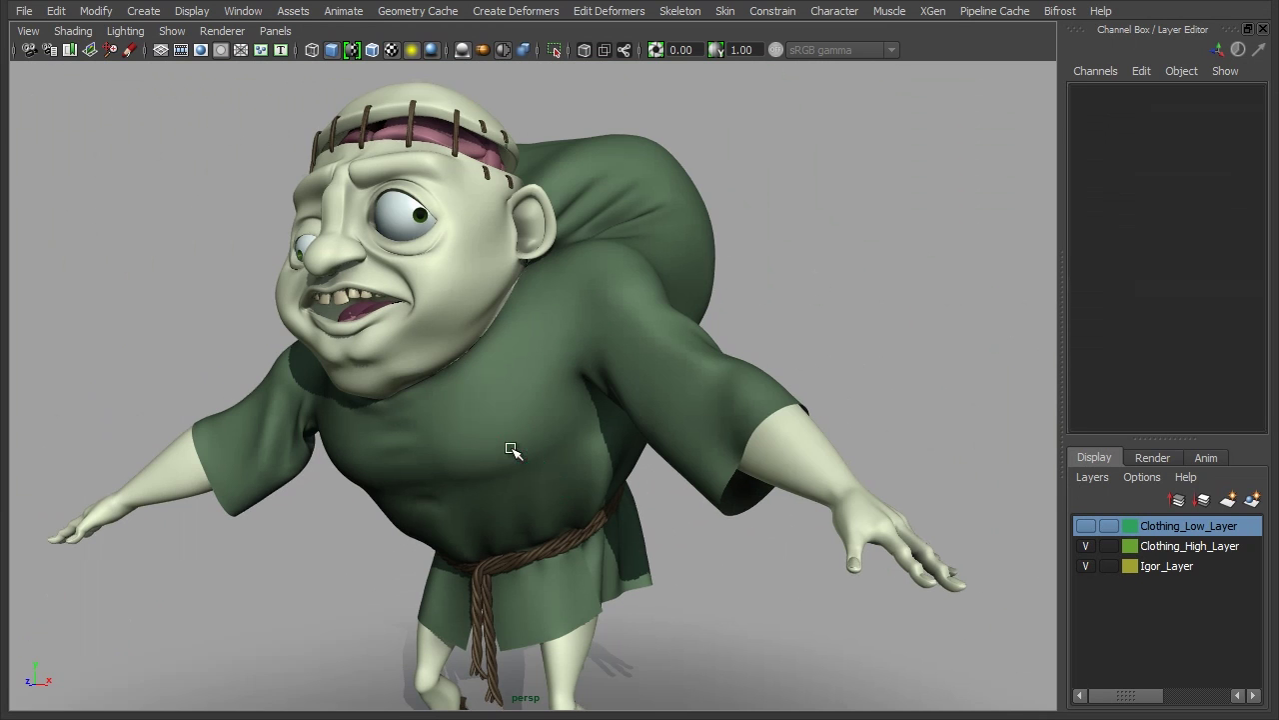
Step: Hide Clothing_High_Layer and show Clothing_Low_Layer on the character
alt+right_drag(822, 350, 759, 363)
alt+drag(760, 363, 850, 455)
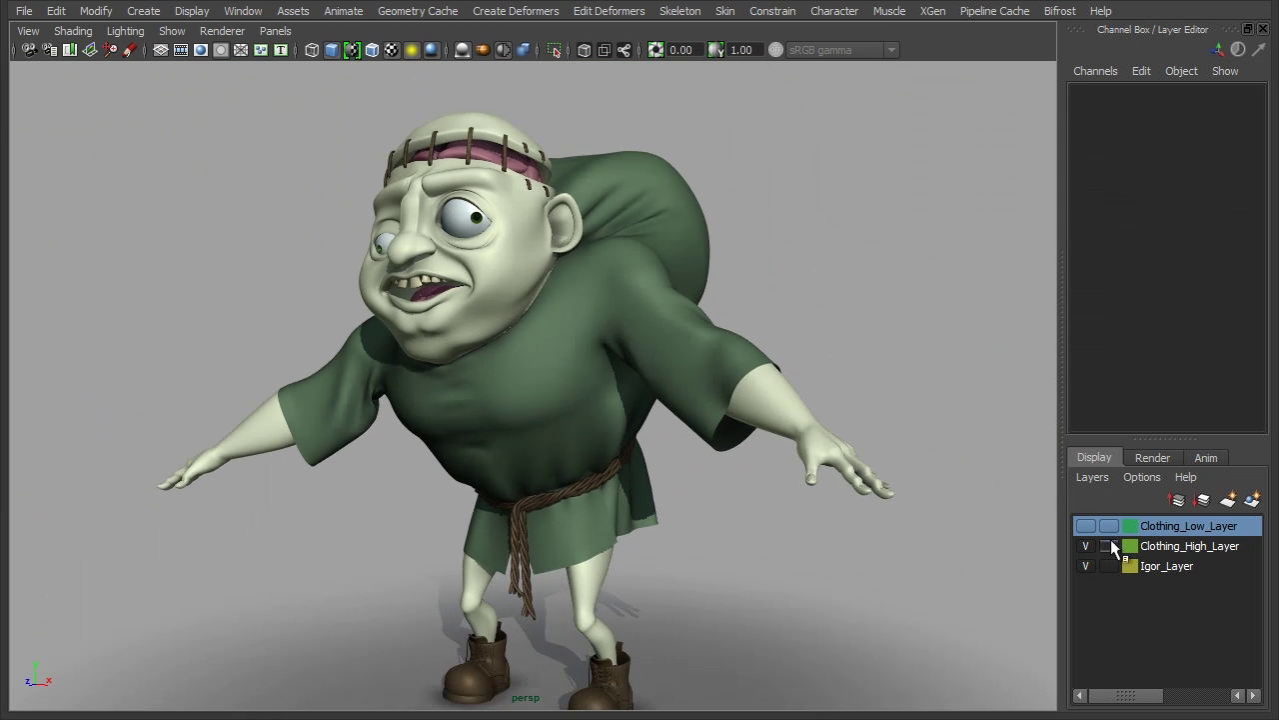
click(1086, 546)
alt+drag(976, 543, 674, 443)
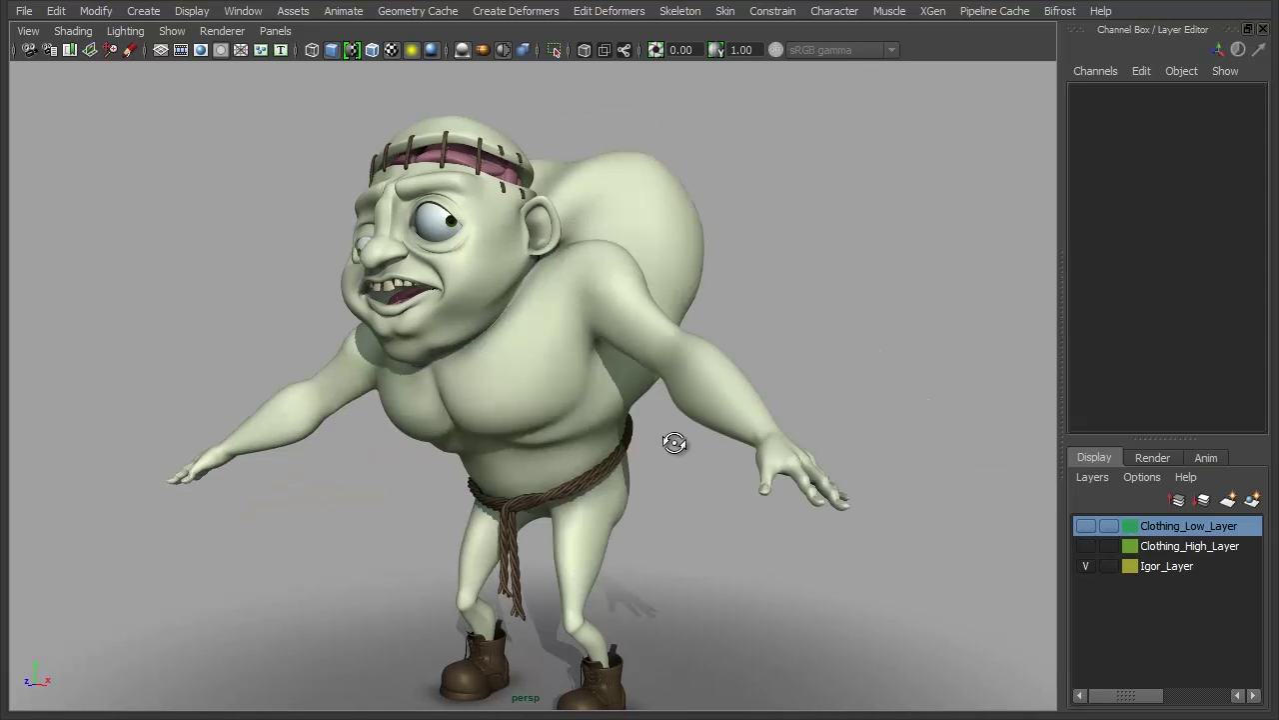
click(1085, 526)
alt+drag(380, 405, 449, 420)
scroll(460, 420, up, 3)
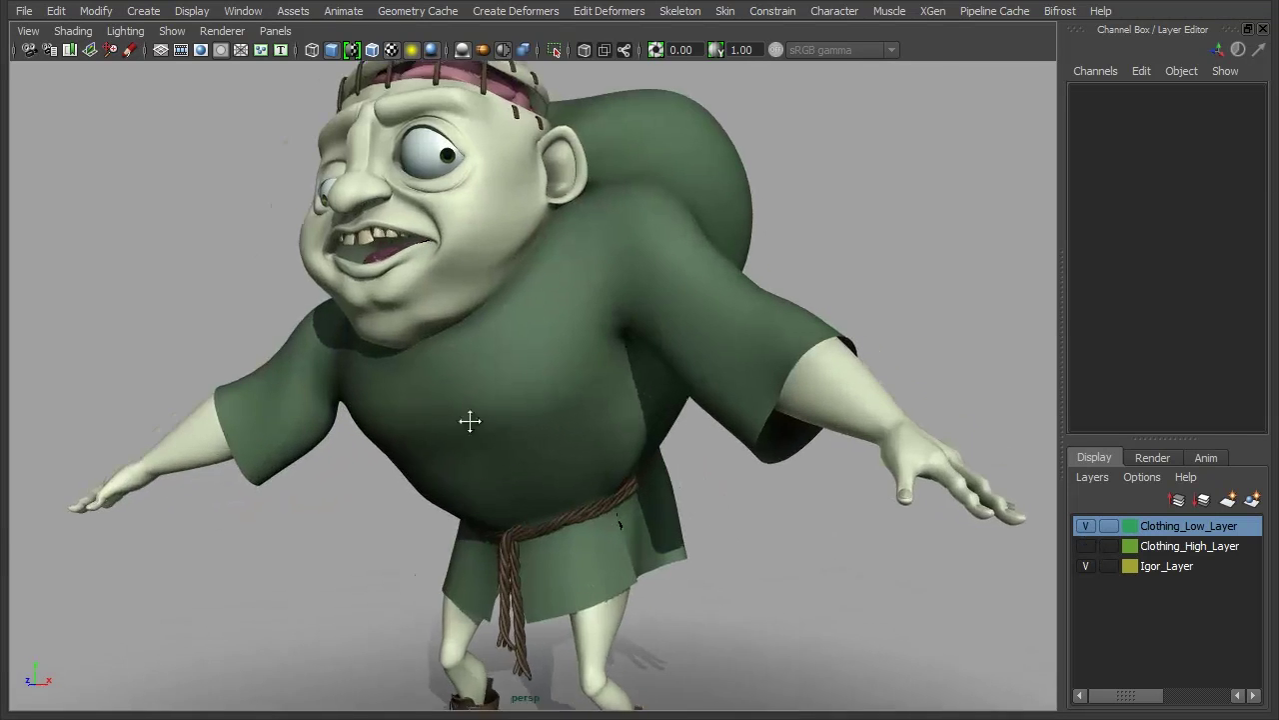
Step: Select the low-resolution tunic and switch the viewport renderer to Legacy Default Viewport
alt+middle_drag(470, 420, 439, 442)
alt+right_drag(440, 442, 540, 434)
click(577, 459)
alt+drag(589, 517, 597, 502)
alt+right_drag(597, 503, 551, 349)
click(216, 31)
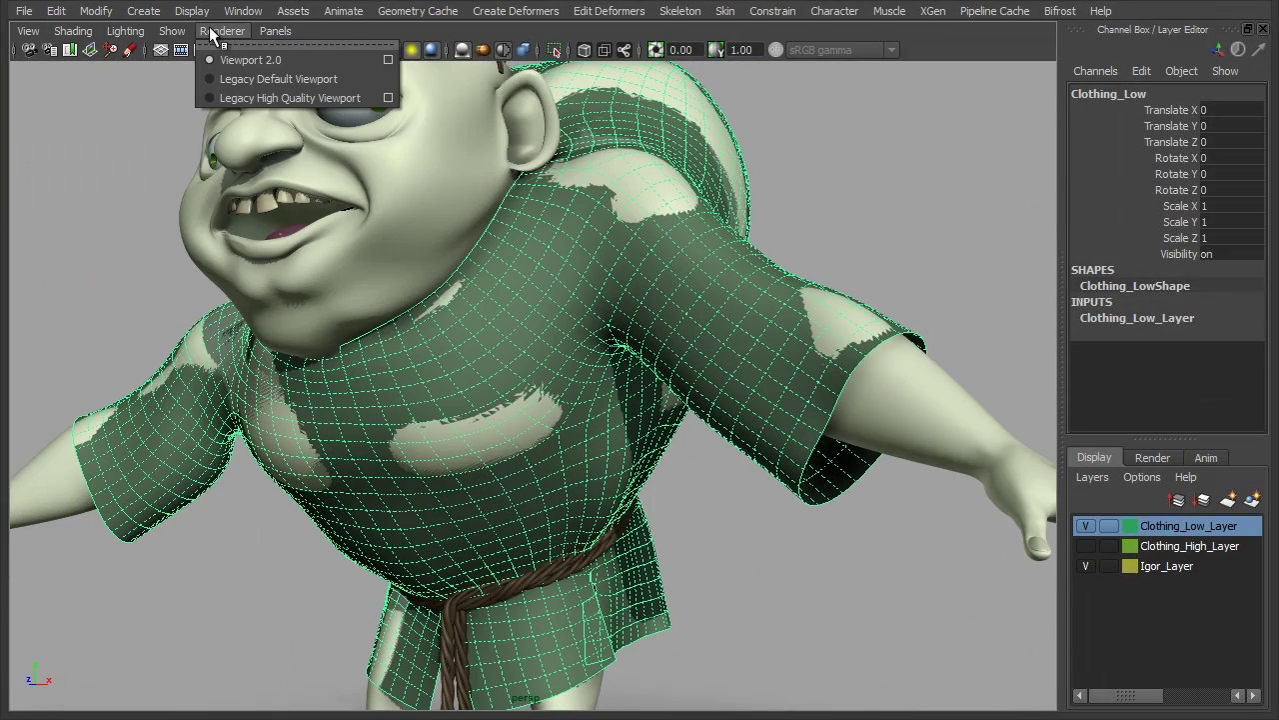
click(249, 80)
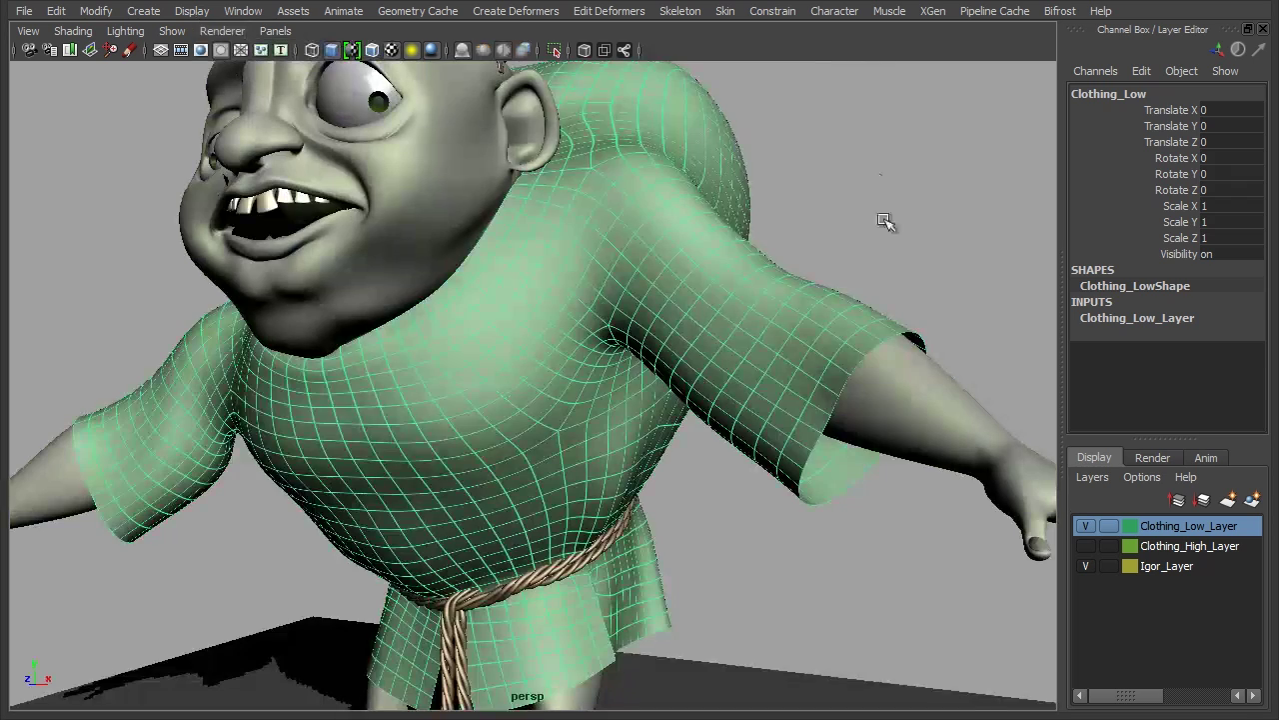
Step: Examine the low-resolution tunic's edge flow around the chest, sleeves and waist, both selected and deselected
click(872, 170)
alt+drag(688, 492, 753, 502)
alt+right_drag(752, 502, 600, 482)
alt+drag(600, 482, 550, 482)
alt+right_drag(550, 483, 583, 266)
click(609, 448)
mouse_move(602, 482)
alt+mouse_down()
mouse_move(811, 483)
mouse_move(809, 531)
mouse_move(588, 476)
alt+mouse_up()
alt+drag(685, 404, 563, 400)
alt+right_drag(545, 375, 677, 334)
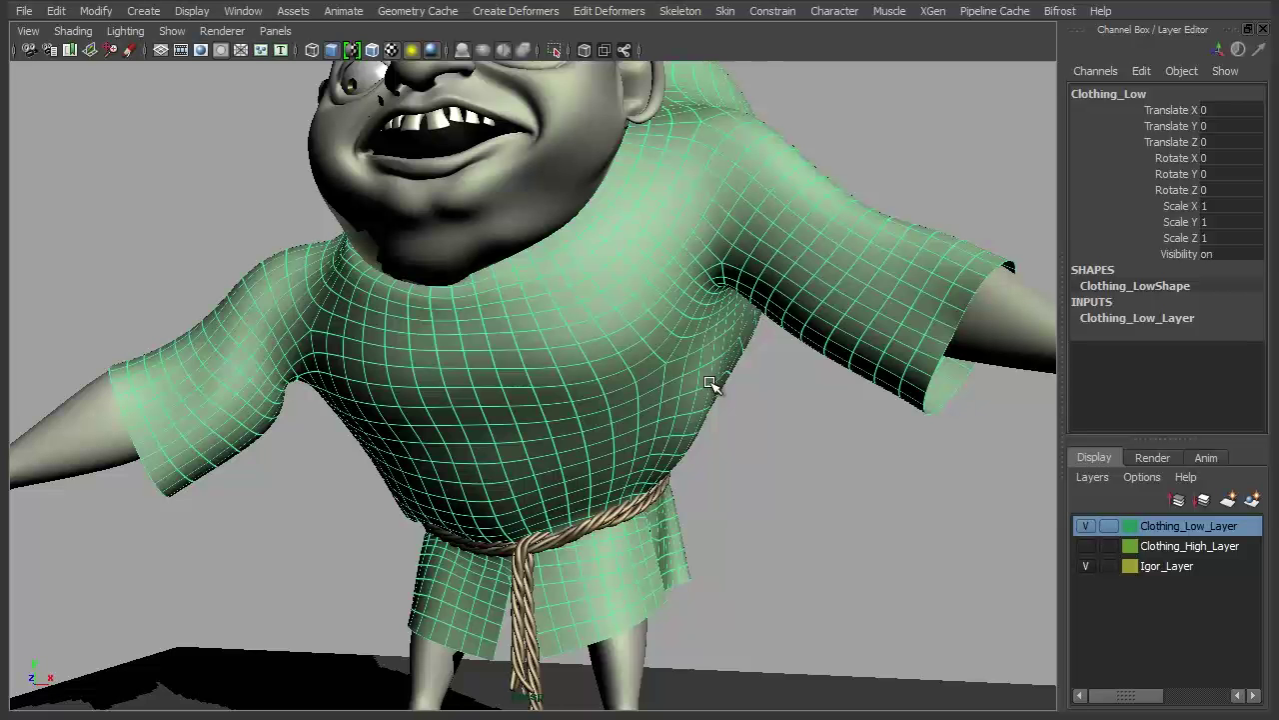
alt+drag(757, 510, 752, 488)
alt+right_drag(752, 488, 497, 241)
alt+drag(576, 412, 600, 377)
click(817, 278)
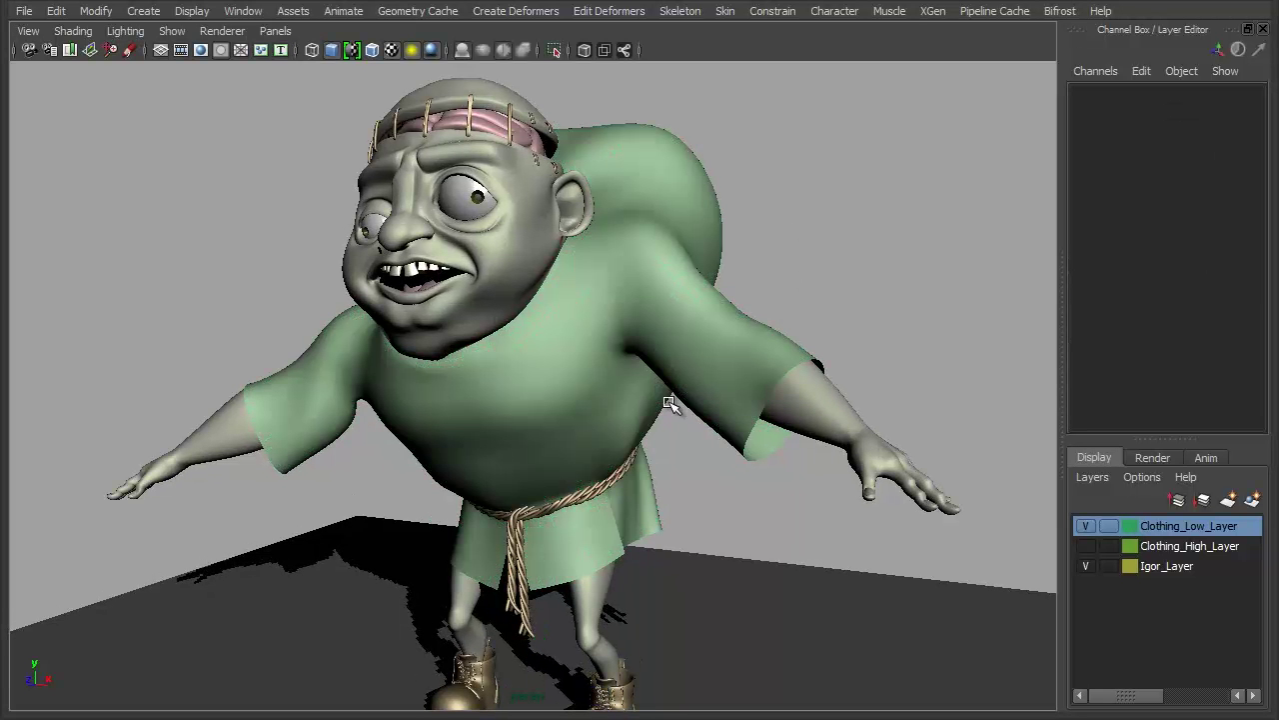
Step: Return the viewport renderer to Viewport 2.0 and check the low-resolution tunic's wireframe on the full figure
alt+drag(662, 436, 645, 457)
click(219, 31)
click(239, 59)
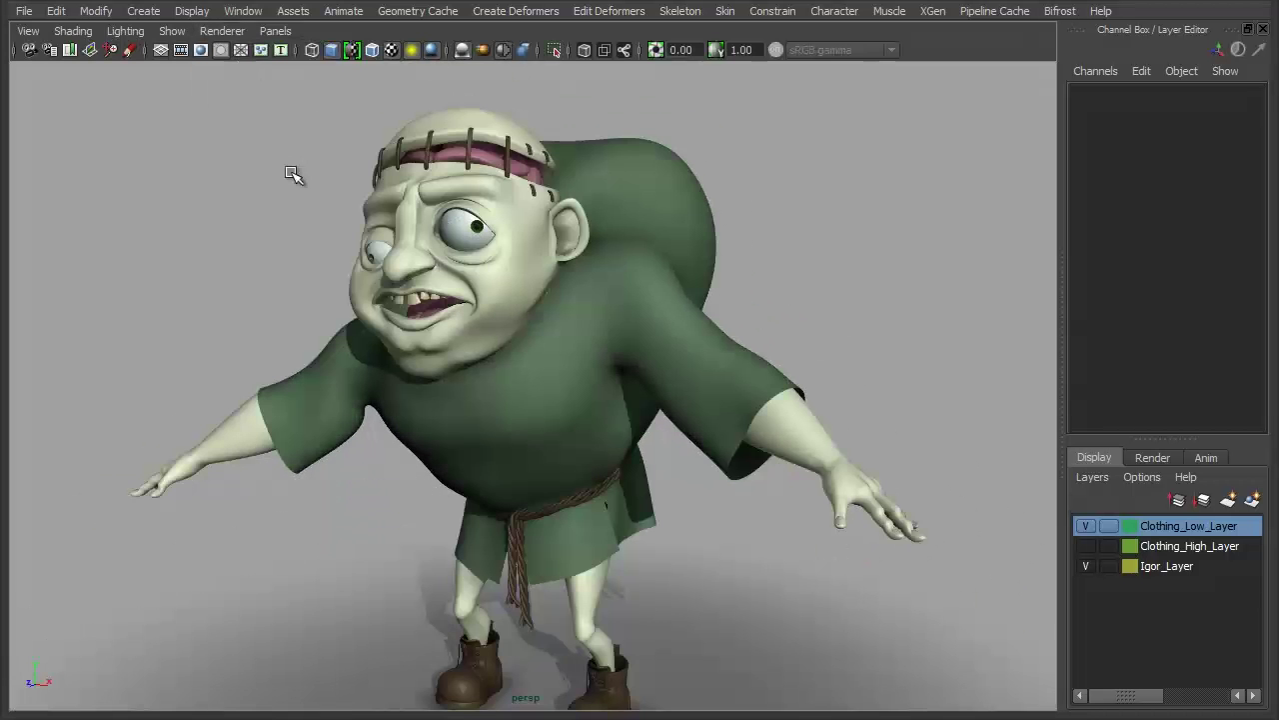
alt+drag(771, 491, 668, 491)
alt+right_drag(668, 493, 579, 474)
alt+middle_drag(580, 474, 574, 485)
alt+right_drag(573, 485, 746, 452)
click(619, 382)
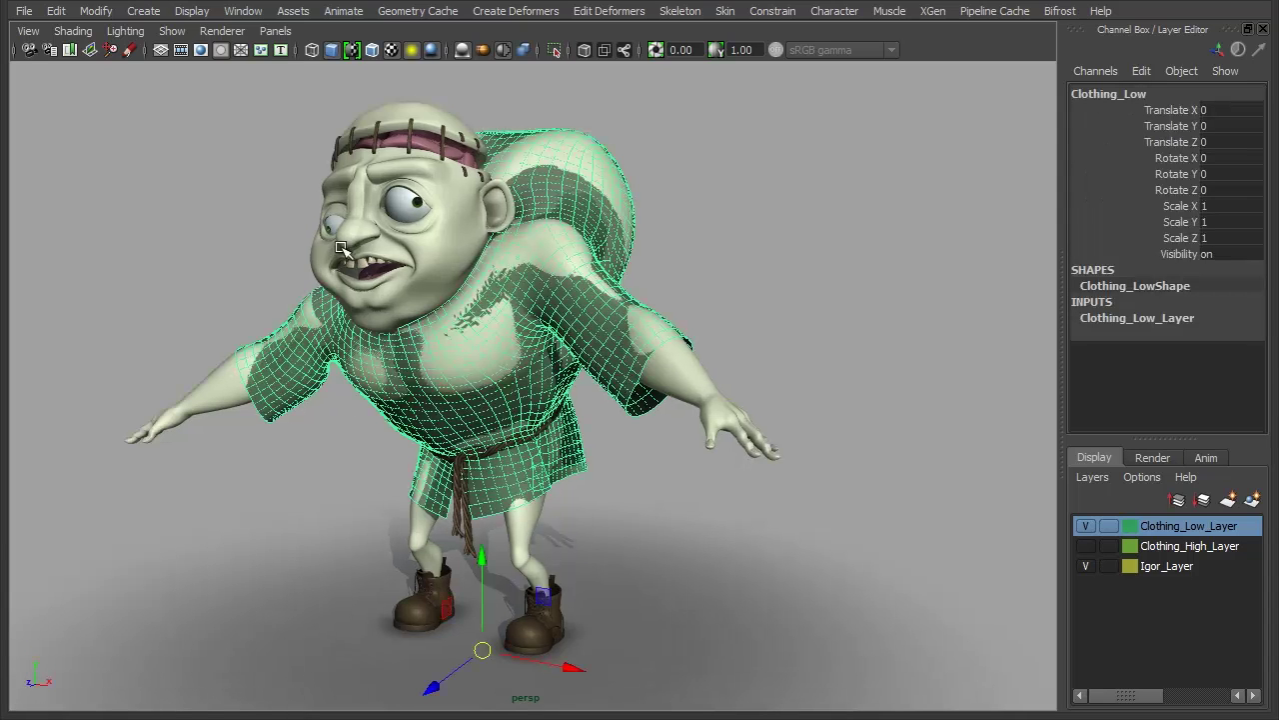
click(744, 295)
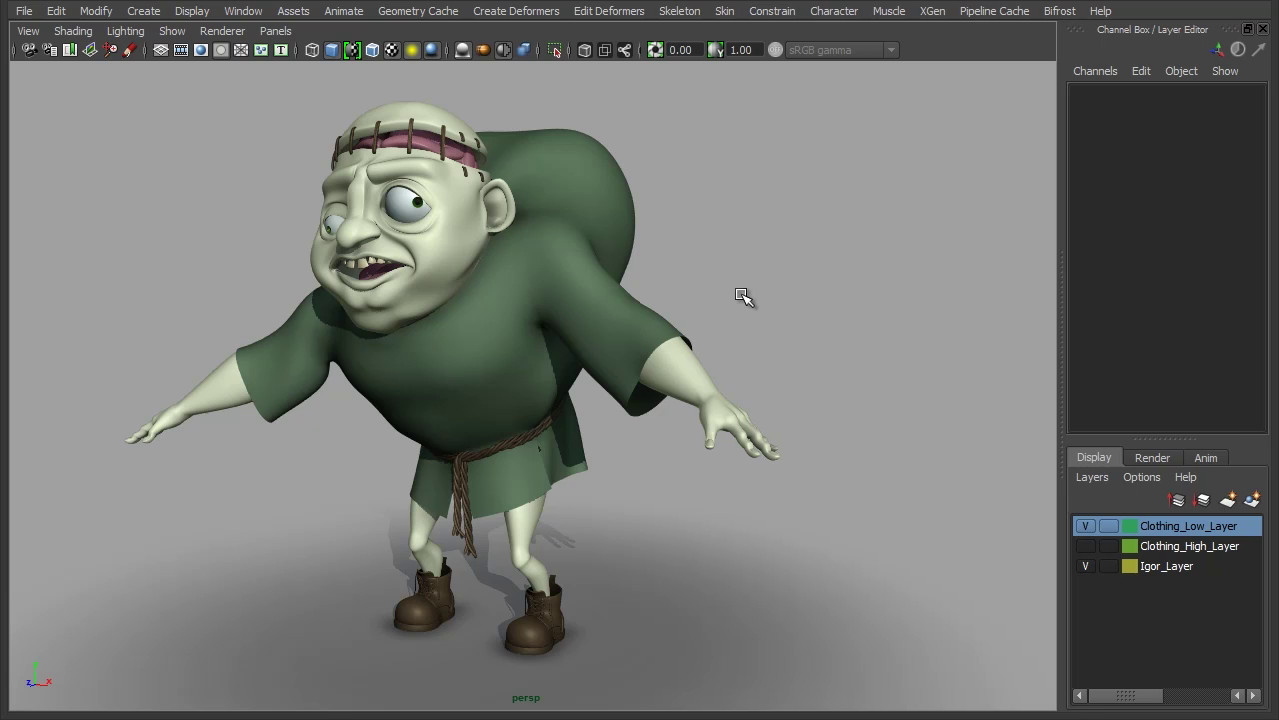
Step: Show the detailed attributes of the low-resolution tunic's Clothing_LowShape mesh
key(ctrl+a)
alt+right_drag(432, 349, 590, 346)
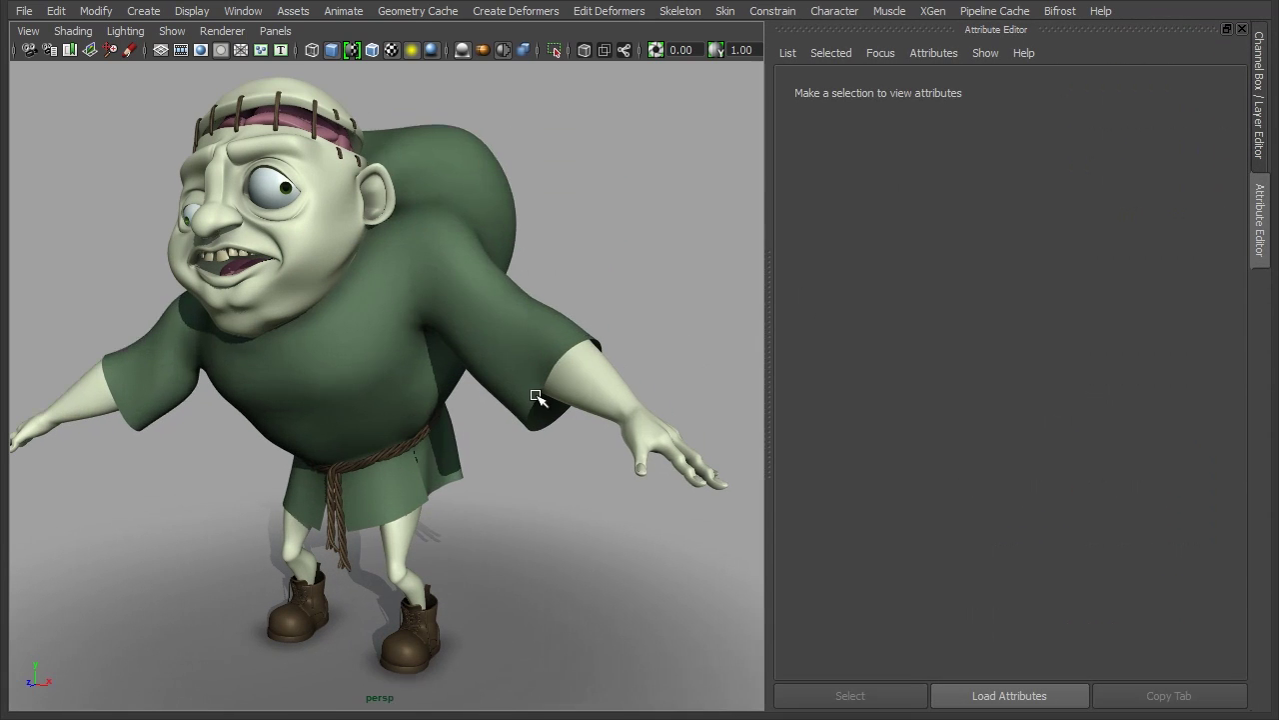
click(534, 395)
alt+right_drag(534, 397, 480, 395)
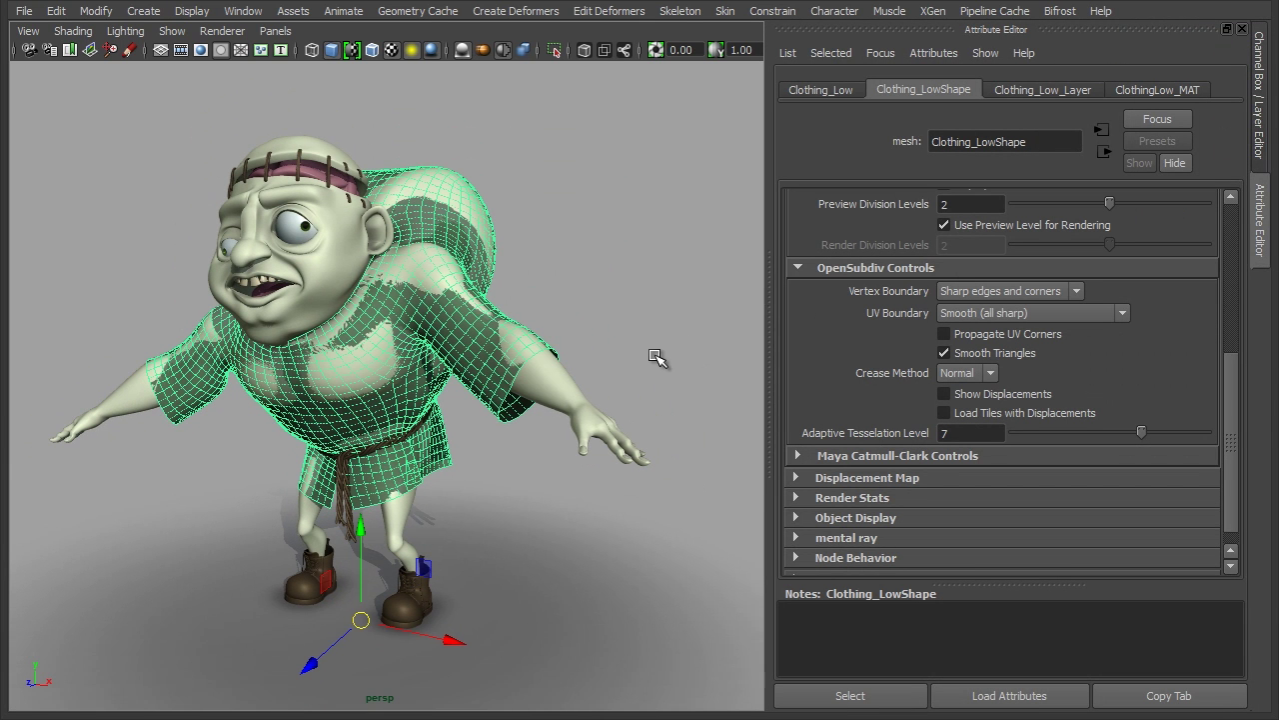
Step: Turn off smooth preview on the low-resolution tunic and bring its Smooth Mesh settings into view
key(1)
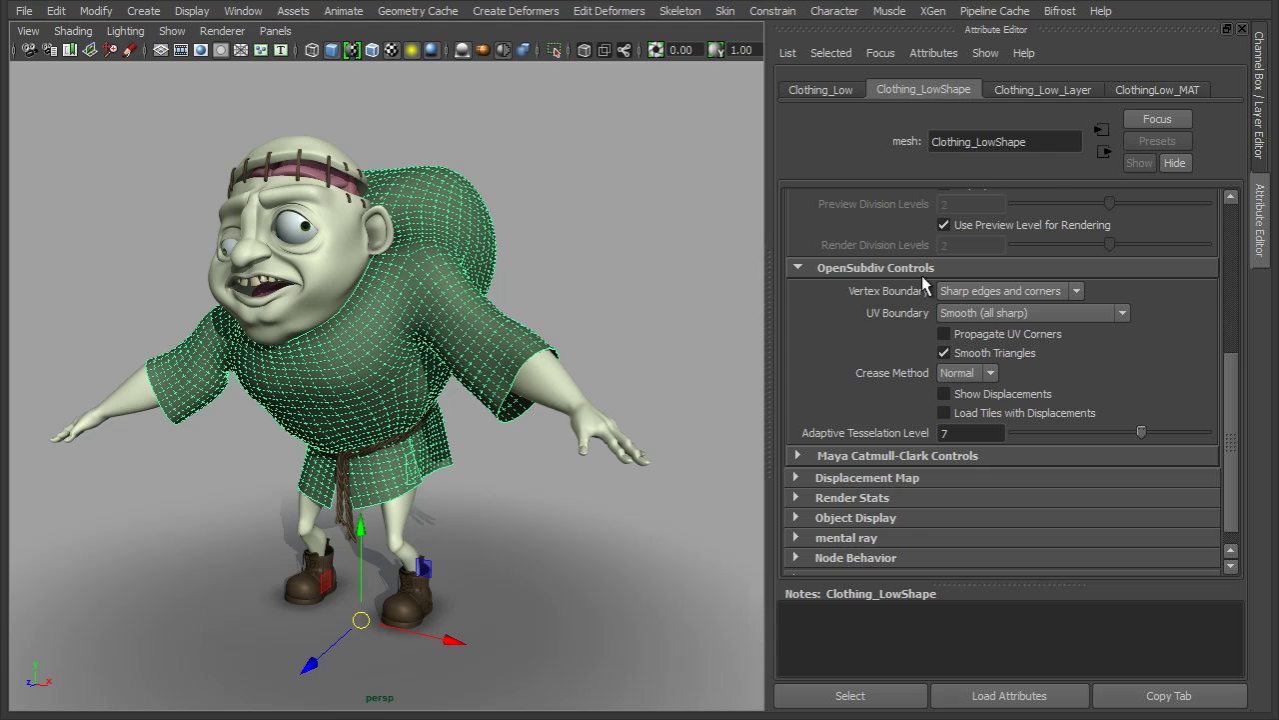
scroll(944, 292, up, 6)
click(877, 284)
click(900, 281)
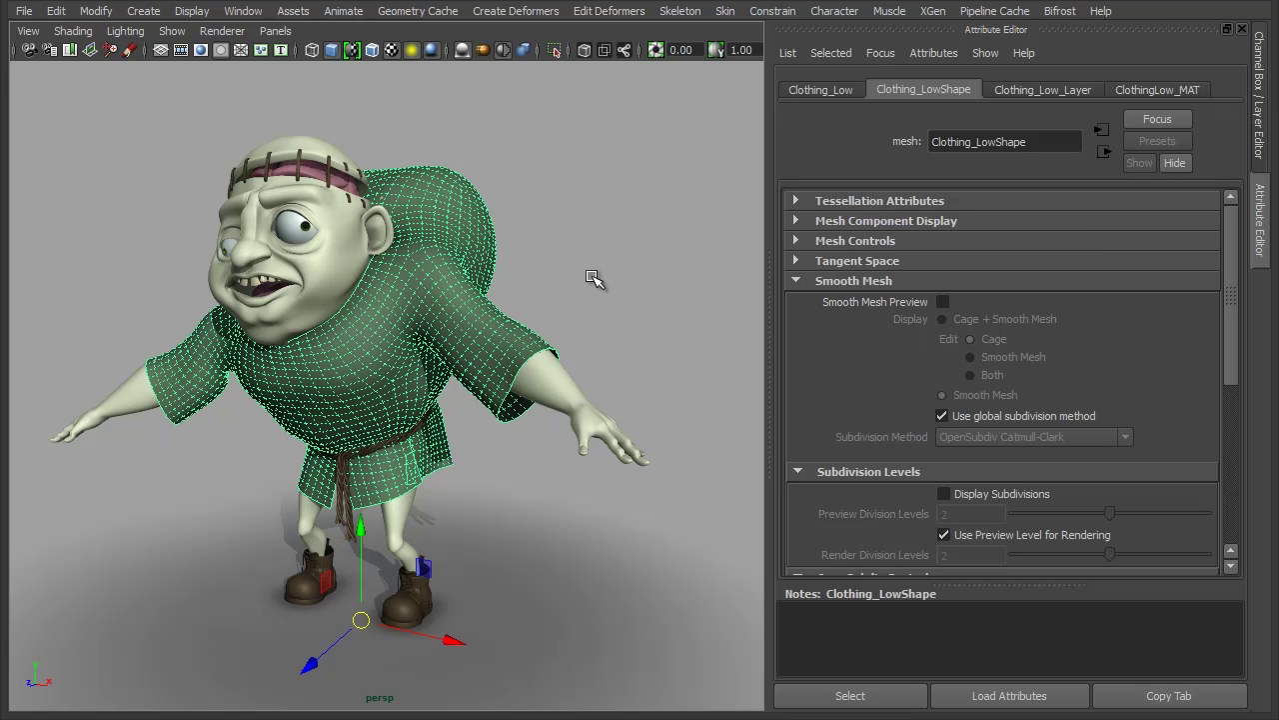
Step: Turn Smooth Mesh Preview back on for the tunic, testing it off and on, and select its shape node
key(3)
click(943, 301)
click(943, 302)
click(891, 698)
alt+right_drag(545, 466, 574, 468)
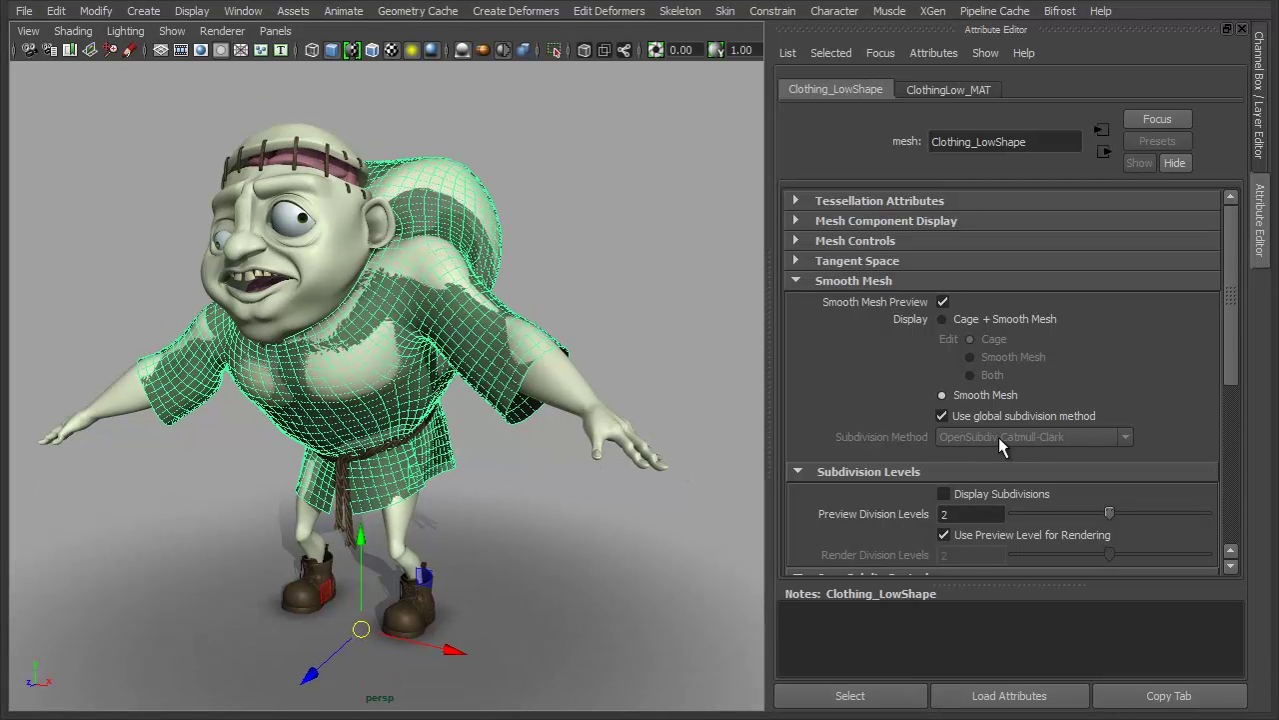
Step: Turn on Show Displacements in the low-resolution tunic's OpenSubdiv Controls and inspect the displaced mesh on the figure from above
scroll(859, 418, down, 5)
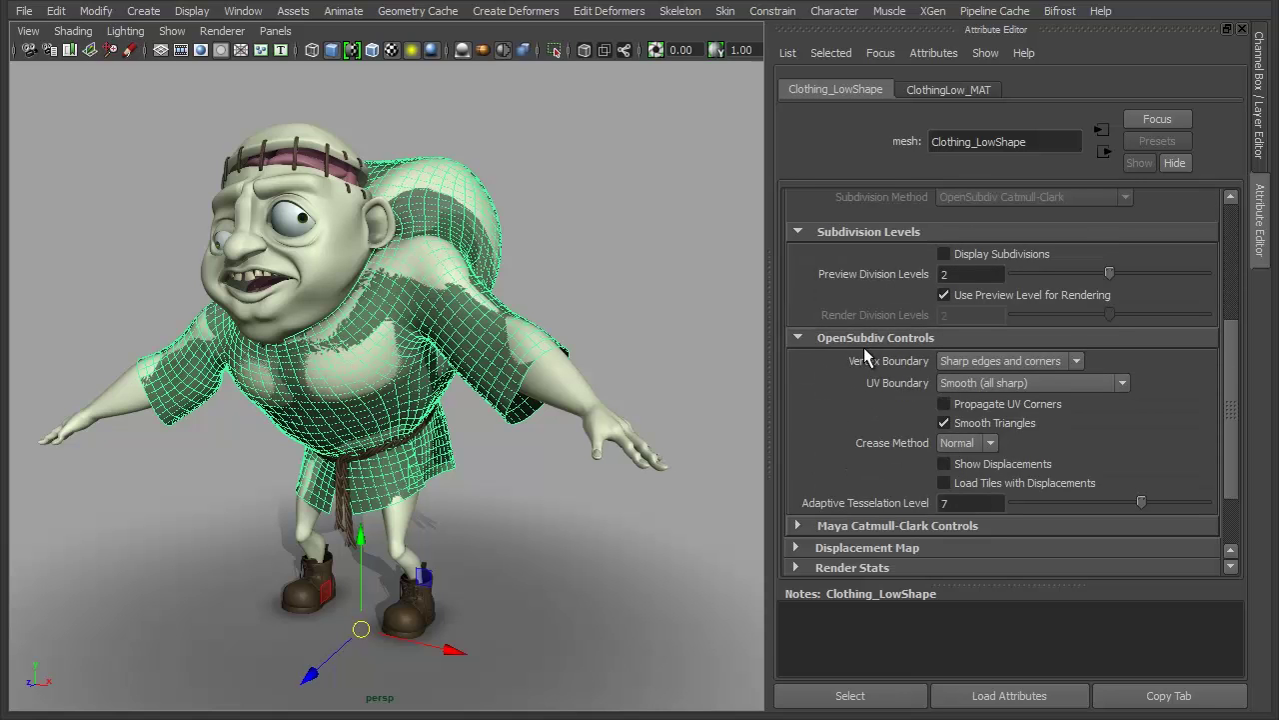
scroll(828, 398, down, 1)
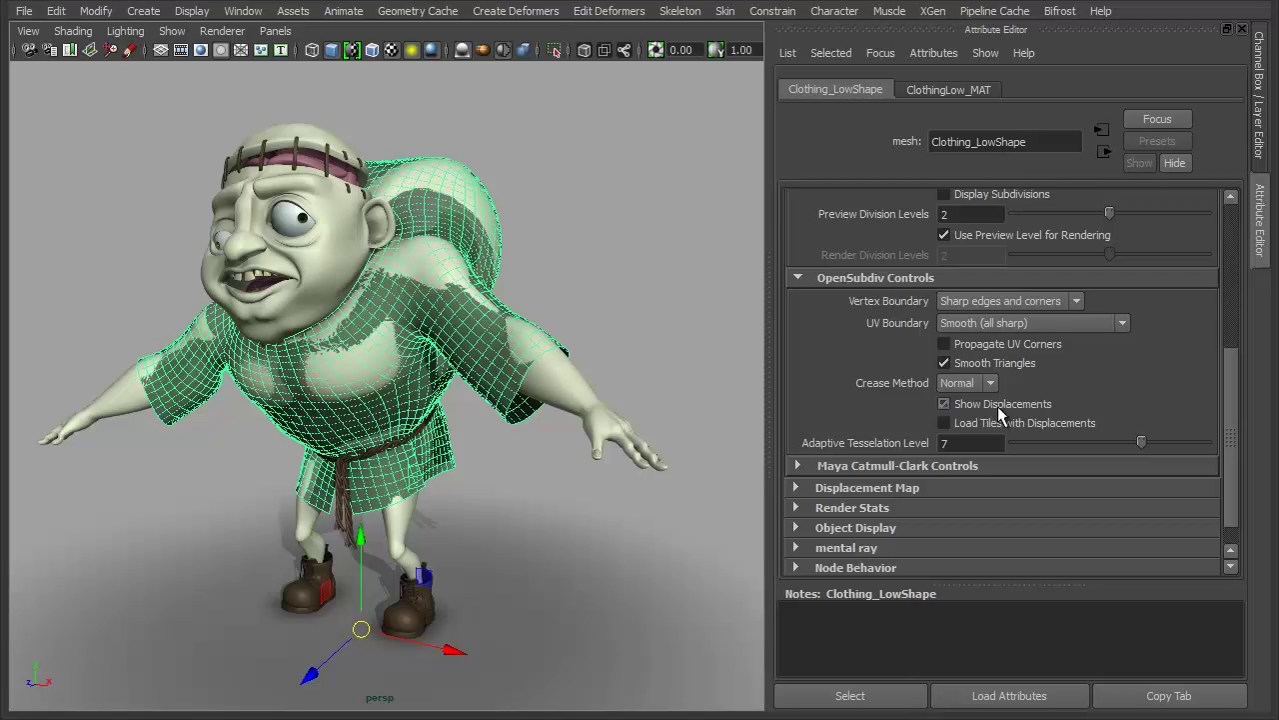
click(520, 474)
alt+drag(452, 350, 365, 364)
alt+middle_drag(423, 380, 443, 460)
alt+right_drag(444, 460, 464, 332)
alt+drag(357, 300, 514, 386)
alt+drag(440, 369, 531, 409)
click(531, 409)
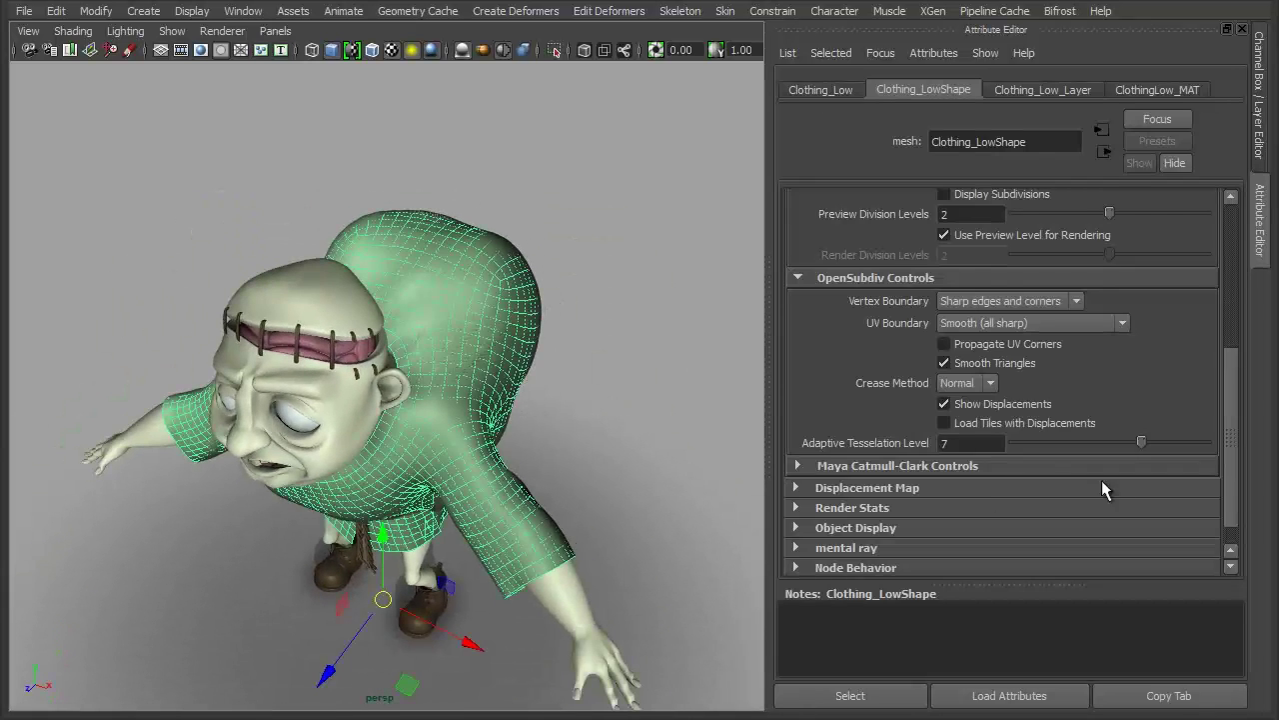
Step: Compare the tunic's hump up close with Show Displacements off and on, leaving the option on
click(957, 404)
click(956, 404)
alt+right_drag(388, 307, 488, 313)
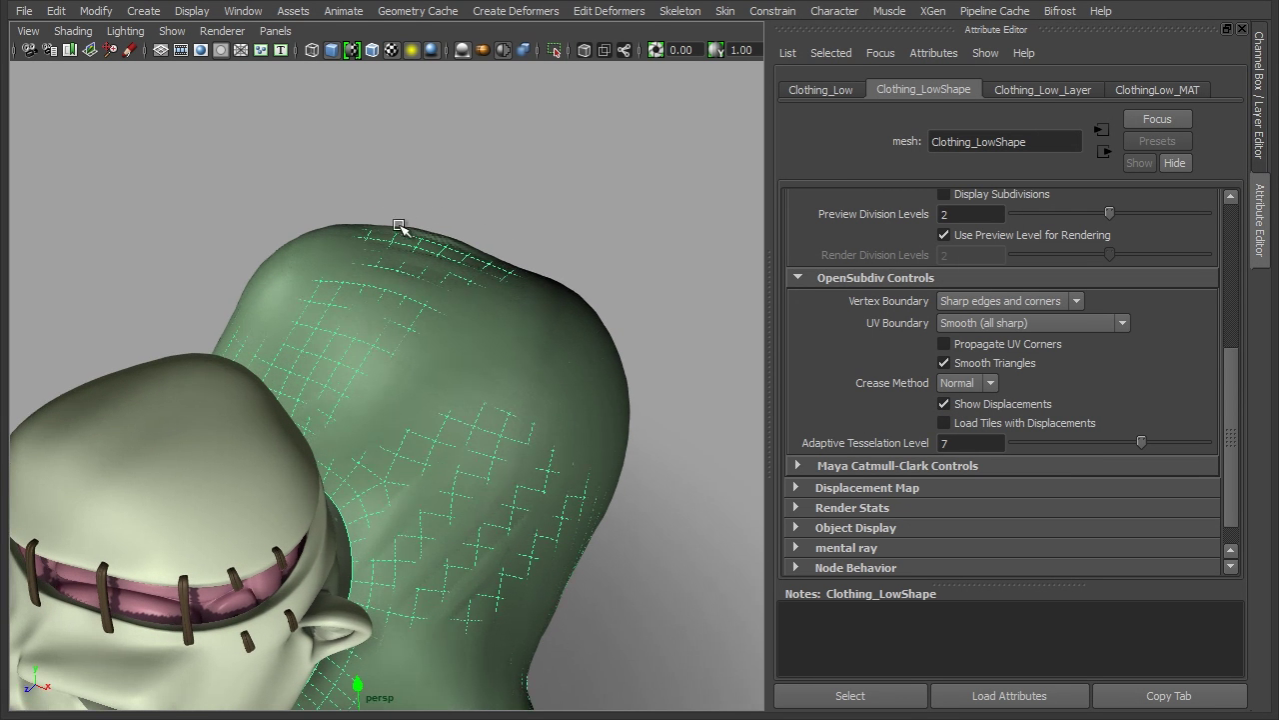
click(984, 403)
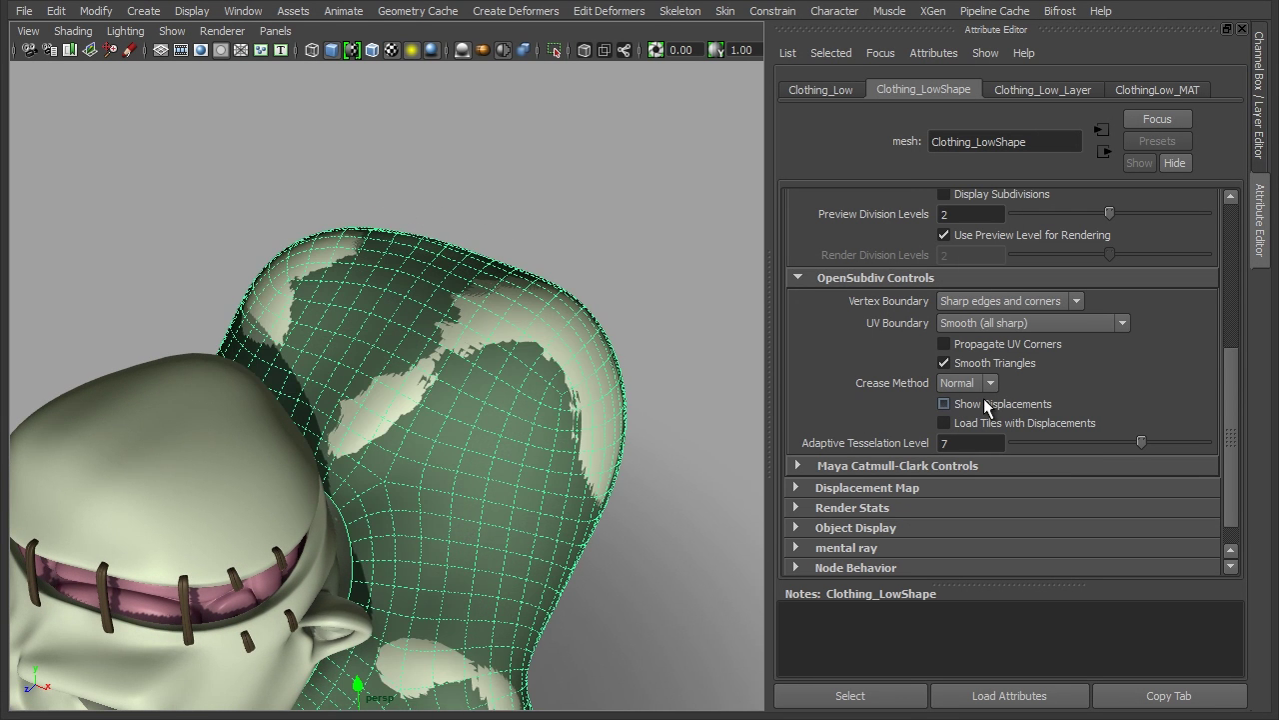
click(984, 401)
click(983, 401)
click(984, 401)
Step: Frame the full figure, deselect the low-resolution tunic and examine its displaced surface without the wireframe
key(f)
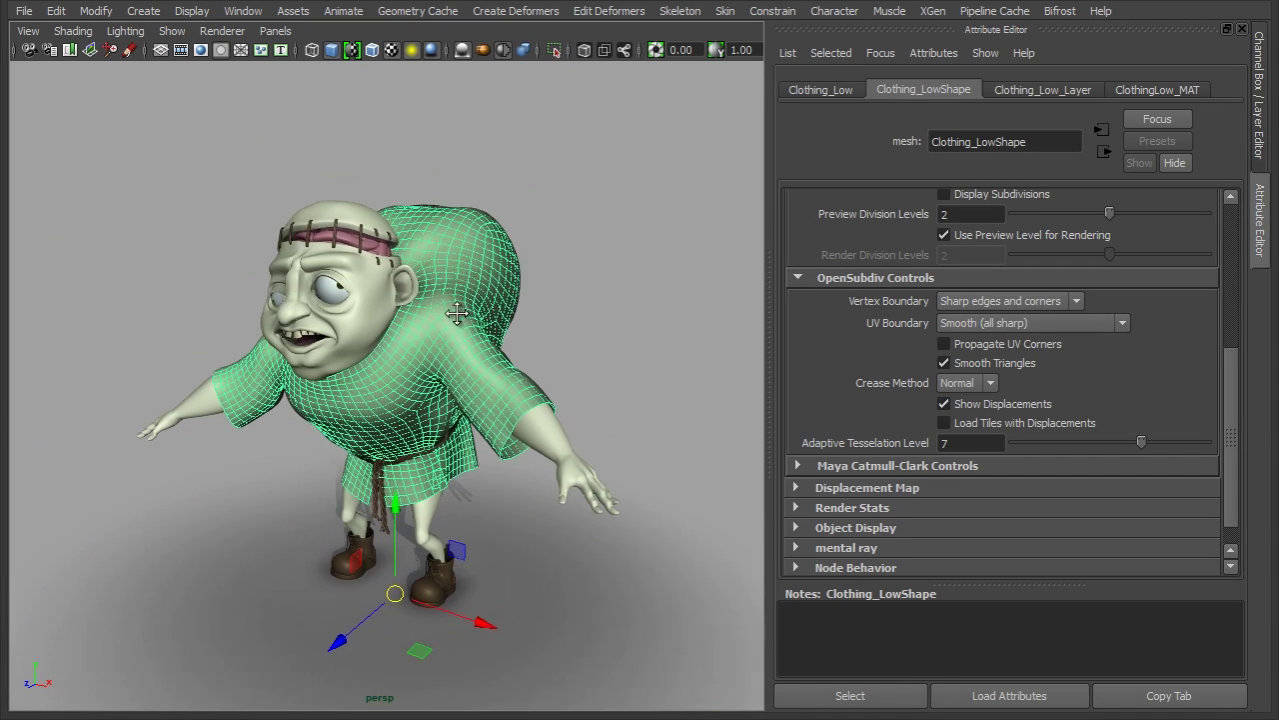
click(619, 218)
alt+drag(619, 218, 452, 258)
alt+drag(413, 409, 538, 378)
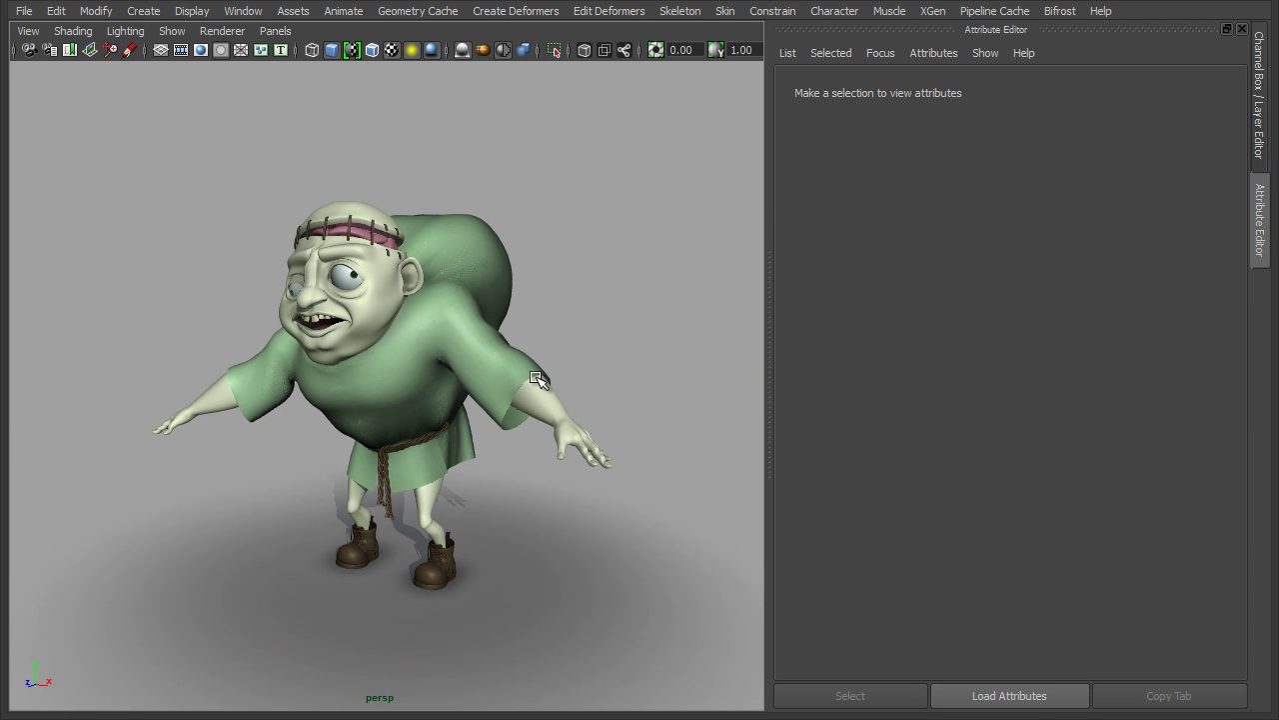
Step: Hide Clothing_Low_Layer and show Clothing_High_Layer to view the character in the high-resolution tunic
click(1257, 150)
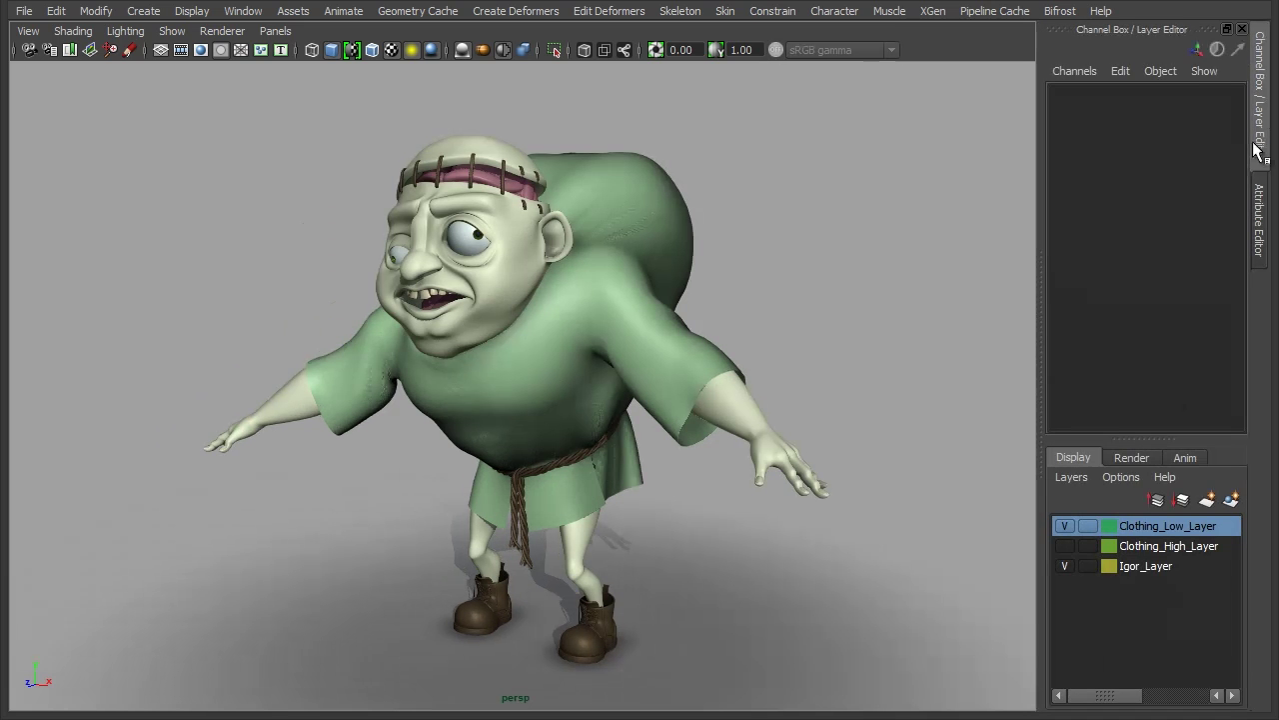
click(1074, 524)
click(1066, 546)
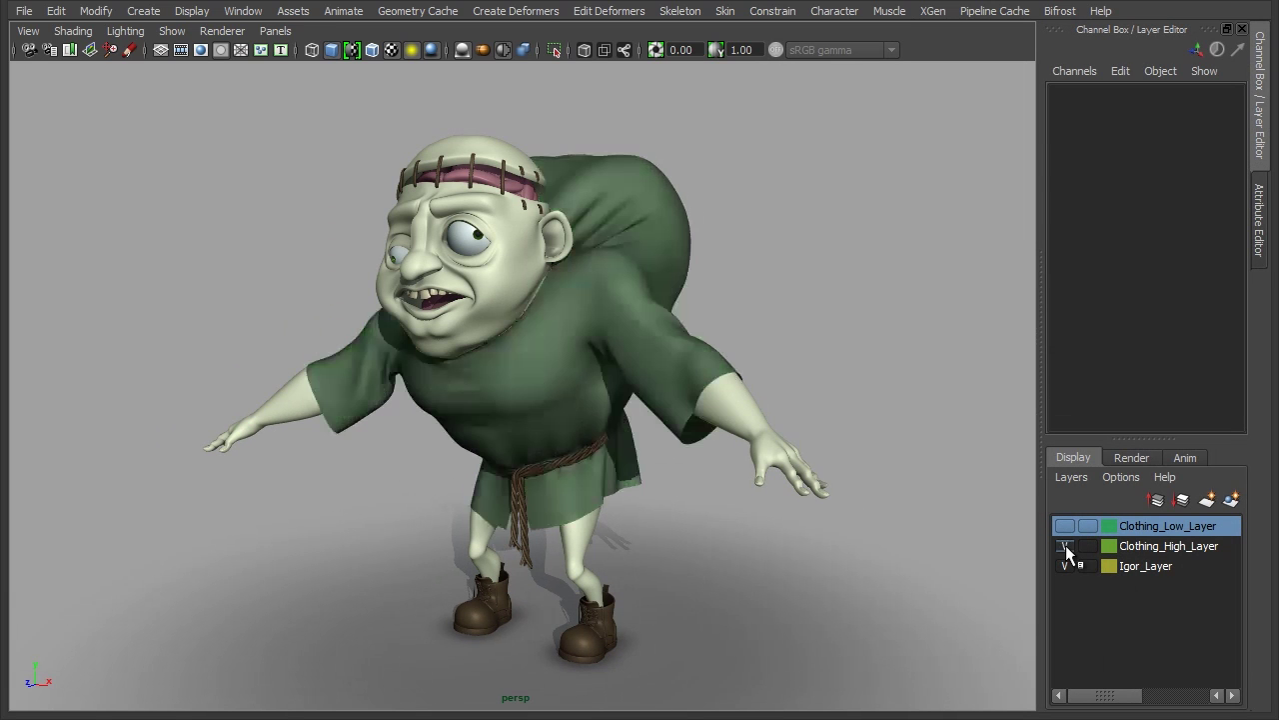
alt+drag(731, 299, 751, 346)
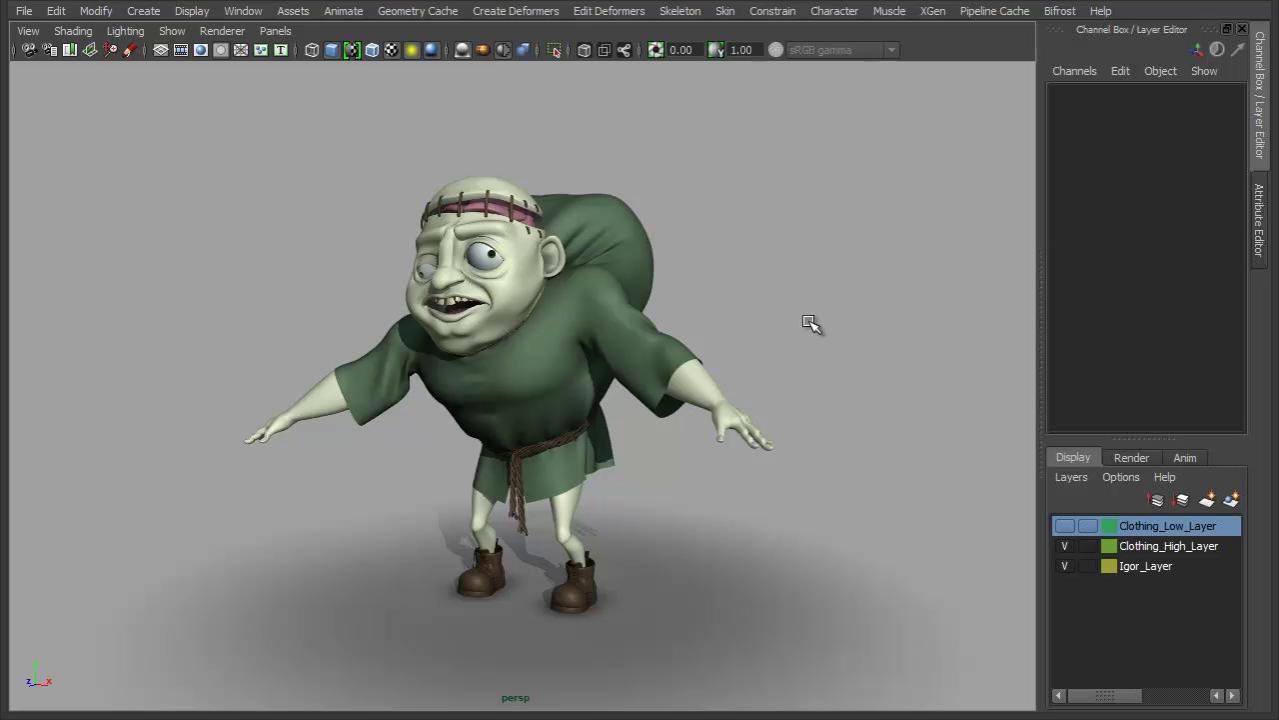
mouse_move(704, 365)
alt+mouse_down()
mouse_move(703, 345)
mouse_move(655, 361)
mouse_move(692, 359)
alt+mouse_up()
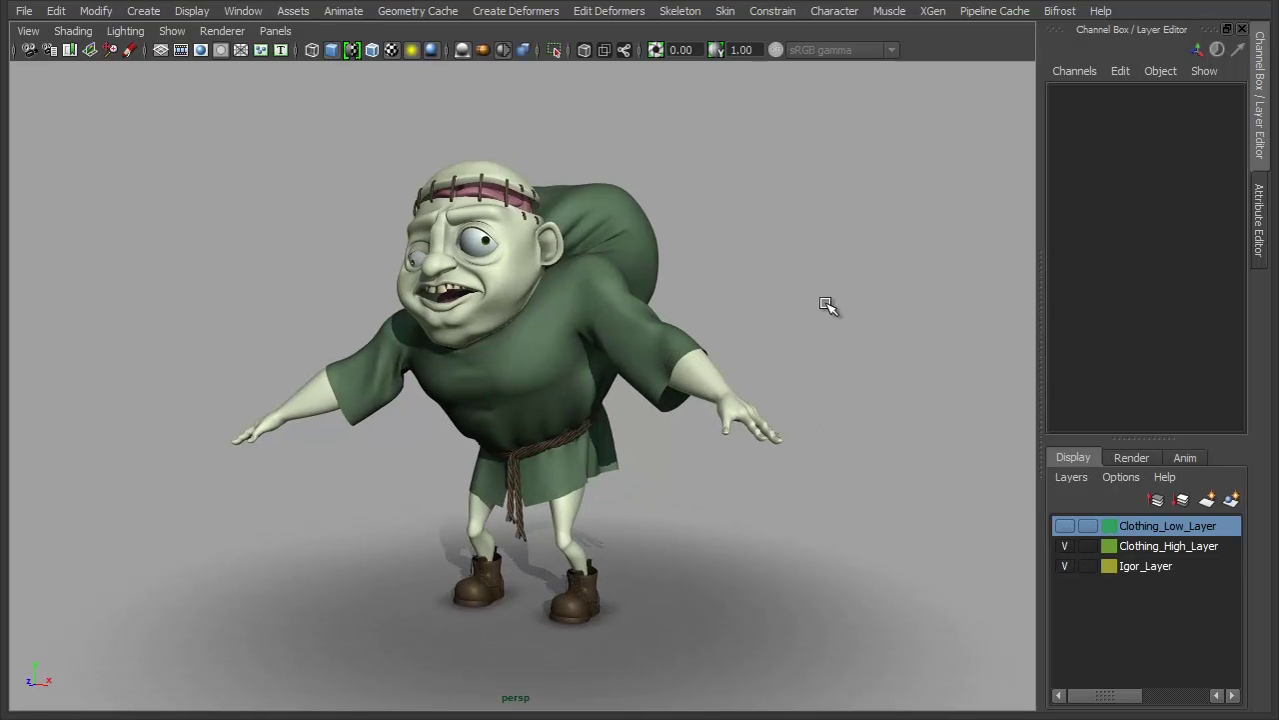